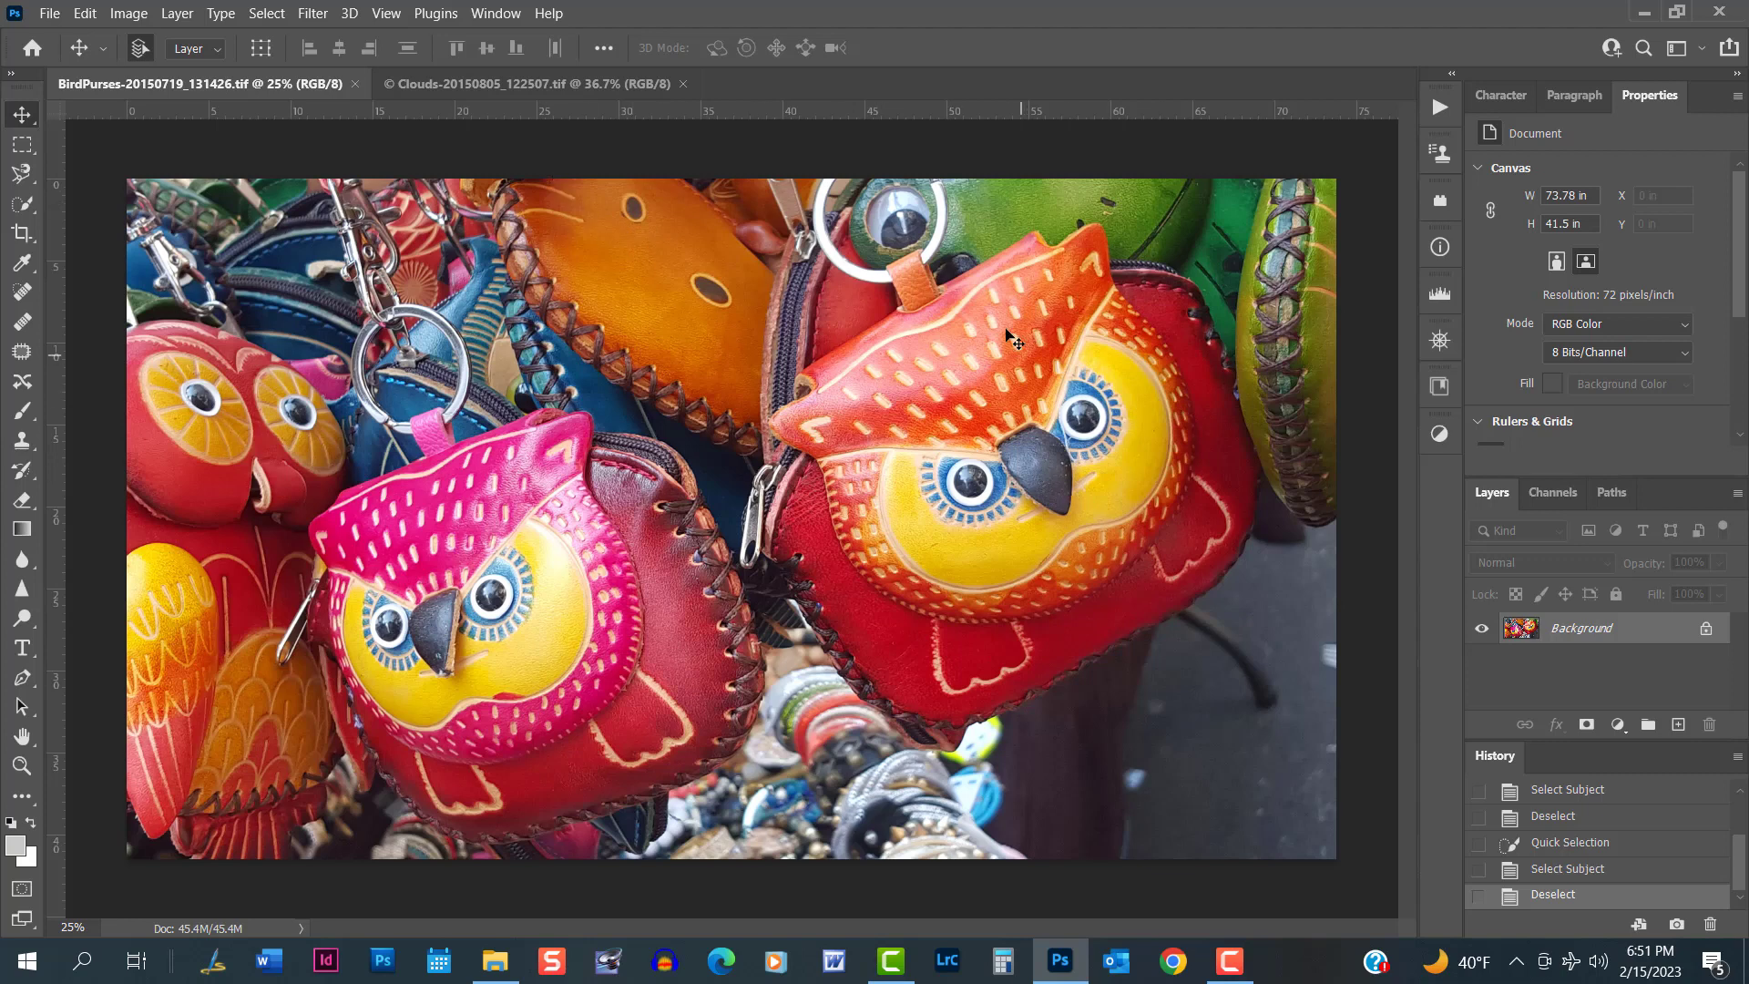
Compare the BirdPurses photo with the Clouds photo by viewing the two open documents alternately.
click(570, 81)
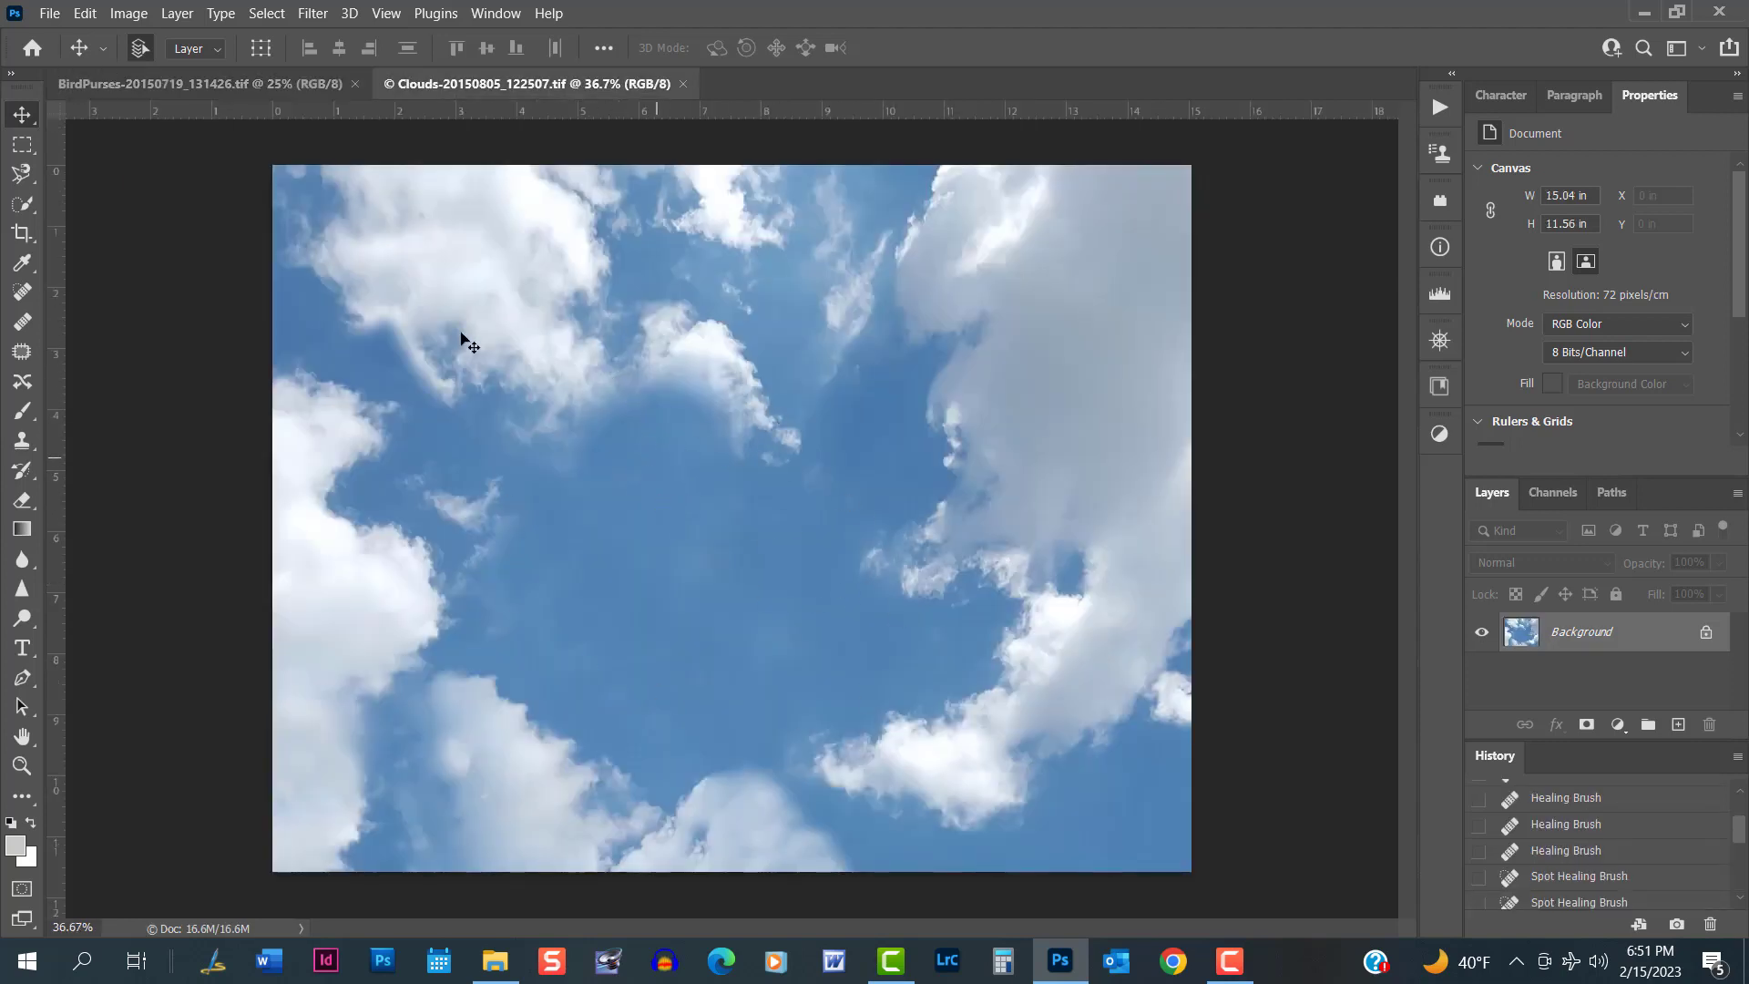
click(194, 82)
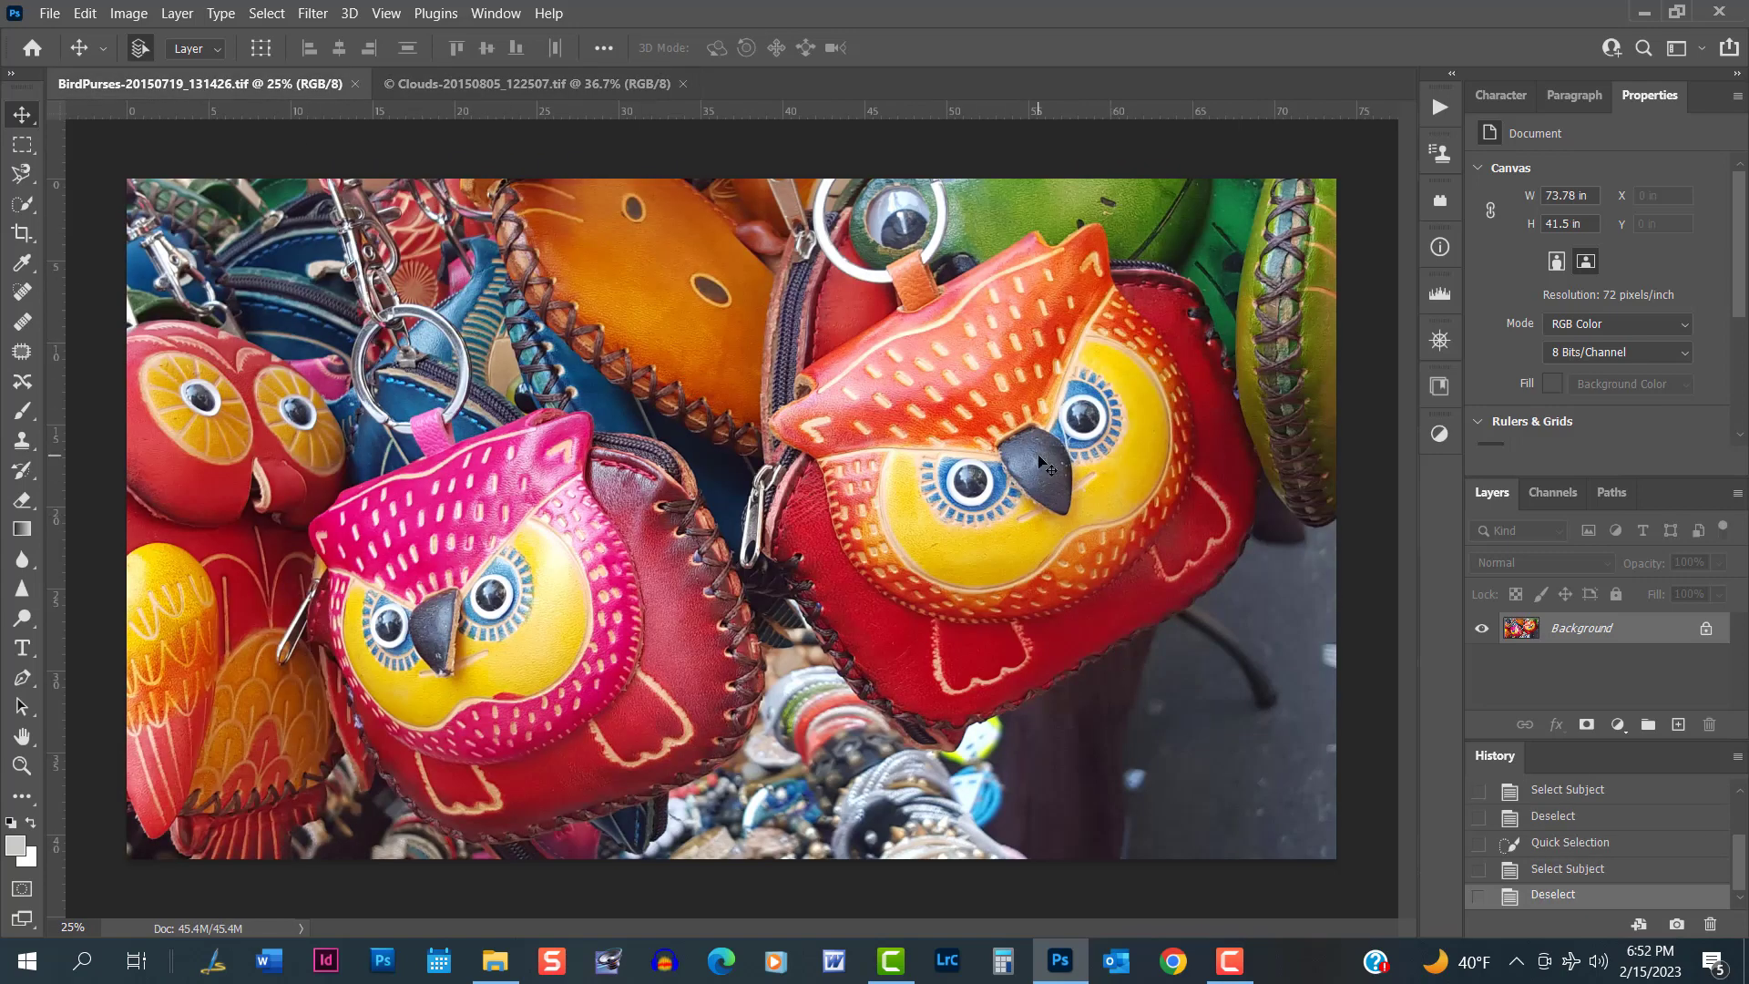
click(560, 83)
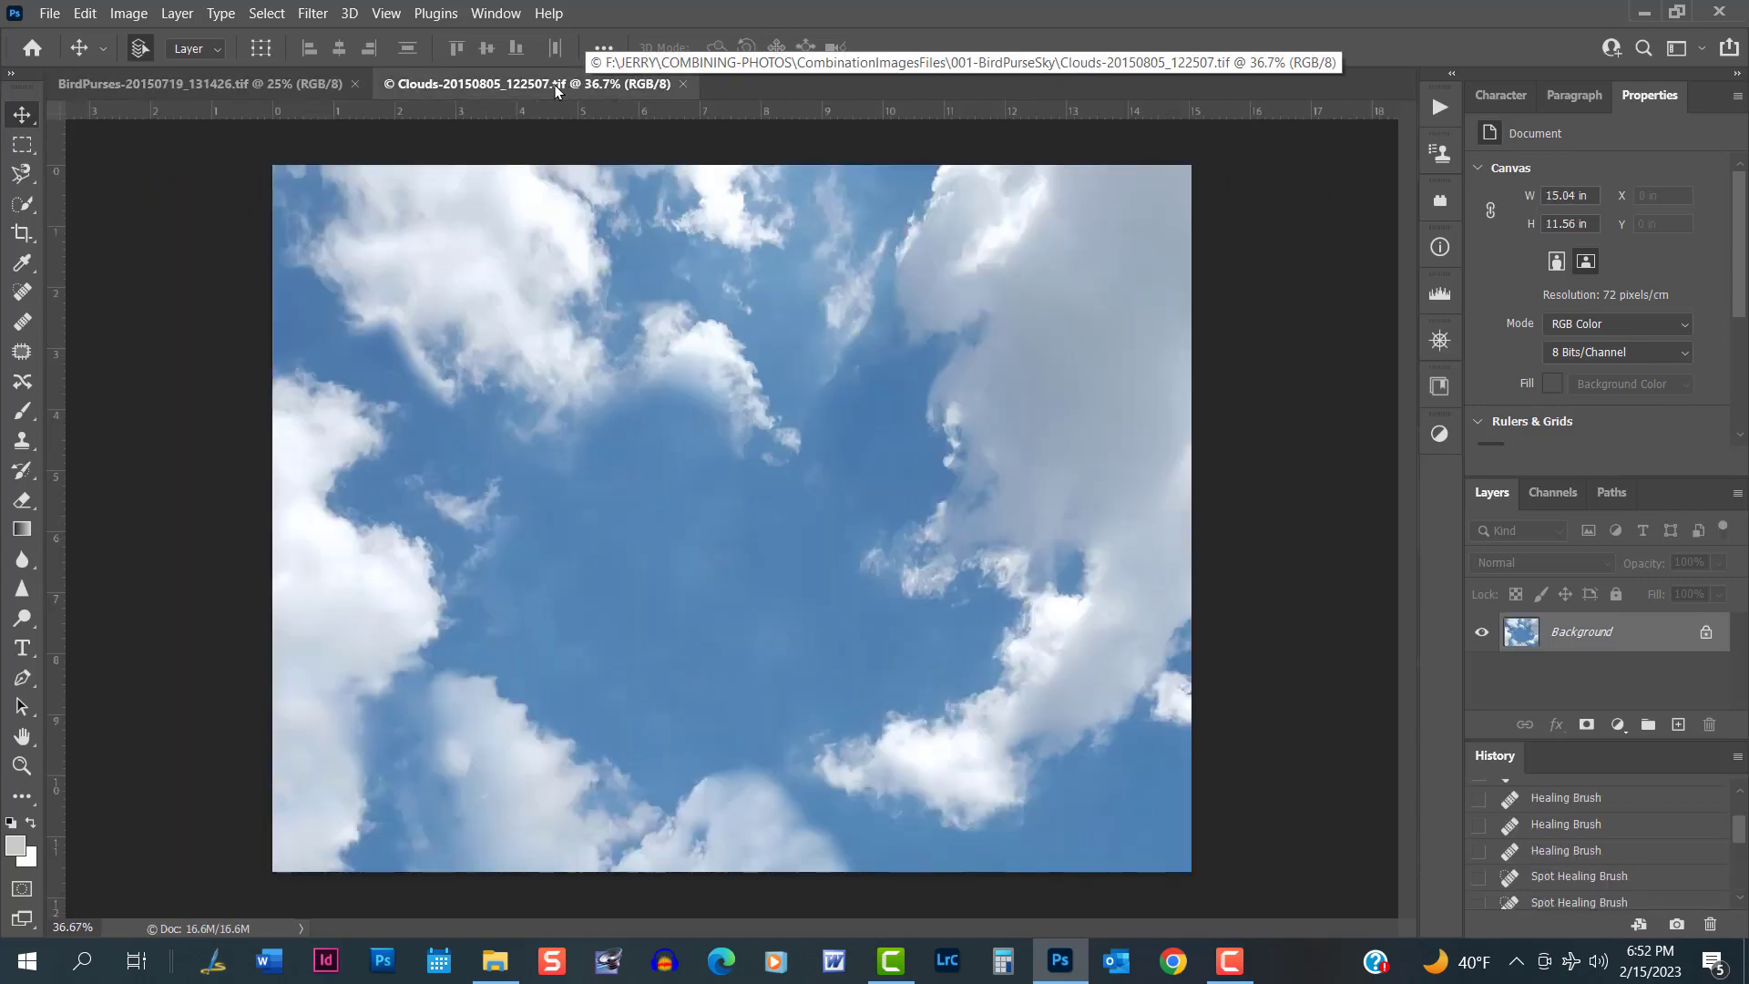
click(265, 82)
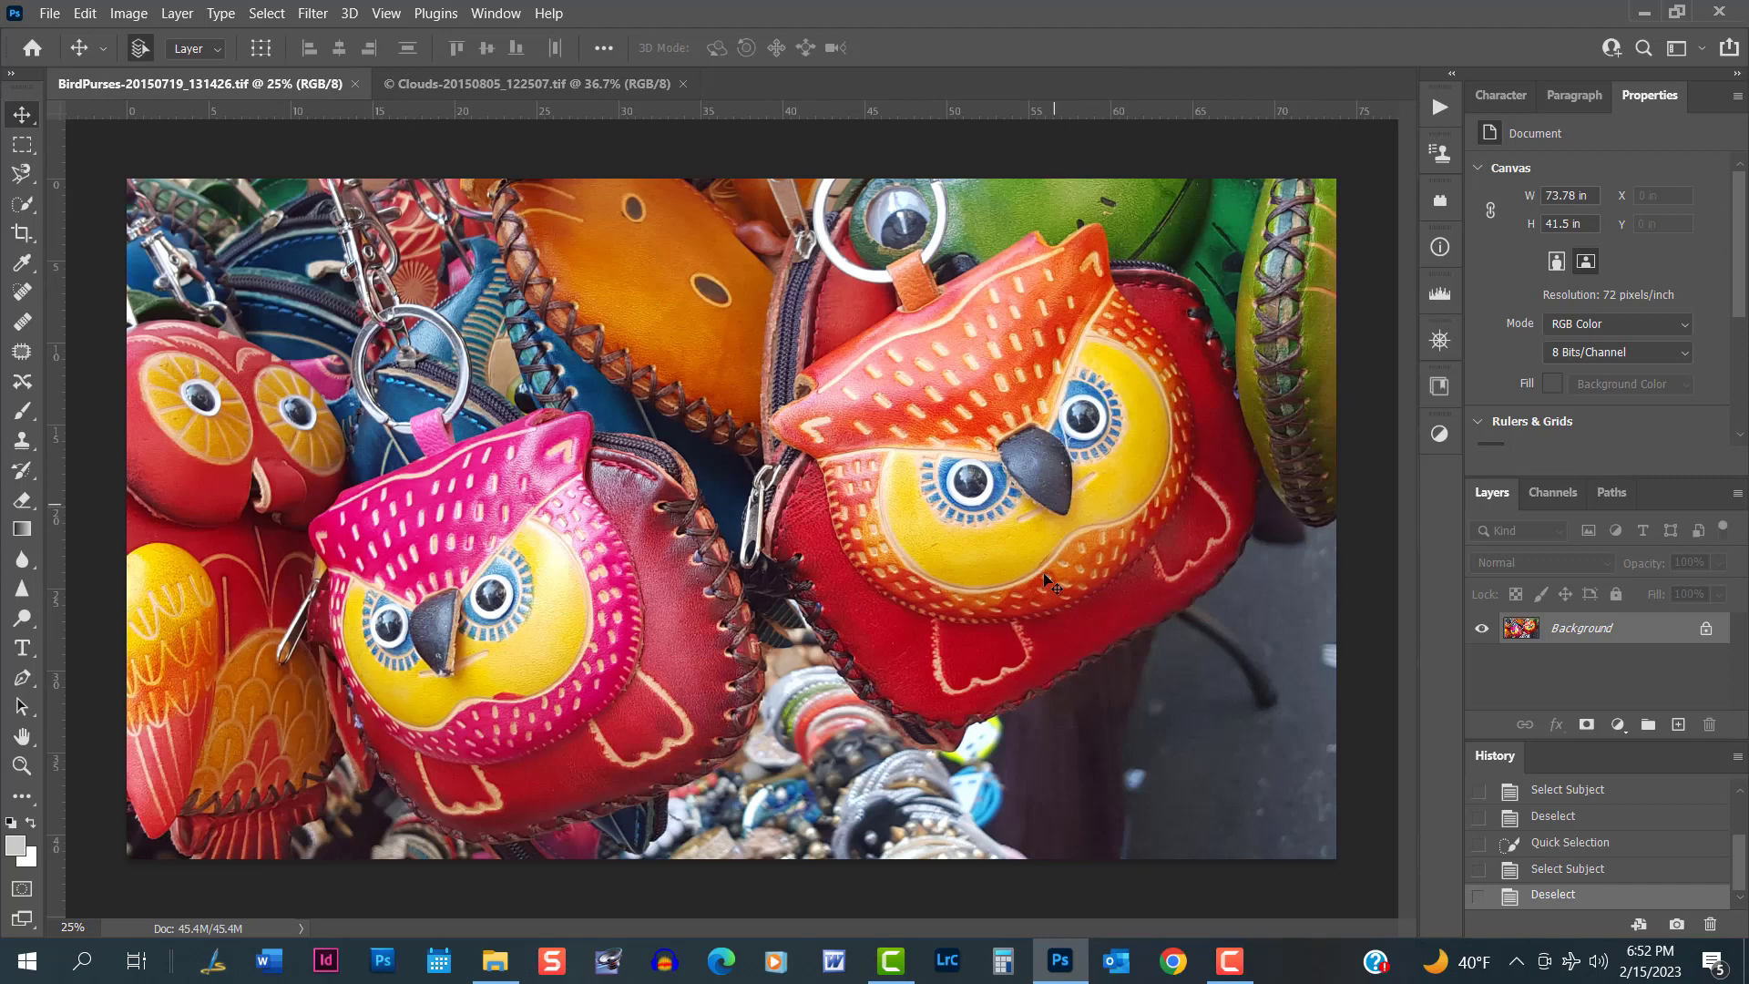
Activate the Quick Selection tool and run Select Subject on the BirdPurses photo.
click(23, 204)
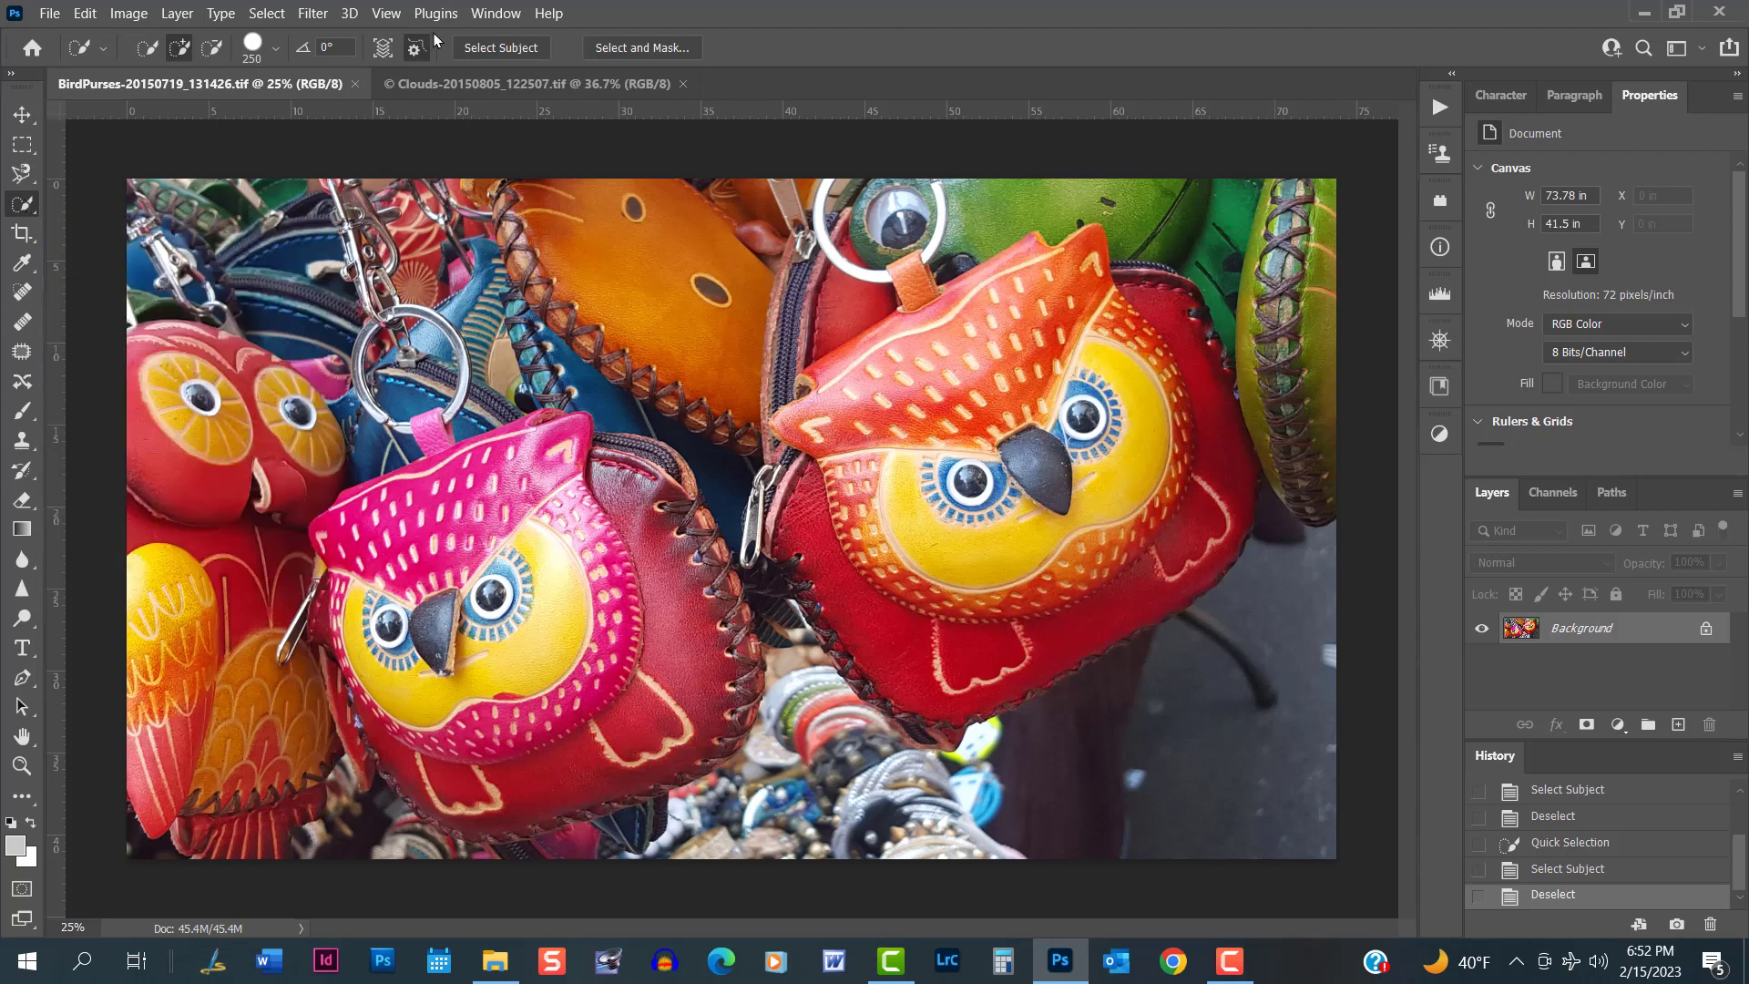
click(29, 237)
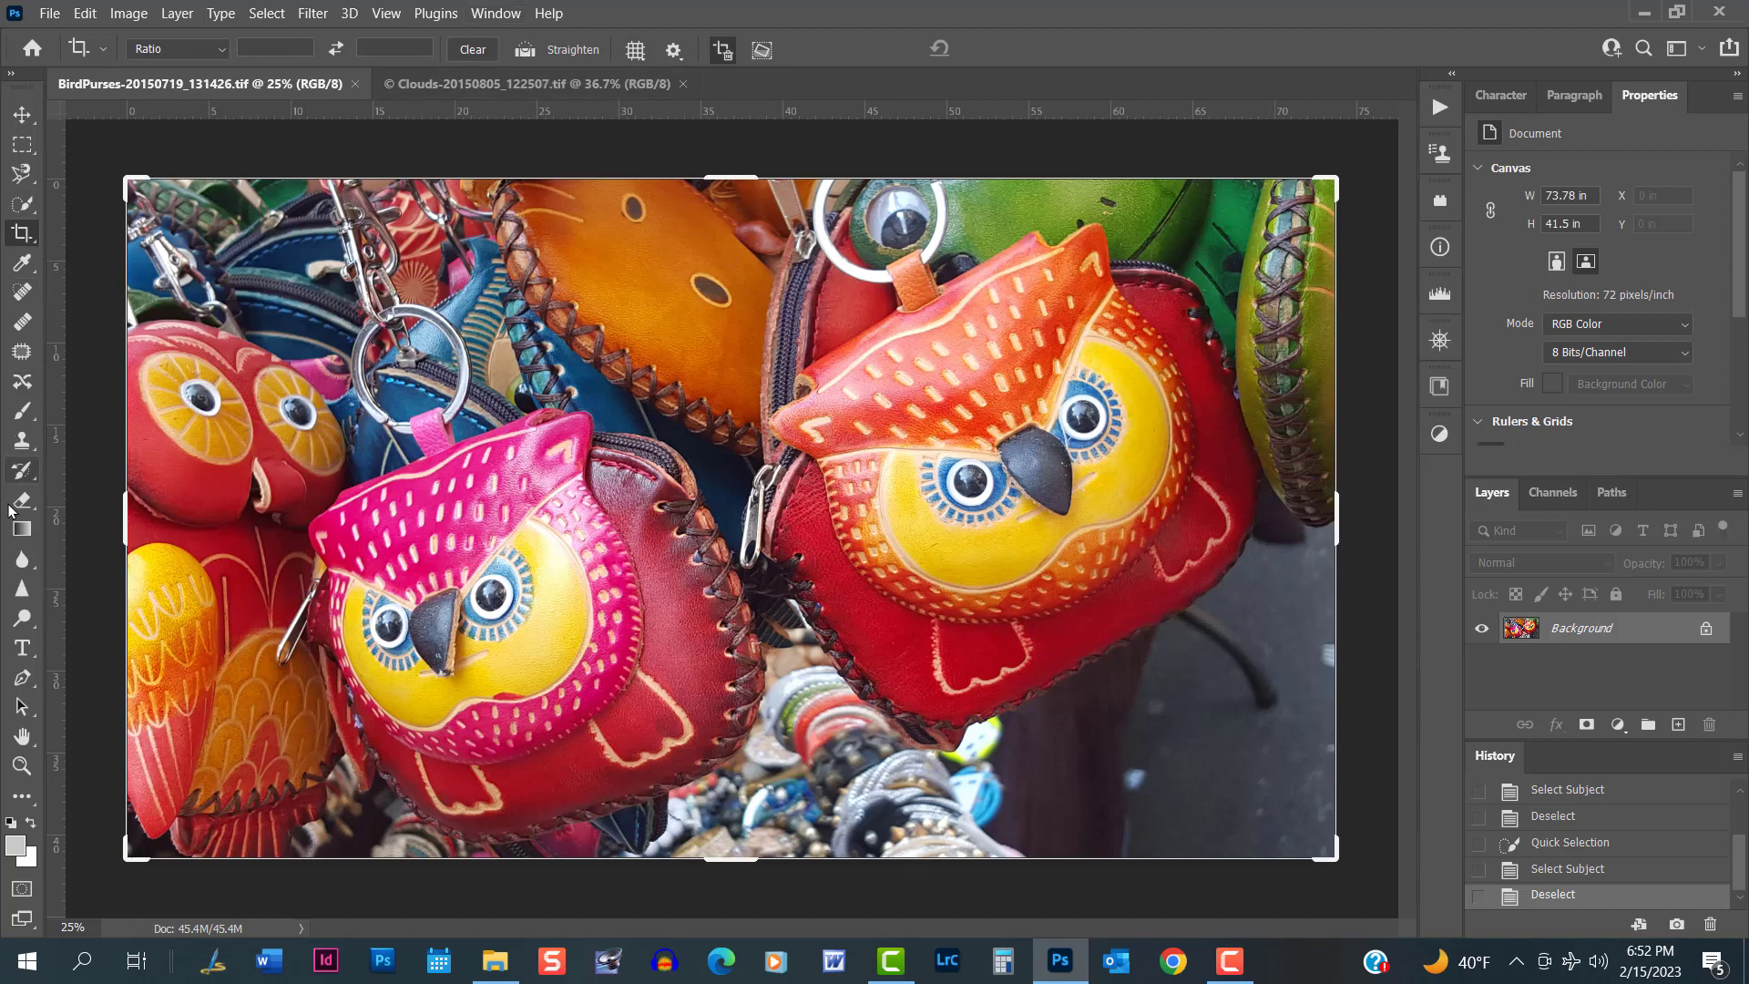
click(21, 205)
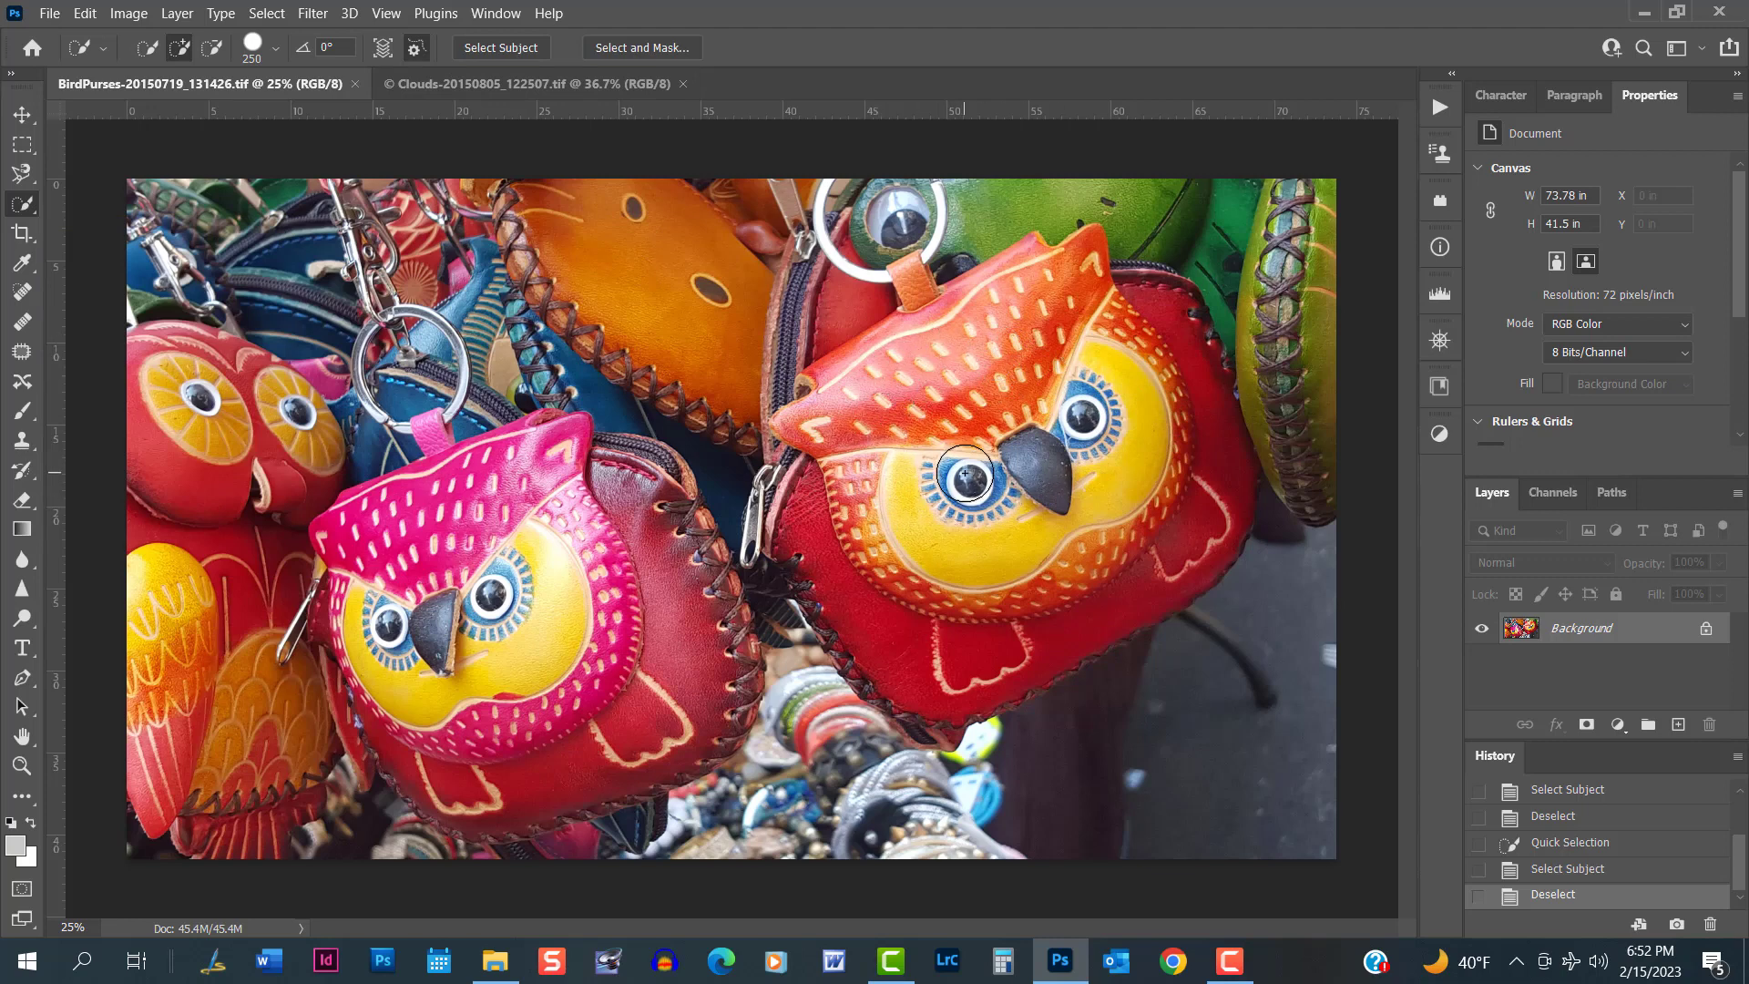
click(494, 47)
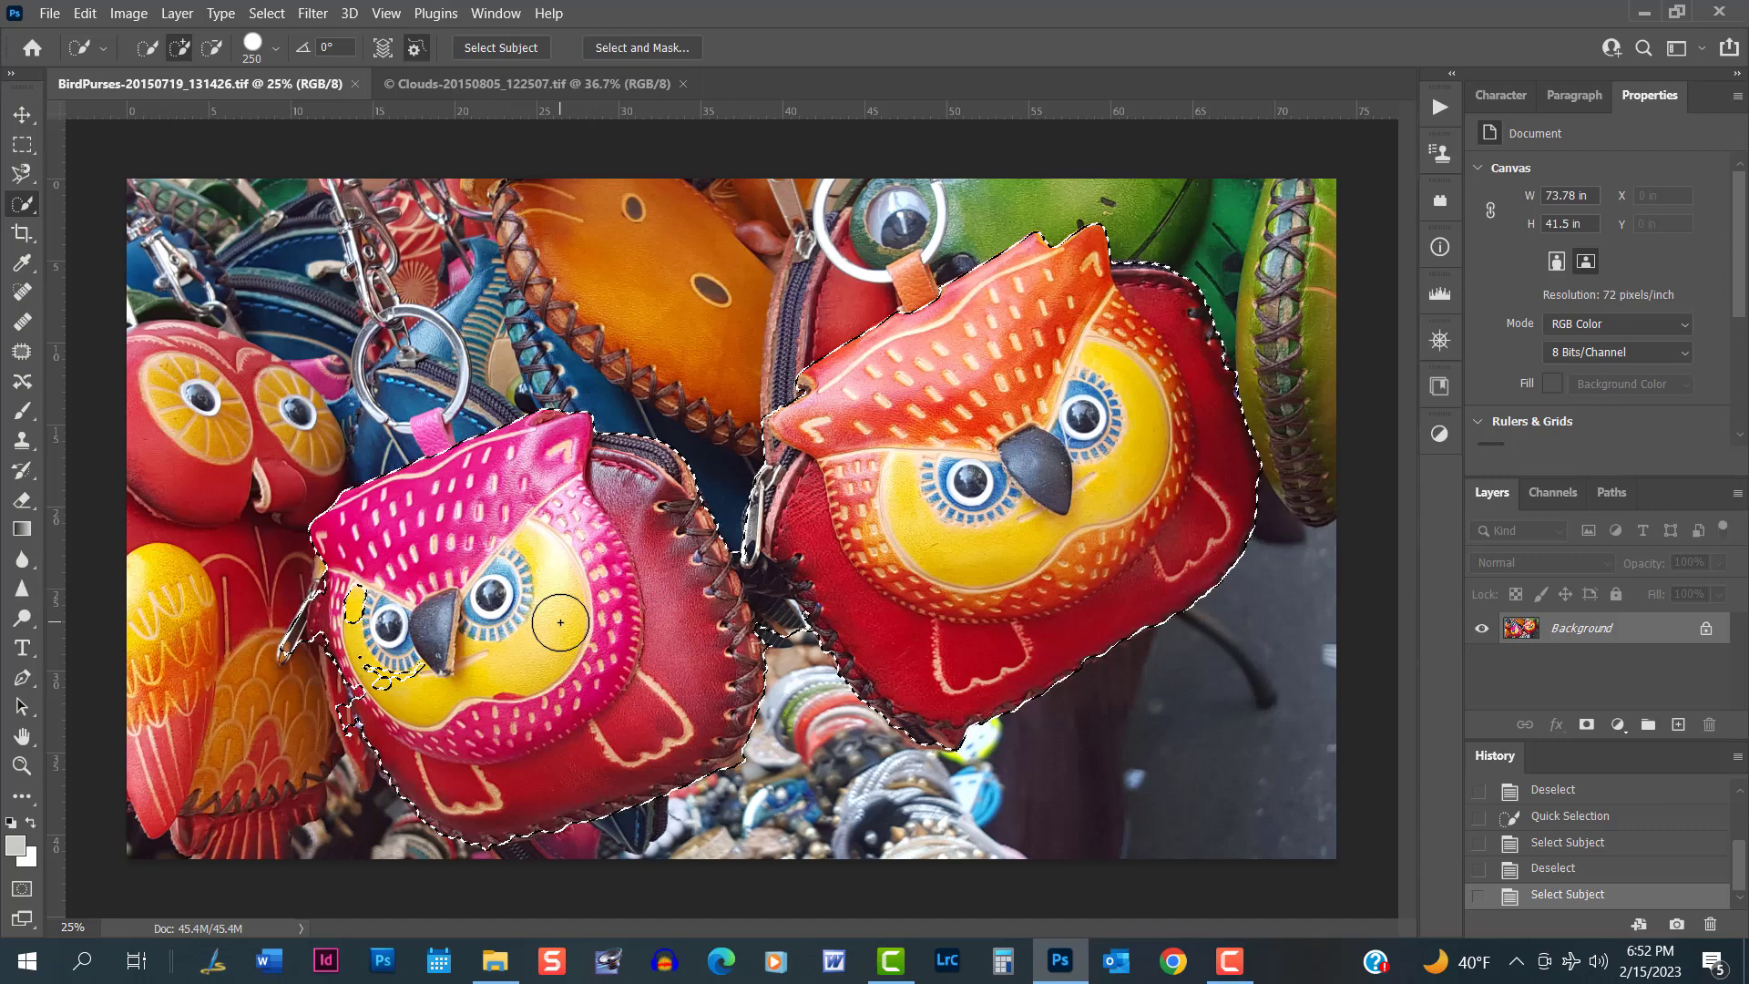
Subtract the pink owl purse from the selection, keeping only the orange owl purse selected.
key(alt)
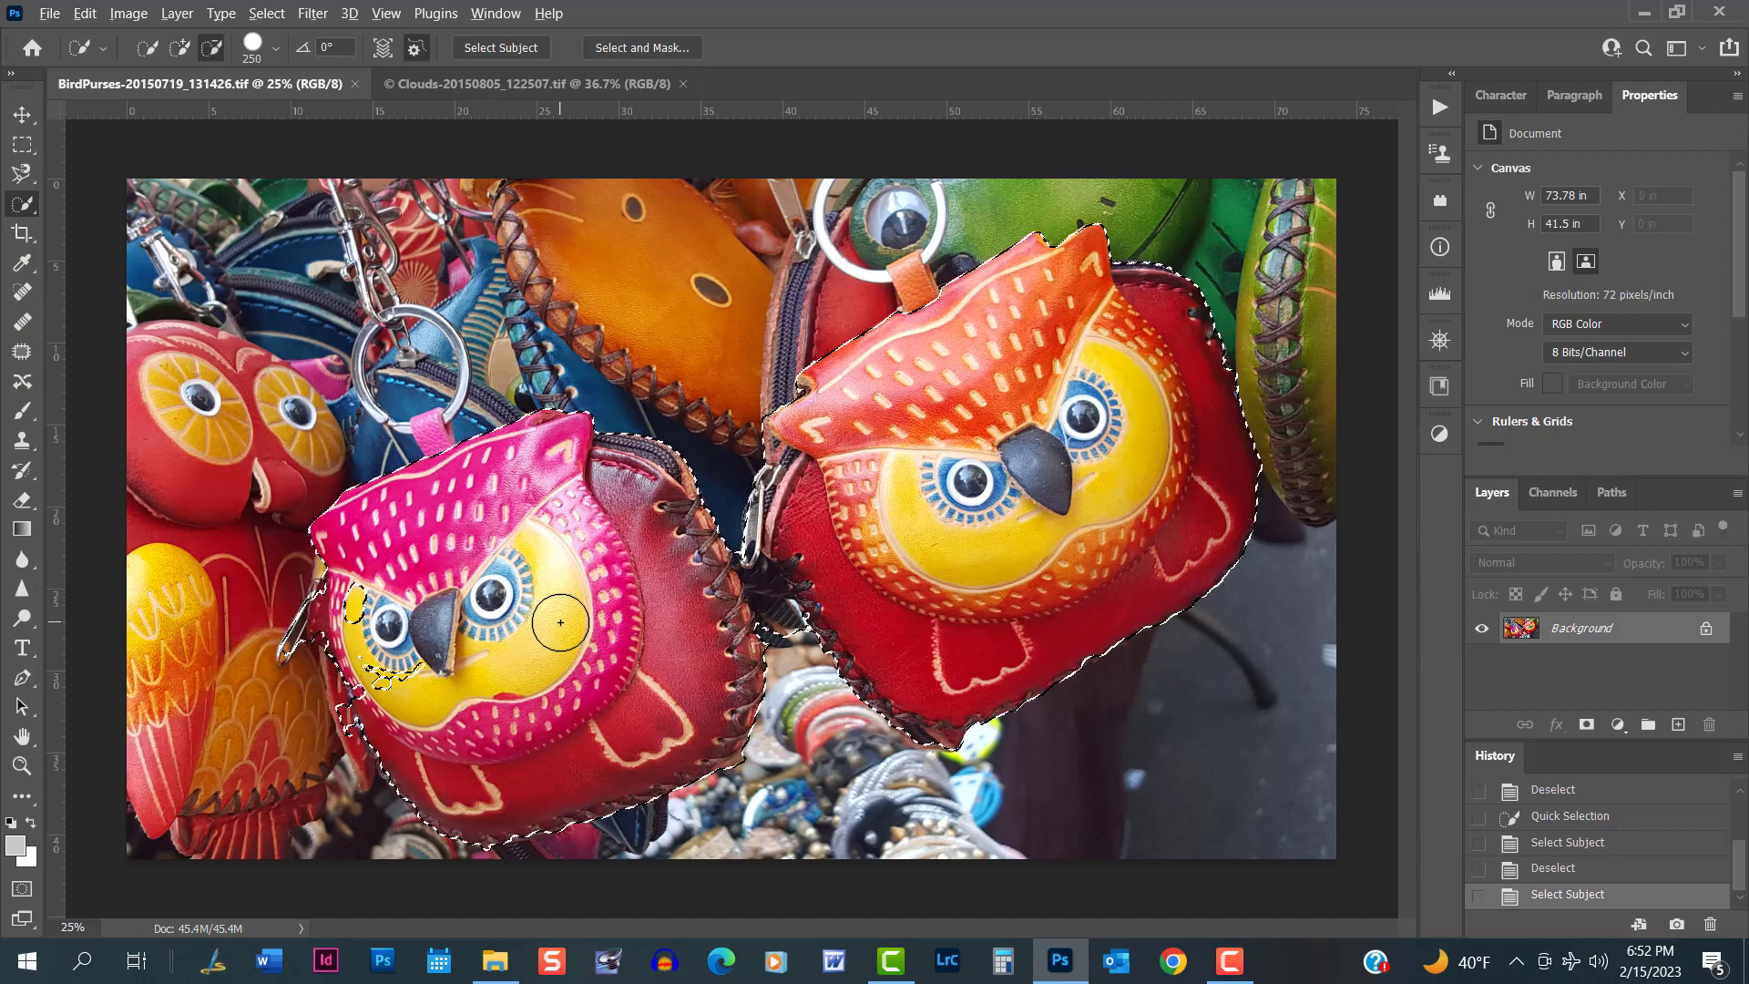
mouse_move(560, 622)
mouse_down()
mouse_move(350, 426)
mouse_move(438, 665)
mouse_move(429, 700)
mouse_move(339, 634)
mouse_move(315, 573)
mouse_move(331, 532)
mouse_move(302, 597)
mouse_move(420, 790)
mouse_move(465, 806)
mouse_move(574, 809)
mouse_move(559, 737)
mouse_move(463, 699)
mouse_move(436, 658)
mouse_move(455, 607)
mouse_move(499, 618)
mouse_move(643, 746)
mouse_move(727, 740)
mouse_move(655, 689)
mouse_move(610, 627)
mouse_move(594, 544)
mouse_move(533, 467)
mouse_up()
mouse_move(594, 550)
mouse_down()
mouse_move(399, 483)
mouse_move(537, 424)
mouse_move(624, 443)
mouse_move(661, 473)
mouse_move(689, 567)
mouse_move(681, 609)
mouse_move(734, 606)
mouse_move(706, 642)
mouse_up()
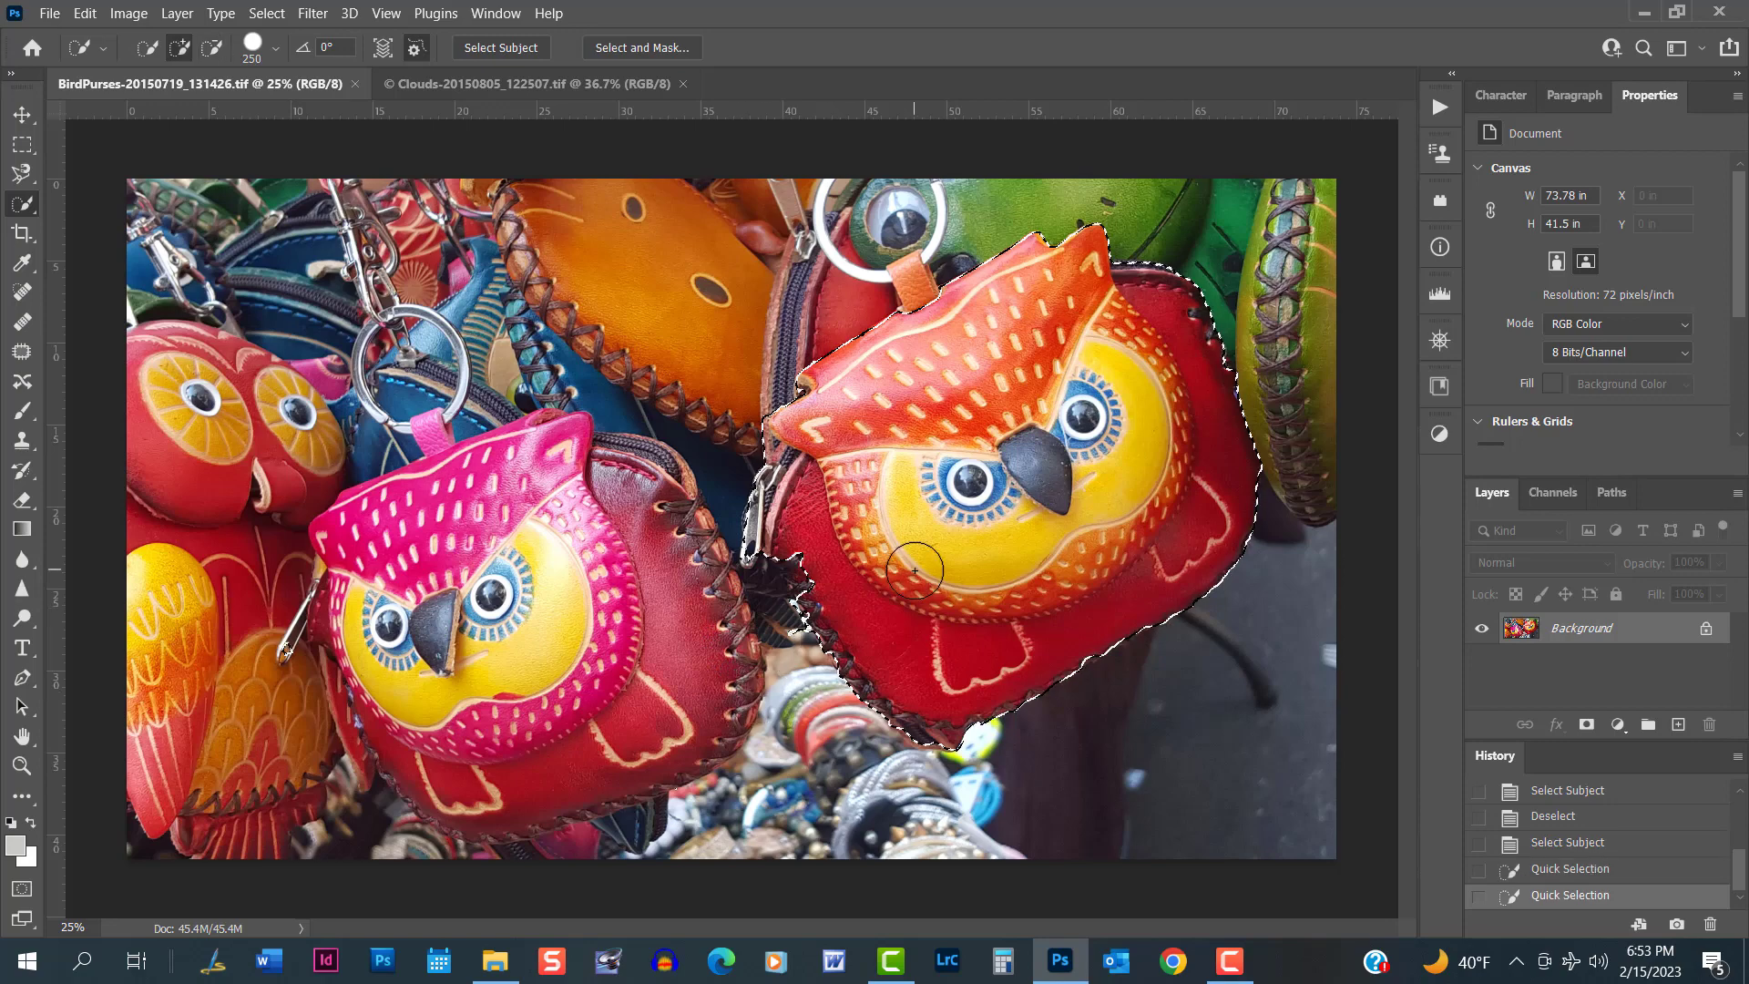
Add the orange owl purse's missing stitched lower-left edge and, with a size 90 brush, its orange strap loop to the selection.
scroll(845, 554, up, 3)
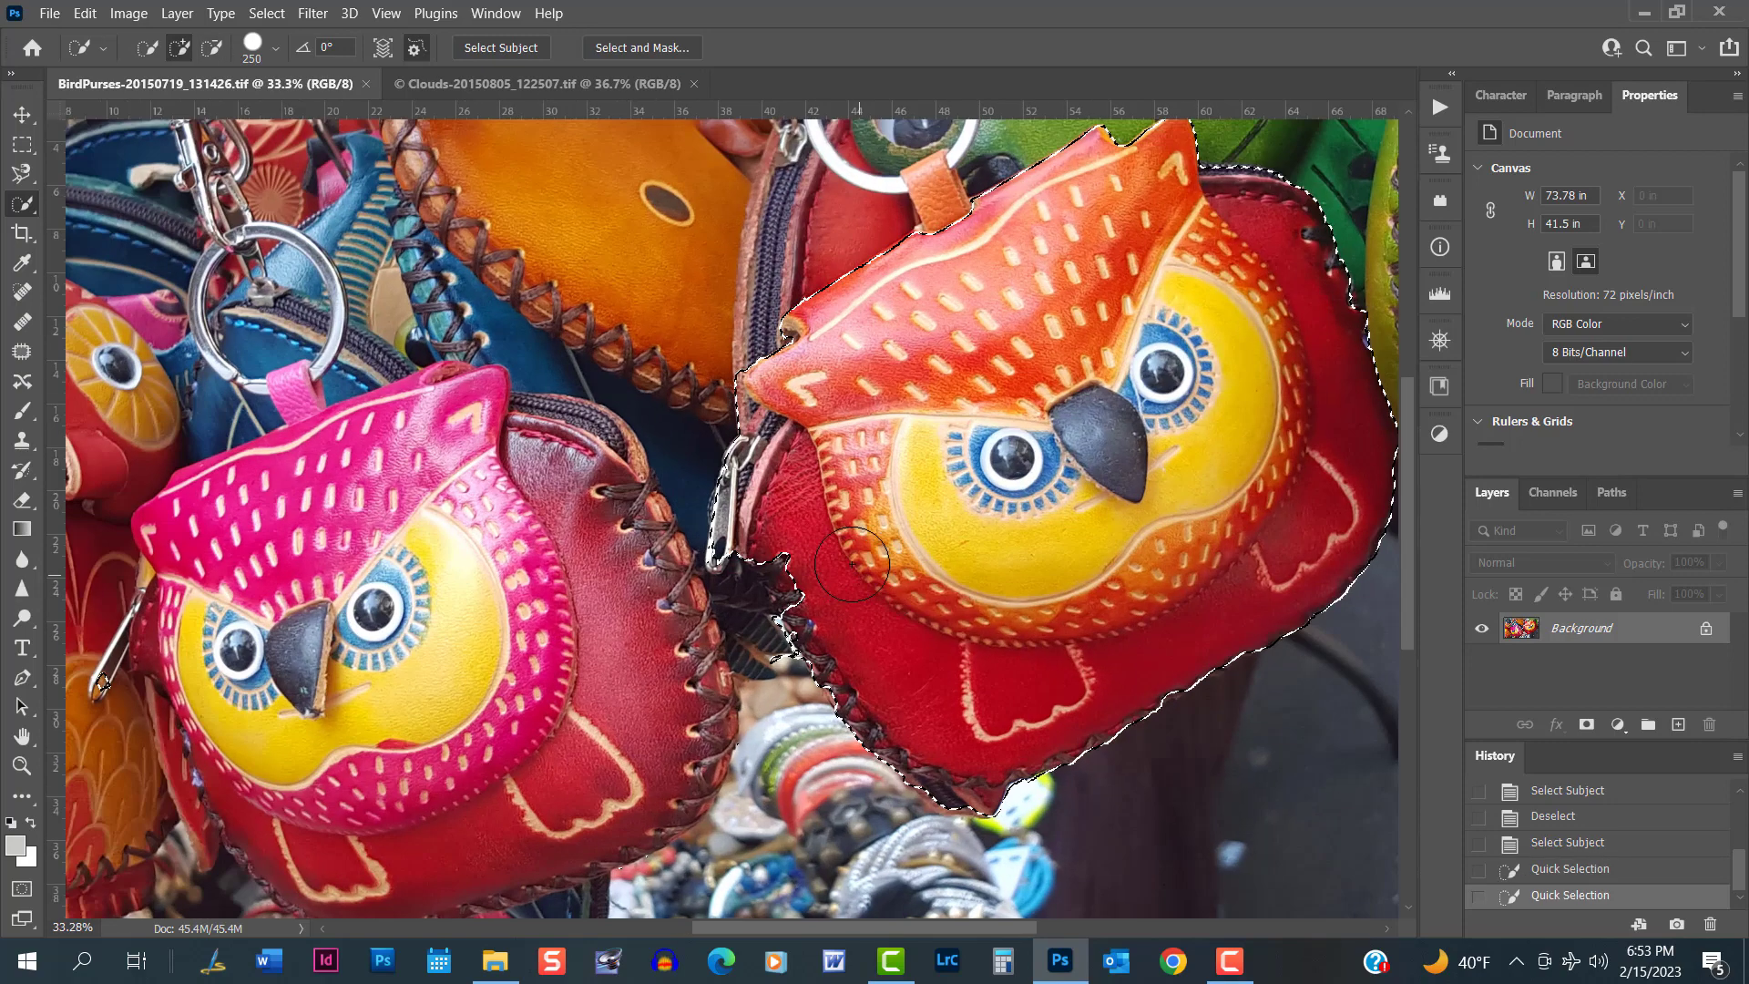
click(807, 570)
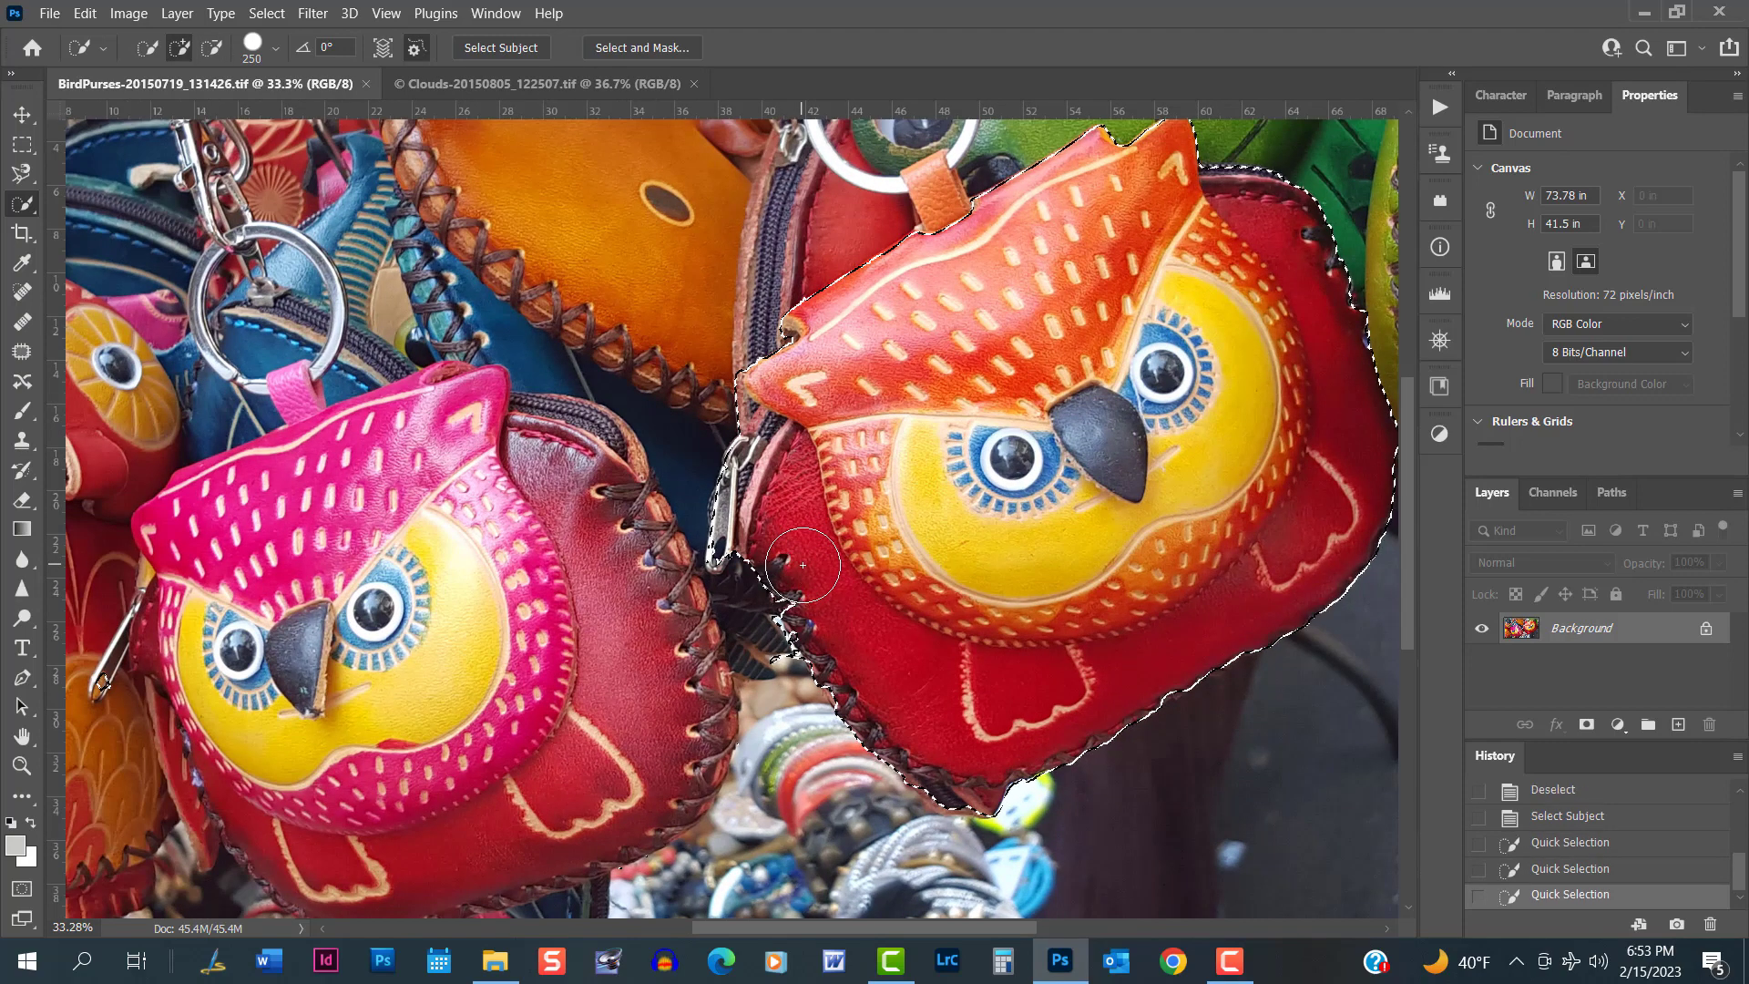
click(792, 619)
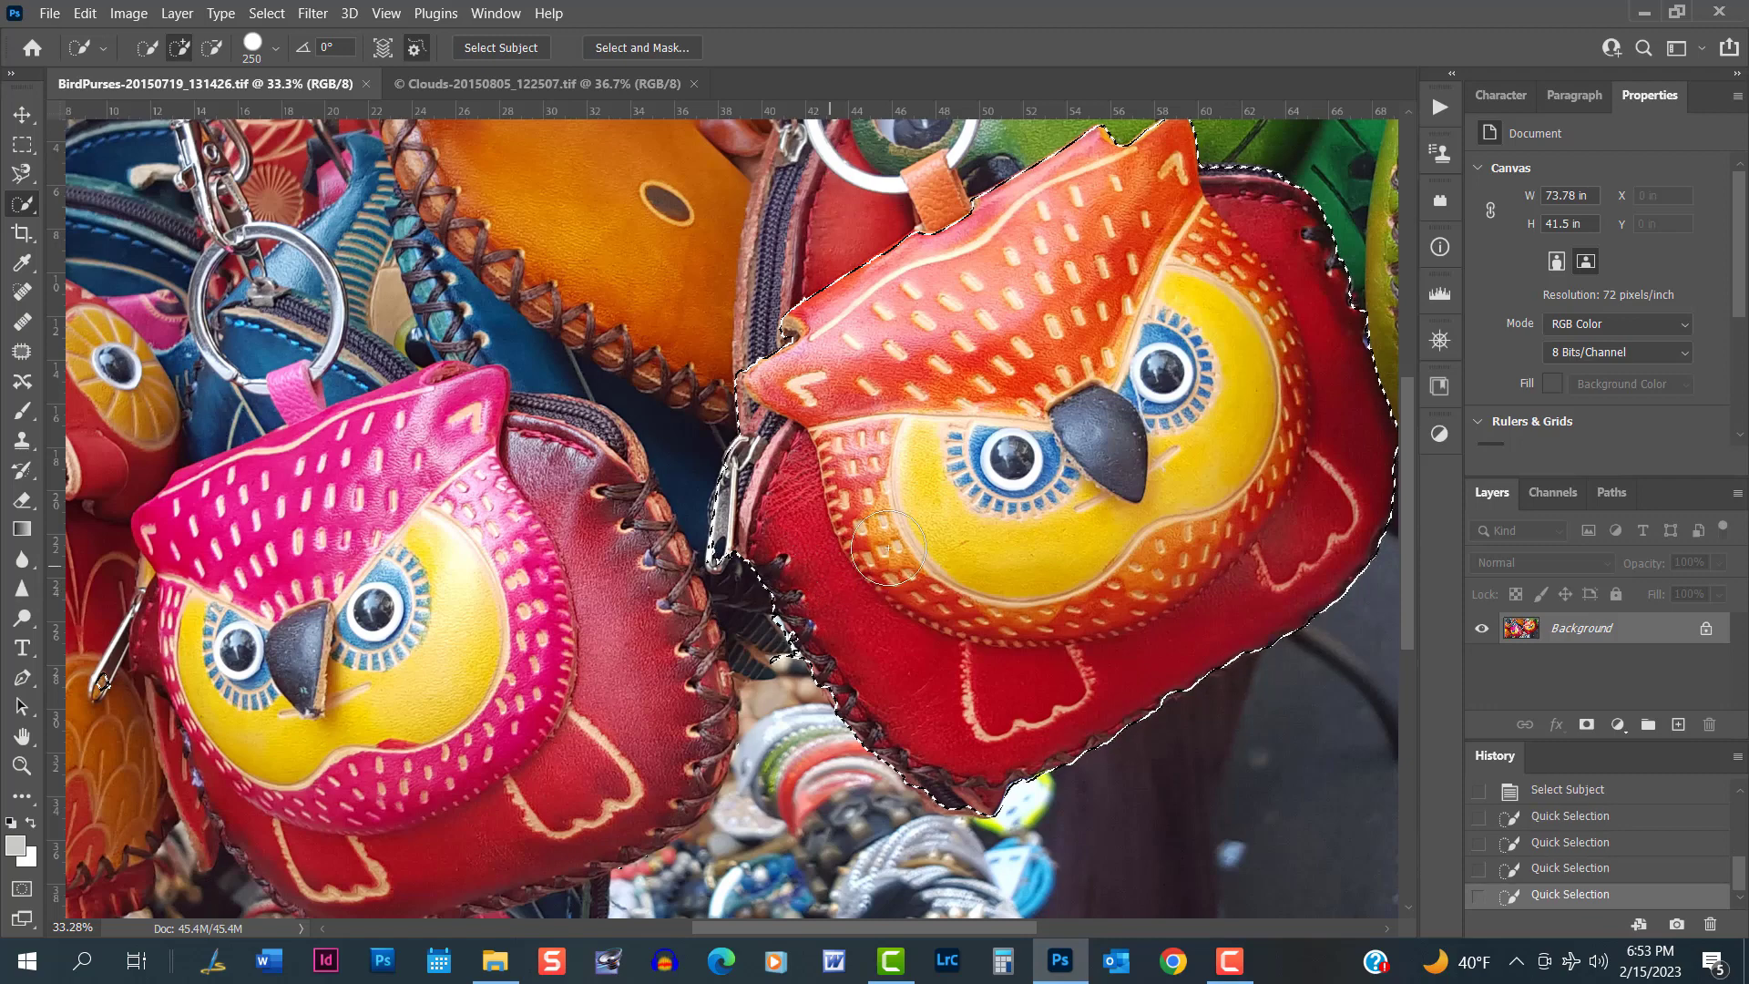
scroll(957, 555, down, 3)
scroll(957, 556, up, 3)
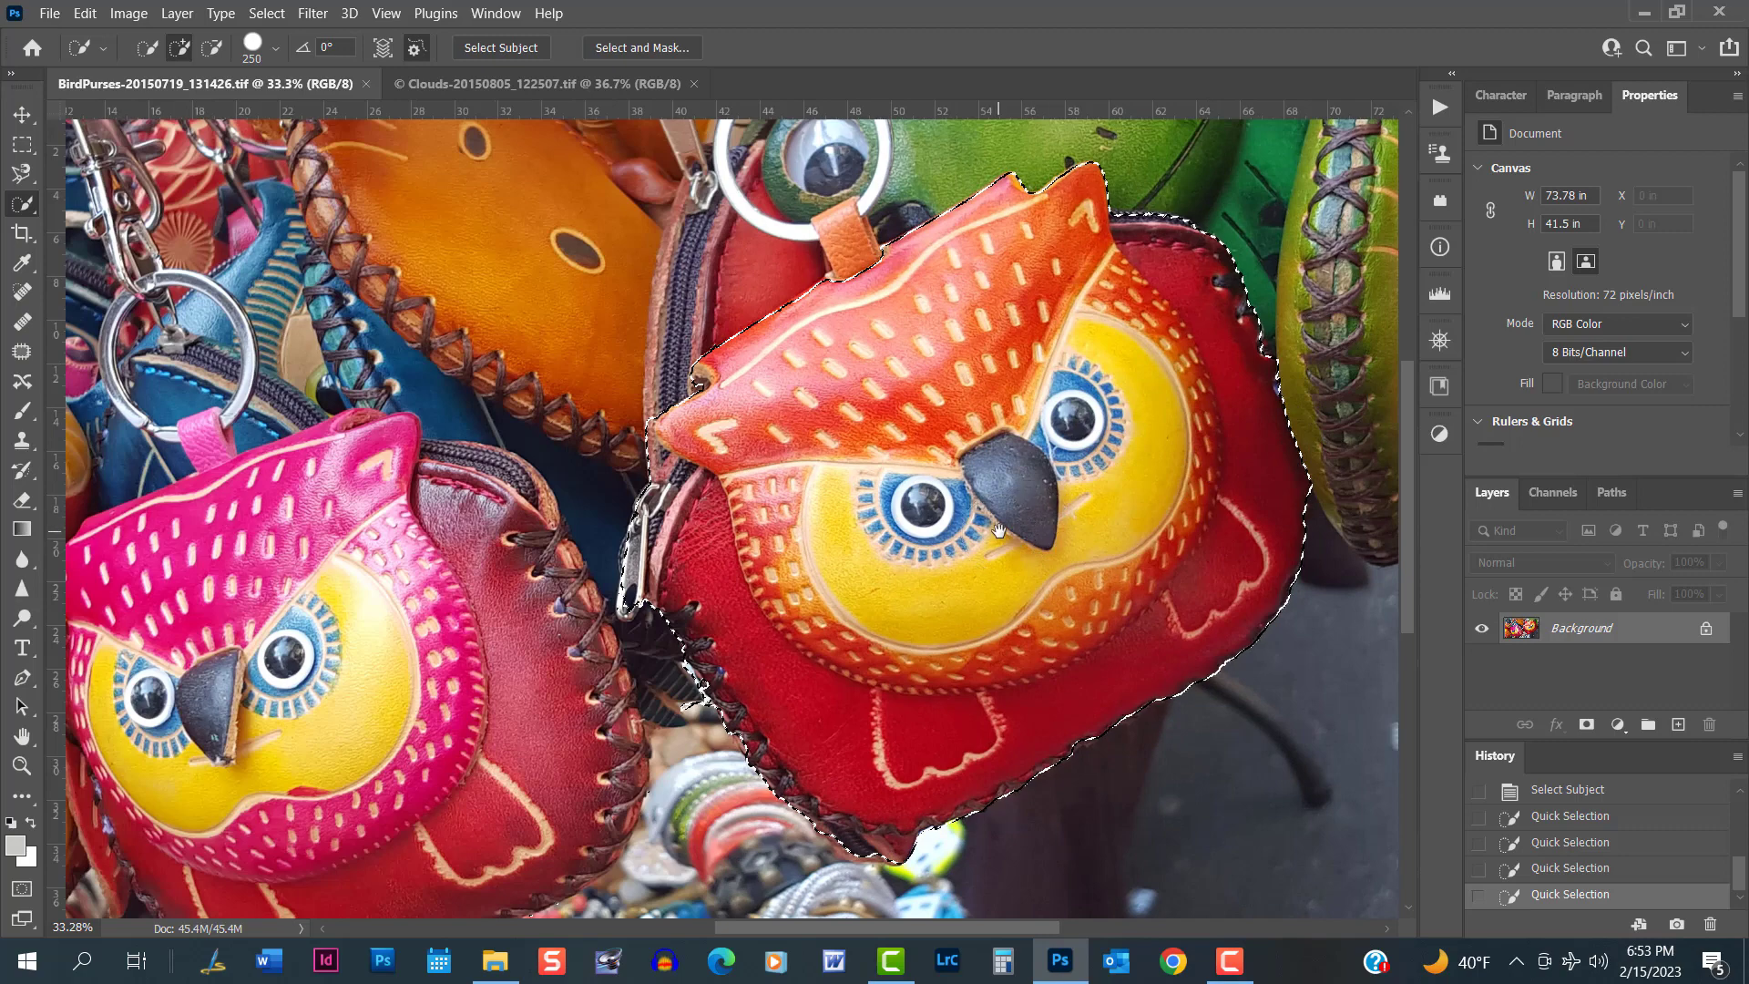
drag(1002, 519, 817, 535)
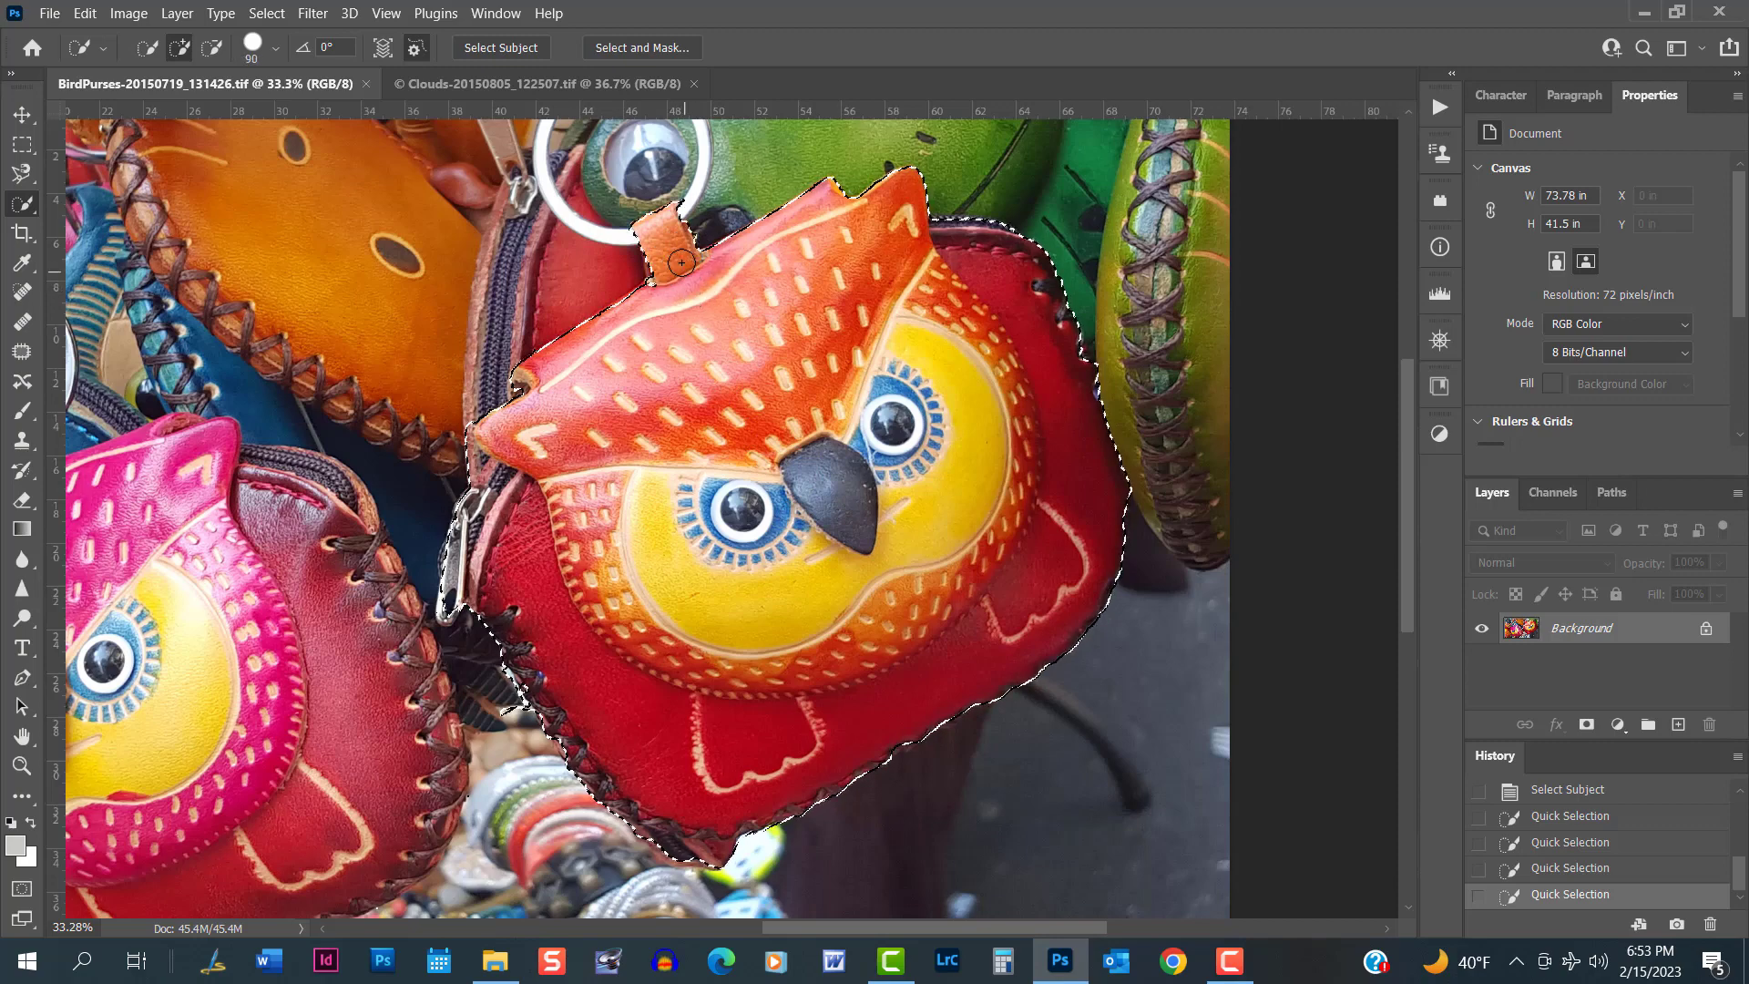
drag(676, 254, 681, 268)
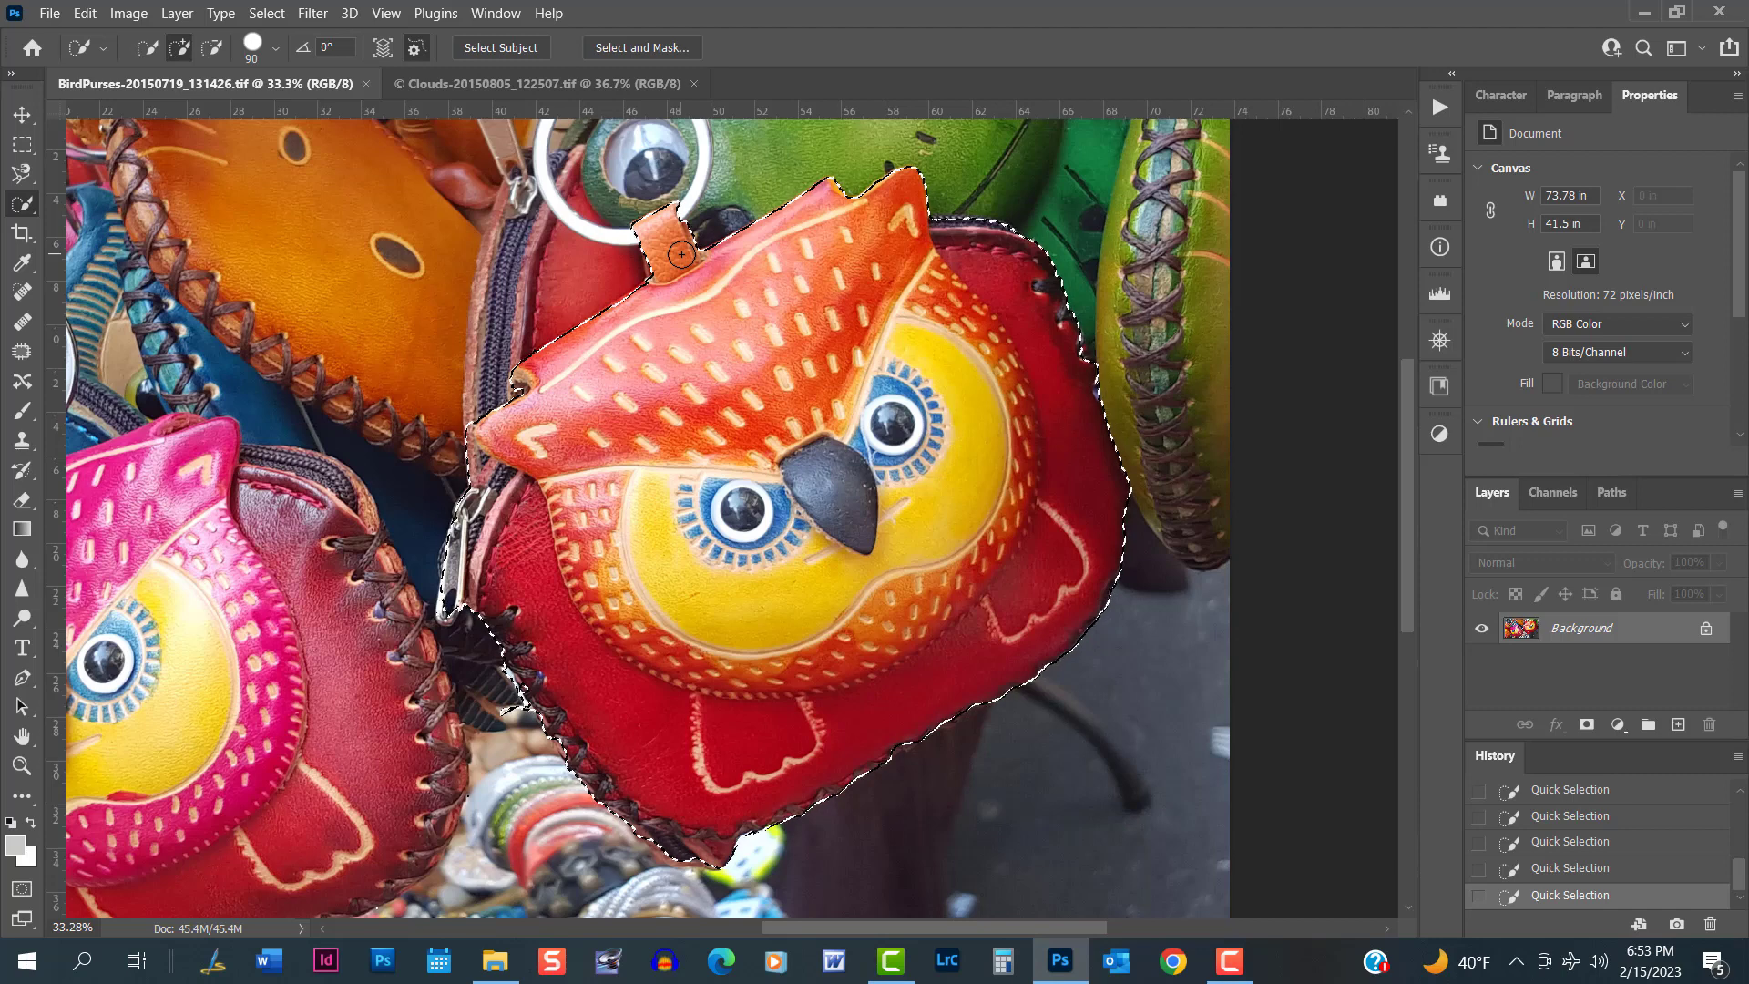
Preview the selection as a Quick Mask, invert it, and enter Quick Mask mode with the orange owl purse covered in red.
click(22, 890)
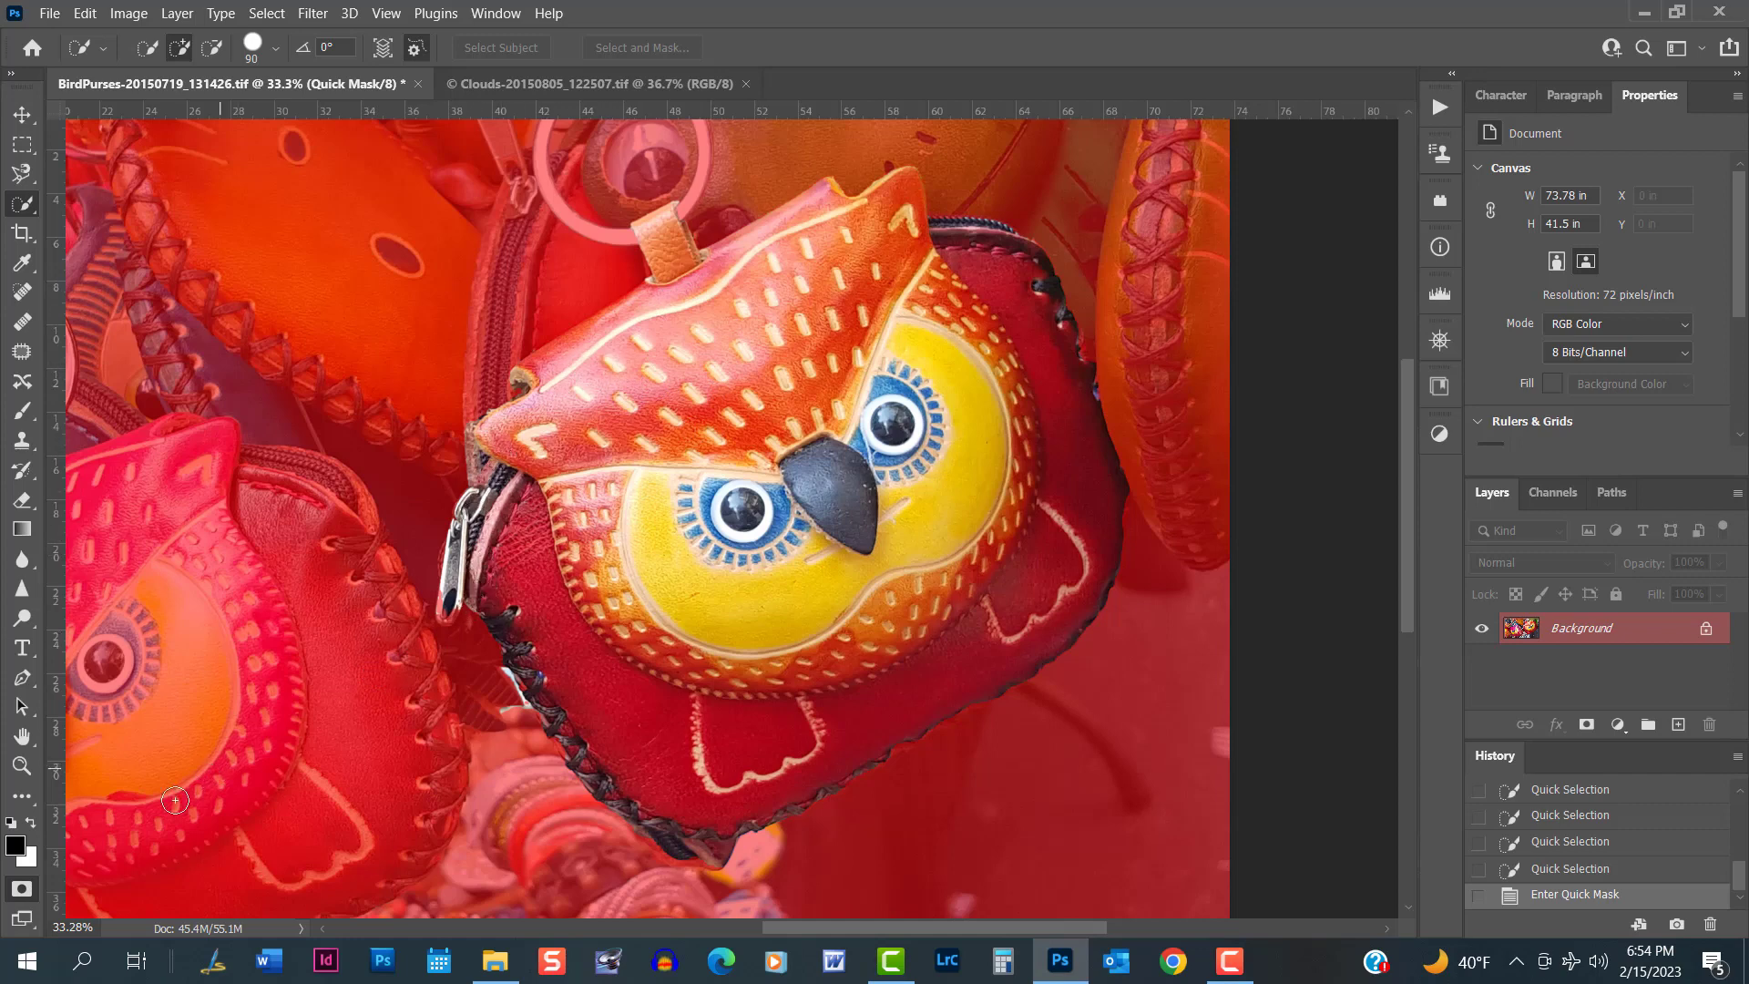
click(23, 890)
right_click(647, 499)
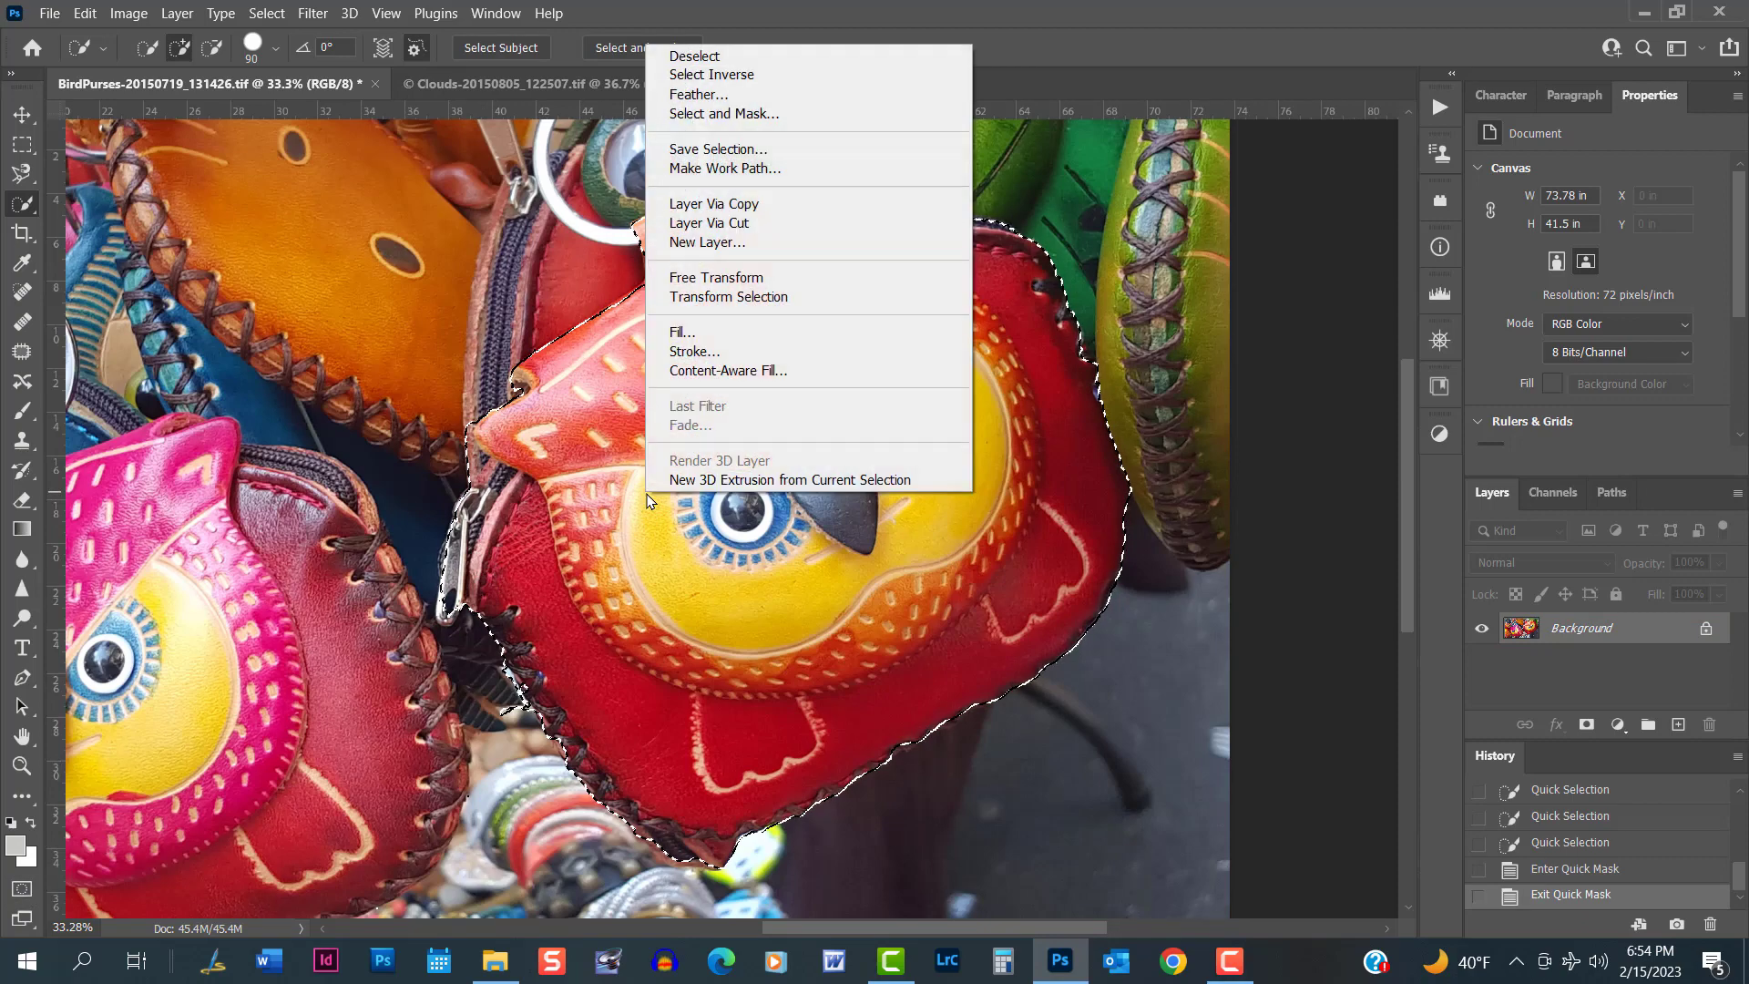
click(780, 76)
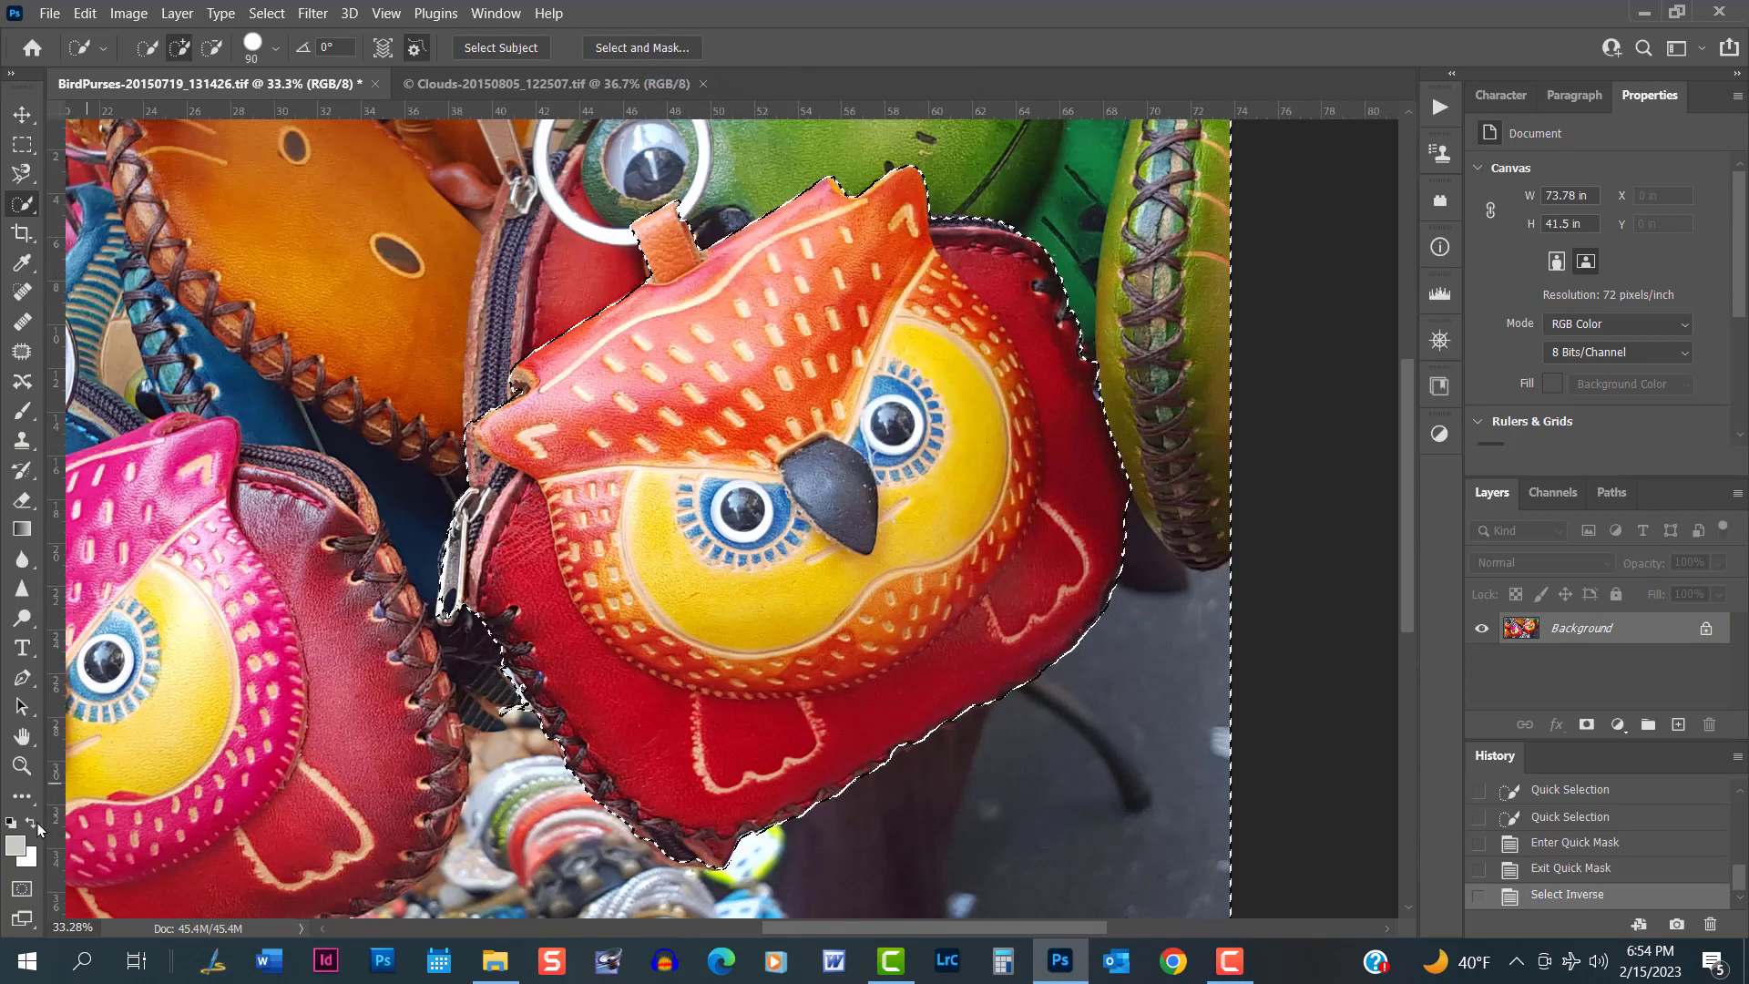
click(23, 889)
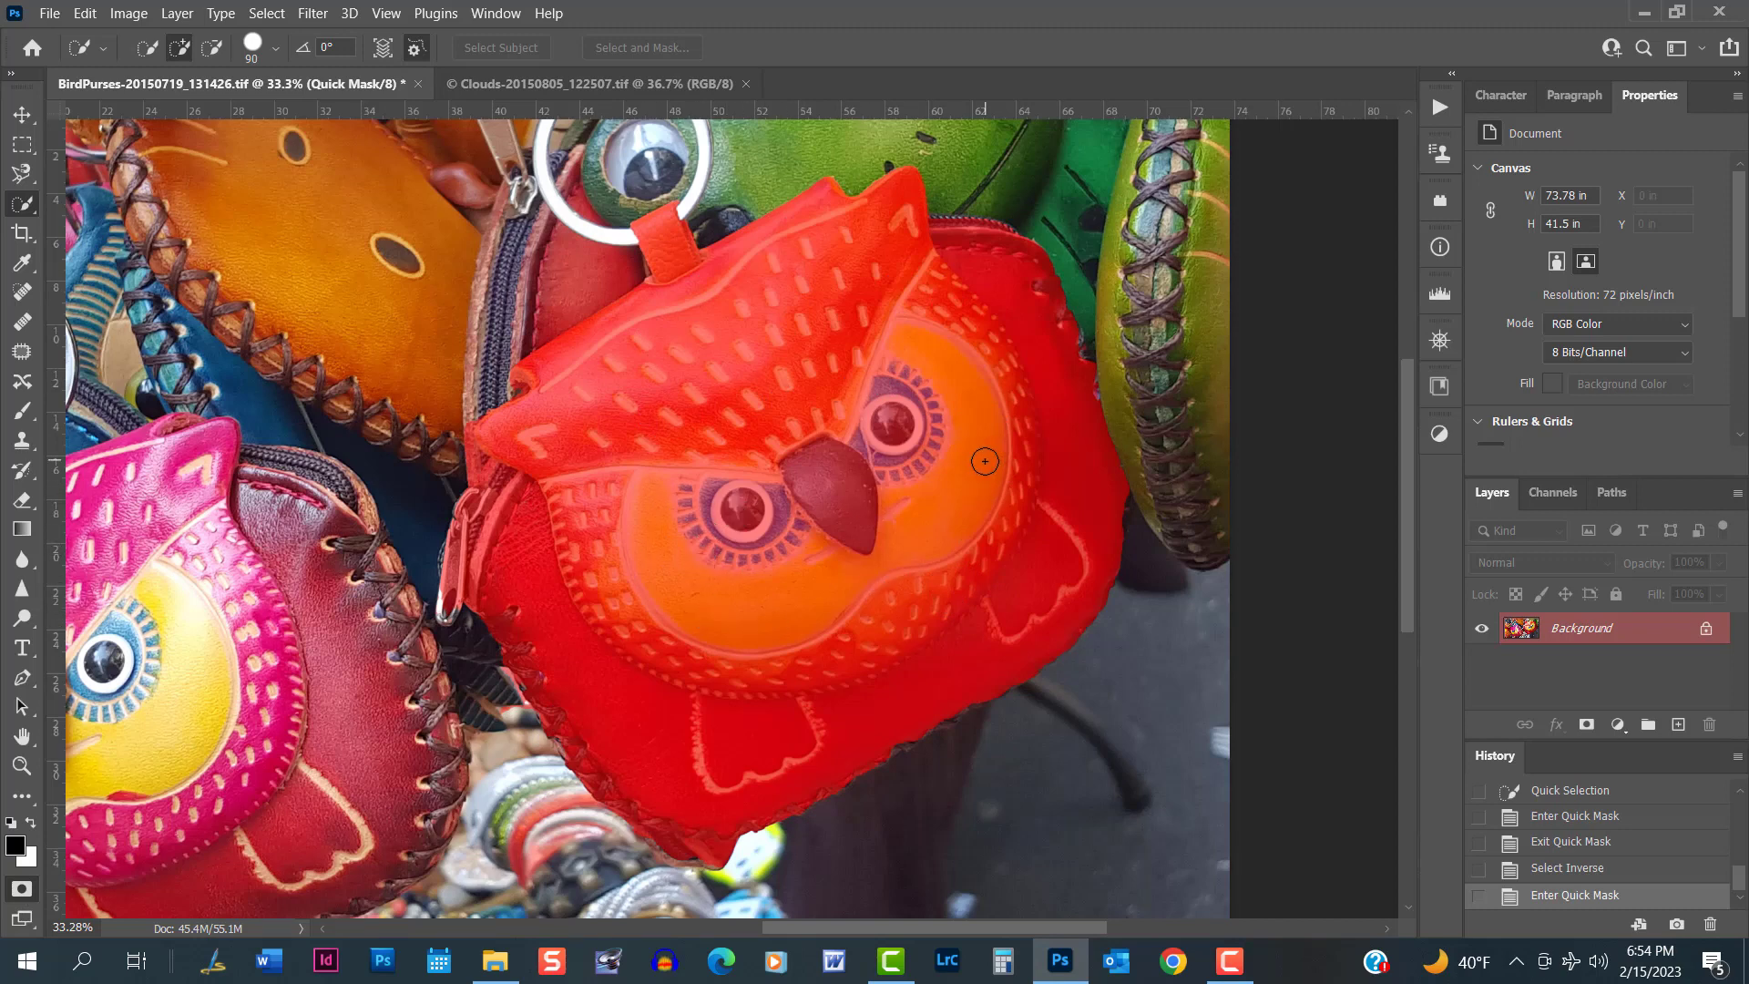
Activate the Brush tool with black (000000) as the foreground color and white (ffffff) as the background color.
click(22, 415)
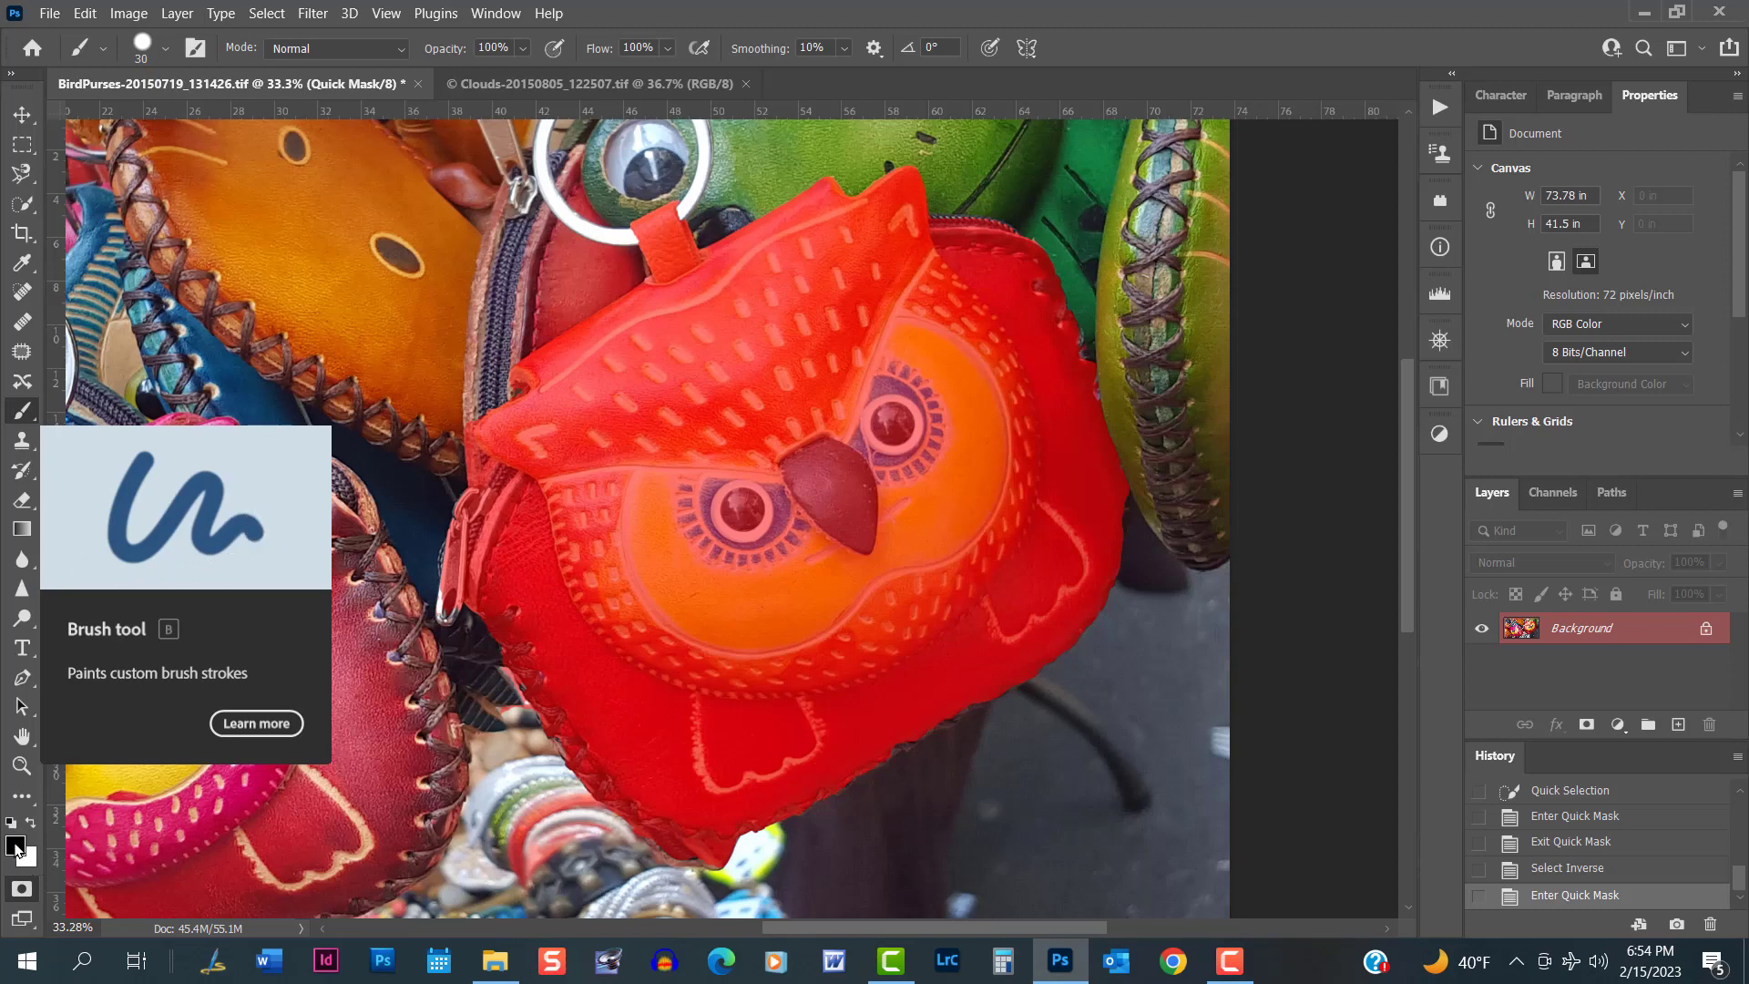
click(14, 845)
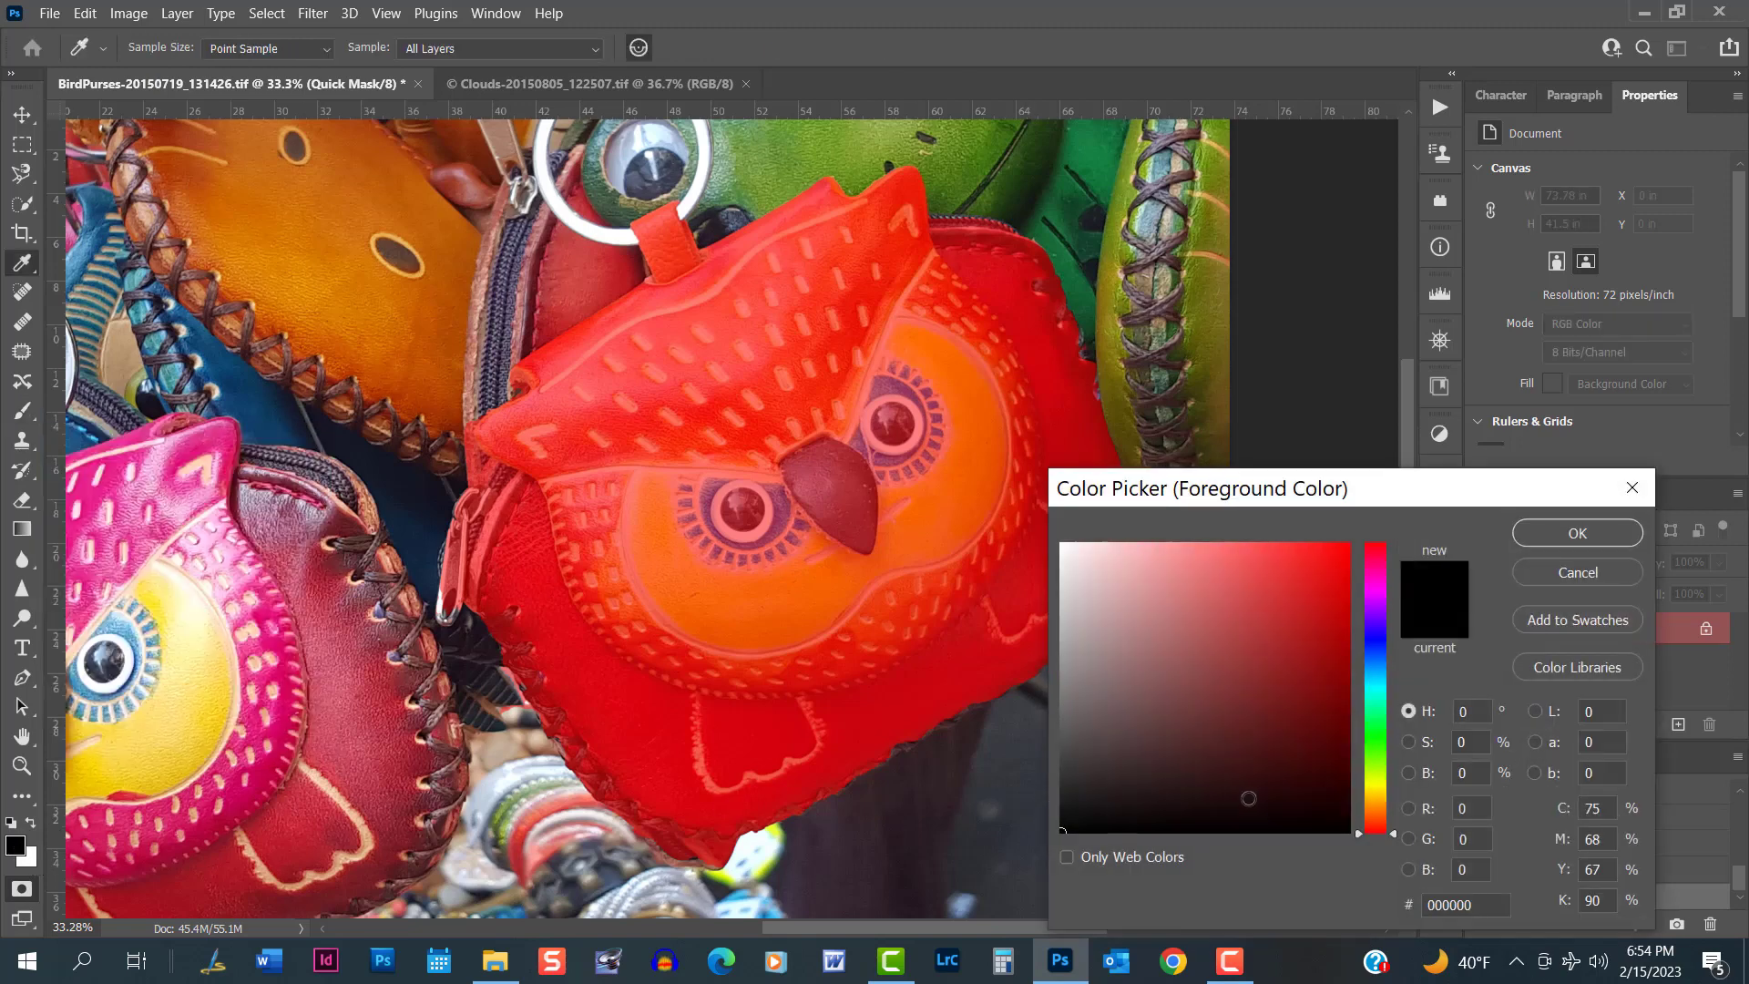
drag(1095, 821, 1052, 832)
click(1538, 534)
click(31, 859)
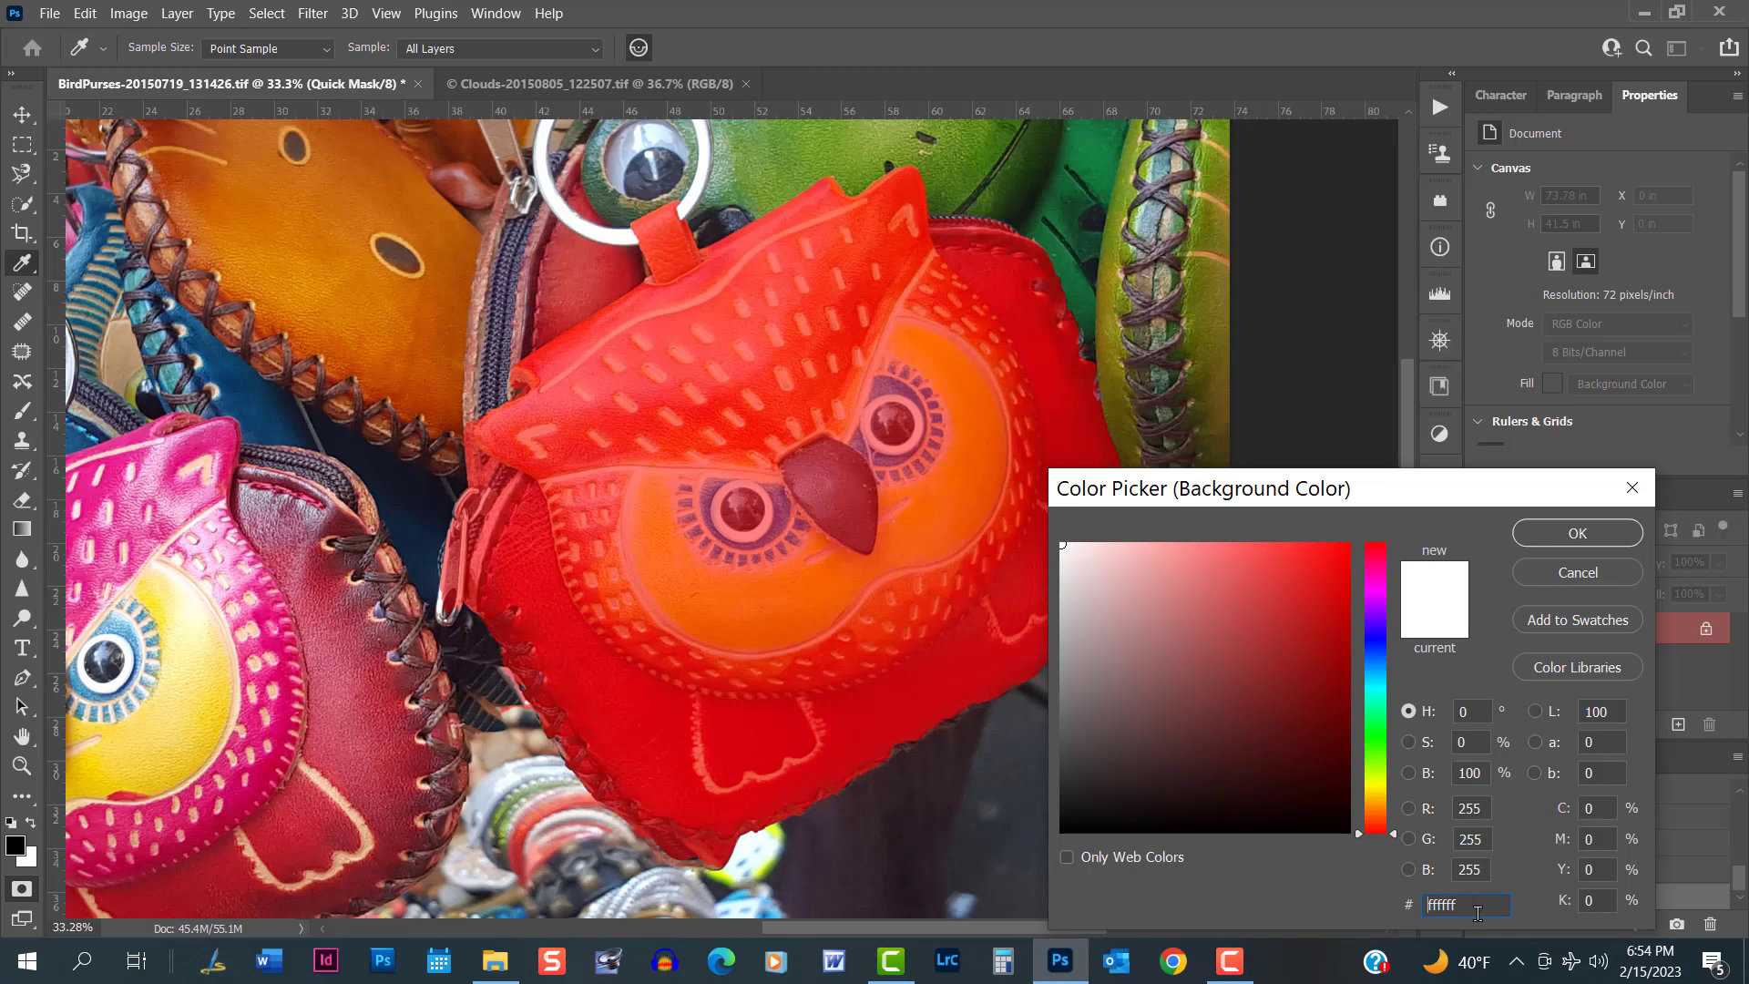
click(1559, 544)
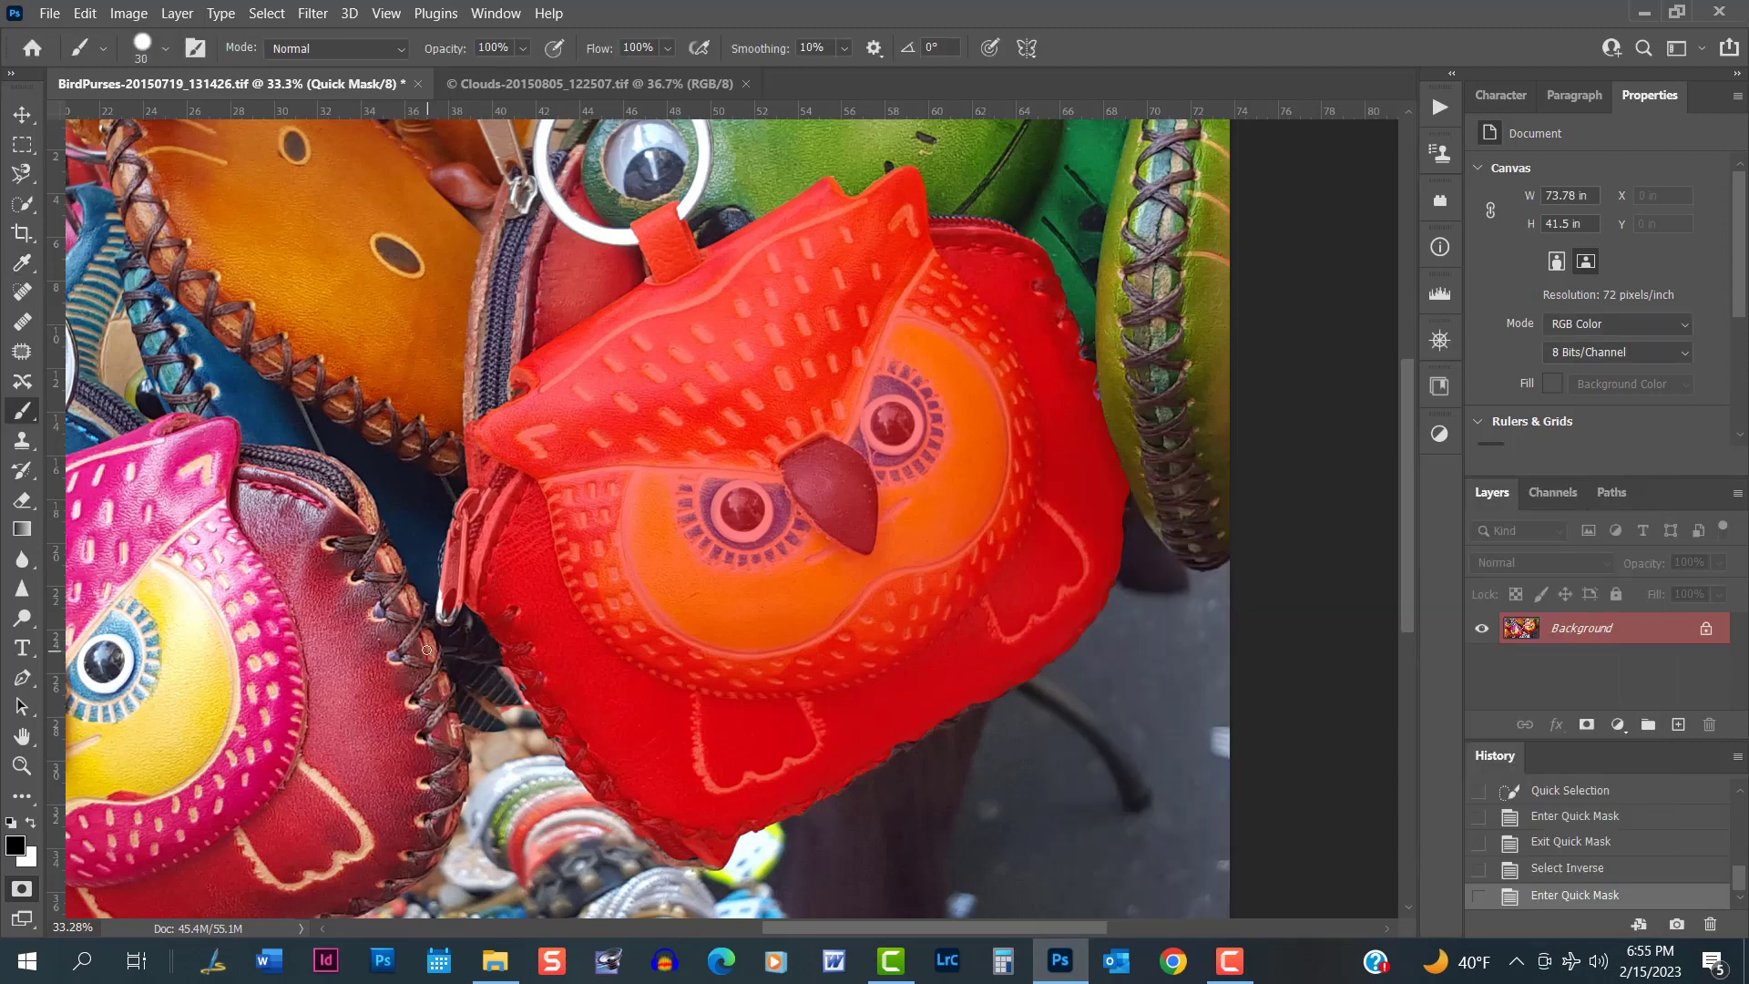
Paint black with the size 30 brush over the uncovered parts of the metal zipper pull to add them to the mask.
scroll(426, 650, up, 10)
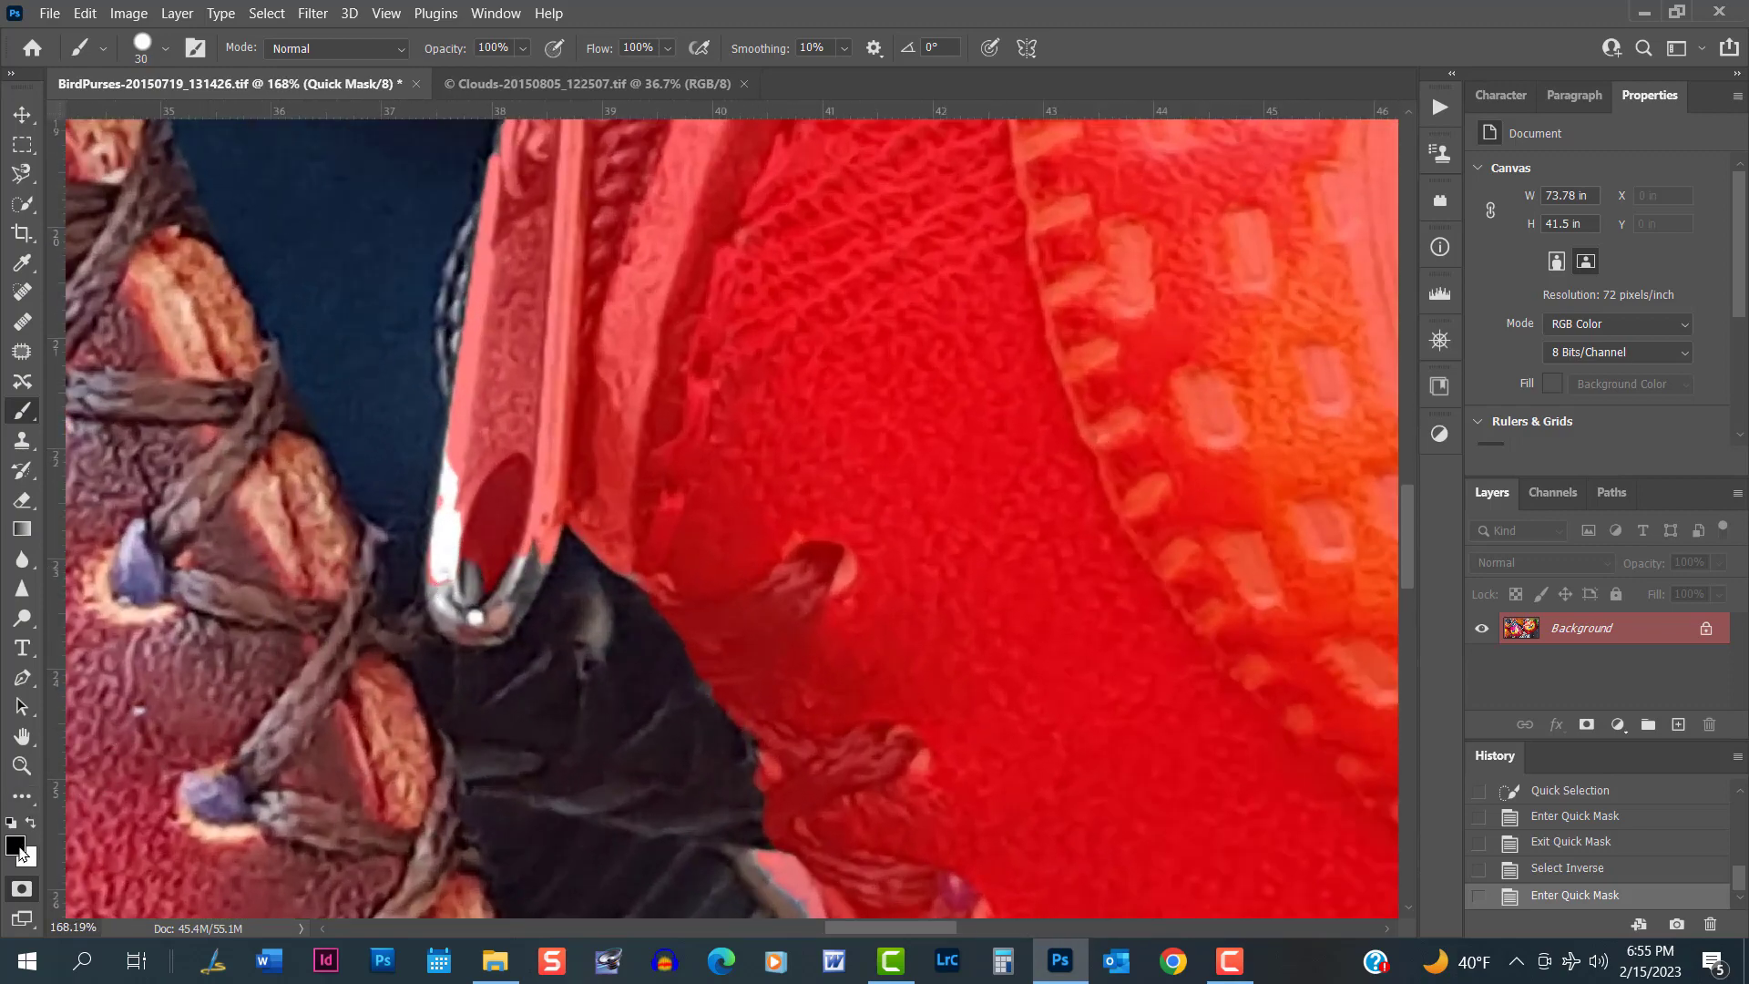
mouse_move(465, 454)
mouse_down()
mouse_move(449, 595)
mouse_move(460, 627)
mouse_move(487, 623)
mouse_move(538, 535)
mouse_move(485, 586)
mouse_move(452, 510)
mouse_move(454, 556)
mouse_up()
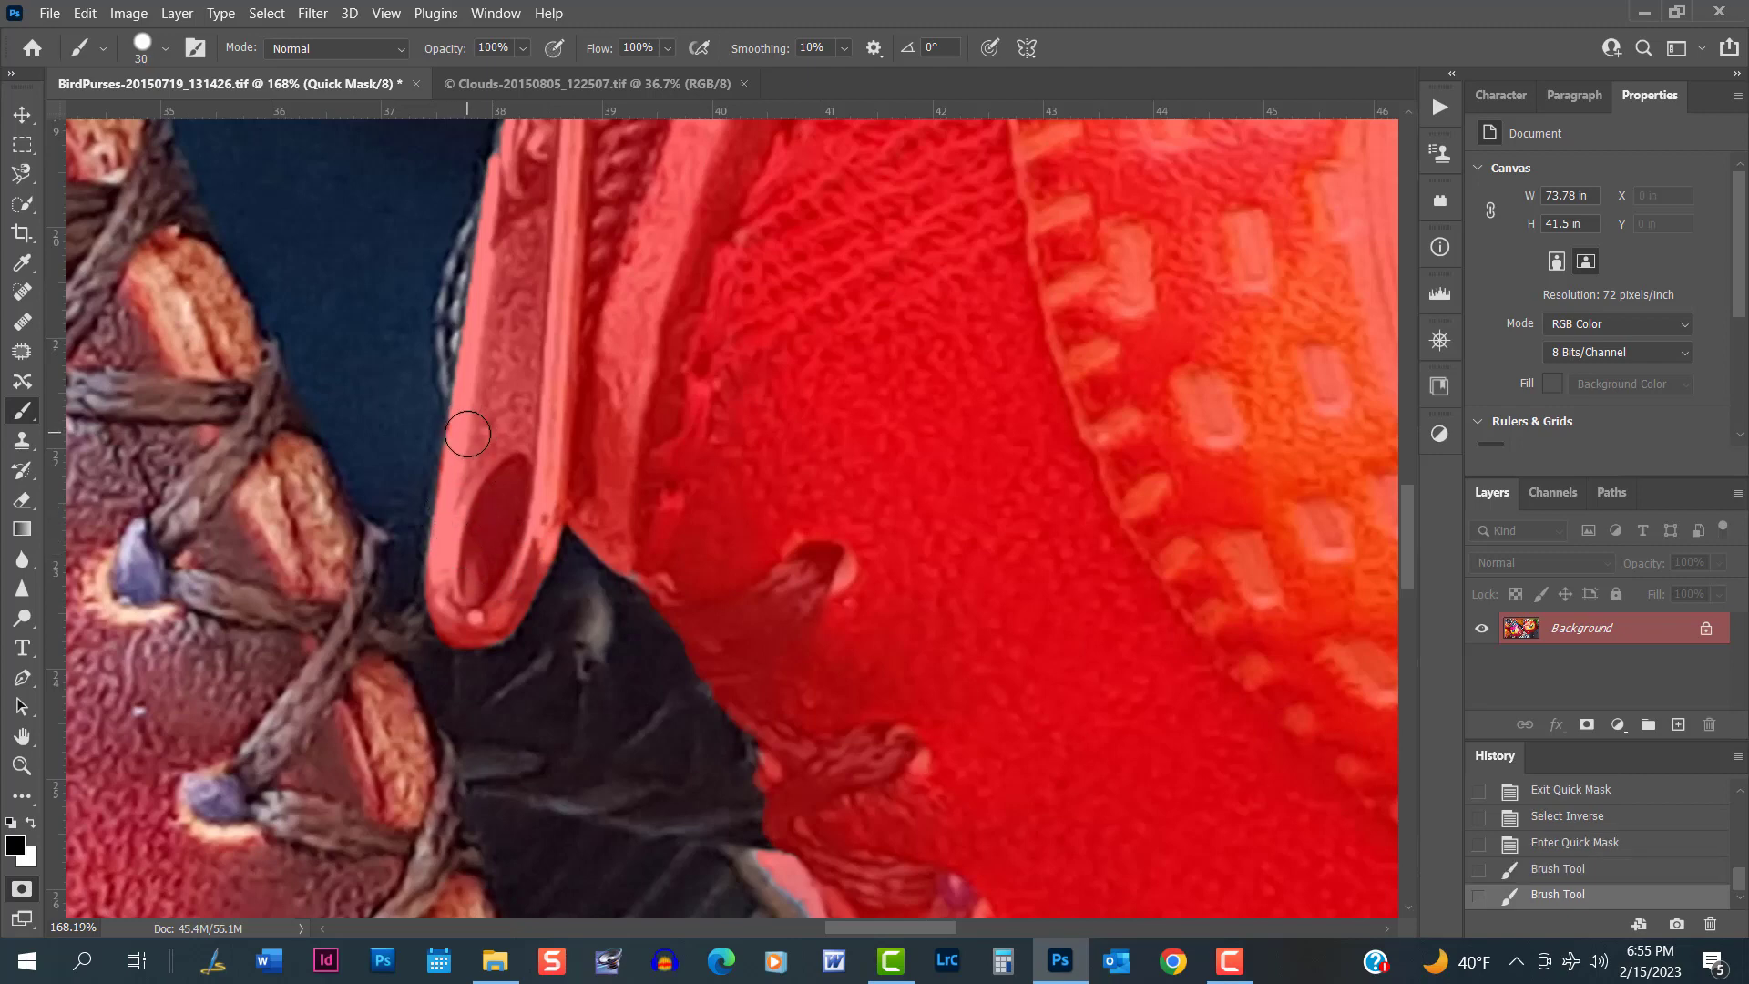
click(468, 435)
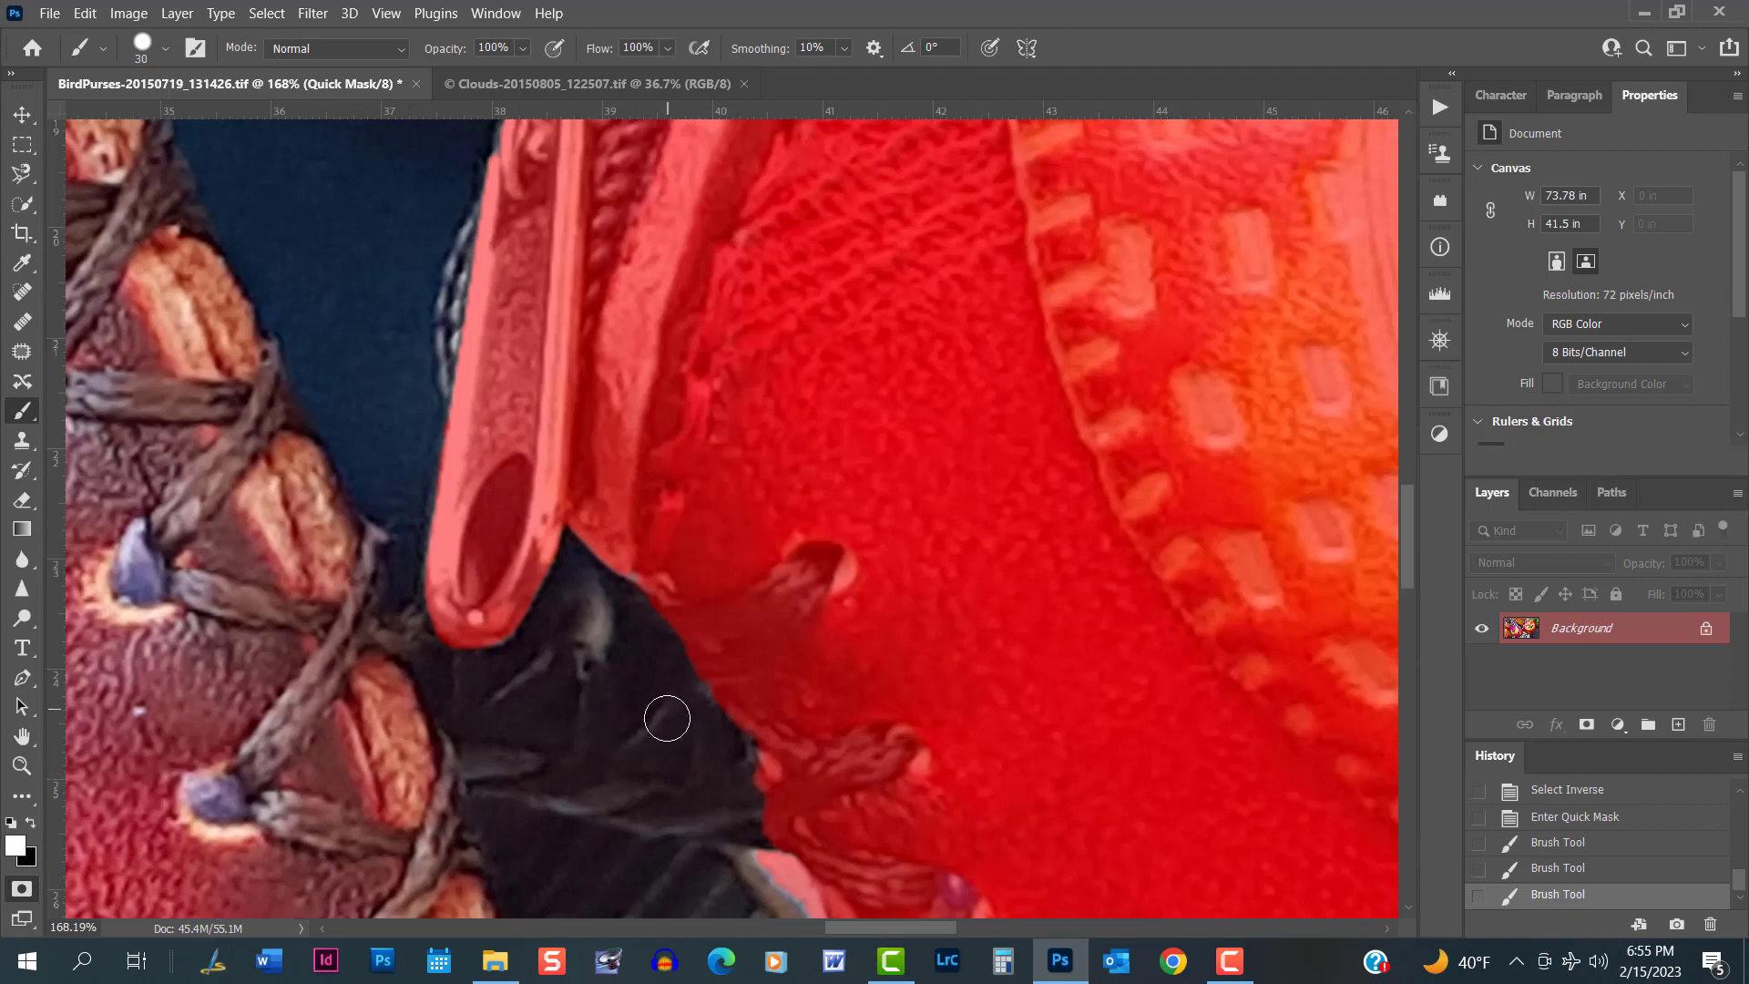
Paint with white to remove the mask from the background areas beside the purse's lower-left stitching, below the zipper pull.
scroll(666, 719, up, 2)
scroll(665, 719, up, 1)
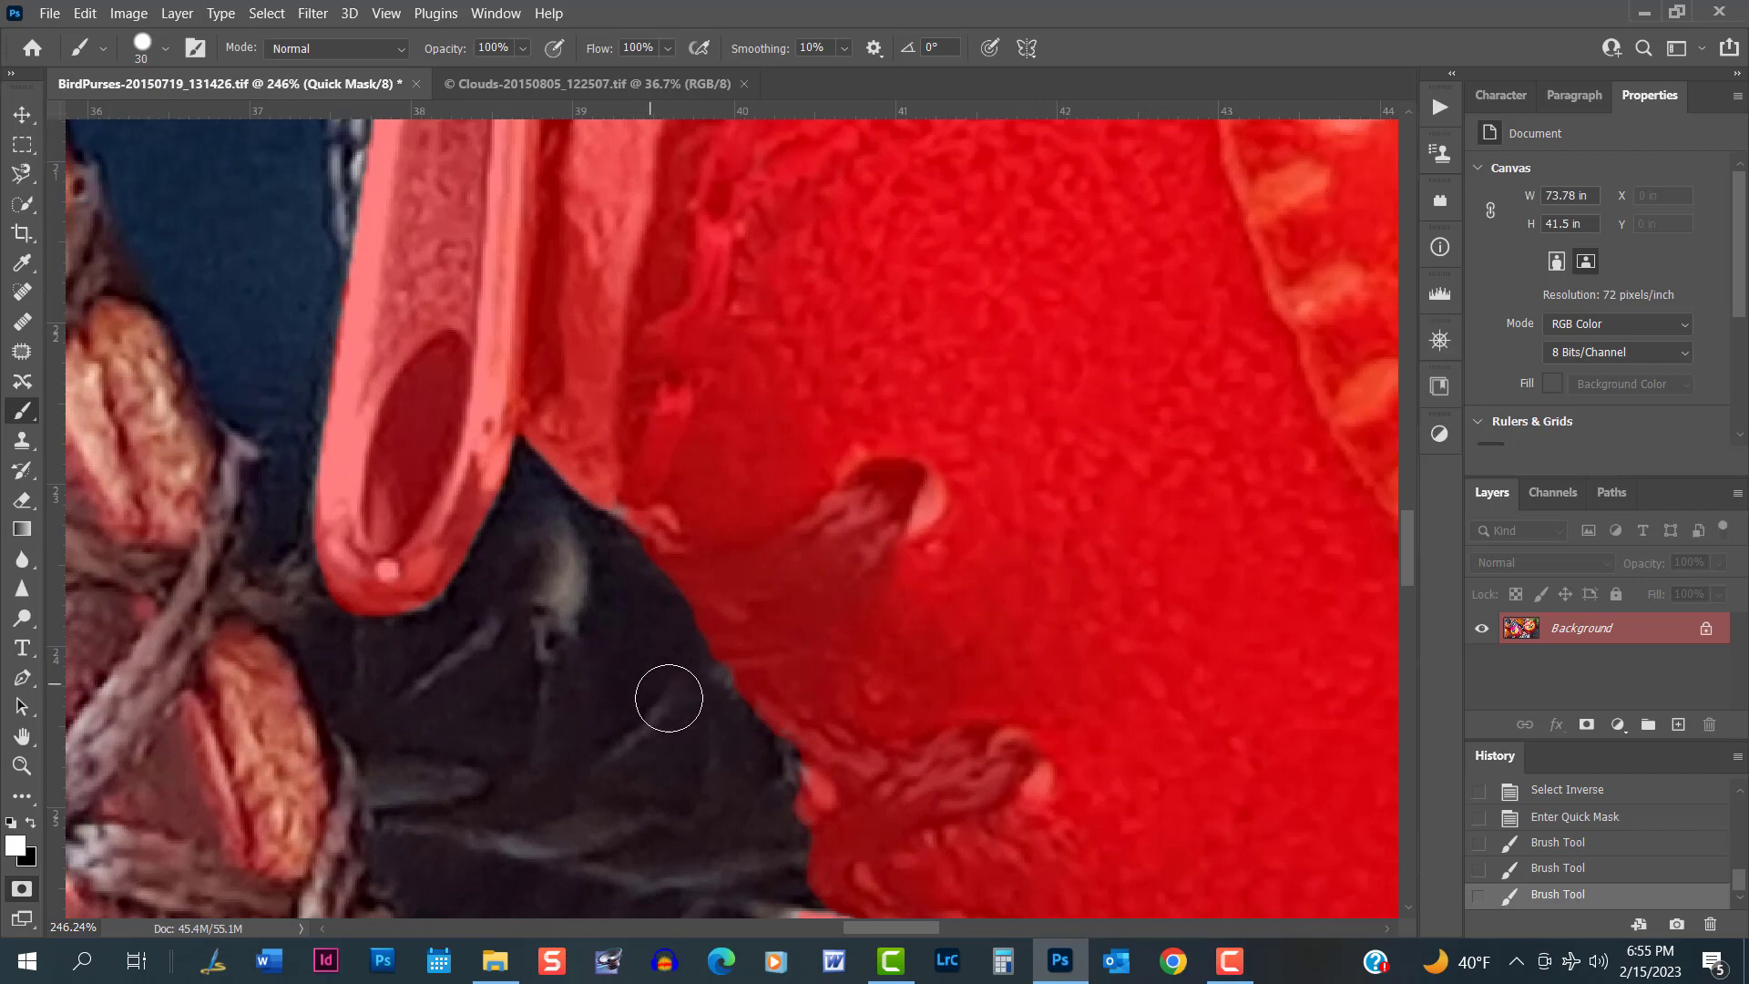
scroll(637, 777, down, 3)
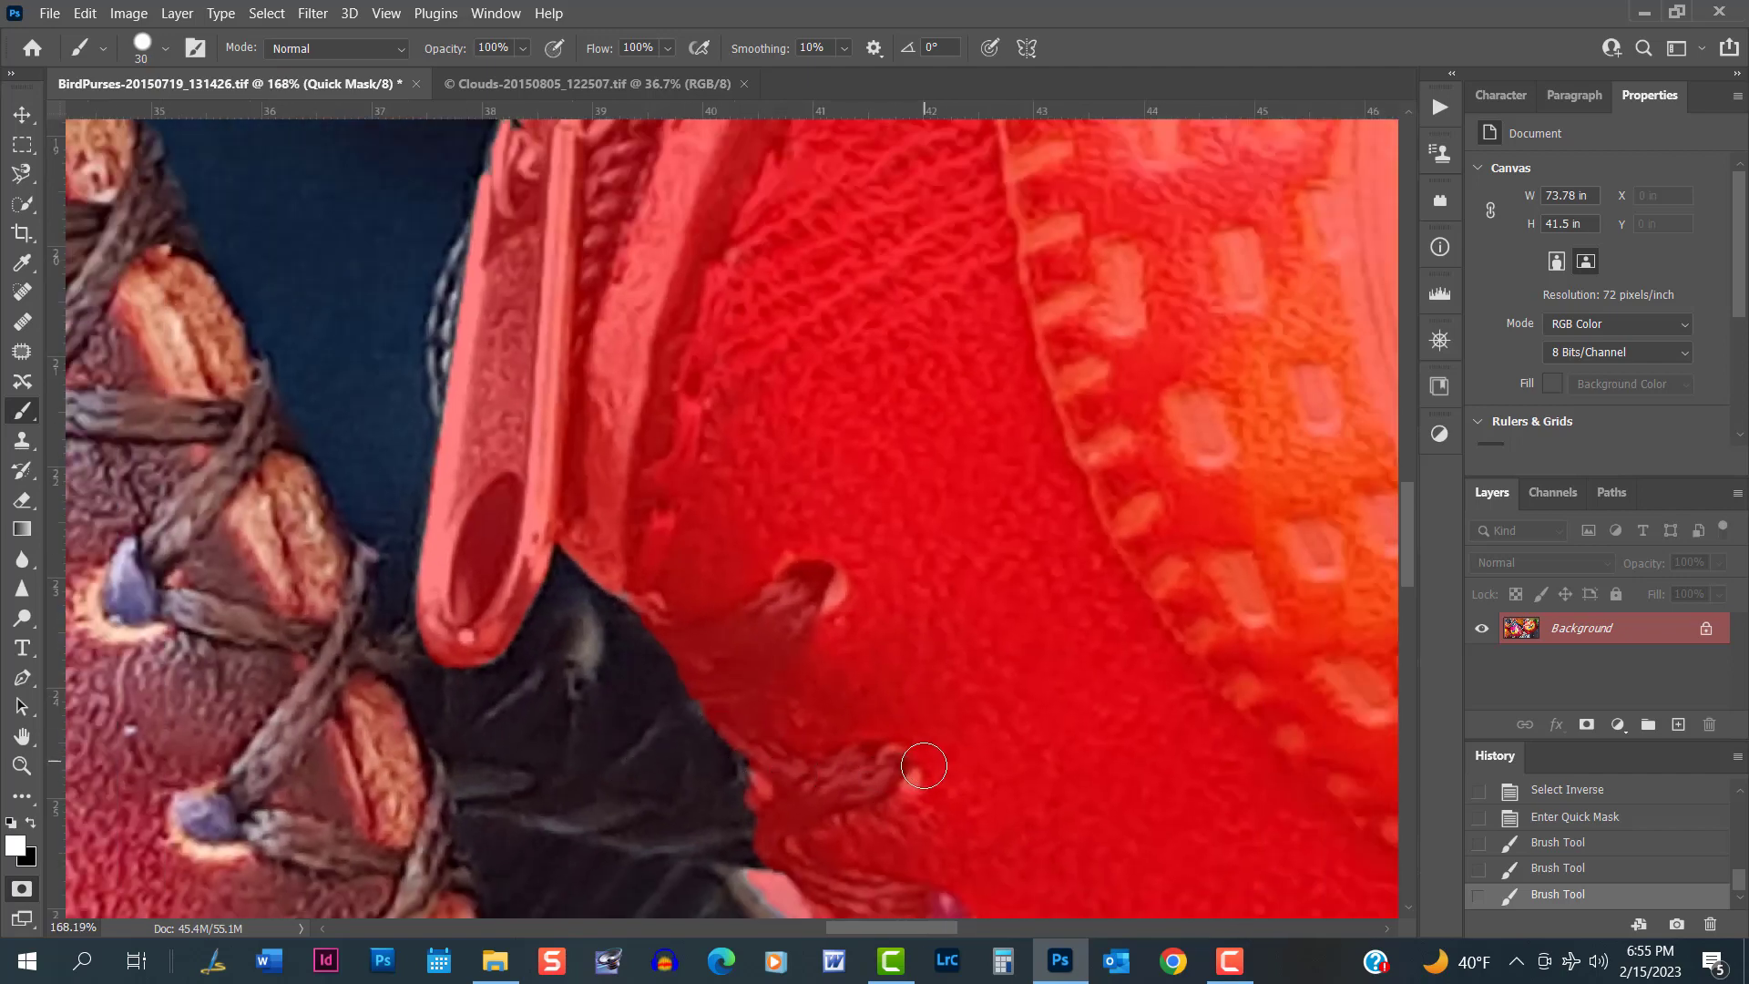
key(space)
drag(915, 796, 716, 411)
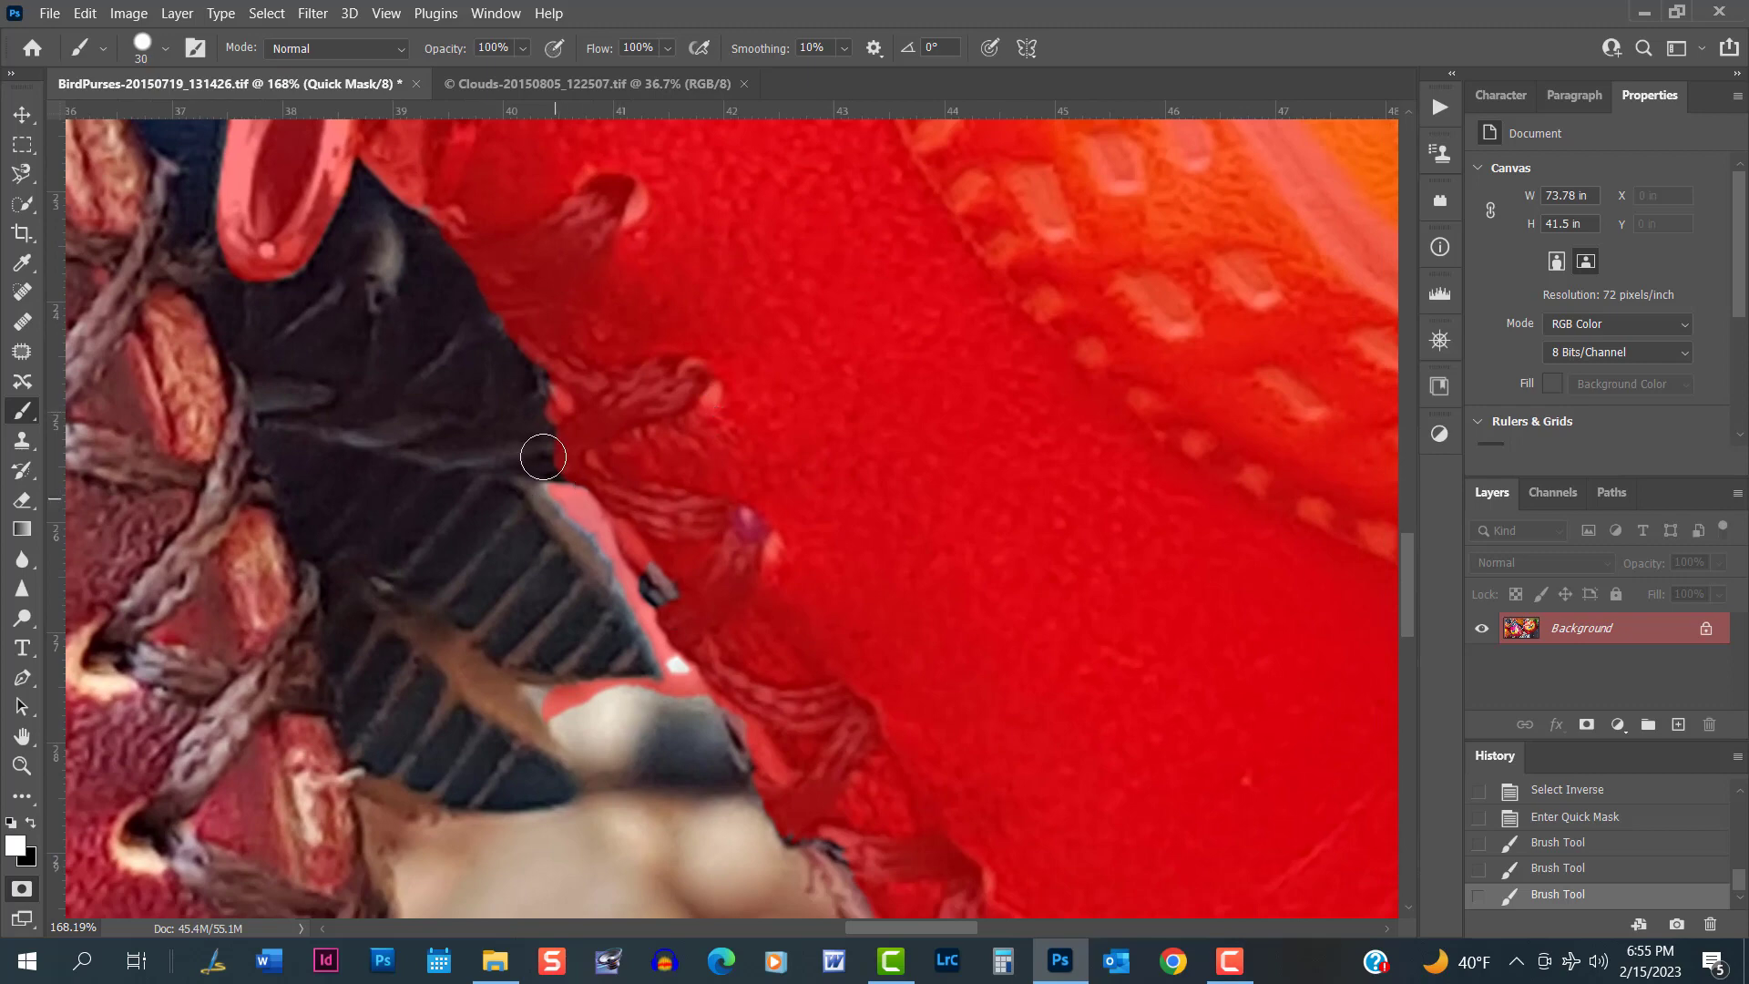
drag(548, 399, 557, 393)
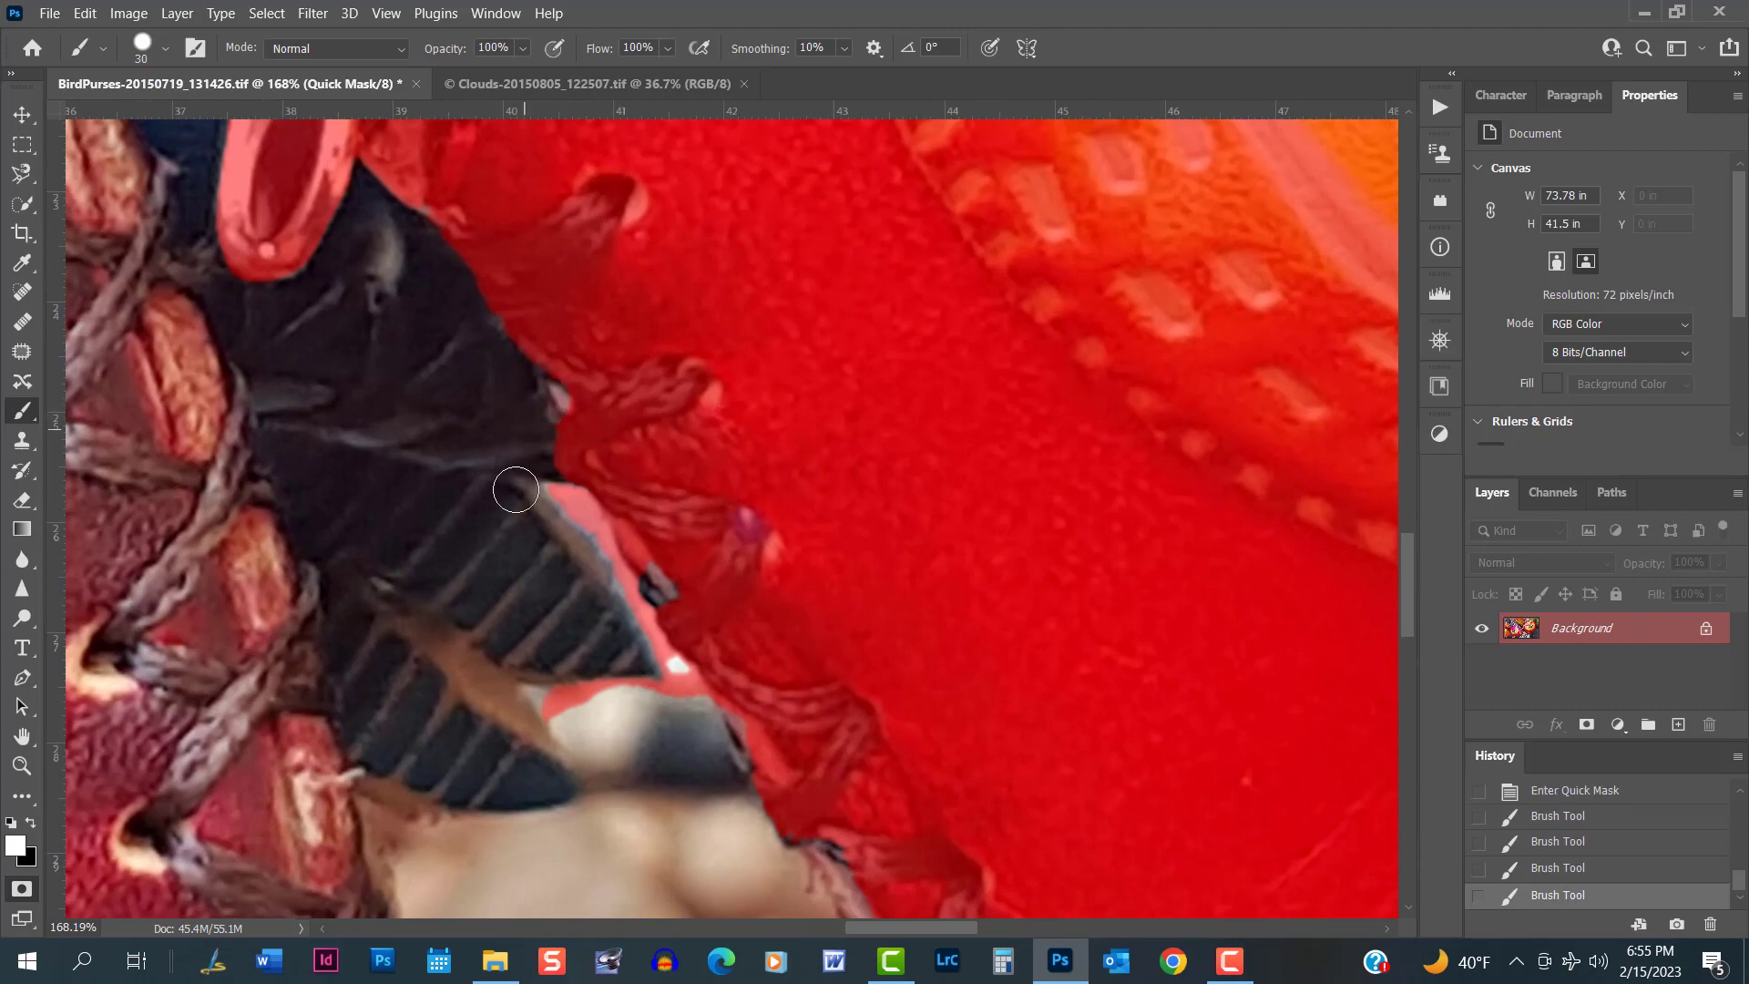
mouse_move(519, 489)
mouse_down()
mouse_move(605, 548)
mouse_move(633, 638)
mouse_move(681, 703)
mouse_up()
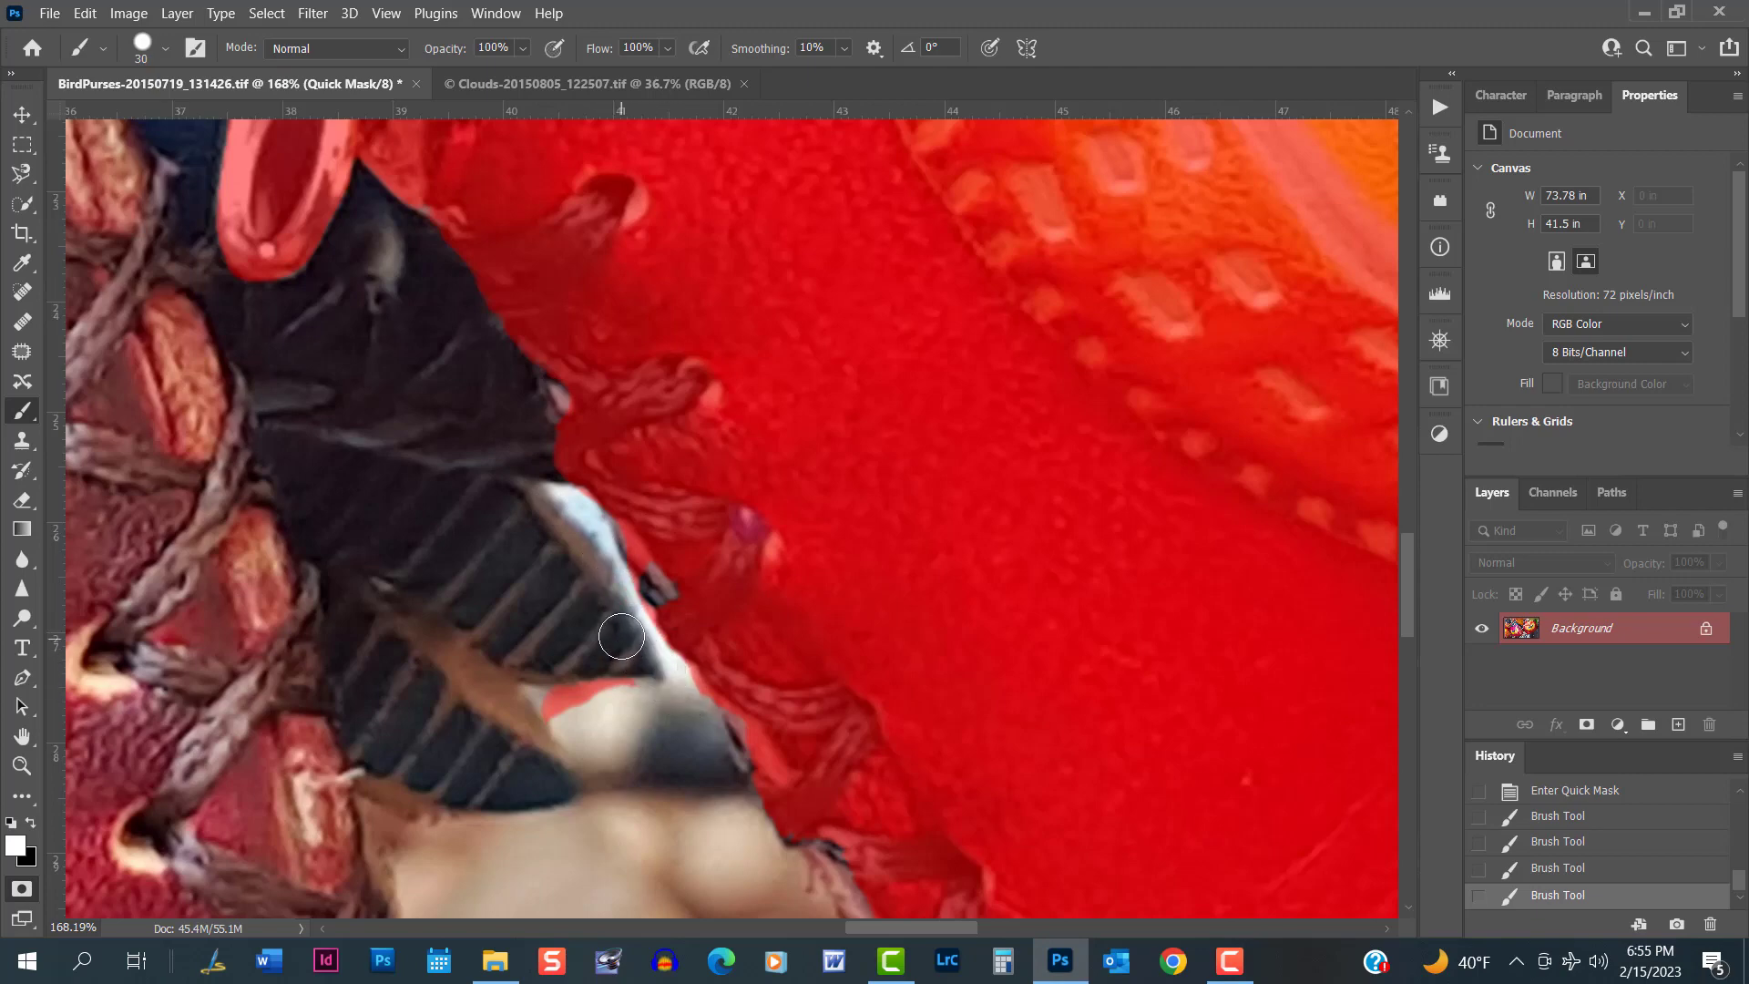
mouse_move(621, 637)
mouse_down()
mouse_move(603, 688)
mouse_move(530, 713)
mouse_move(625, 693)
mouse_up()
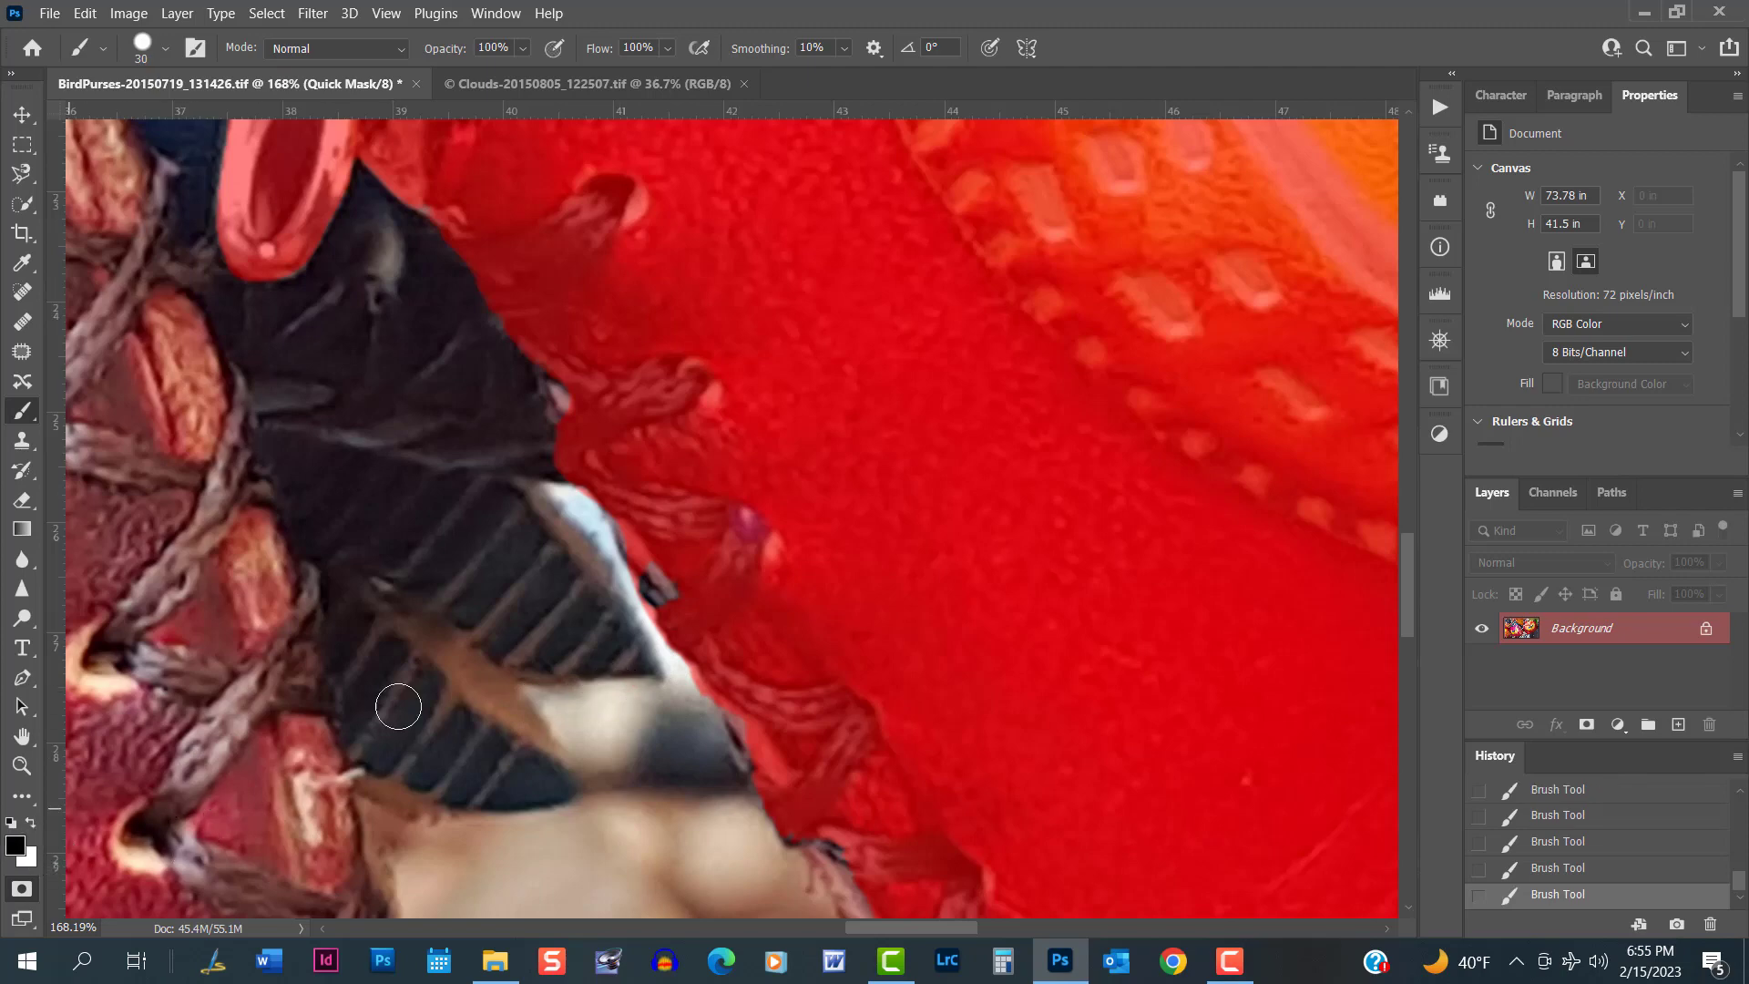
Paint black over the uncovered gap in the purse's lower-left stitching and the leather edge of its bottom corner.
mouse_move(645, 565)
mouse_down()
mouse_move(778, 678)
mouse_move(558, 353)
mouse_move(648, 505)
mouse_move(677, 484)
mouse_move(544, 365)
mouse_move(518, 397)
mouse_move(697, 660)
mouse_up()
drag(894, 686, 488, 402)
drag(1020, 750, 713, 537)
drag(396, 547, 368, 530)
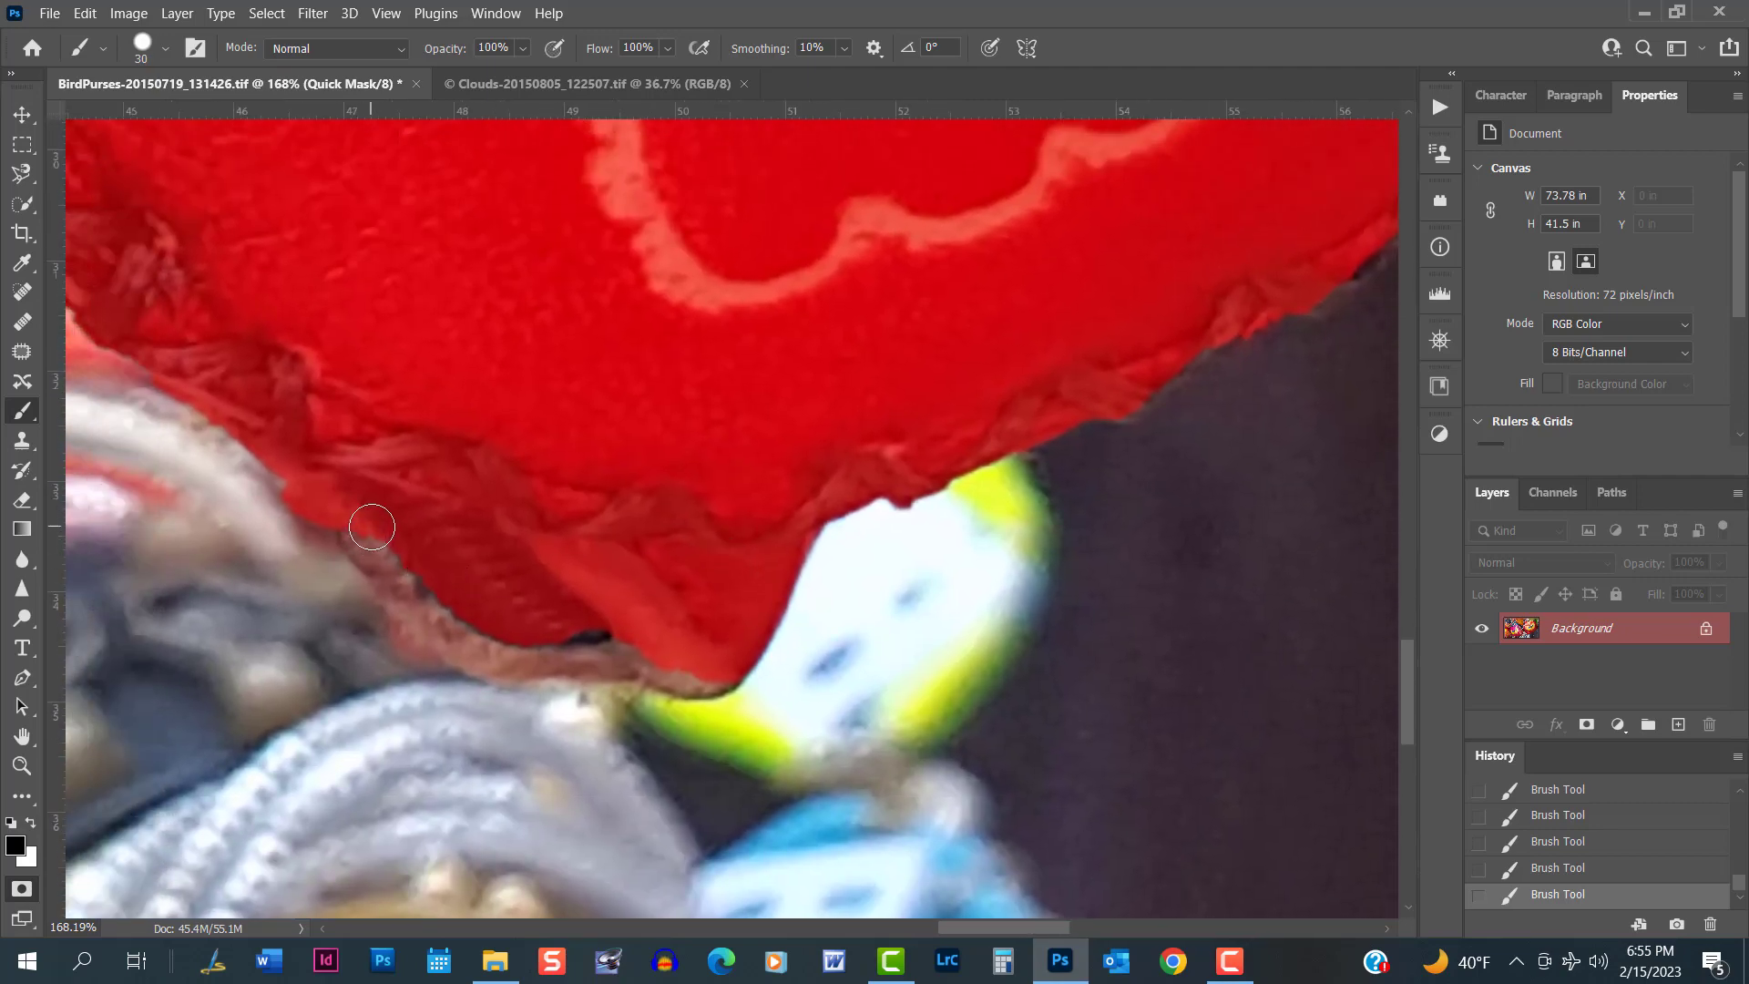
drag(431, 580, 437, 574)
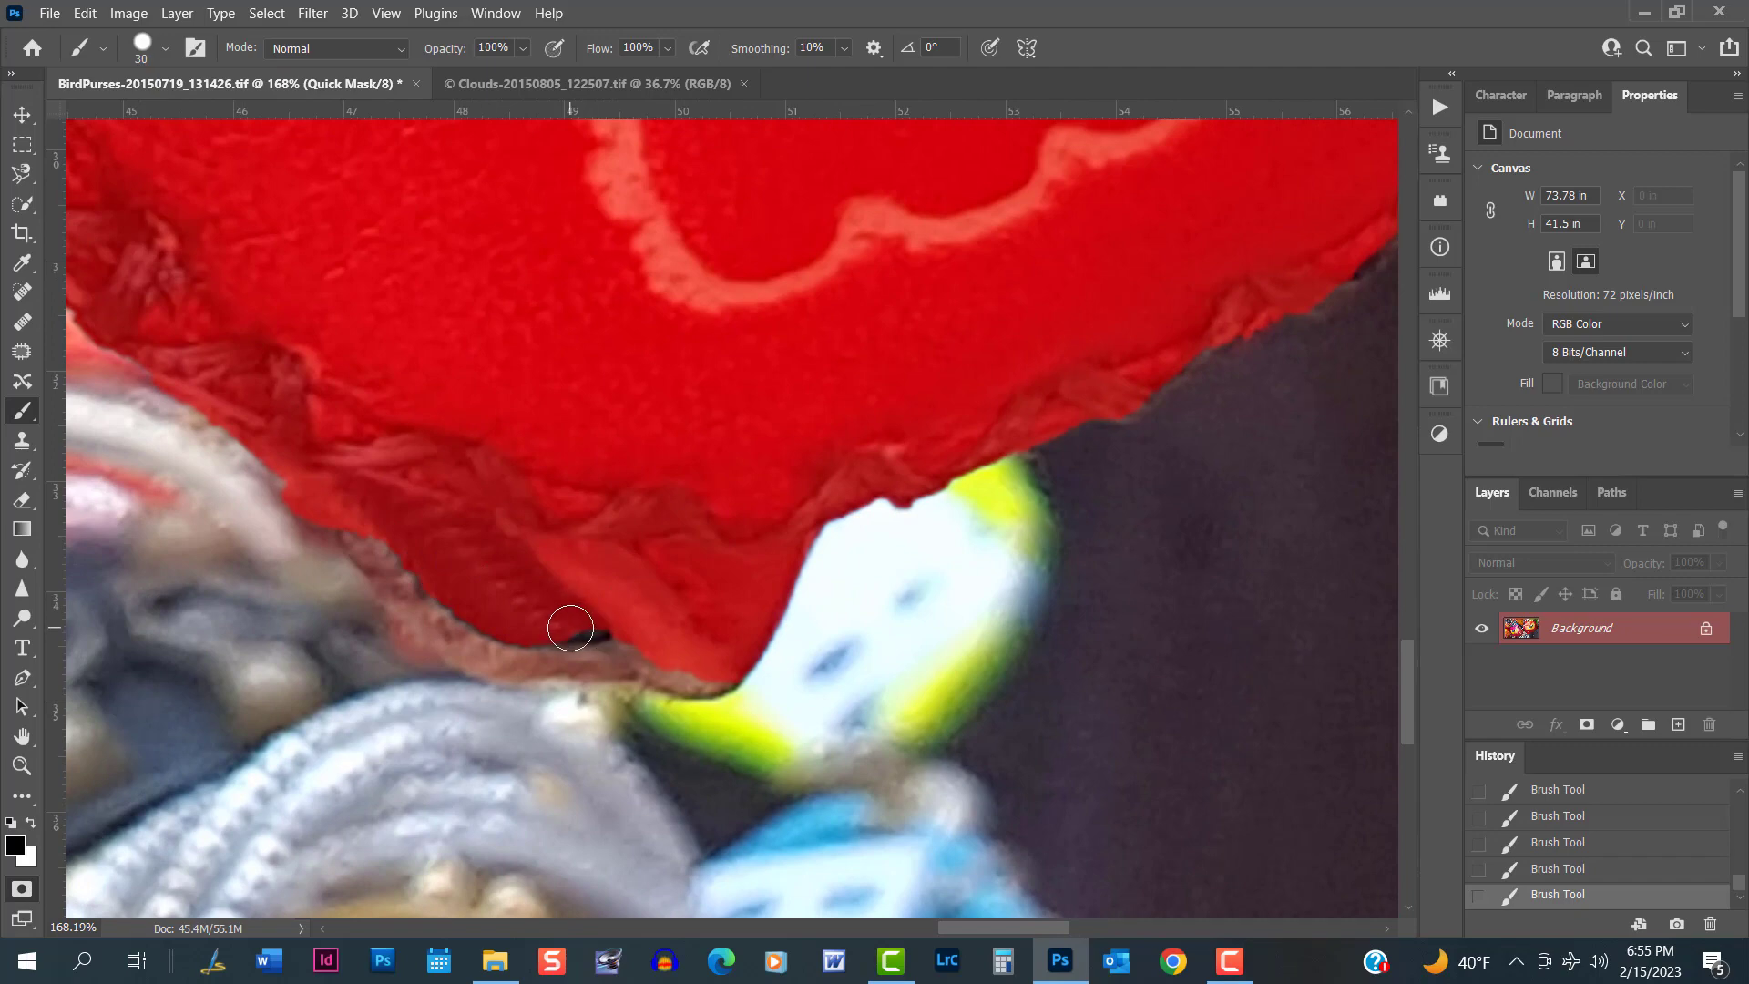
click(597, 630)
mouse_move(355, 528)
mouse_down()
mouse_move(472, 656)
mouse_move(696, 679)
mouse_move(720, 664)
mouse_move(677, 680)
mouse_up()
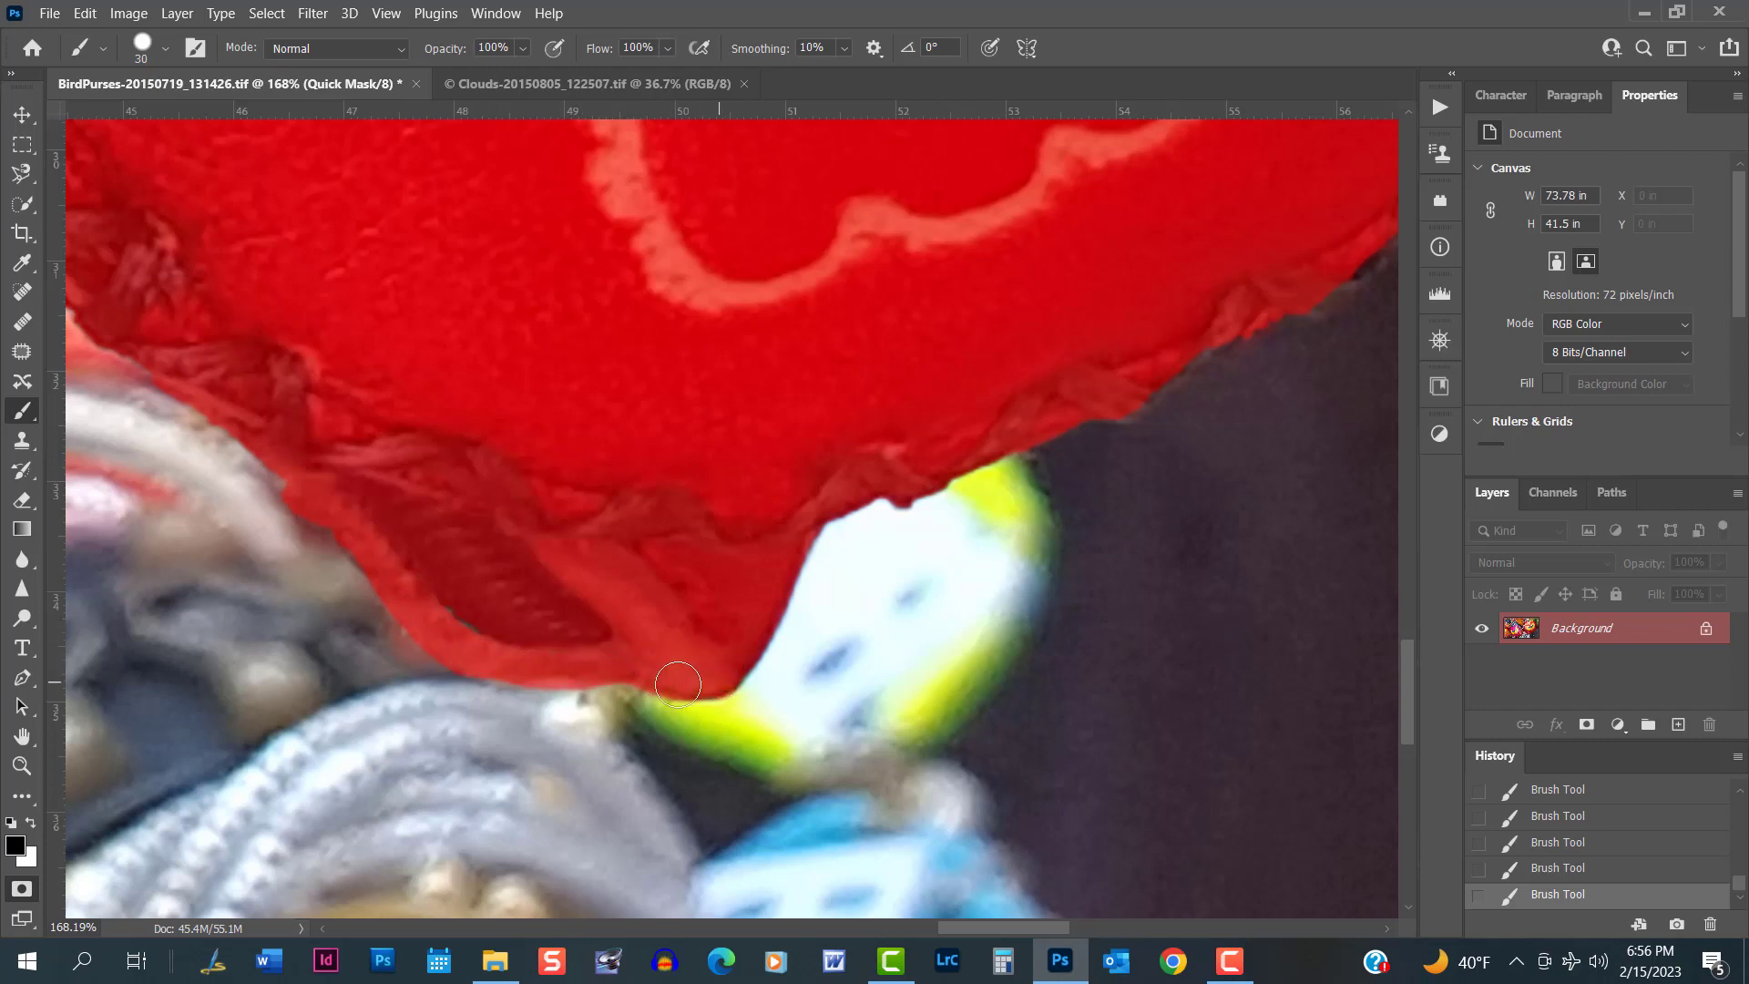
Paint black along the purse's lower-right edge to add the uncovered strips of leather to the mask.
drag(921, 413, 592, 508)
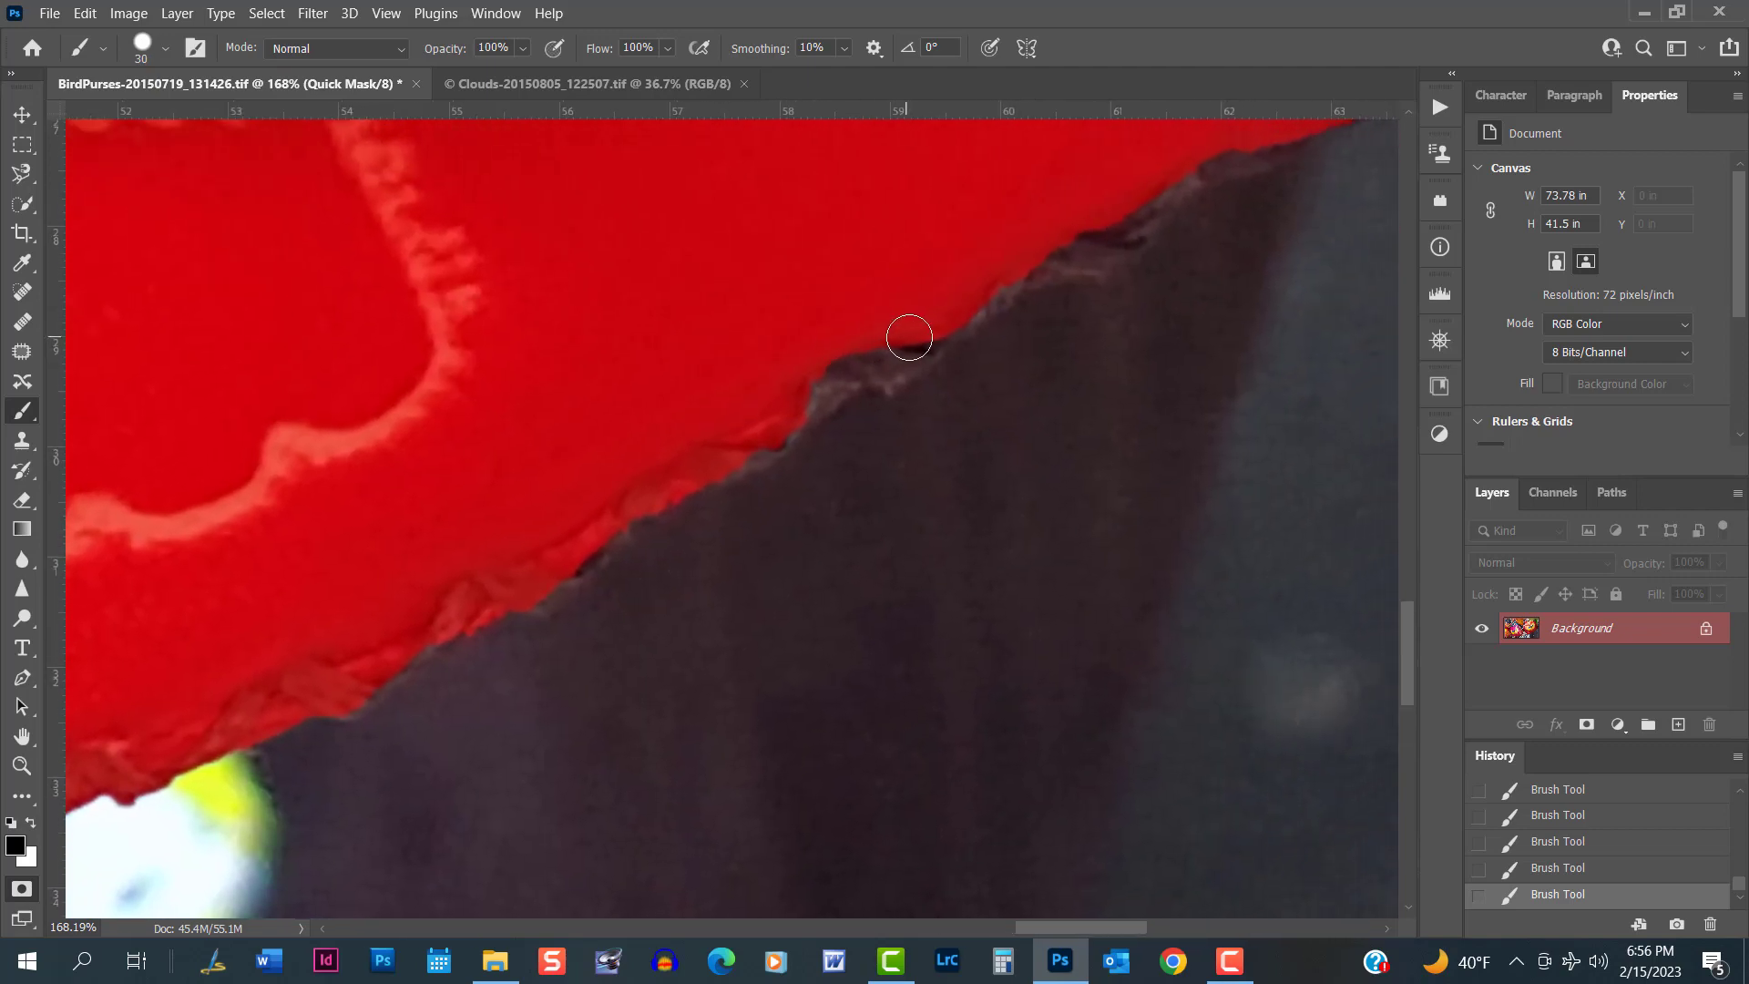
mouse_move(845, 369)
mouse_down()
mouse_move(763, 439)
mouse_move(590, 493)
mouse_move(621, 510)
mouse_move(575, 546)
mouse_up()
drag(960, 433, 758, 668)
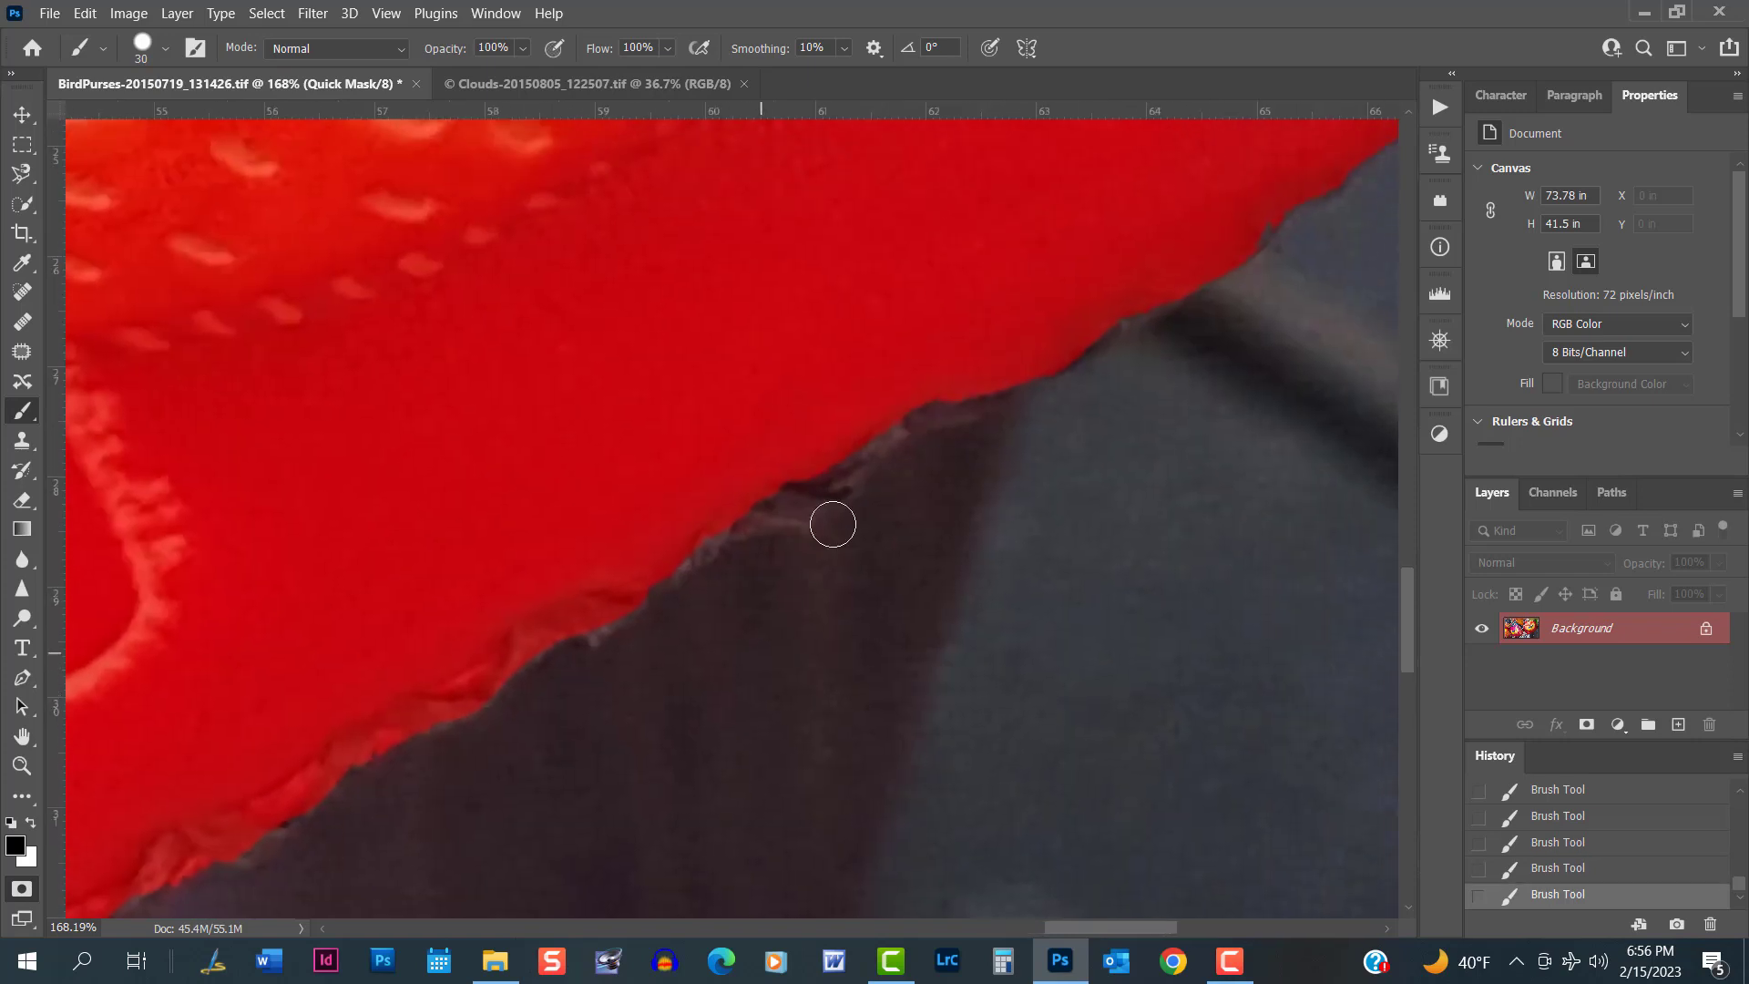
drag(947, 401, 603, 581)
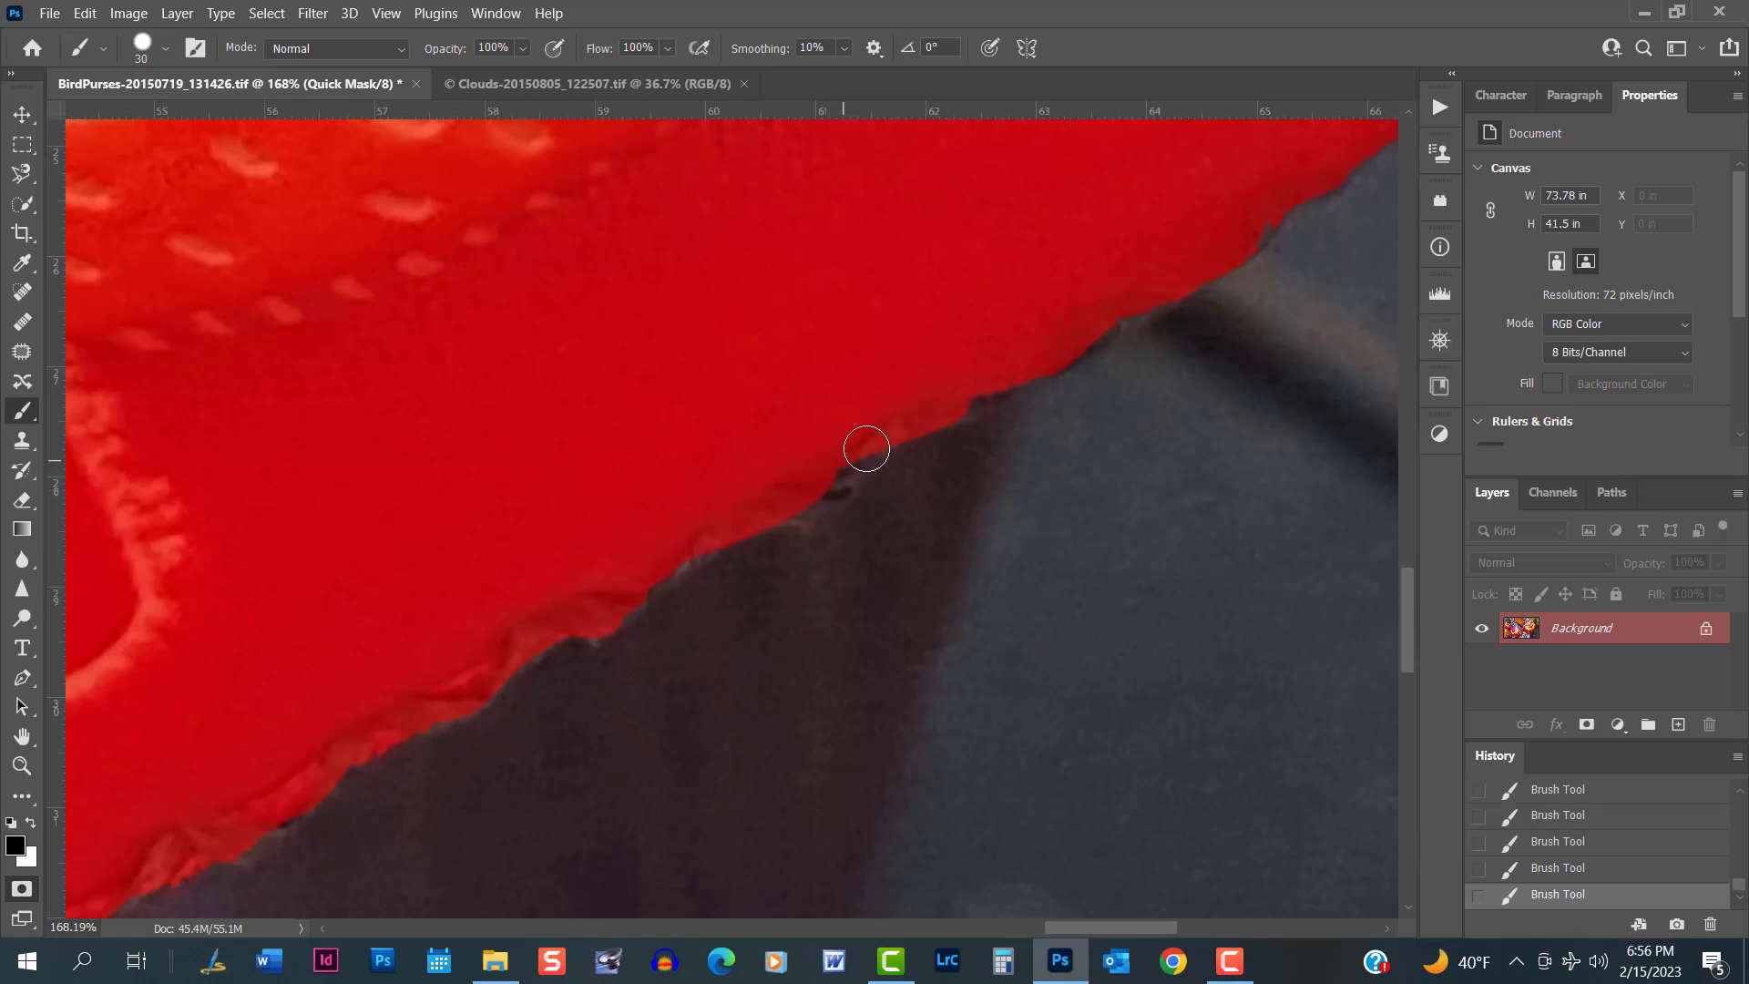
click(819, 476)
Paint black over the uncovered leather on the purse's right edge, next to the dark gap beside the green purse.
mouse_move(1074, 450)
mouse_down()
mouse_move(715, 648)
mouse_move(656, 745)
mouse_up()
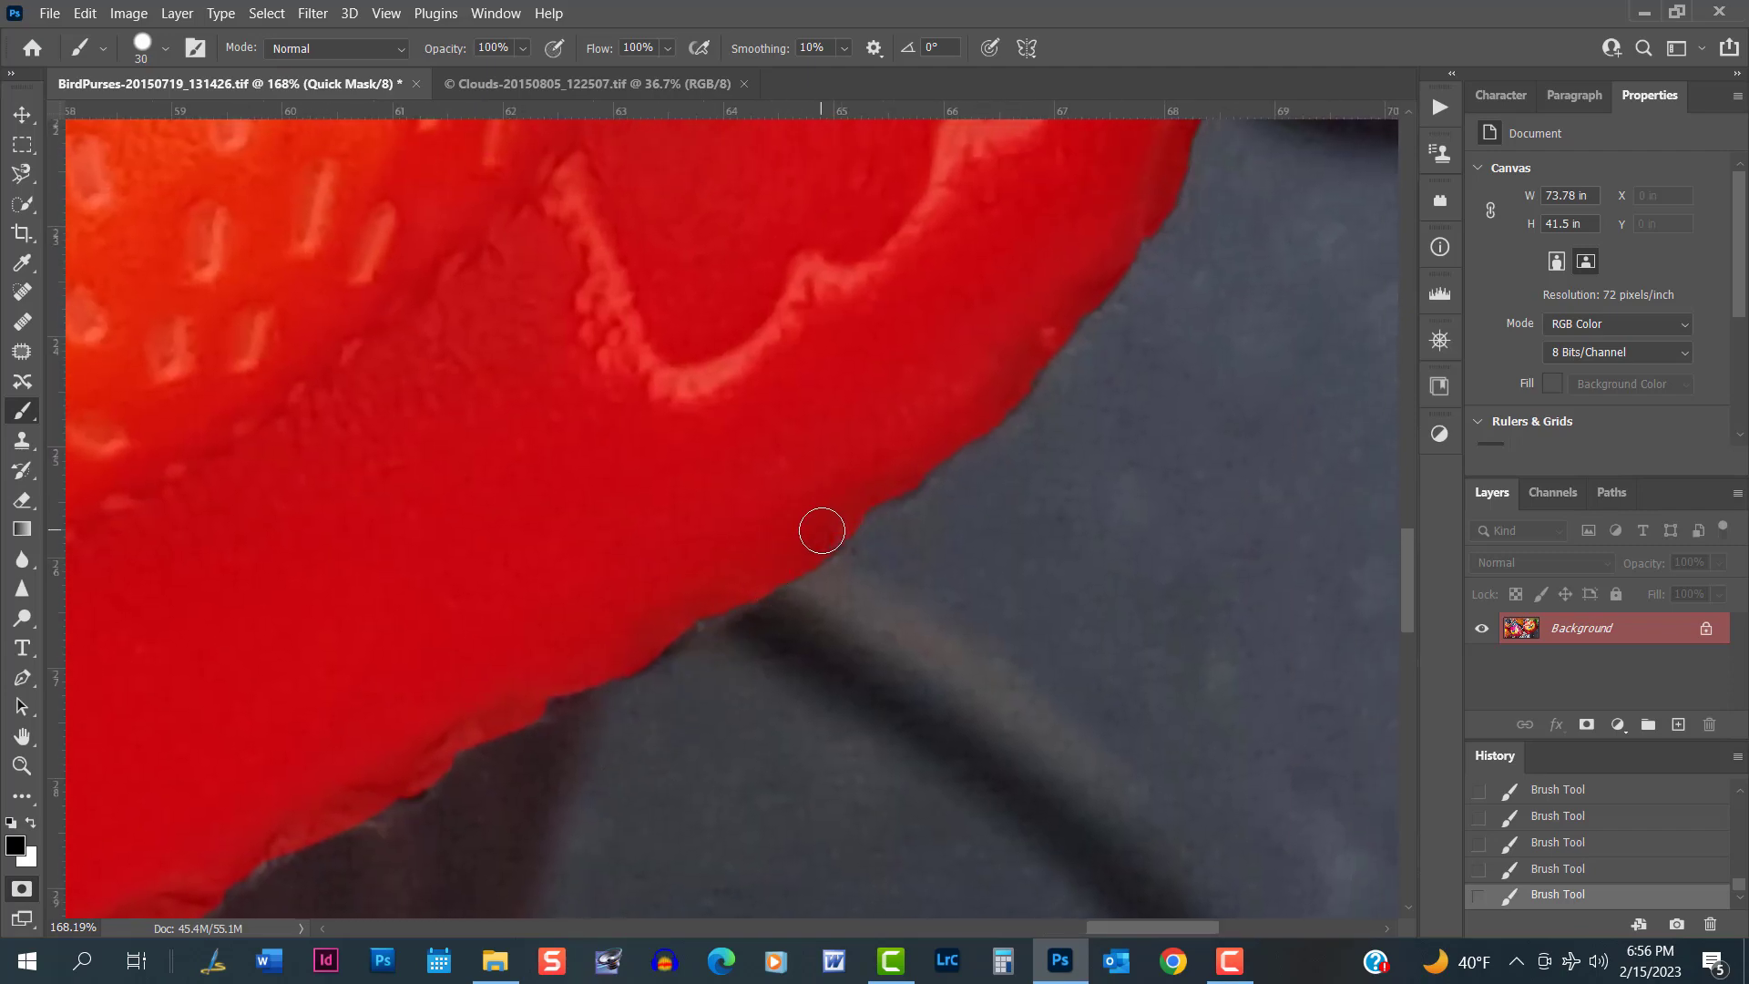
drag(1093, 402, 906, 838)
drag(1199, 320, 1075, 471)
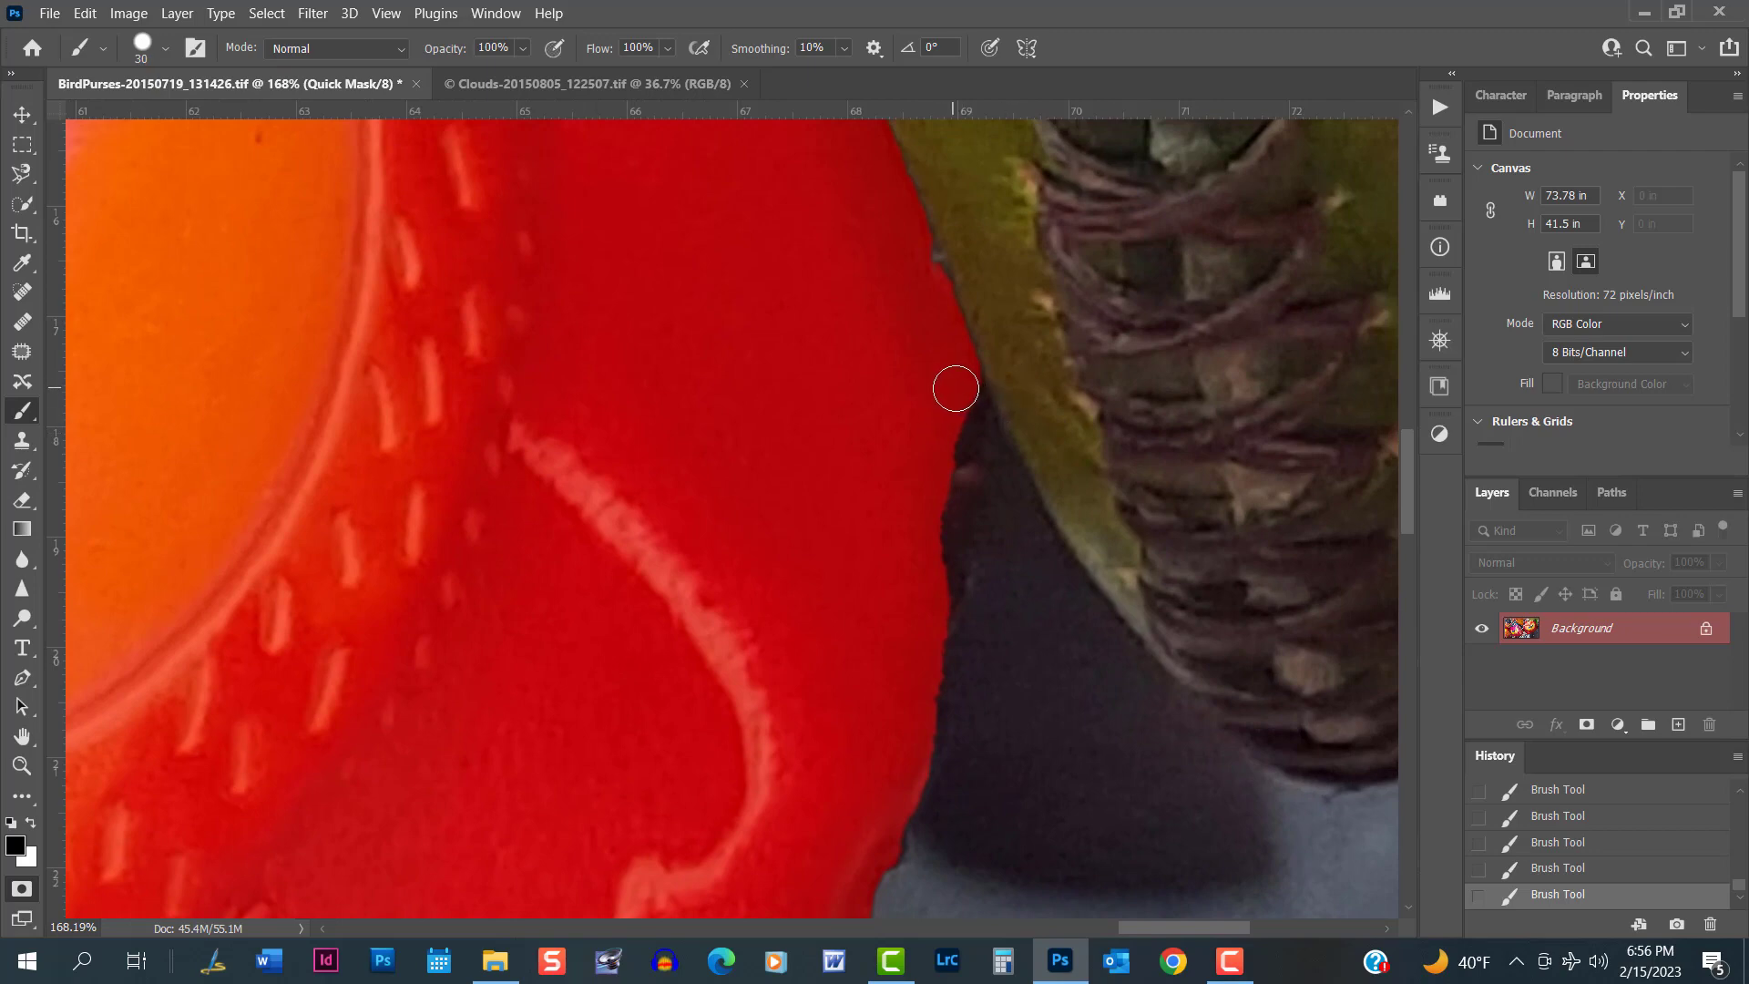
drag(964, 401, 921, 629)
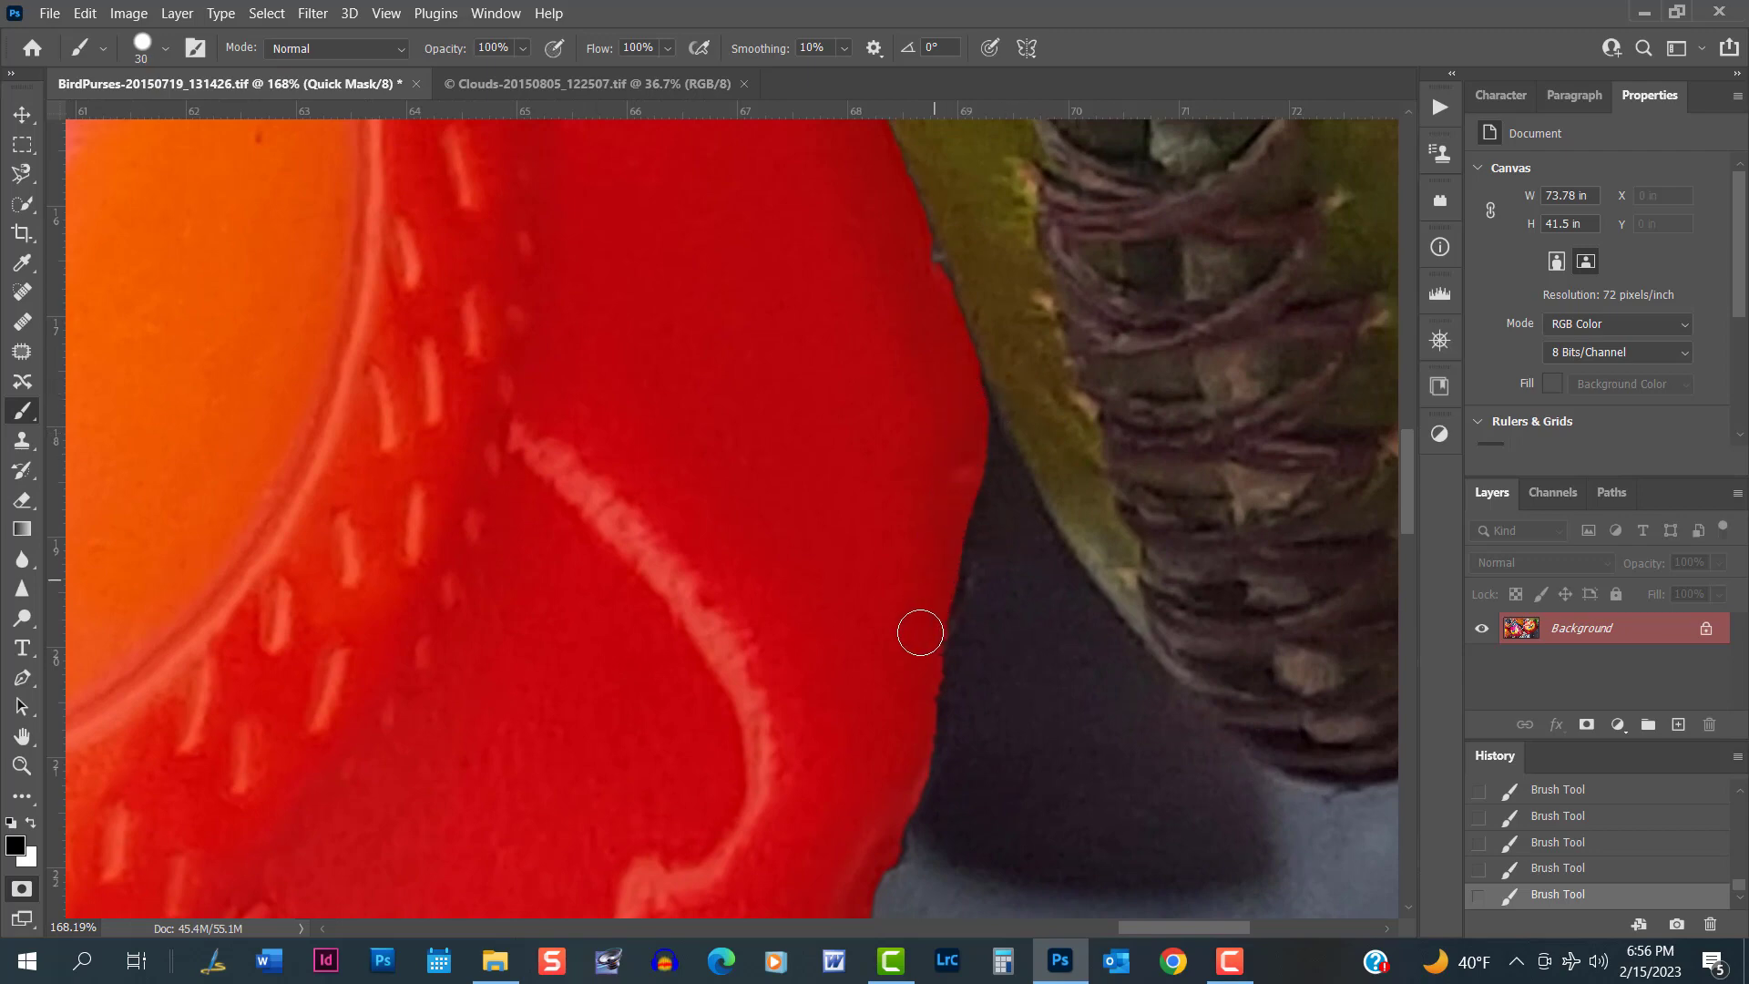
drag(949, 494, 921, 644)
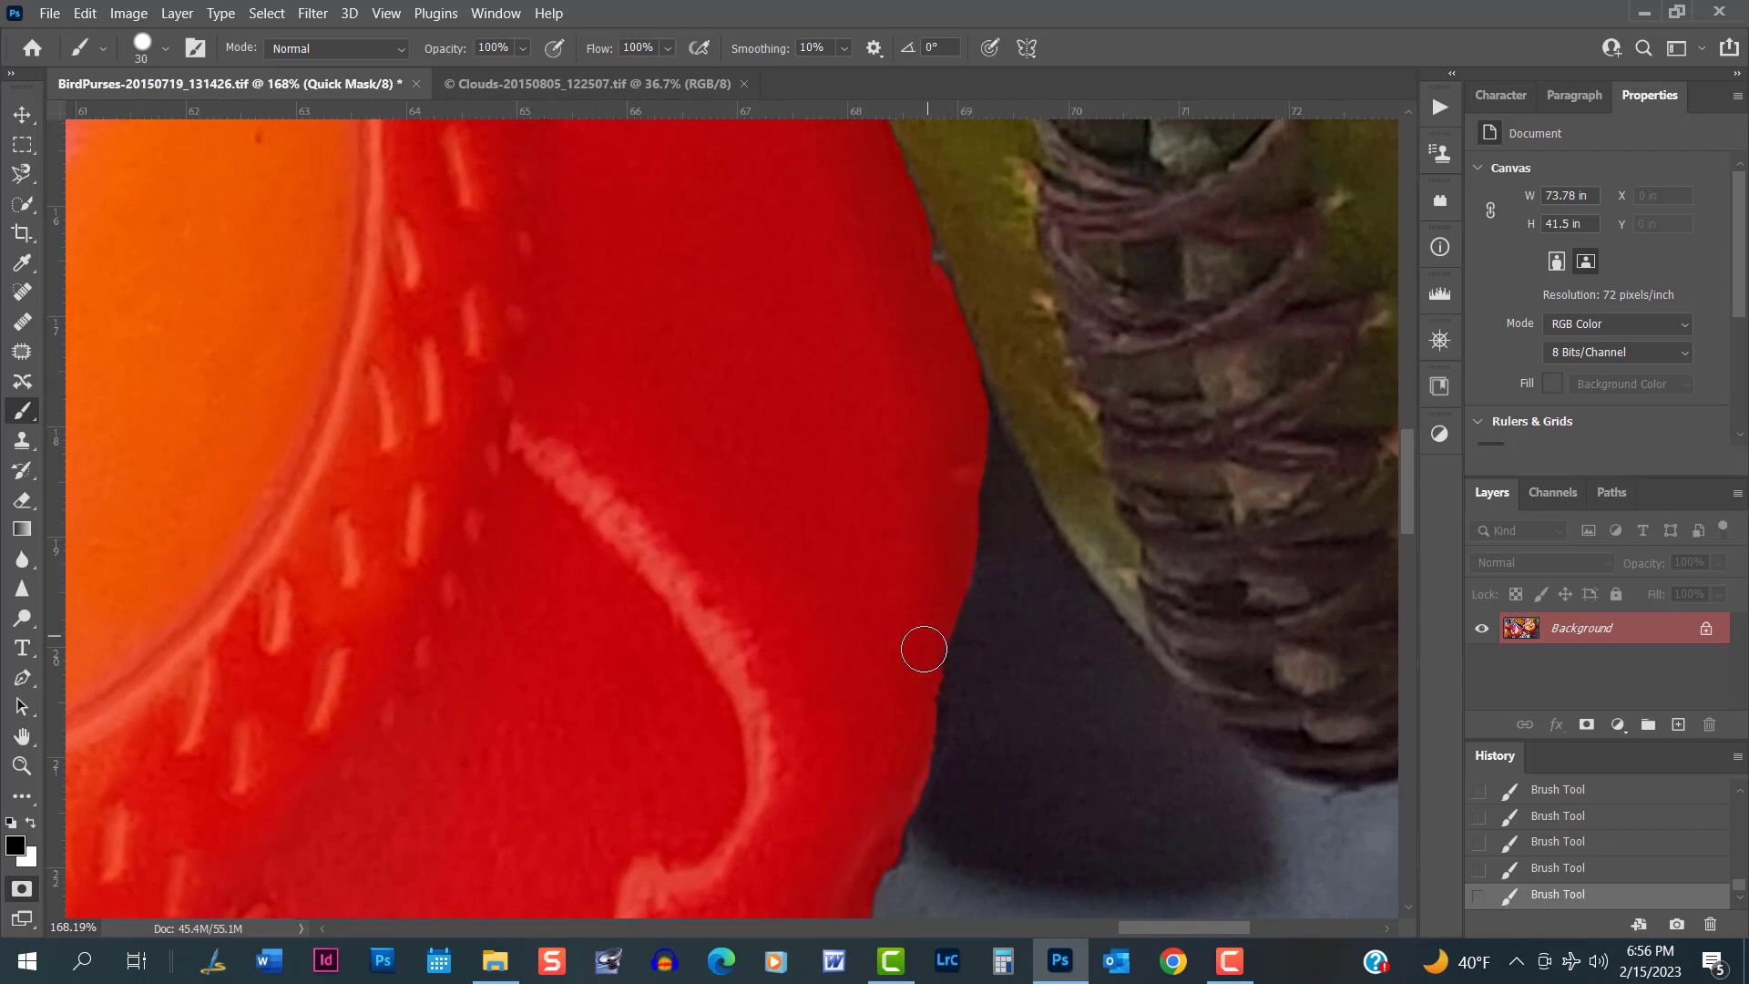
Paint with white to remove the mask along the purse's upper-right stitched edge where it meets the green purse.
drag(832, 508, 773, 738)
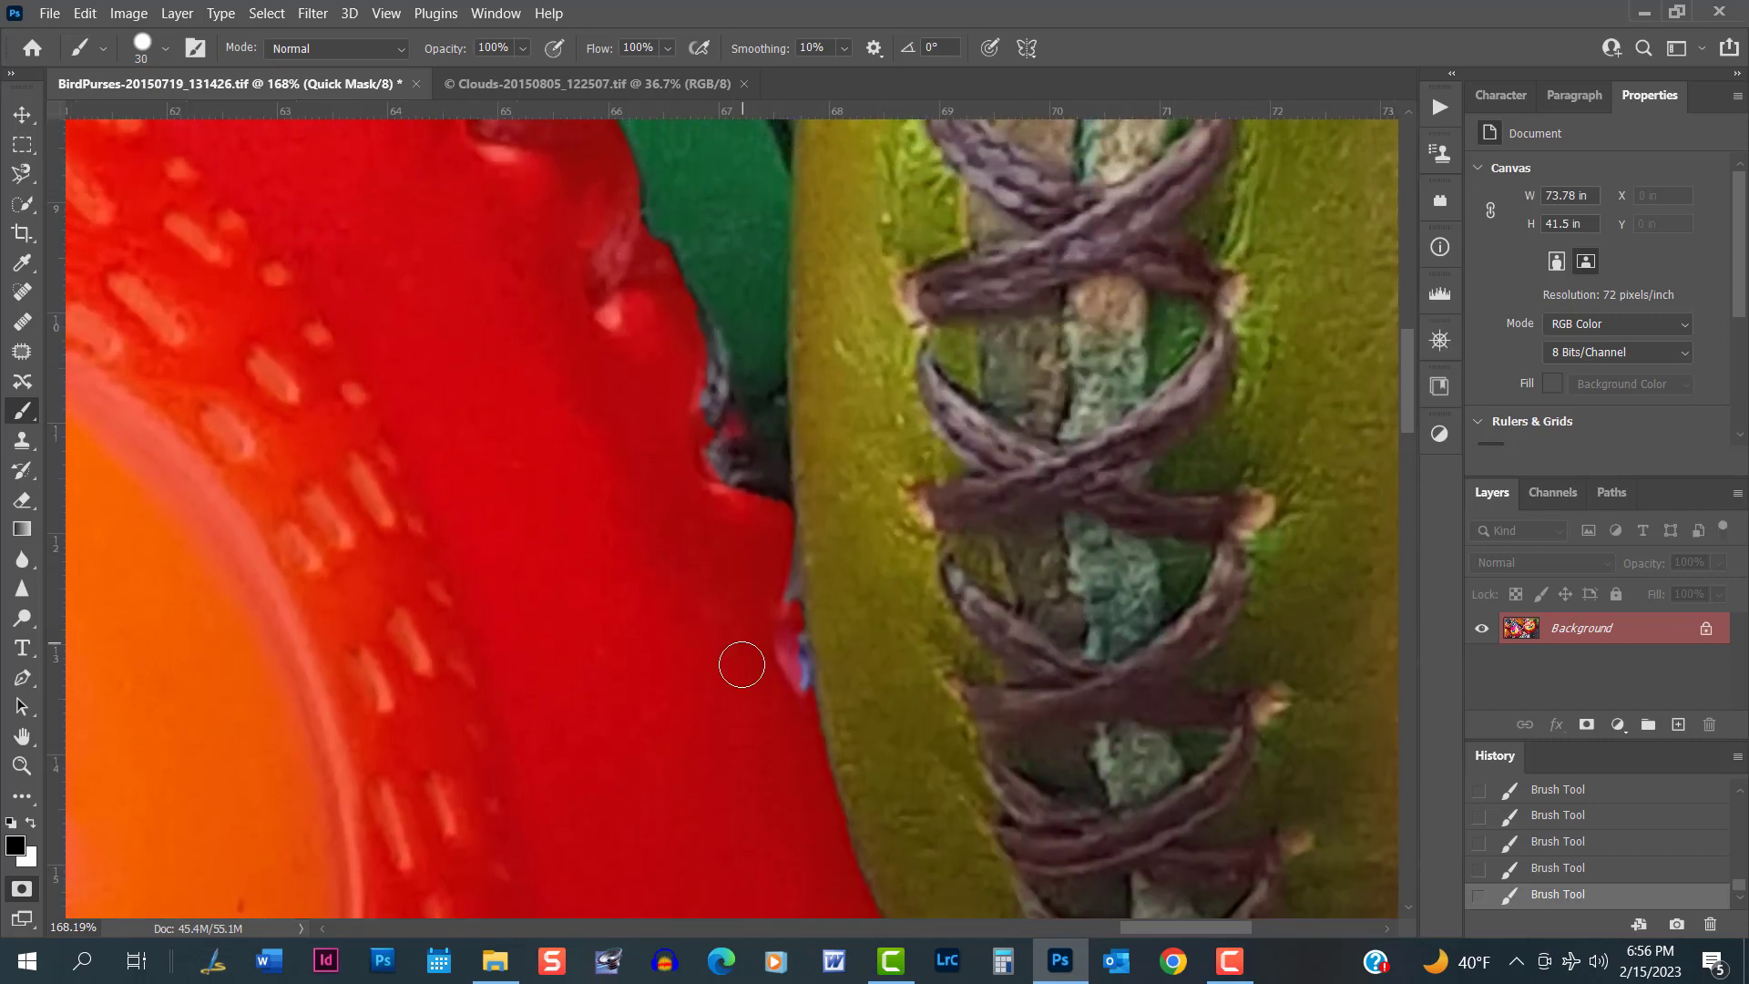
drag(771, 656, 826, 675)
mouse_move(712, 460)
mouse_down()
mouse_move(750, 495)
mouse_move(820, 674)
mouse_move(791, 499)
mouse_move(825, 661)
mouse_move(724, 519)
mouse_up()
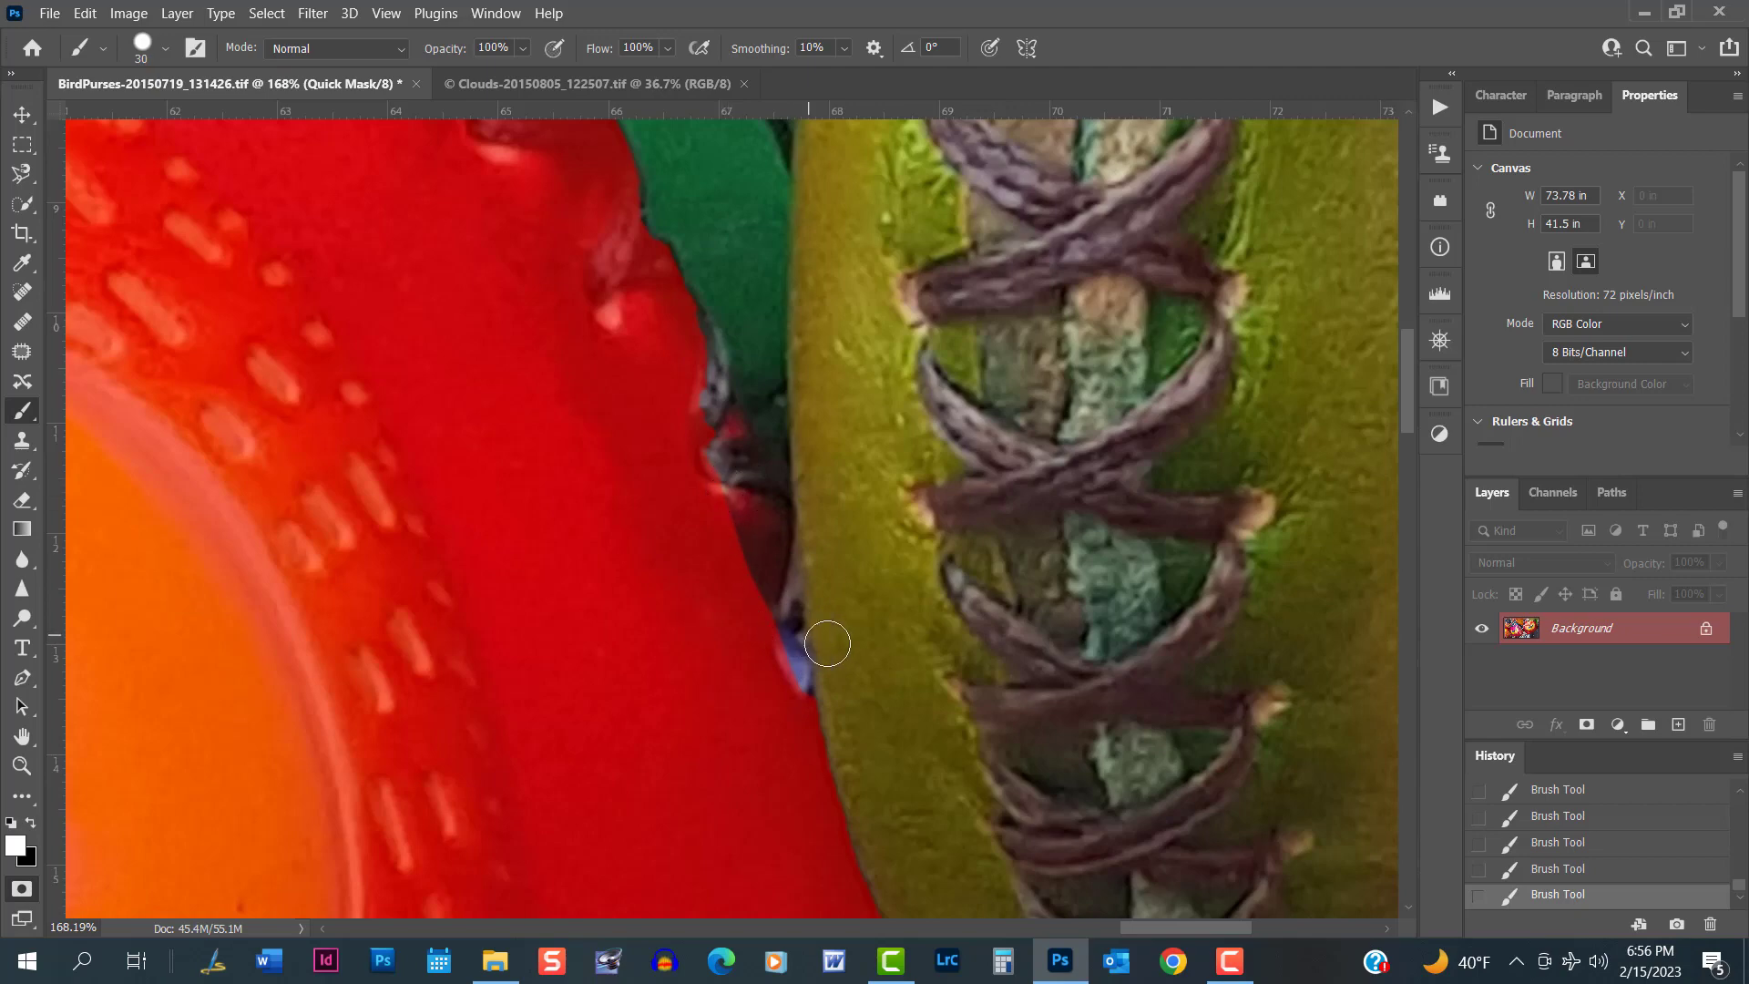
drag(787, 638, 819, 679)
mouse_move(750, 496)
mouse_down()
mouse_move(742, 568)
mouse_move(823, 695)
mouse_up()
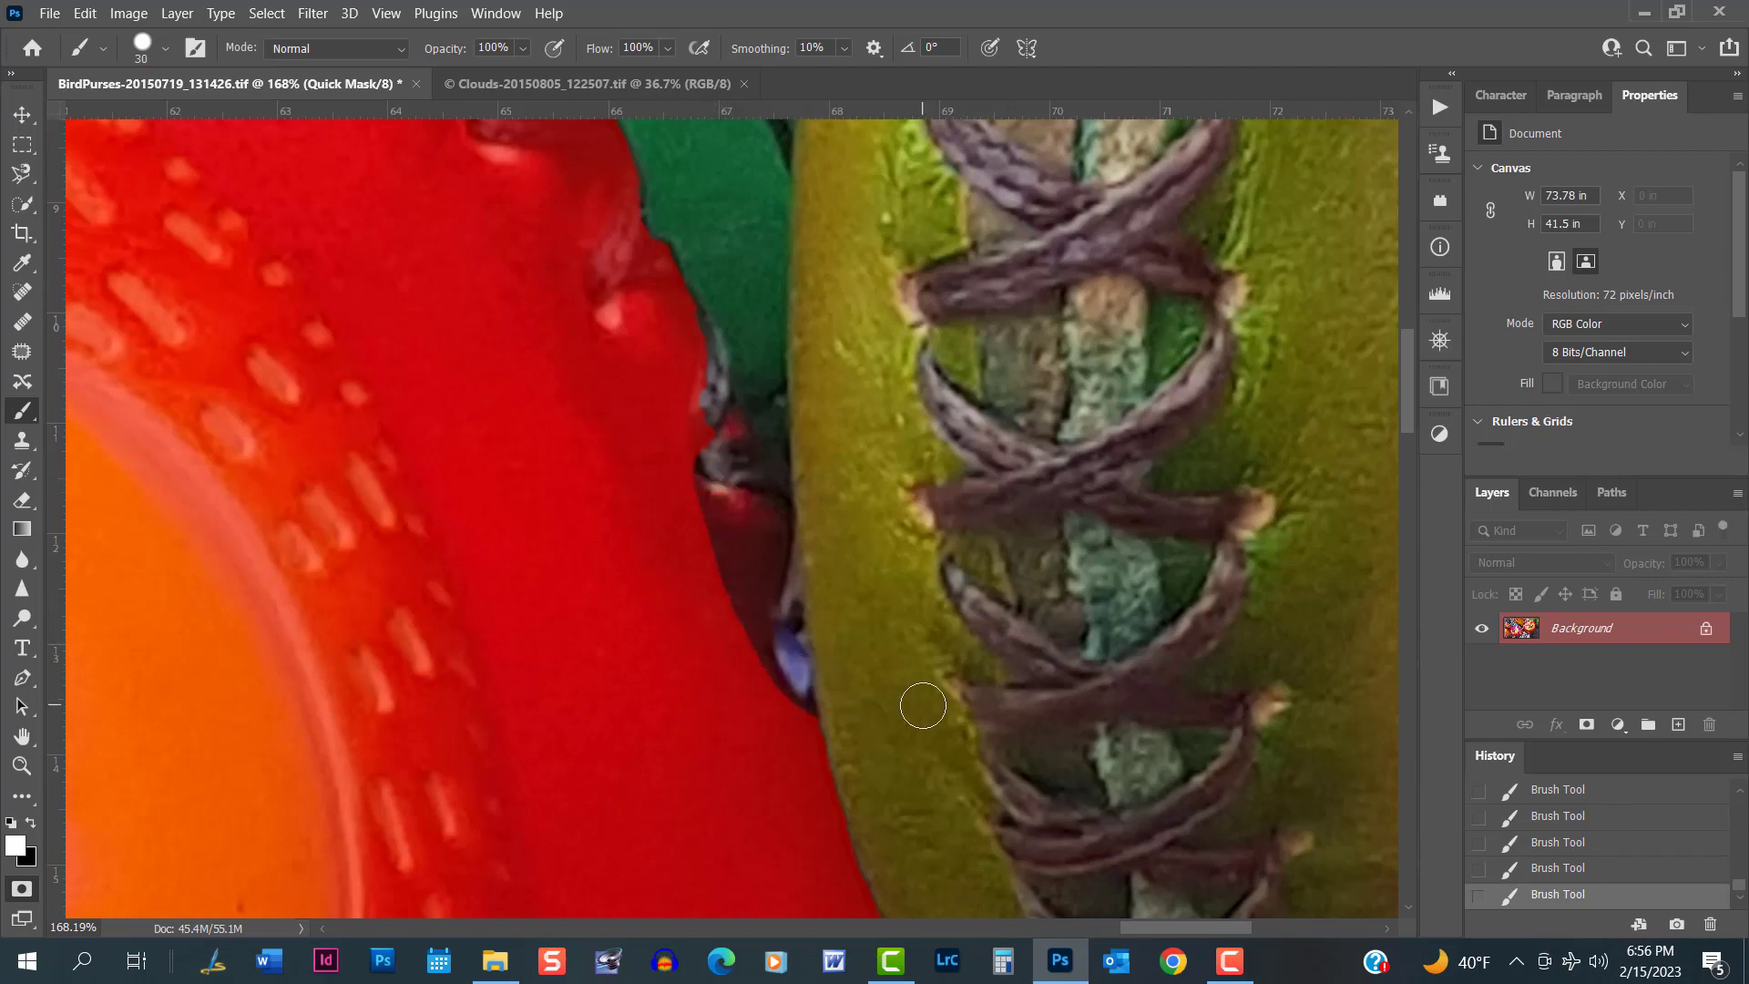
mouse_move(720, 373)
mouse_down()
mouse_move(720, 468)
mouse_move(697, 262)
mouse_up()
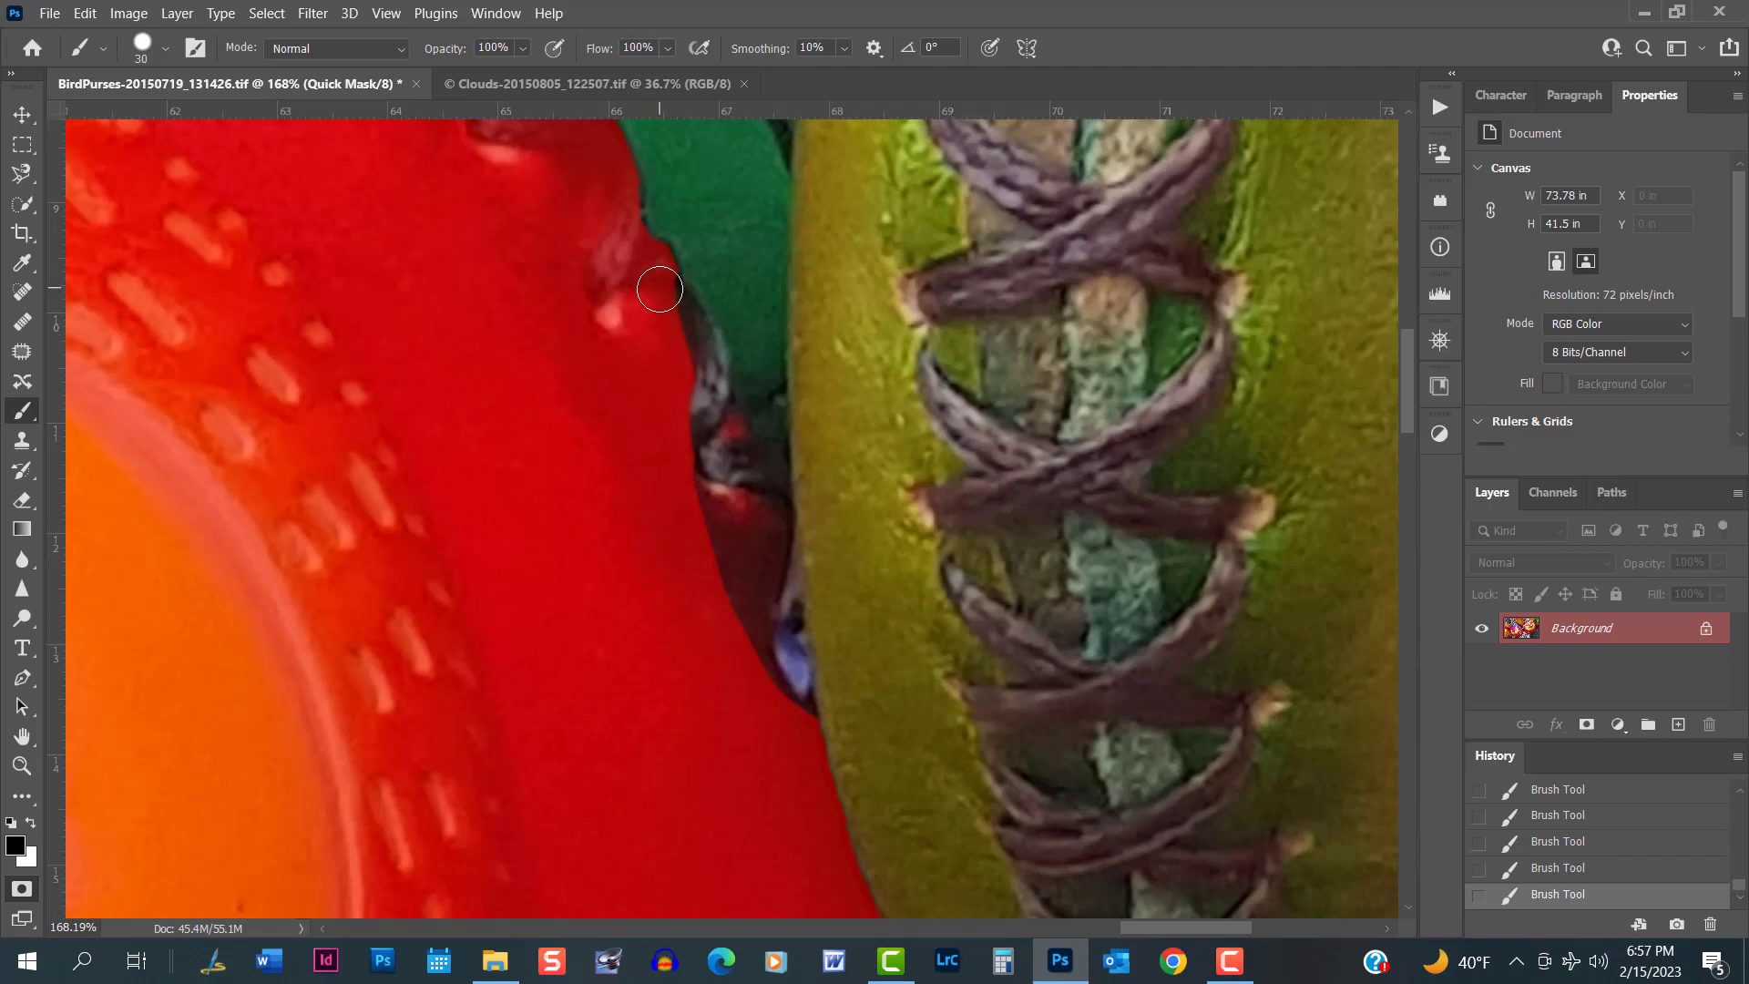
Switch back to black and paint over the purse's upper-right stitched edge and the uncovered zipper teeth above it.
mouse_move(659, 289)
mouse_down()
mouse_move(701, 361)
mouse_move(672, 495)
mouse_move(762, 522)
mouse_move(756, 659)
mouse_move(806, 750)
mouse_up()
drag(732, 543, 722, 566)
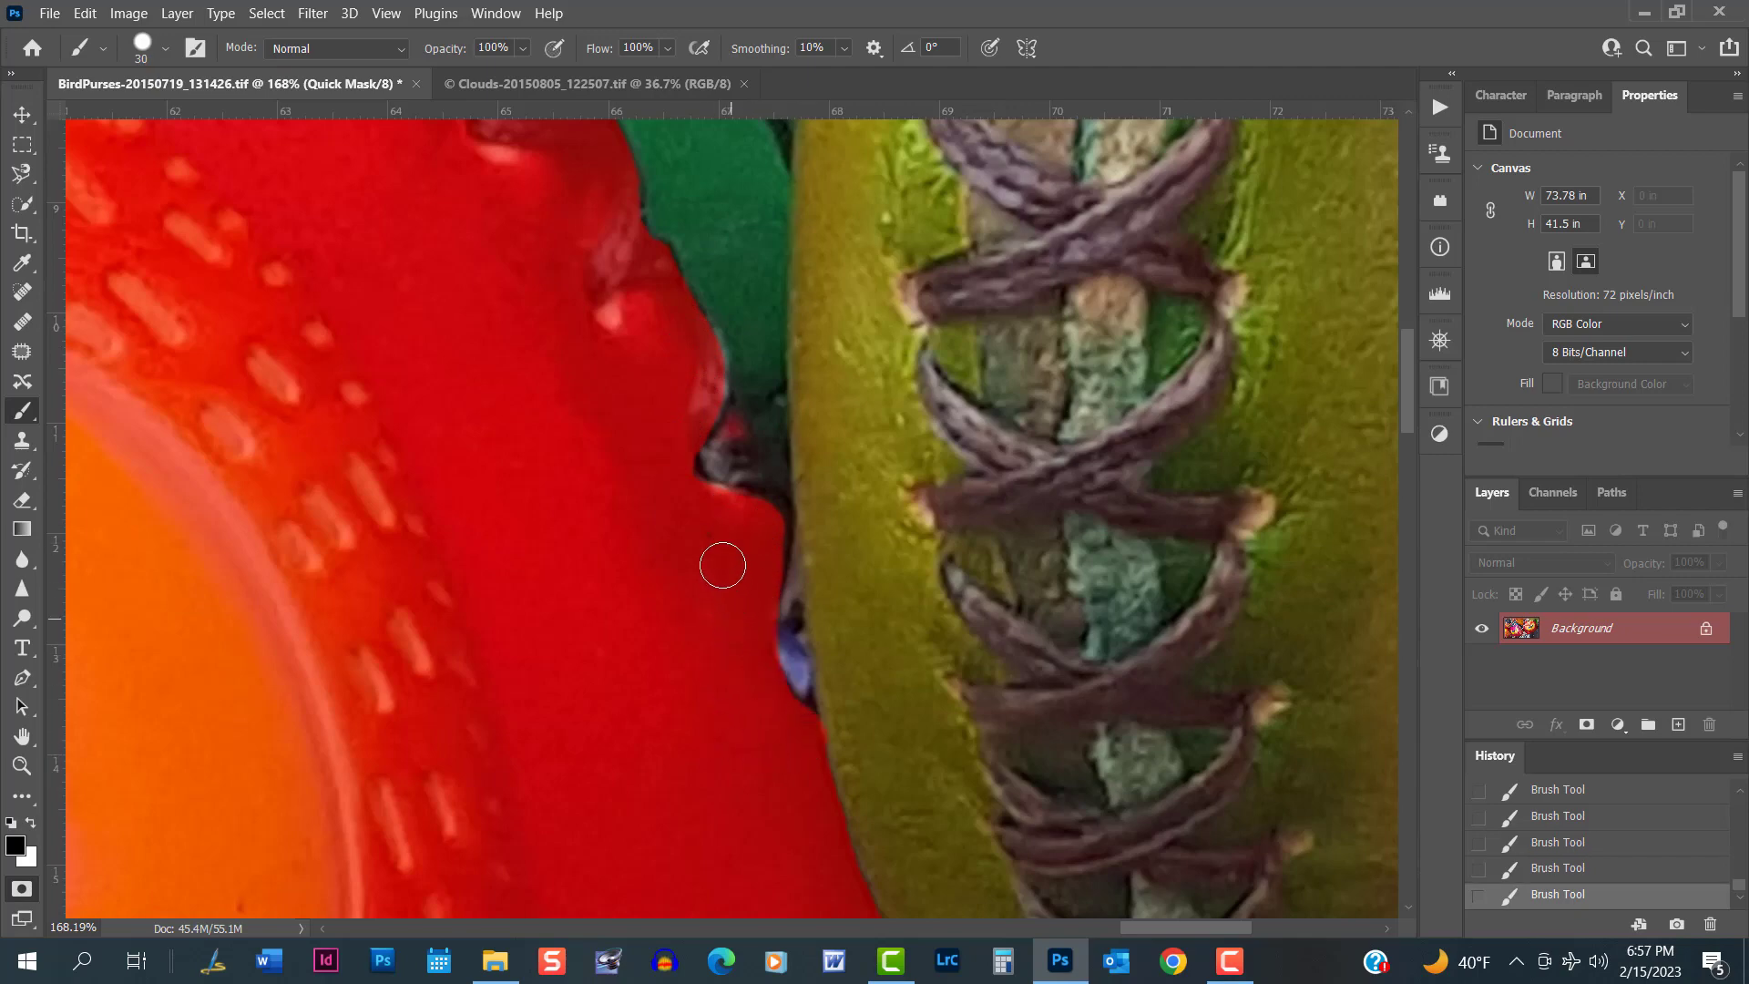
drag(492, 352, 692, 801)
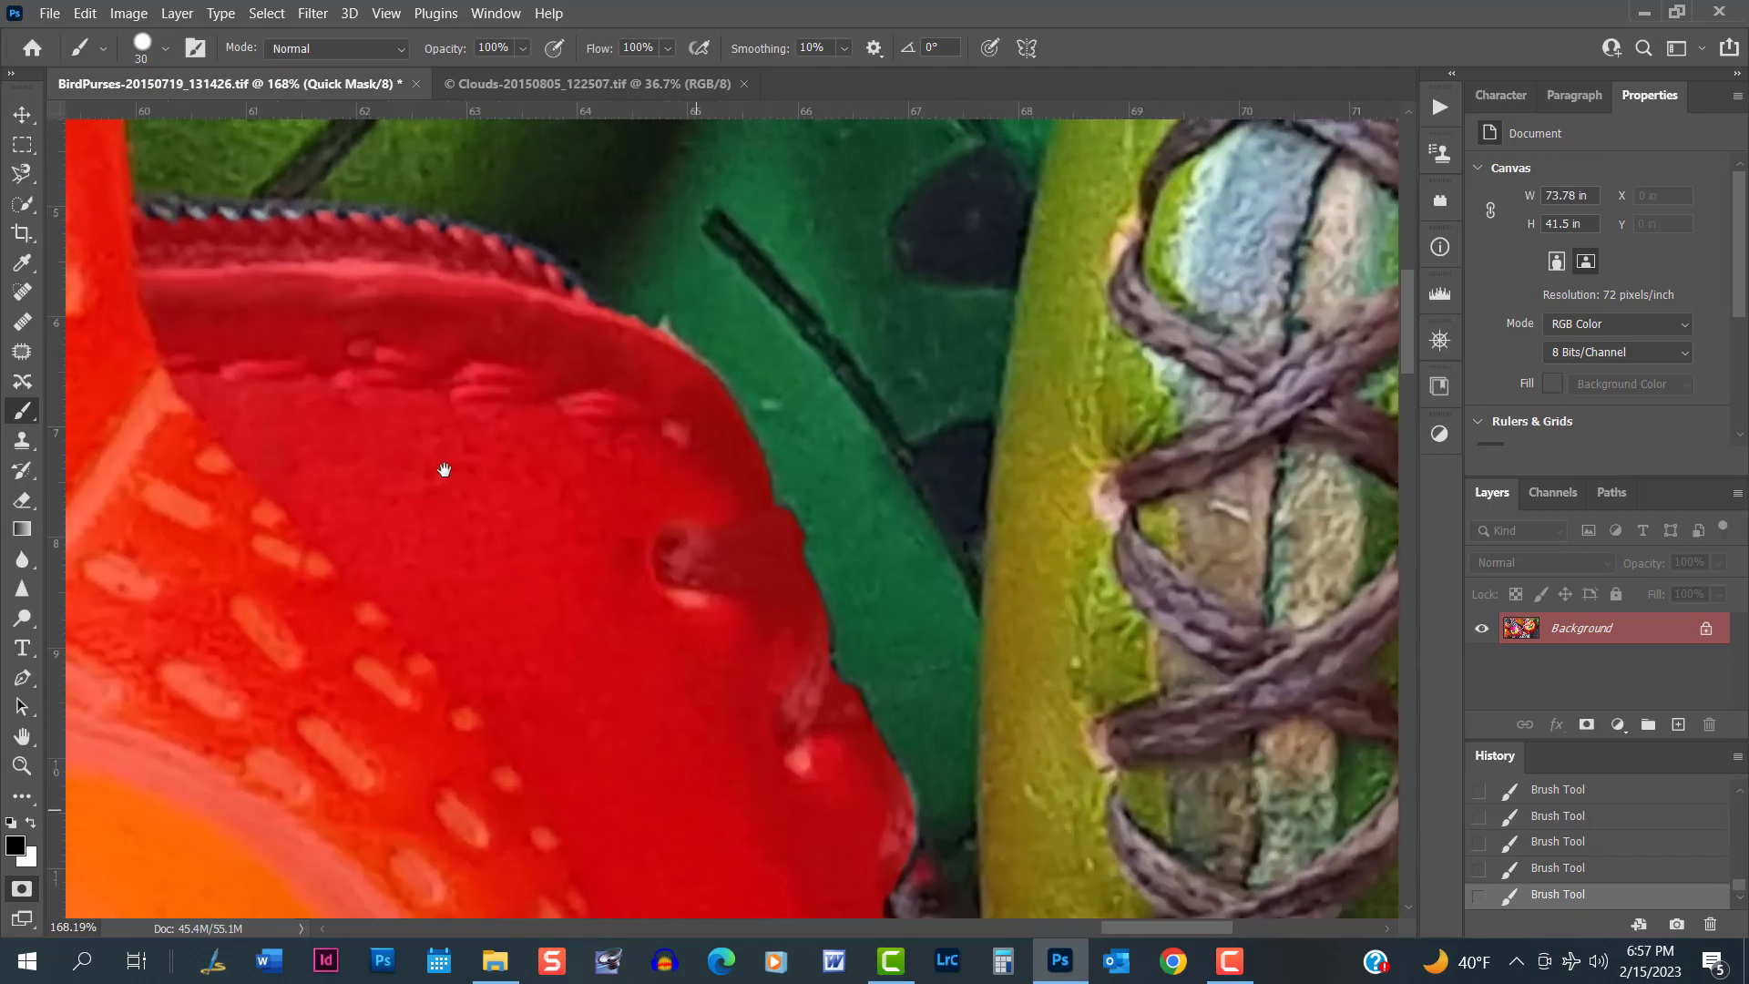
mouse_move(441, 468)
mouse_down()
mouse_move(651, 515)
mouse_move(632, 593)
mouse_up()
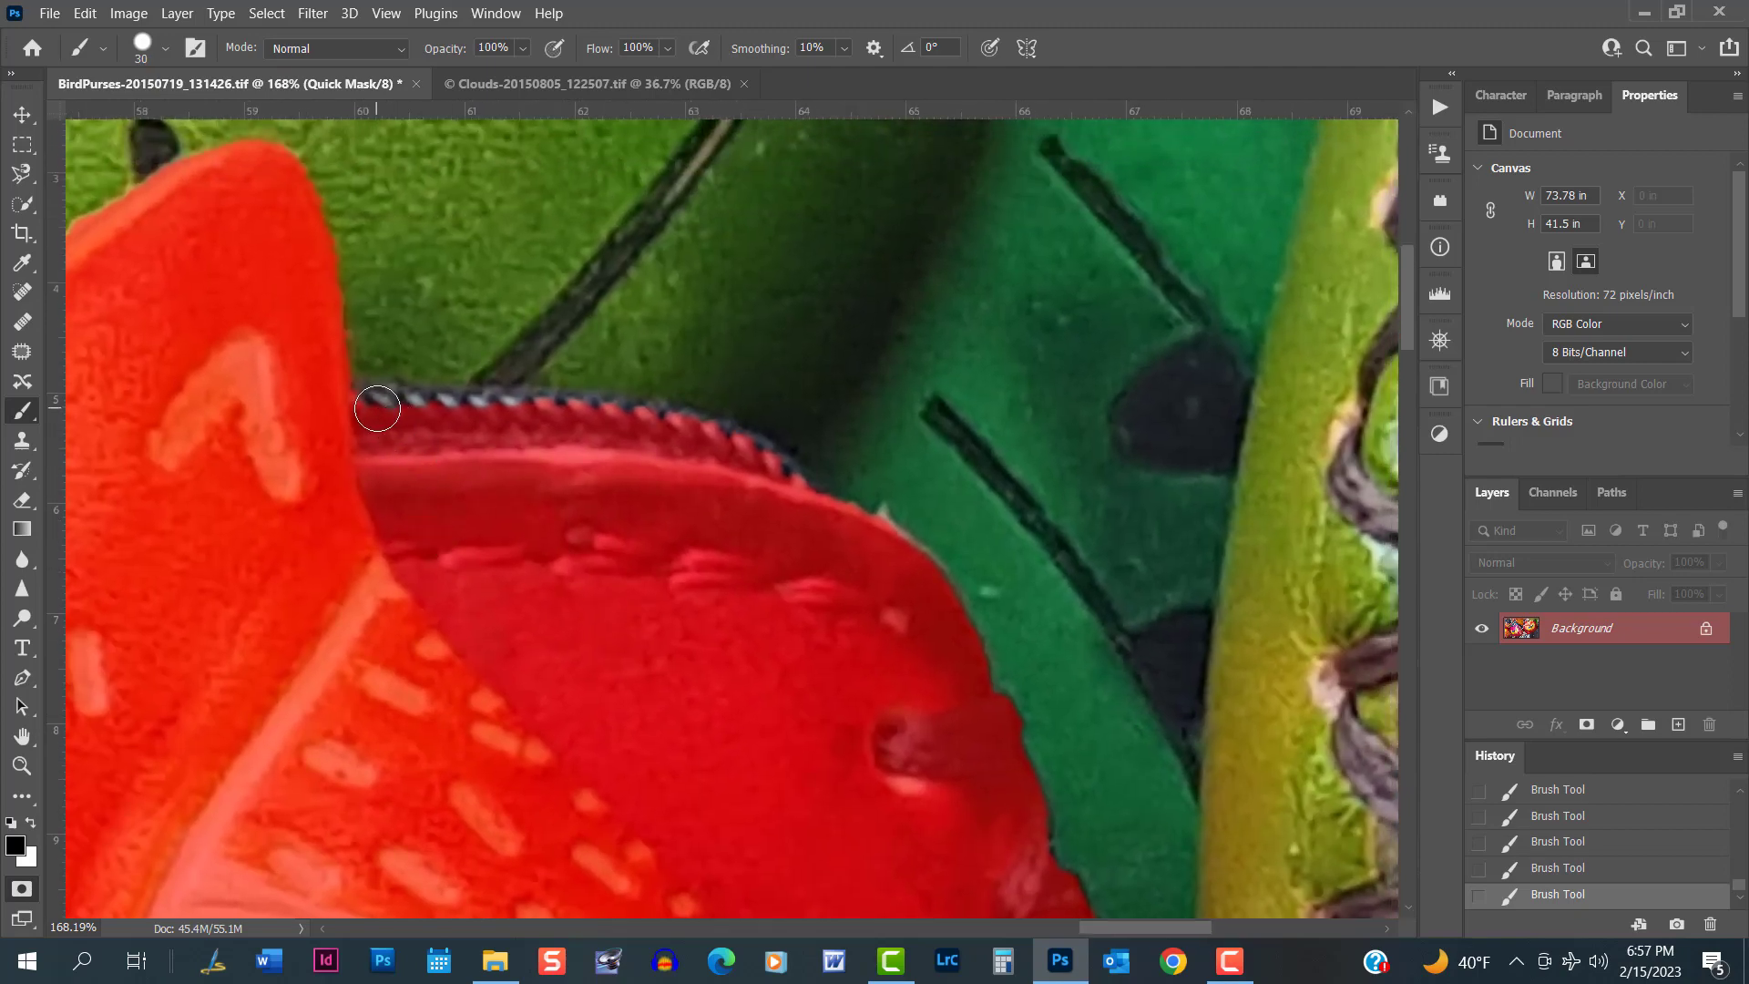
mouse_move(374, 408)
mouse_down()
mouse_move(710, 438)
mouse_move(788, 478)
mouse_move(750, 500)
mouse_up()
Paint black over the uncovered notch near the left tip of the owl's head flap.
mouse_move(420, 448)
mouse_down()
mouse_move(884, 455)
mouse_move(1019, 509)
mouse_up()
drag(574, 558, 971, 344)
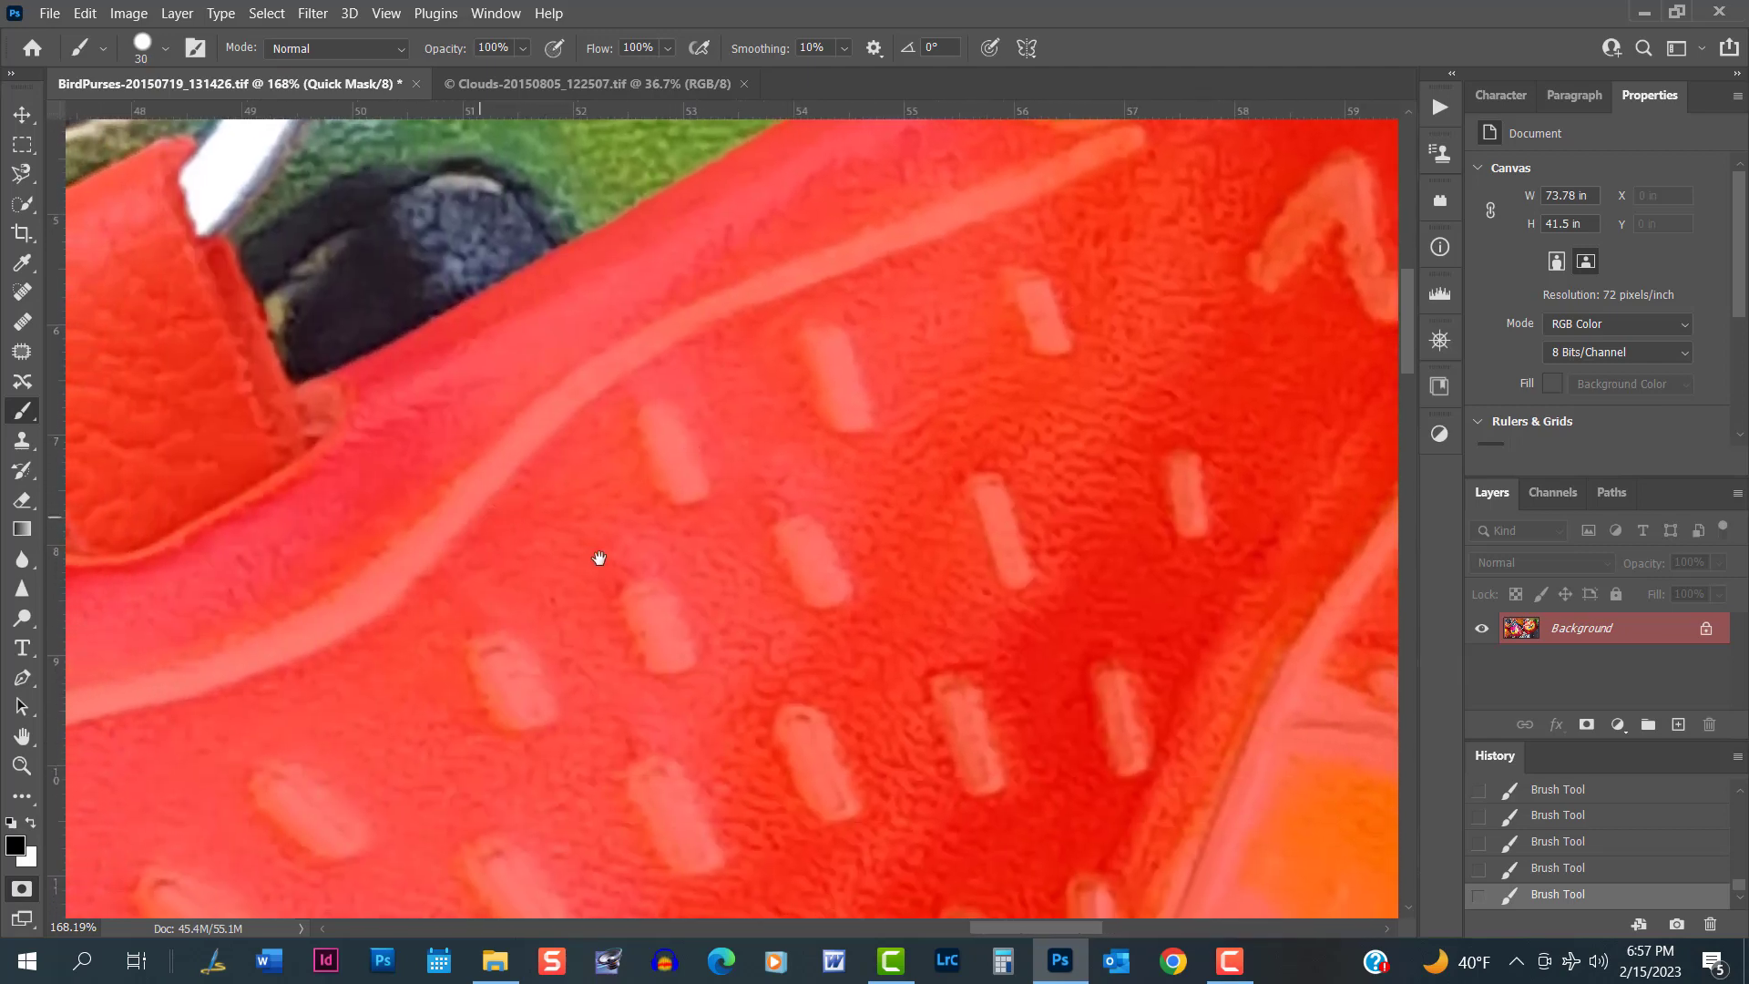
drag(597, 558, 891, 702)
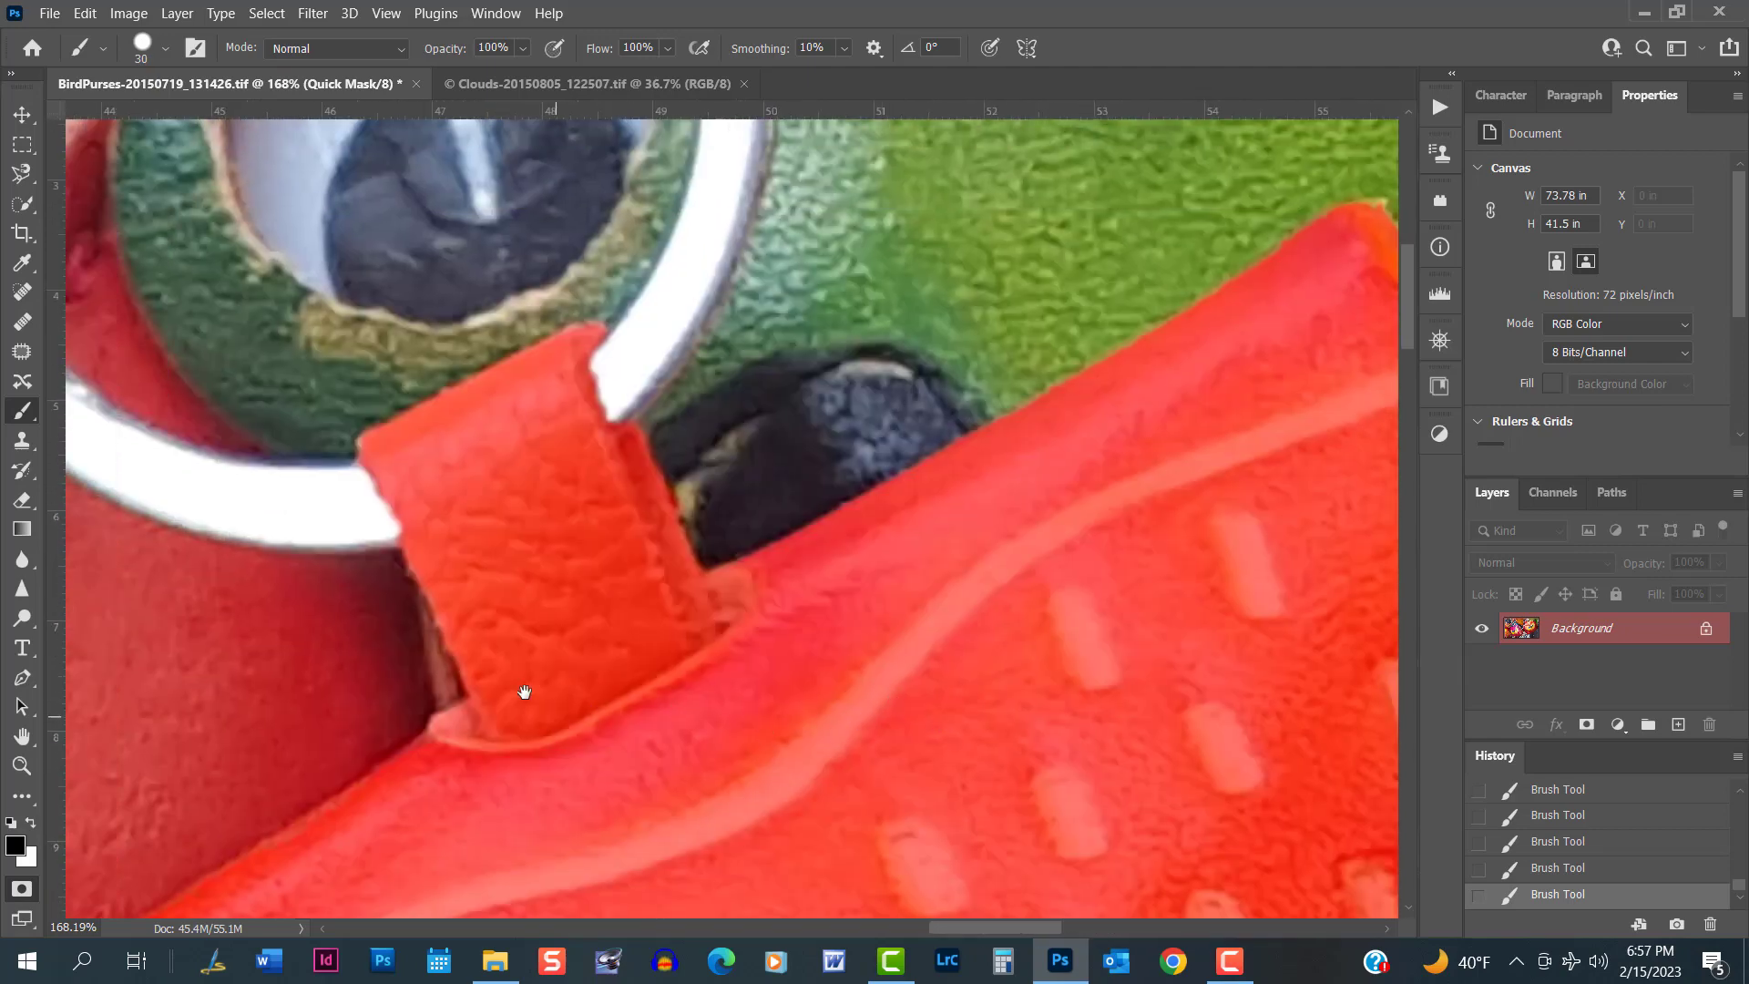
drag(494, 627, 926, 315)
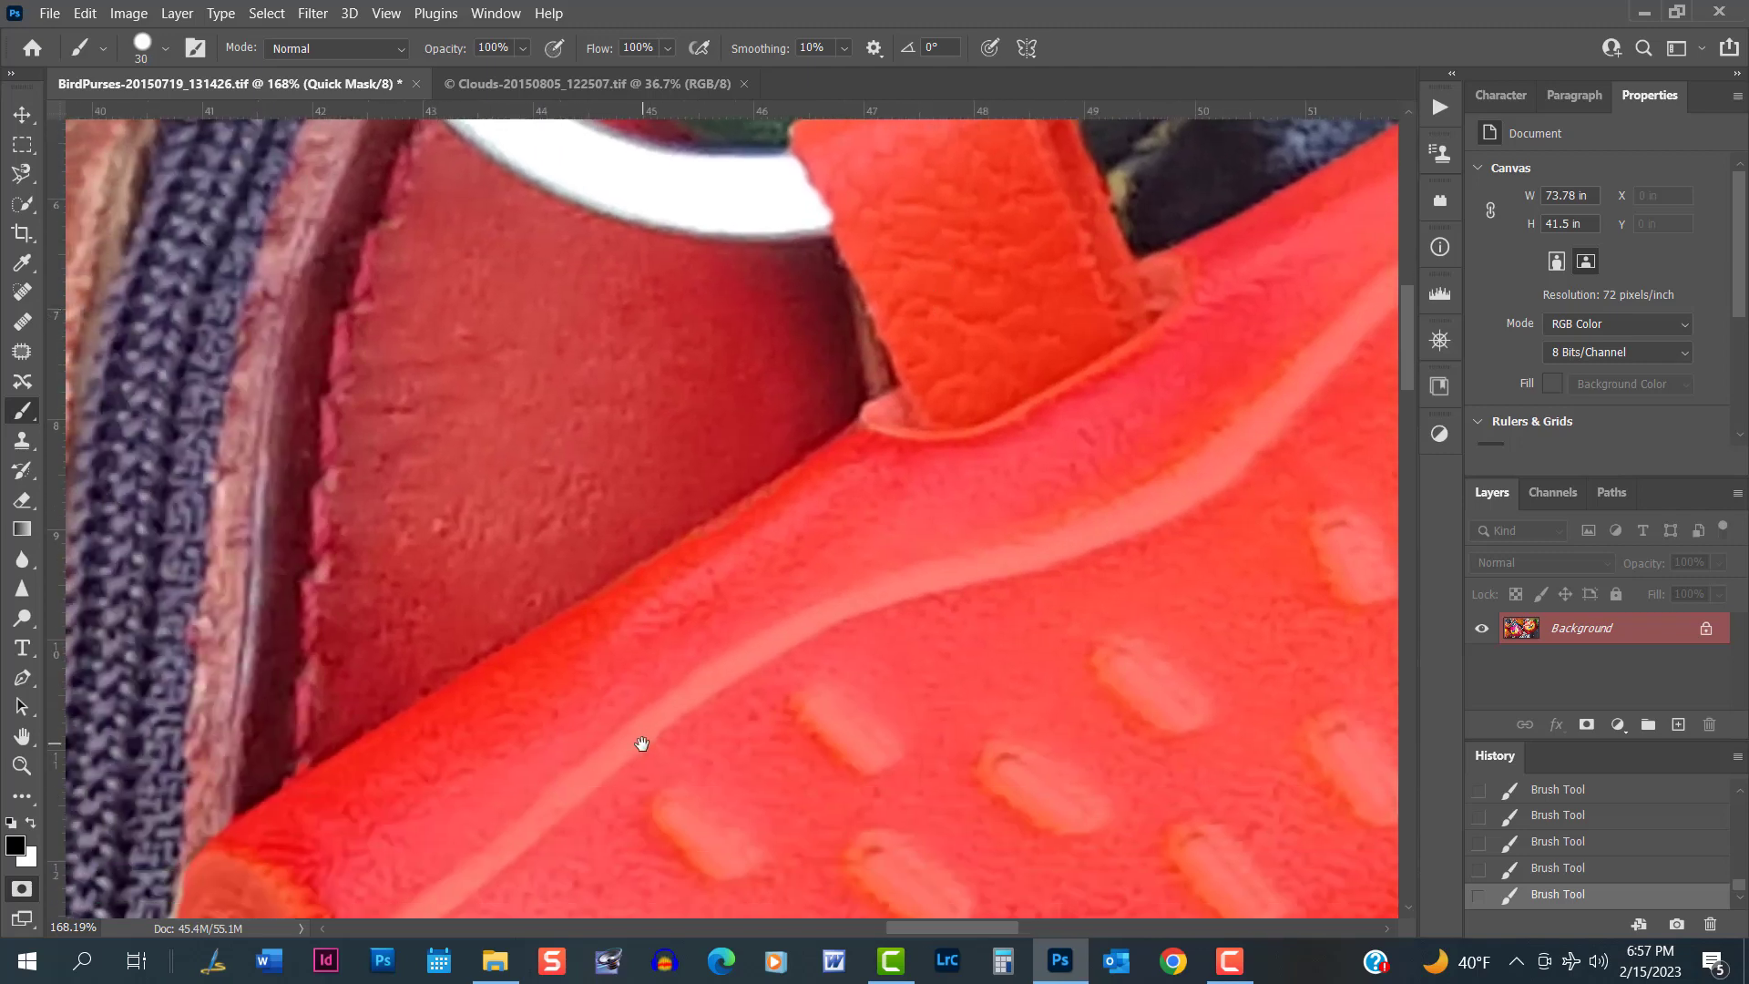
drag(641, 743, 710, 343)
drag(511, 629, 820, 674)
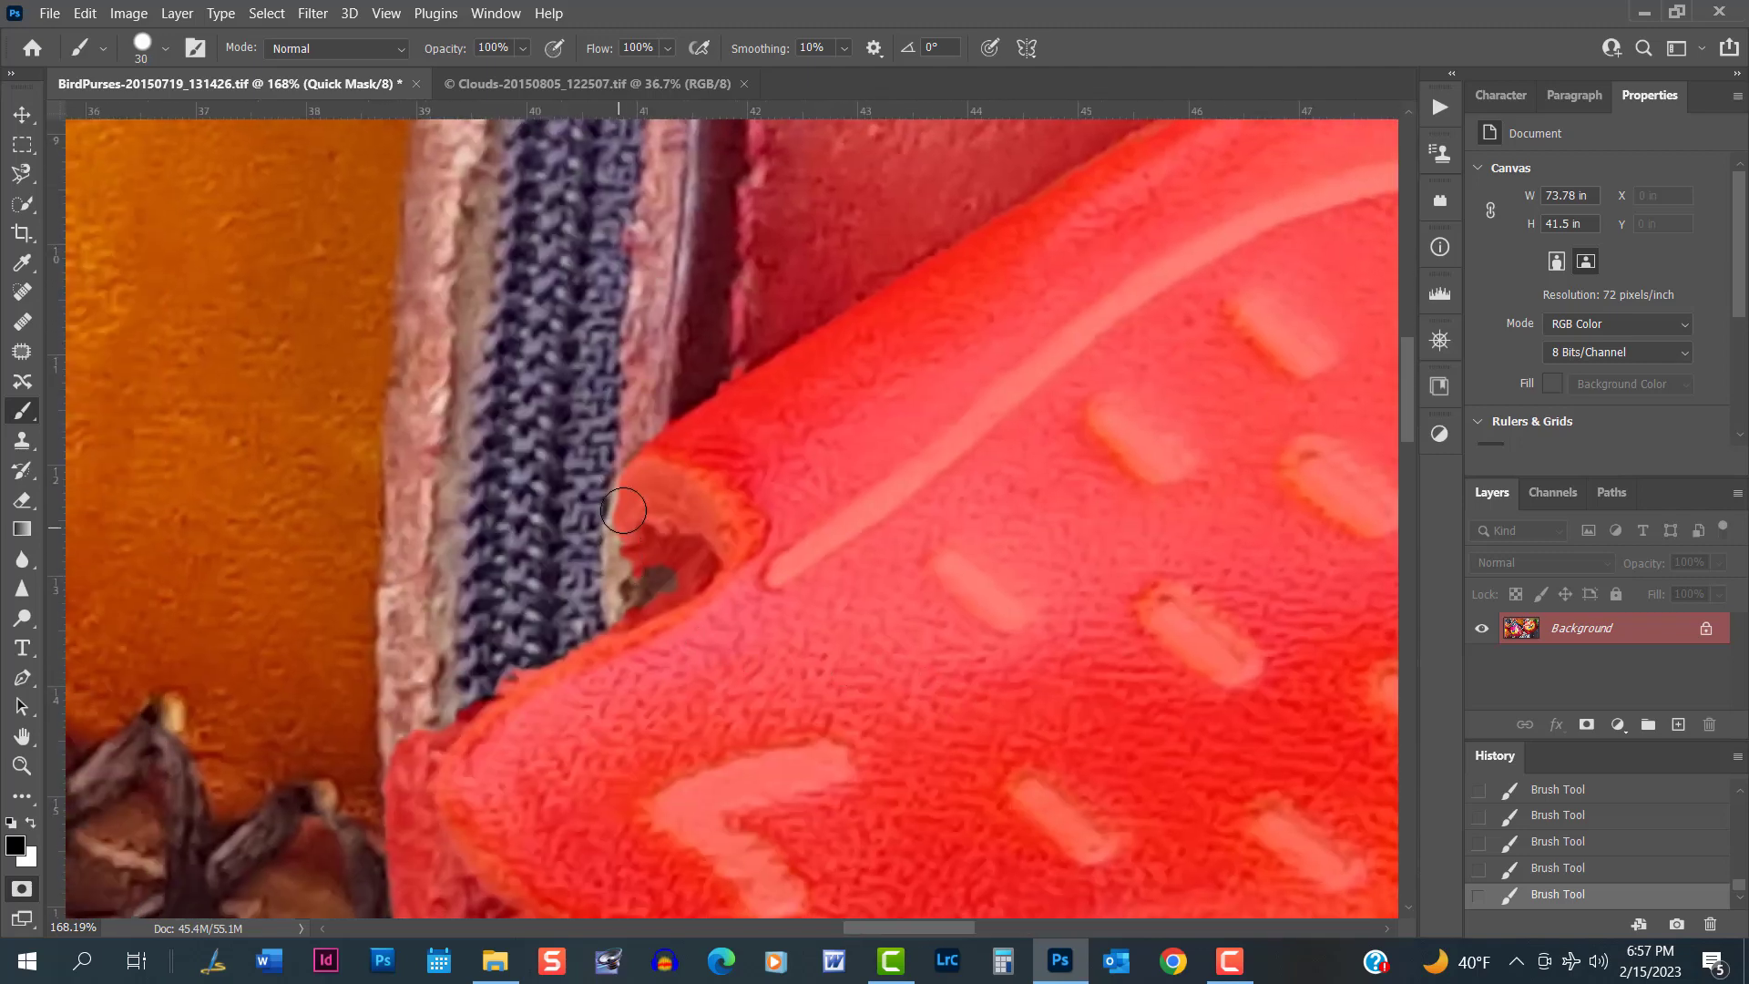
mouse_move(635, 498)
mouse_down()
mouse_move(635, 627)
mouse_move(644, 606)
mouse_up()
Paint black over the uncovered outer edge of the zipper slider at the top of the zipper pull.
mouse_move(604, 718)
mouse_down()
mouse_move(668, 477)
mouse_move(749, 351)
mouse_up()
drag(722, 605, 875, 321)
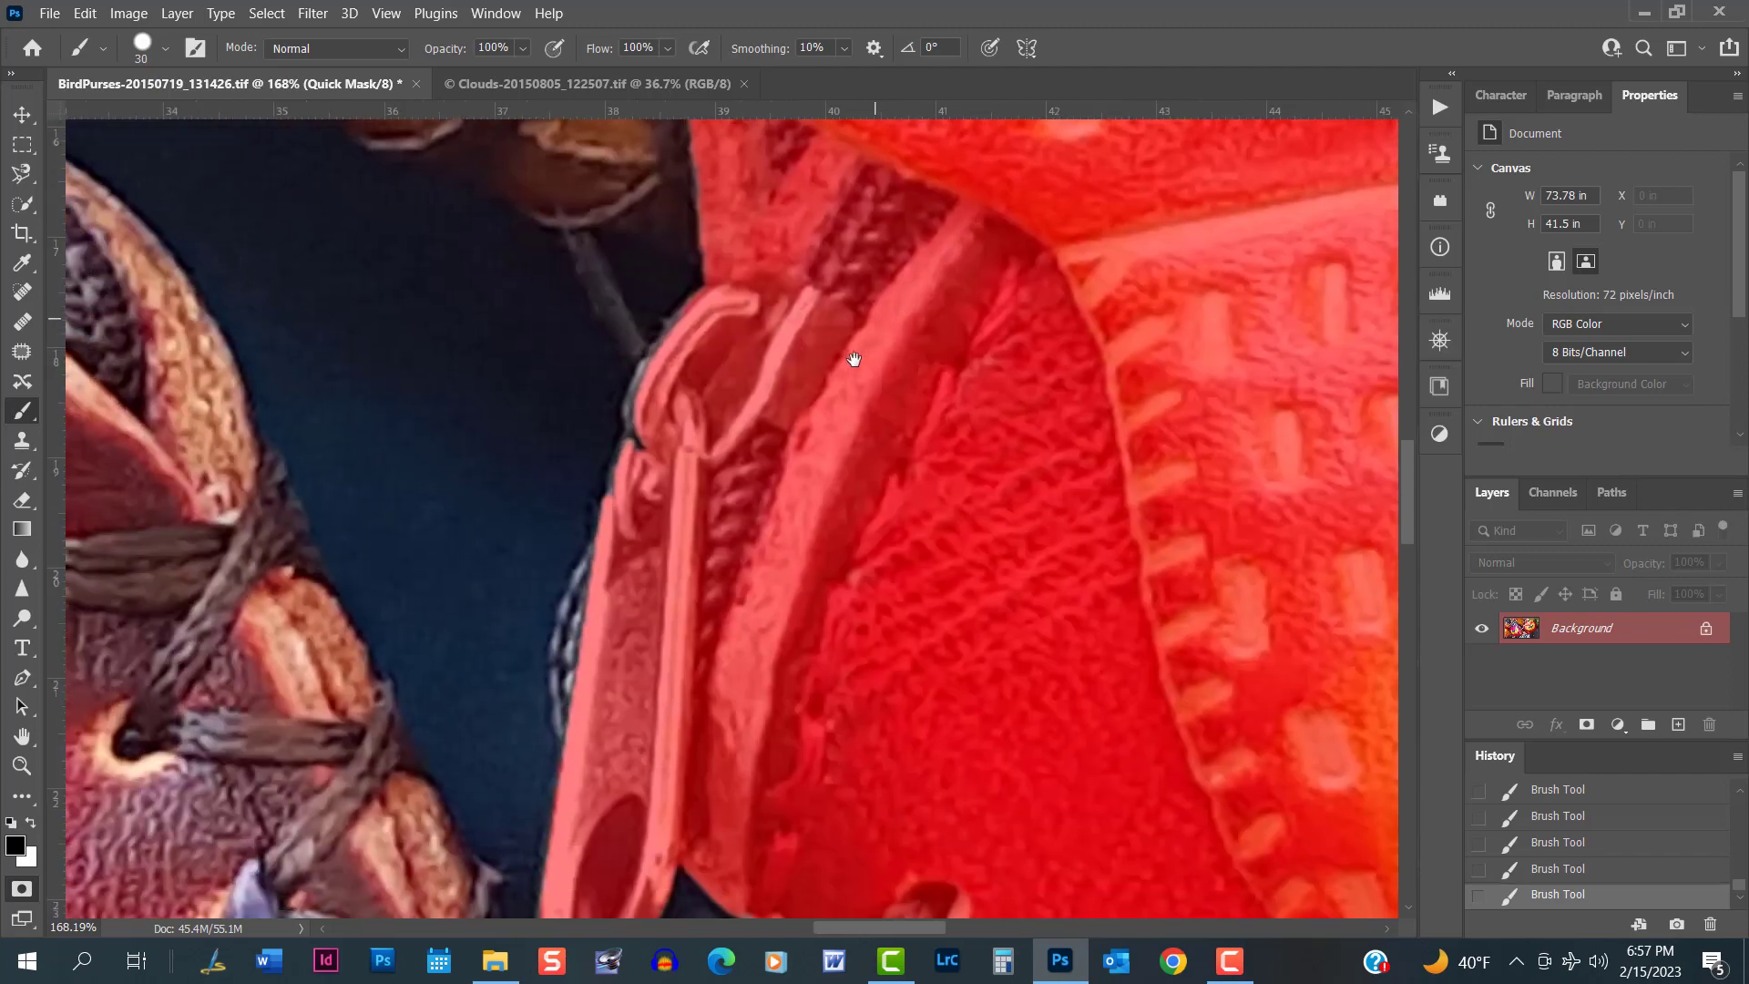
scroll(694, 368, up, 2)
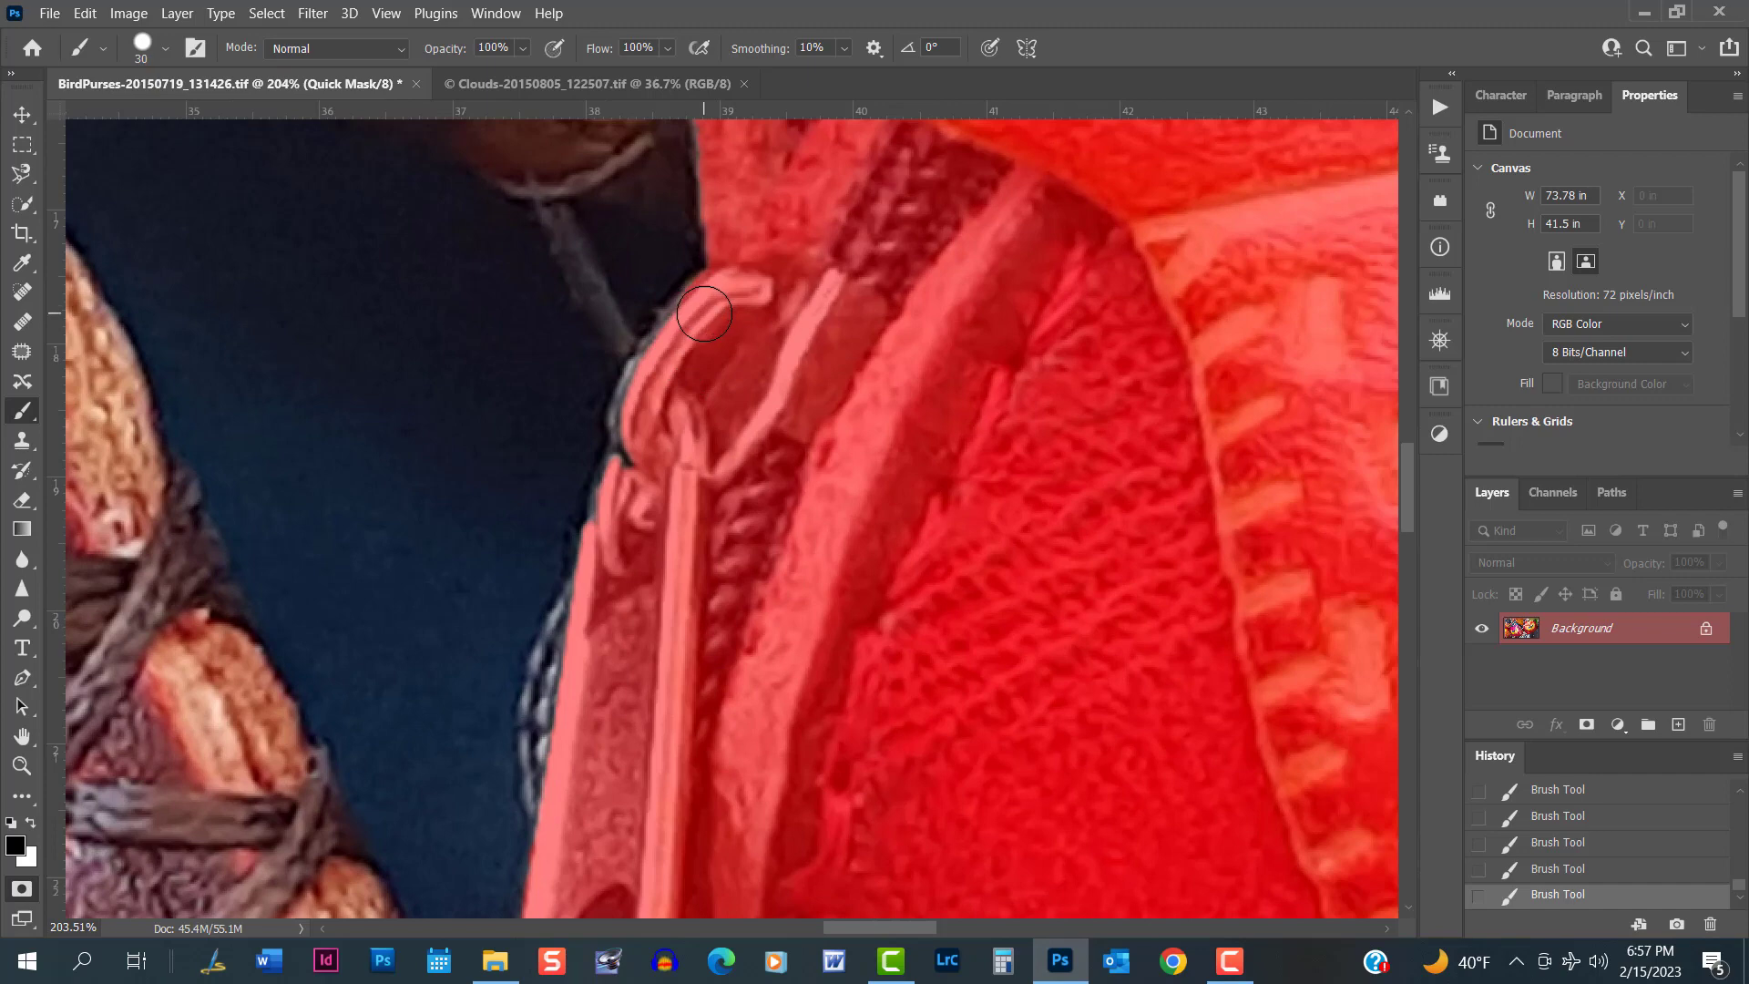
mouse_move(646, 401)
mouse_down()
mouse_move(633, 450)
mouse_move(642, 428)
mouse_up()
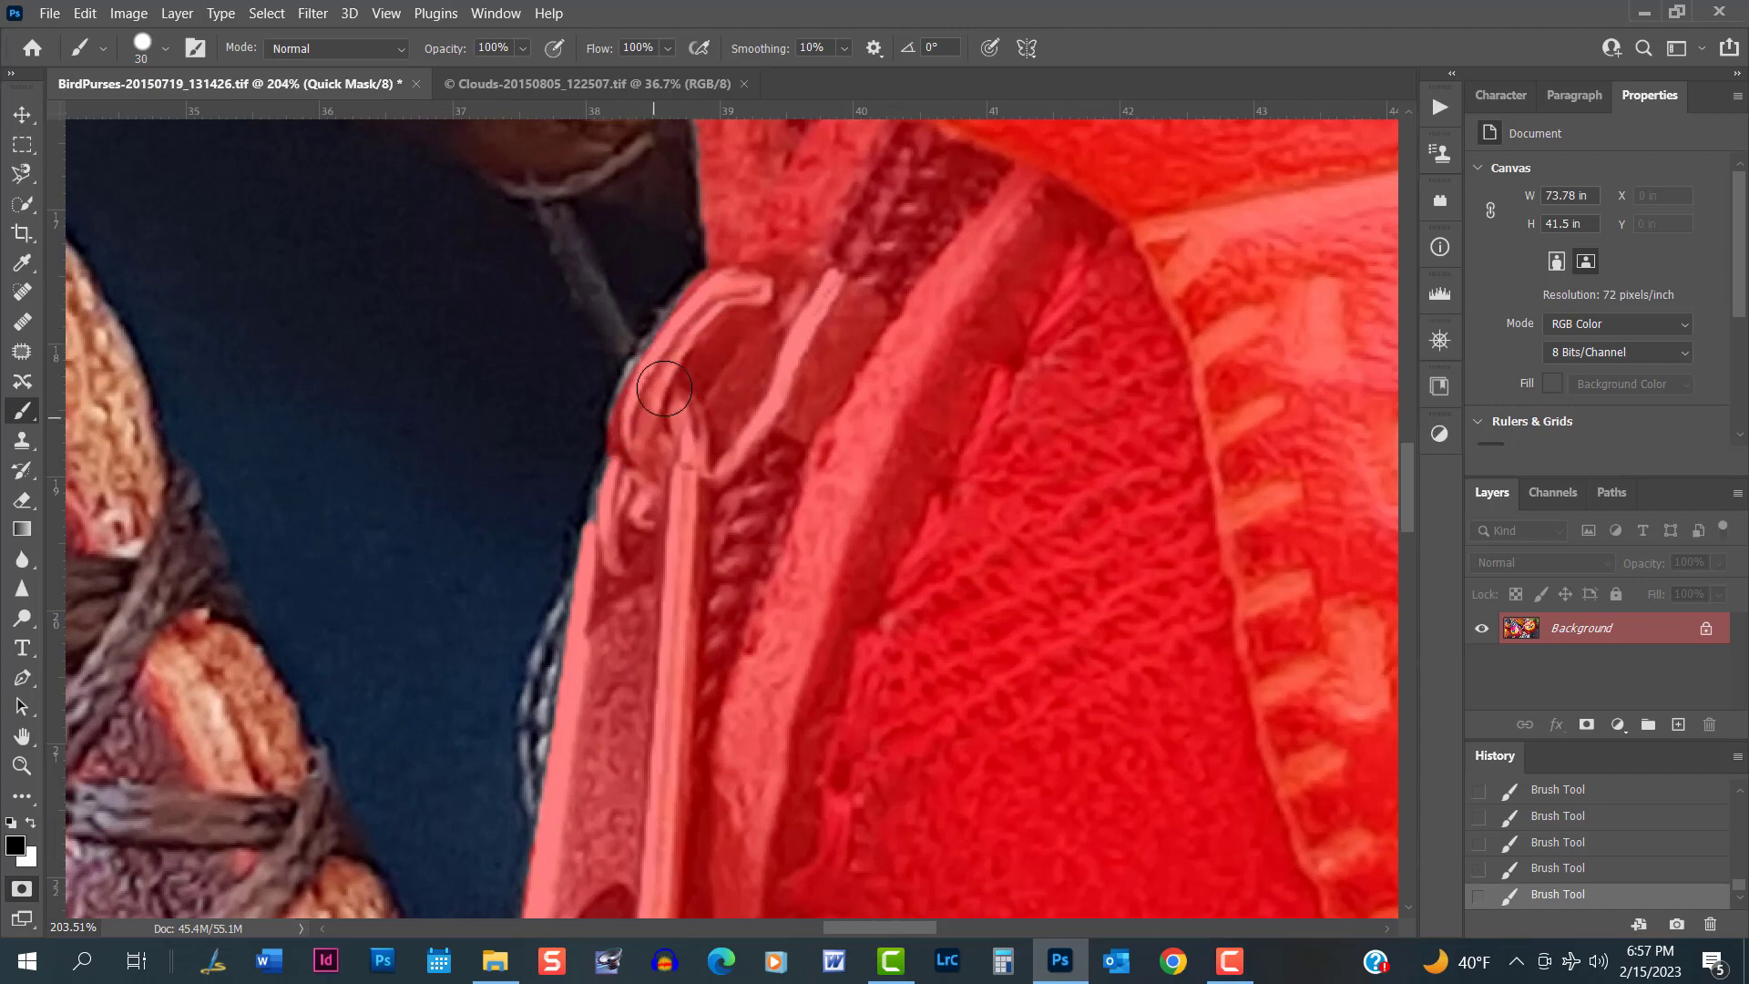
drag(676, 345, 638, 451)
Examine the mask around the whole owl purse, and check its zipper pull and lower-left stitching up close.
mouse_move(763, 735)
mouse_down()
mouse_move(727, 402)
mouse_move(722, 441)
mouse_up()
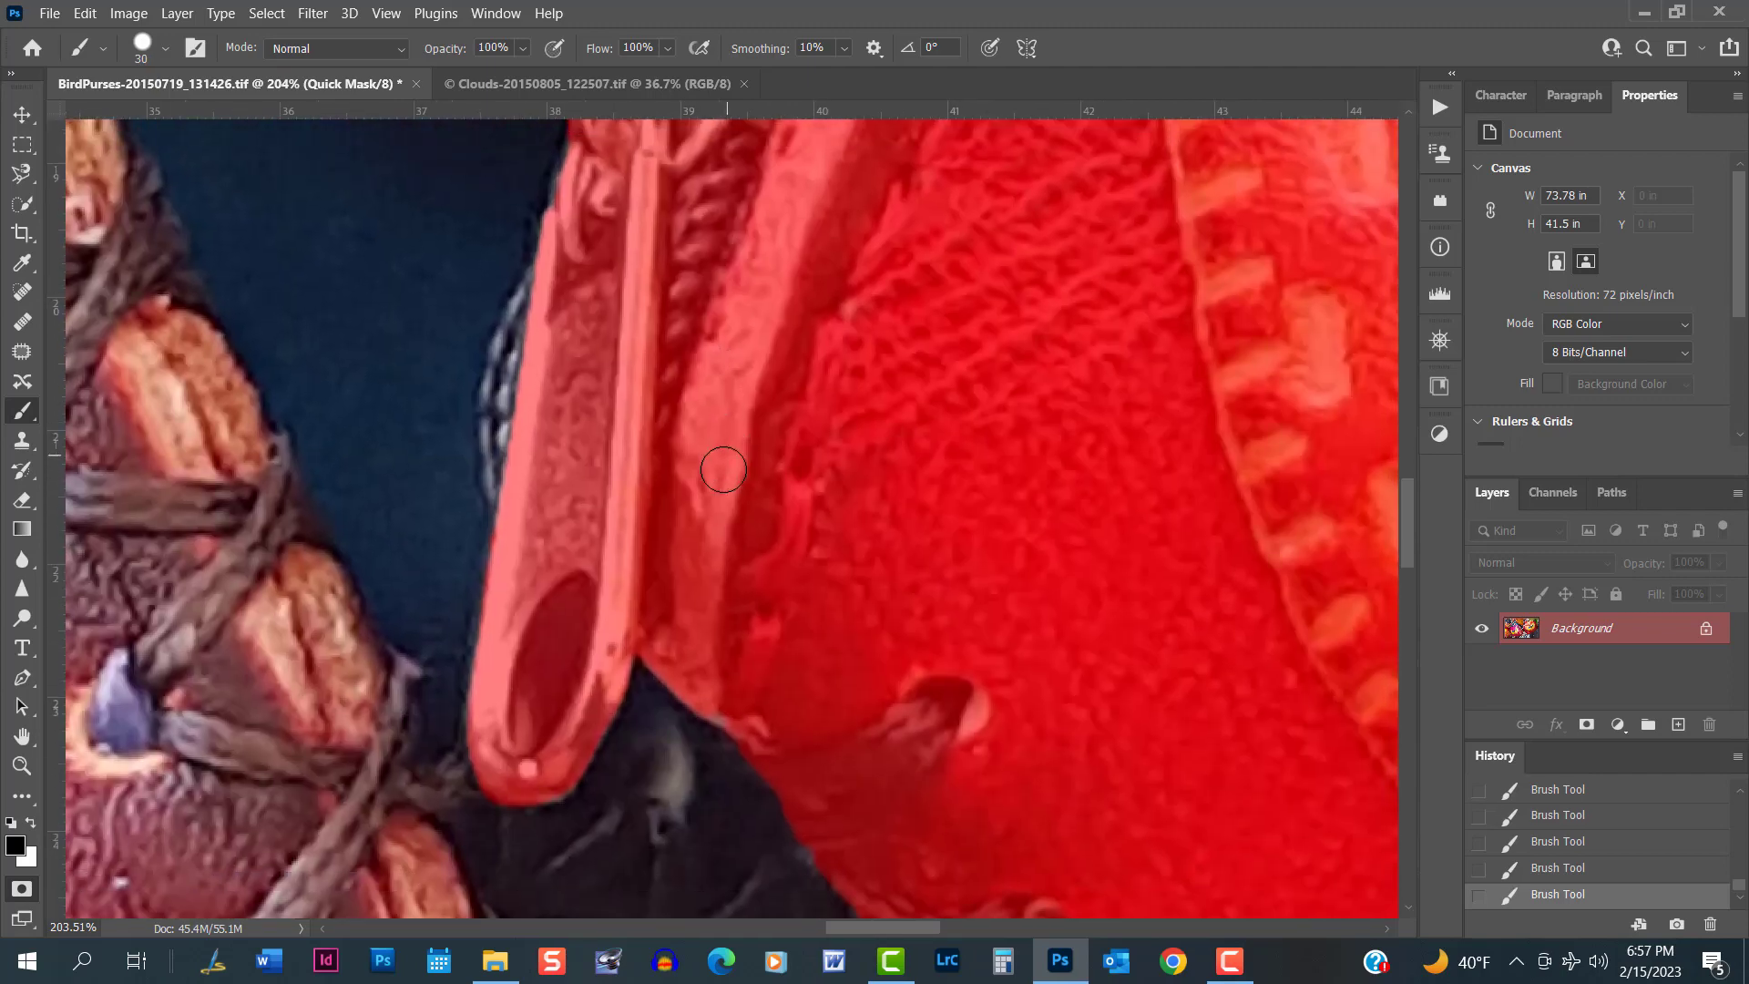
scroll(714, 468, down, 6)
scroll(674, 563, down, 2)
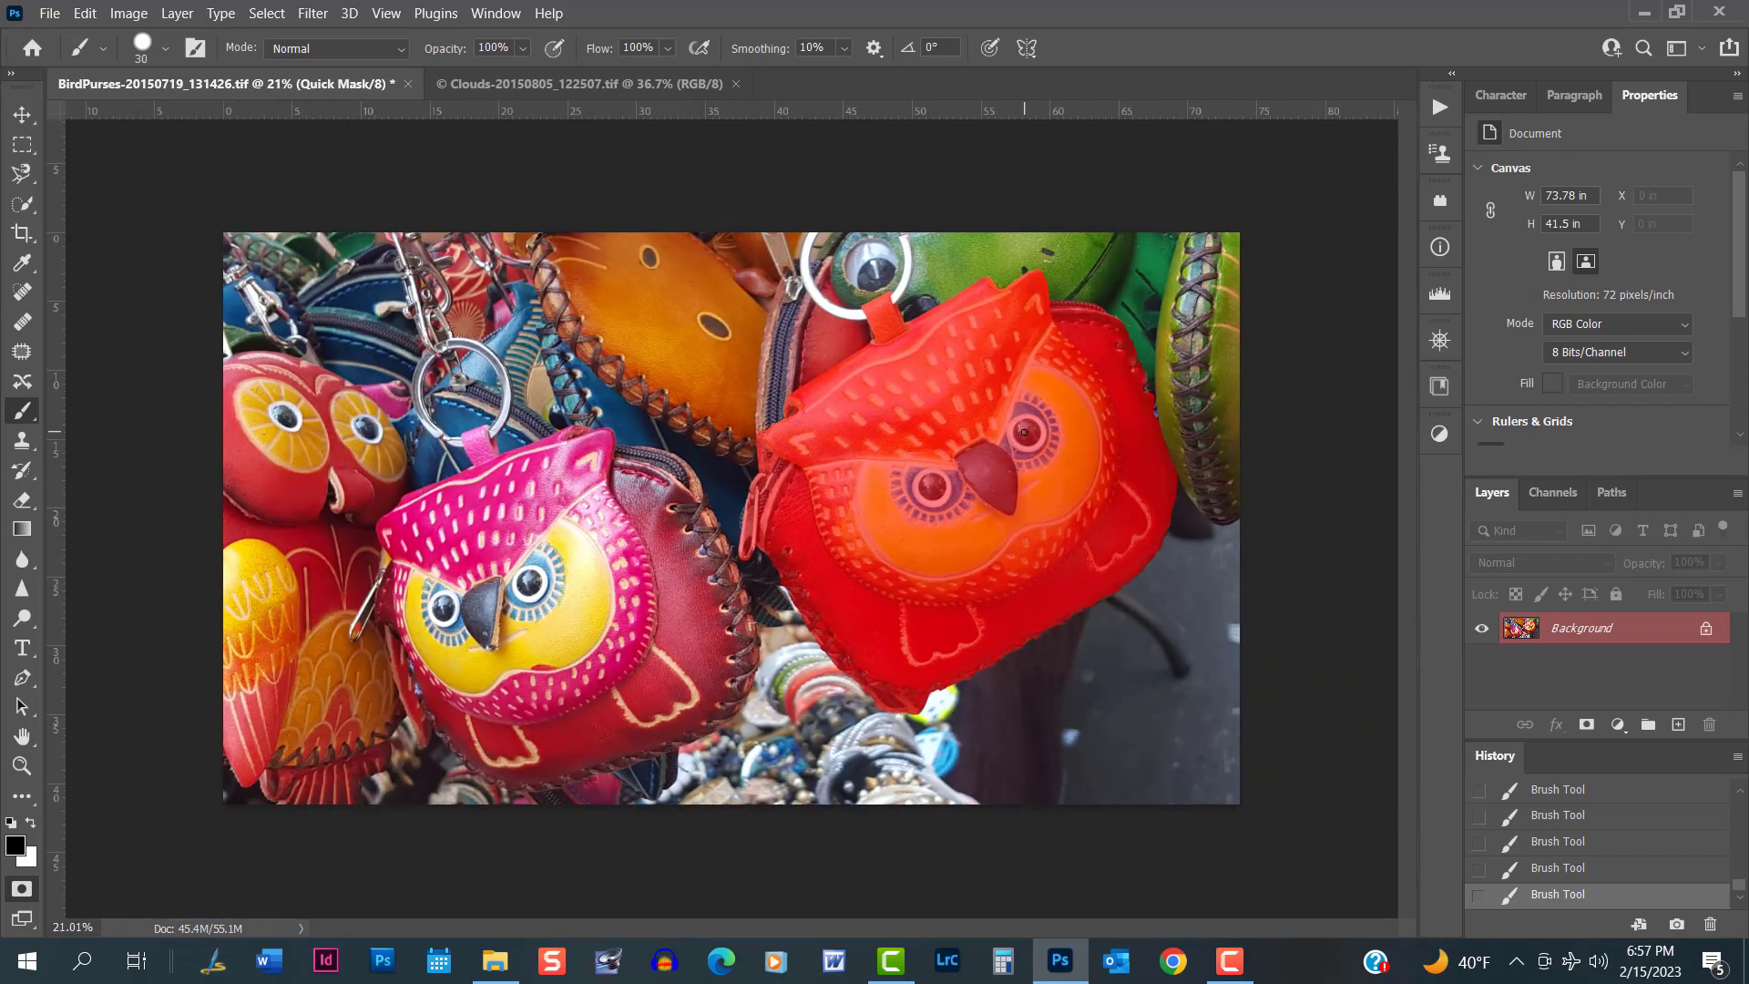
scroll(963, 452, up, 1)
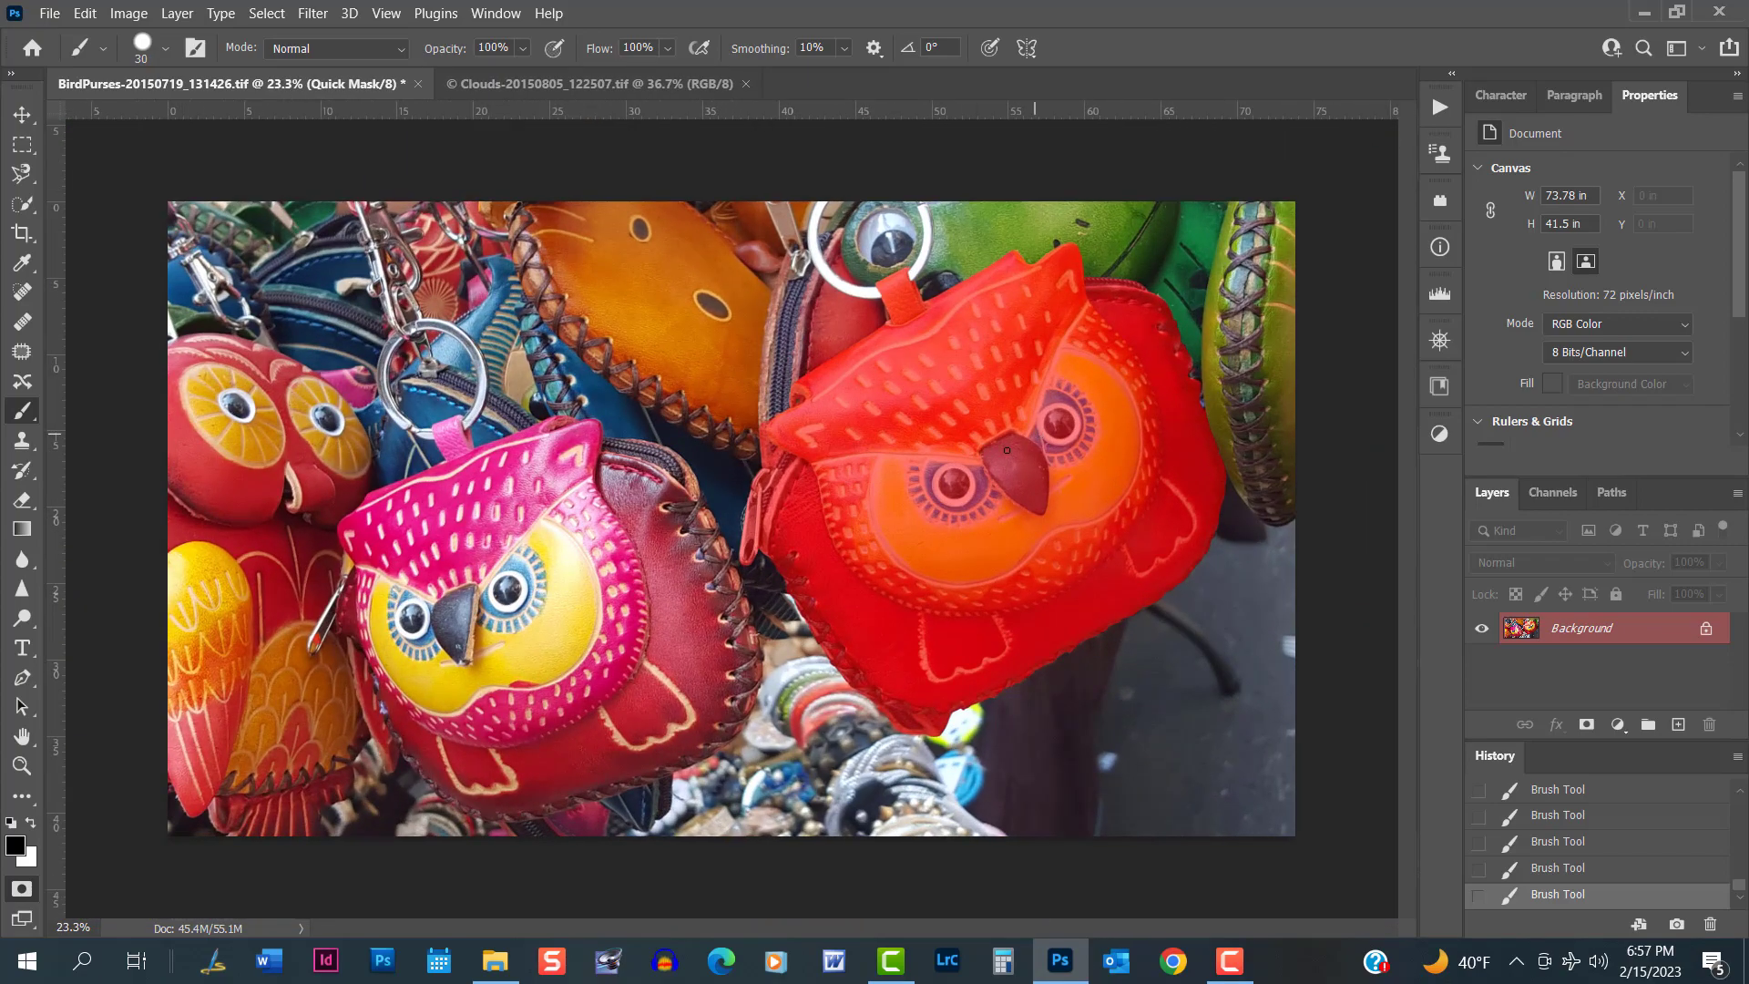
scroll(1006, 450, up, 8)
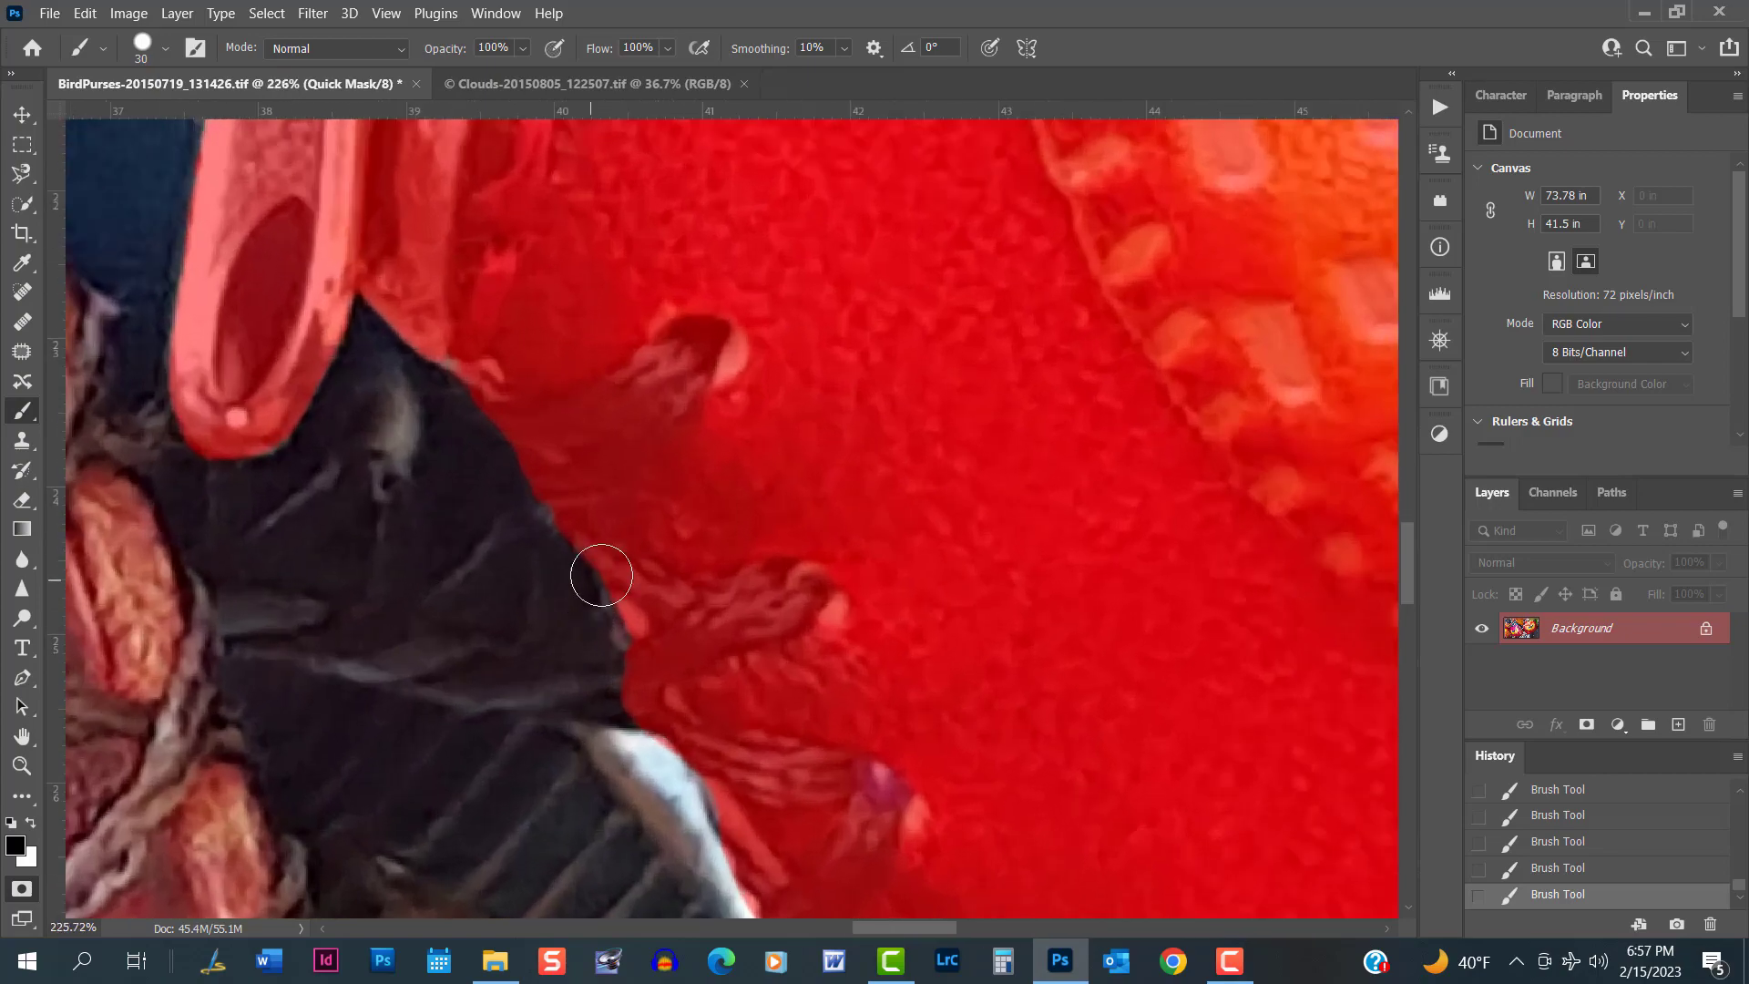
scroll(601, 575, up, 1)
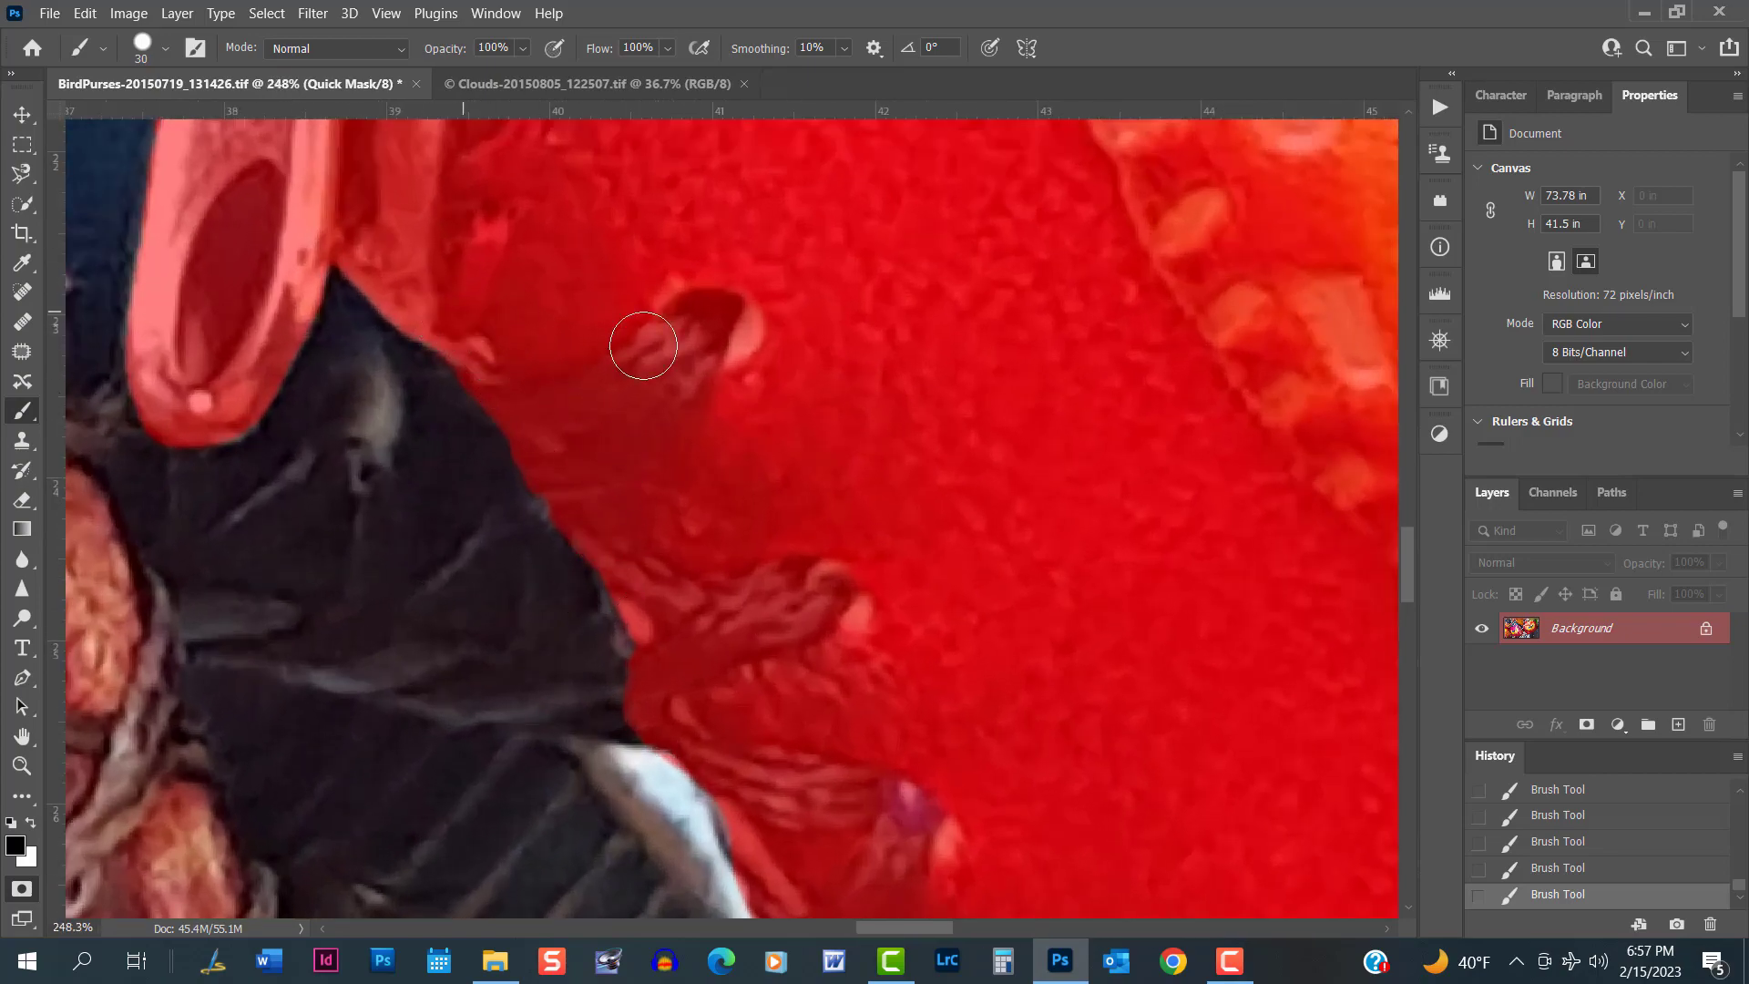
scroll(644, 344, down, 4)
scroll(833, 492, down, 5)
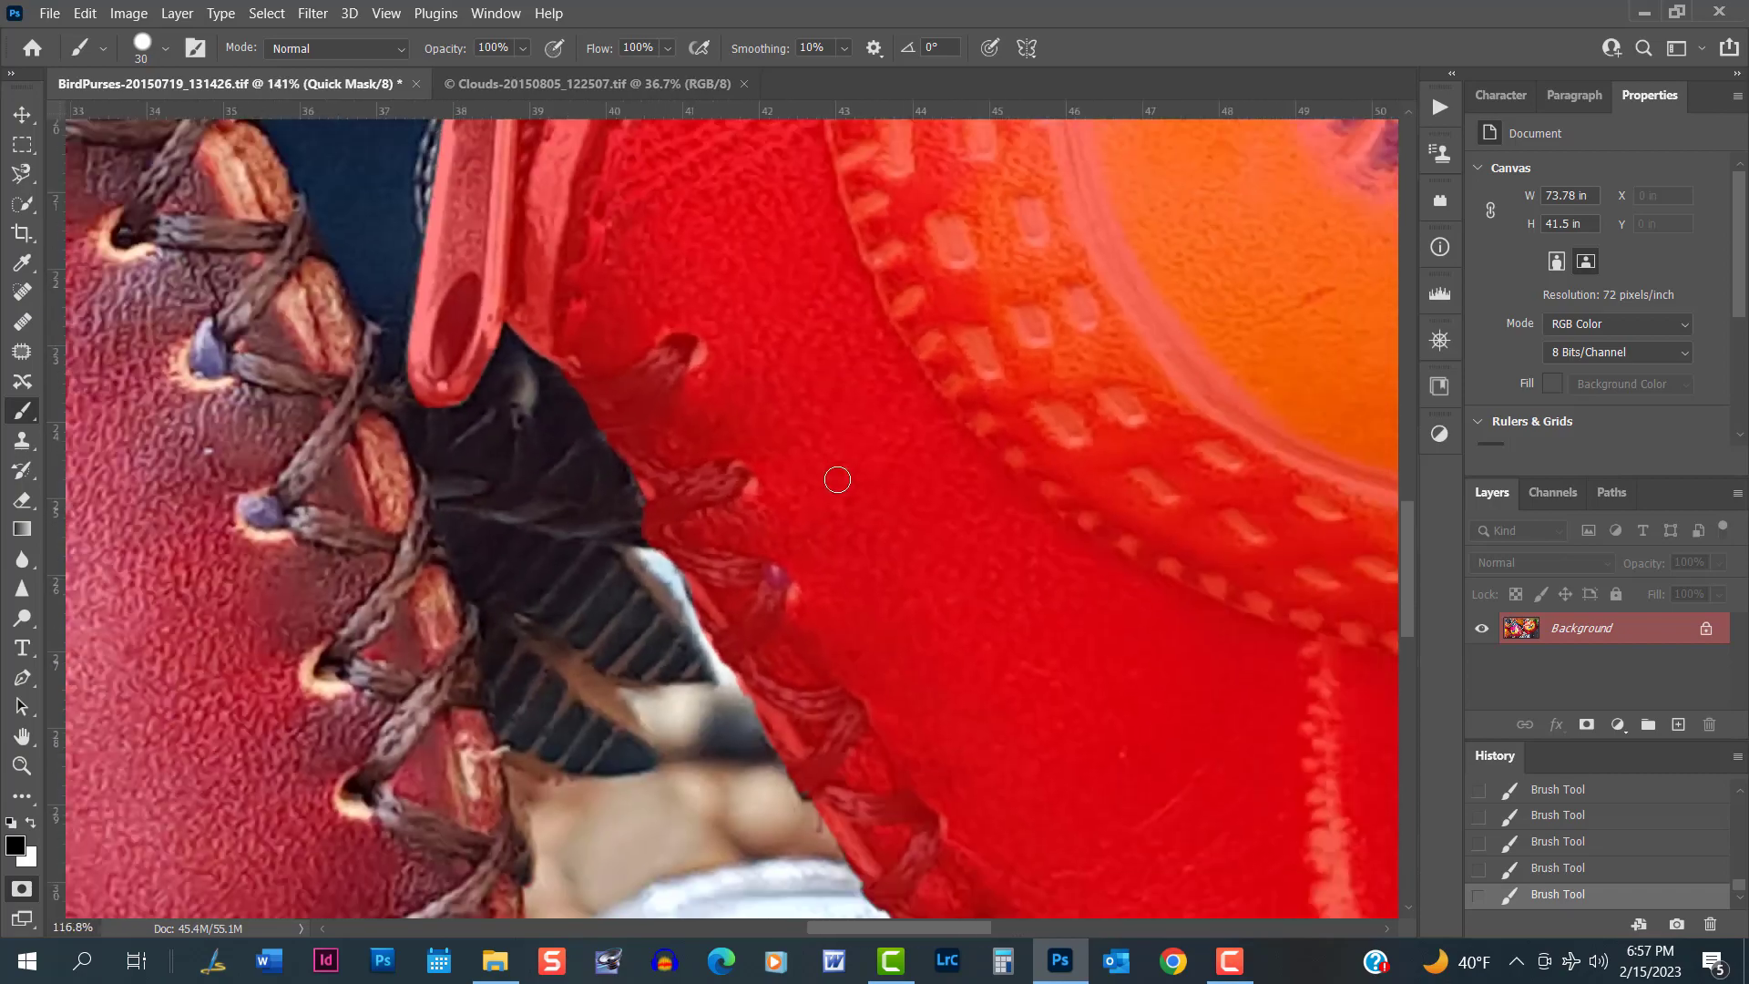
scroll(807, 584, down, 2)
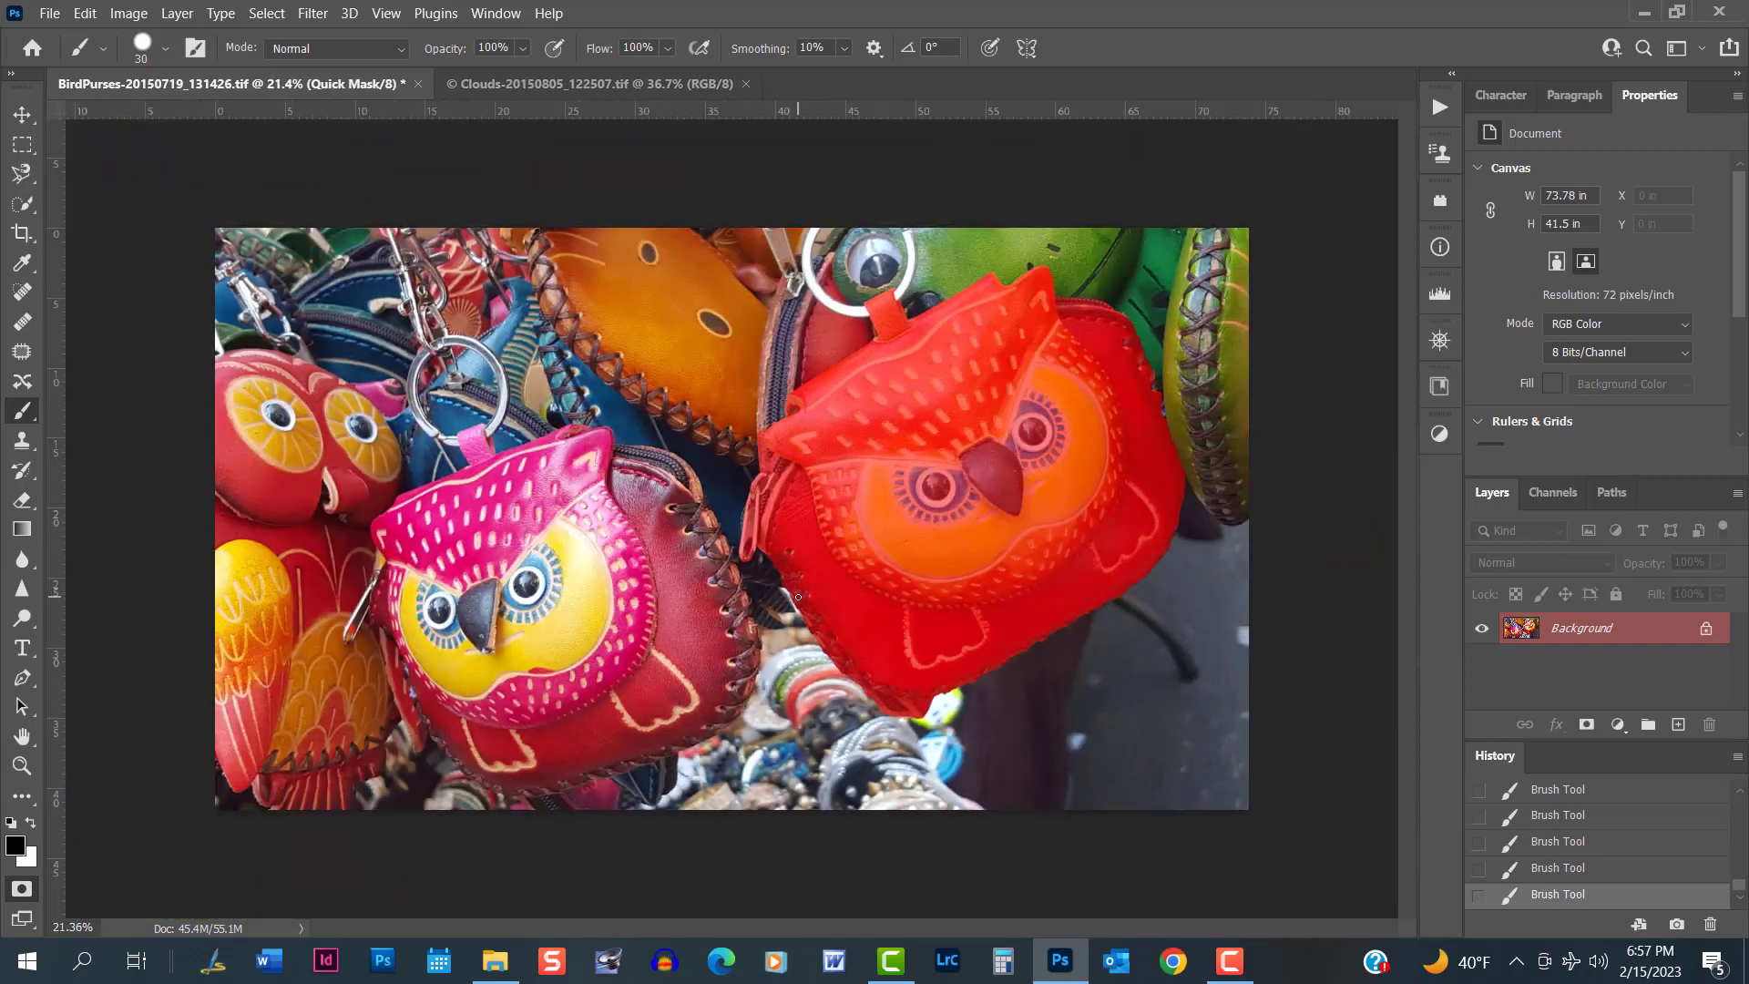
scroll(801, 589, up, 3)
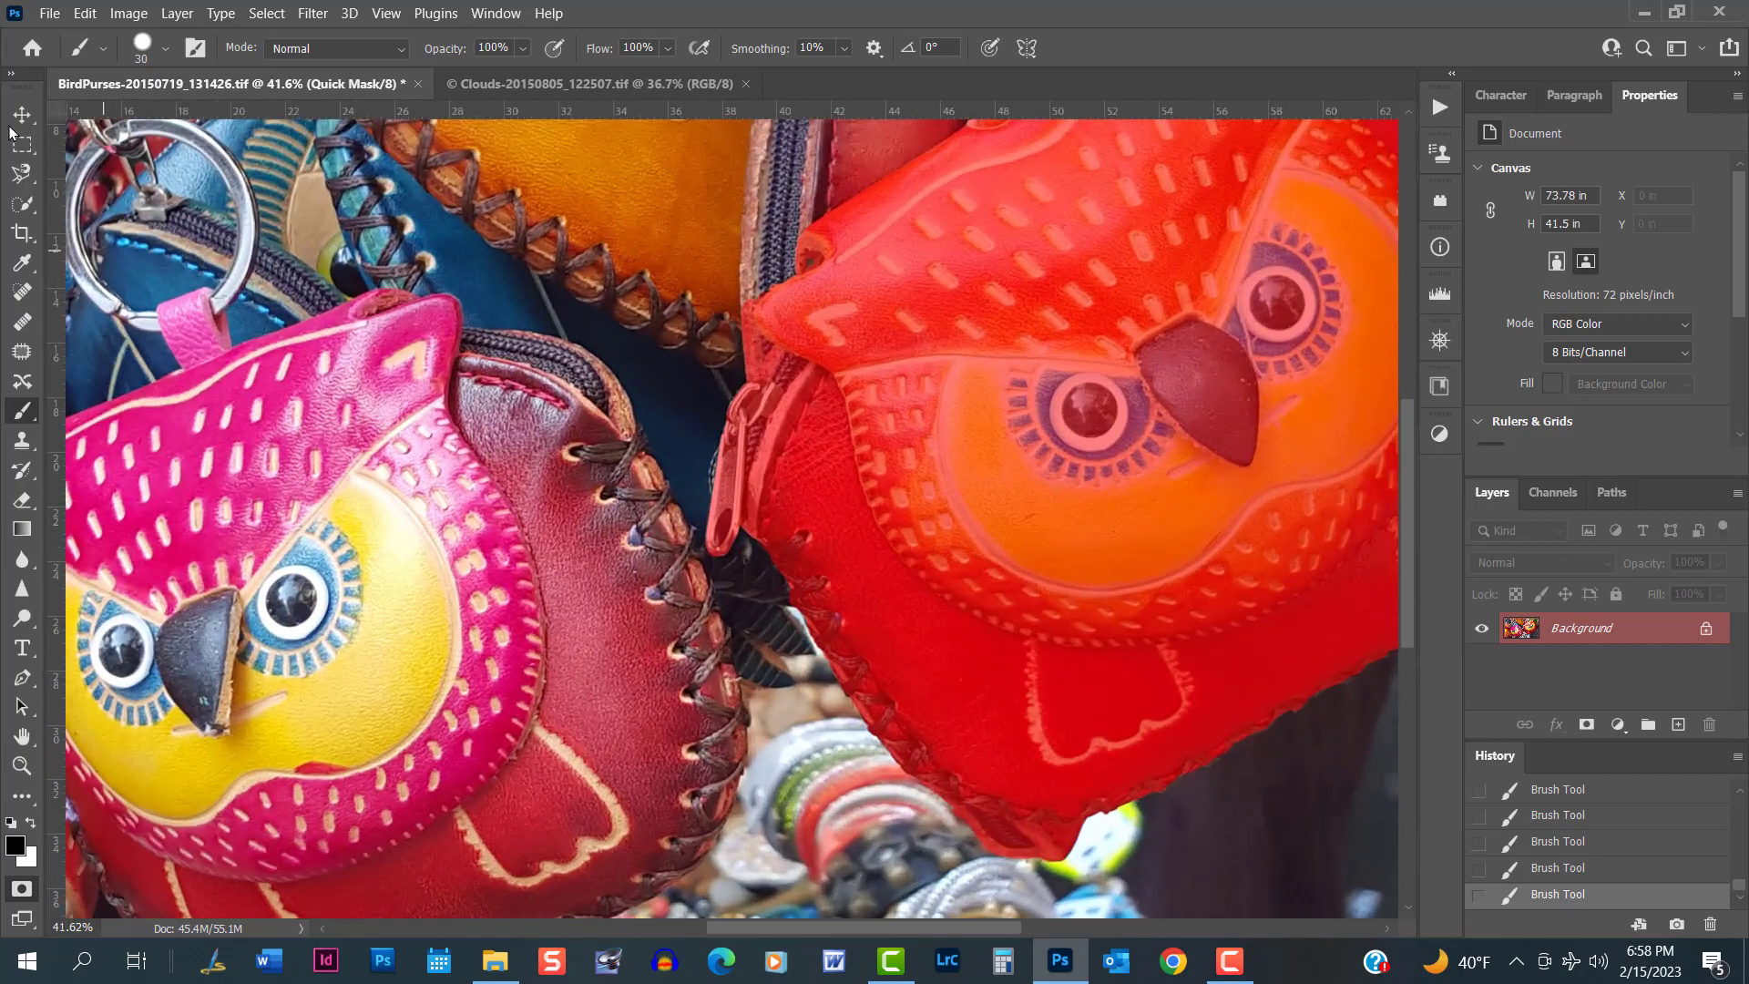
Check the Zoom with Scroll Wheel option in the Tools preferences and accept the settings.
click(85, 14)
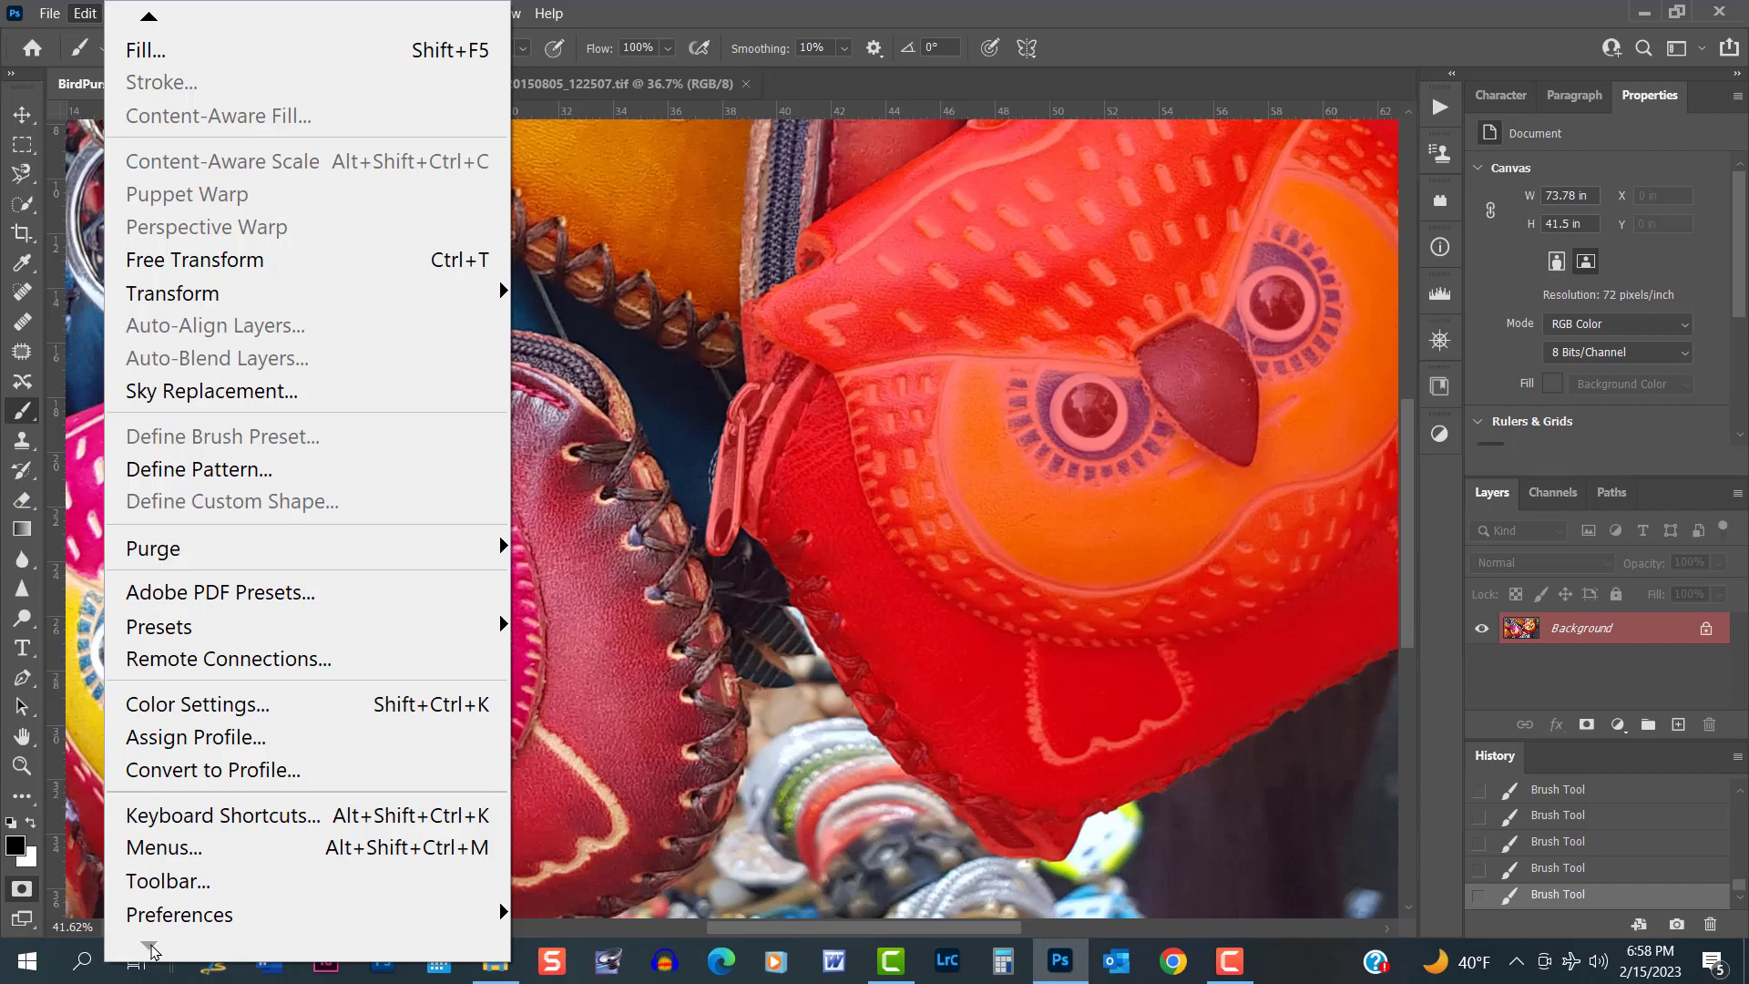
mouse_move(293, 922)
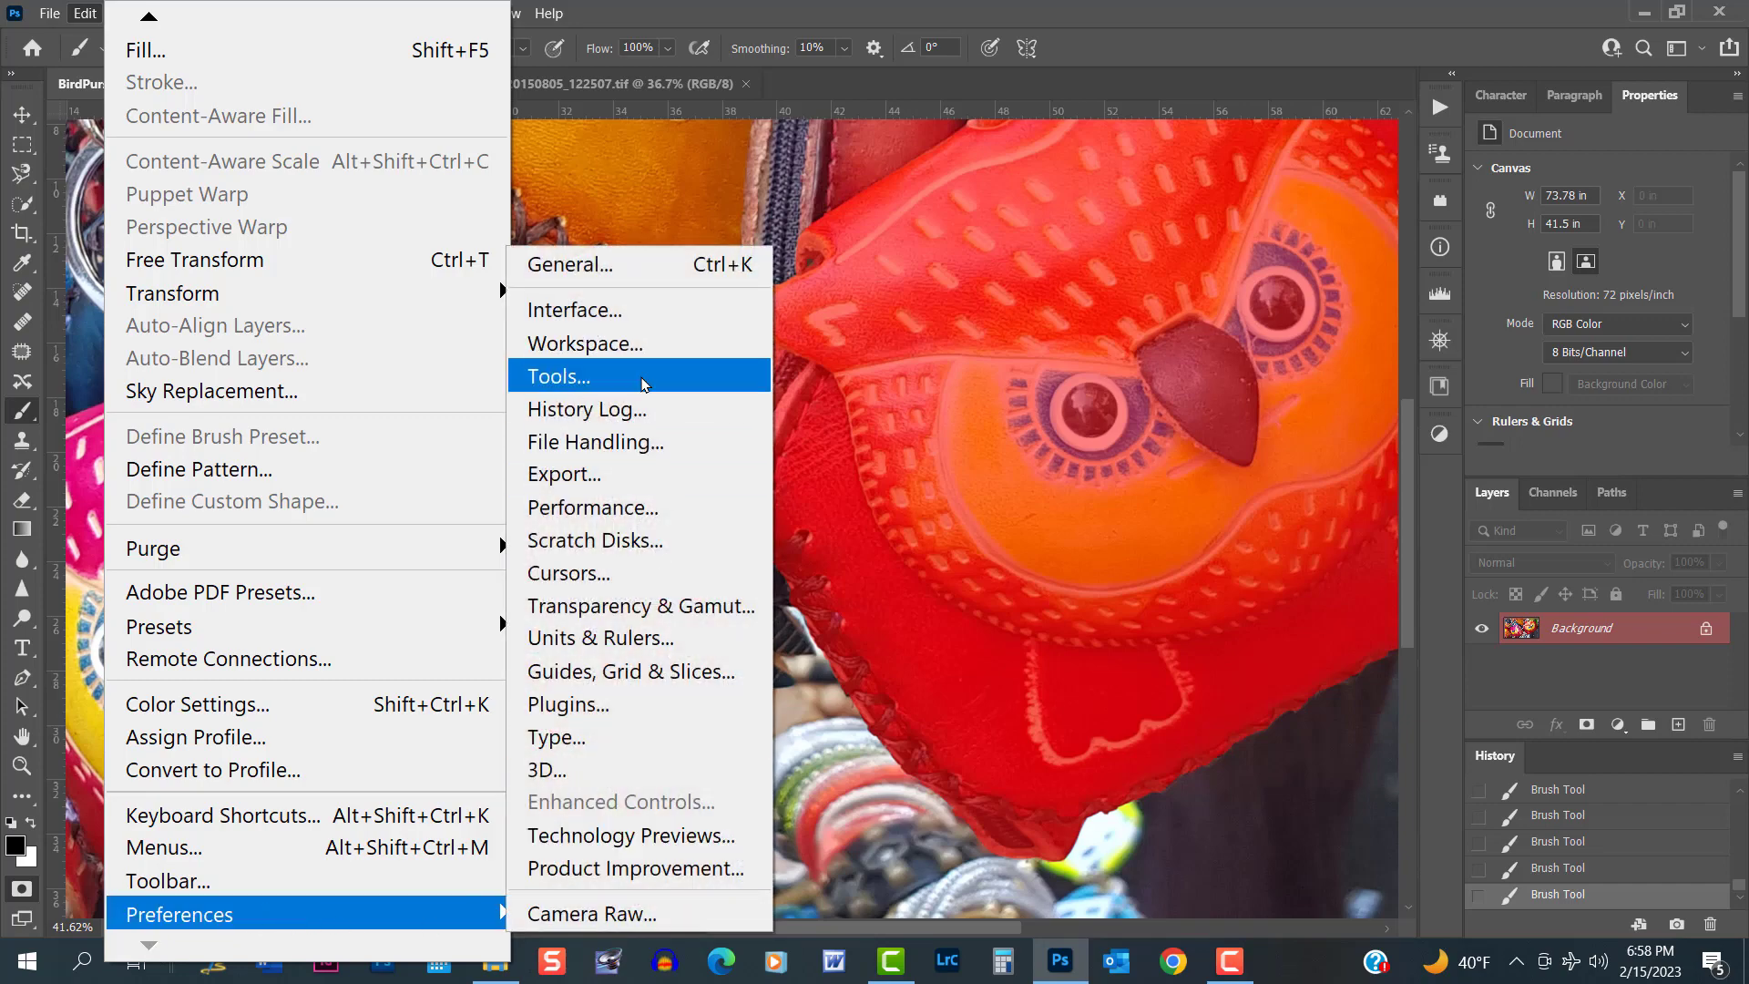
click(641, 383)
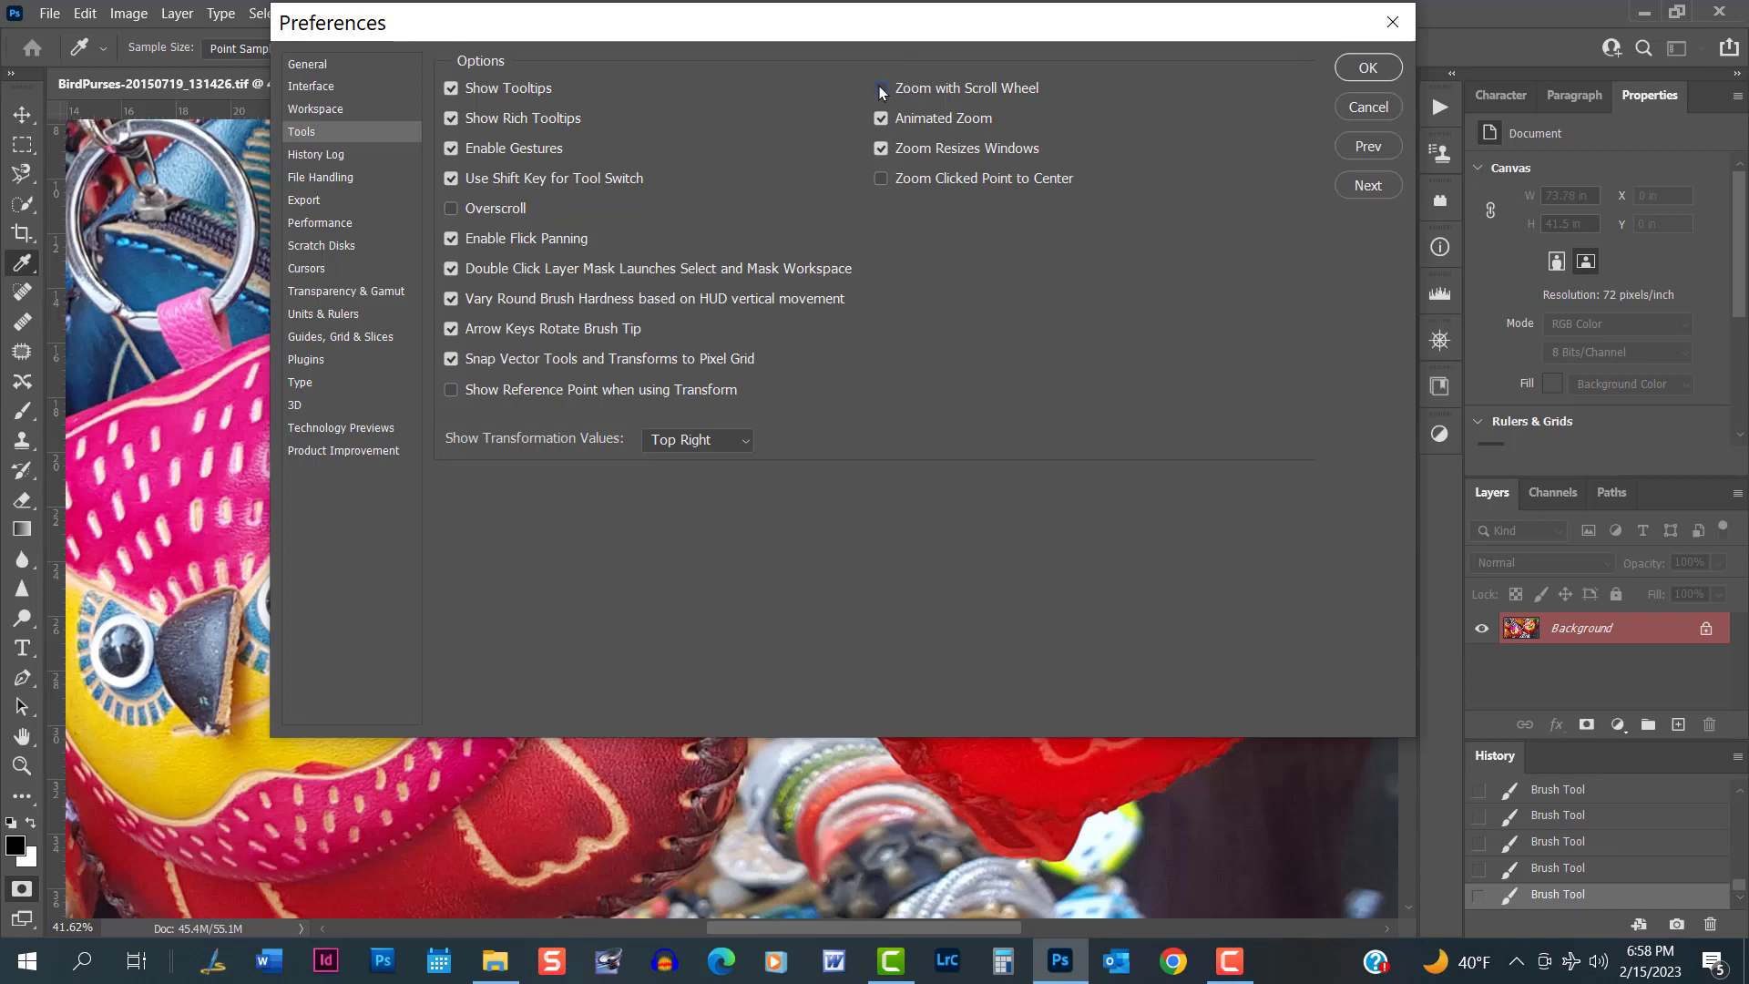
click(1368, 67)
Examine the masked orange owl purse and the neighbouring purses at several magnifications, ending centred on the orange owl.
scroll(829, 341, down, 4)
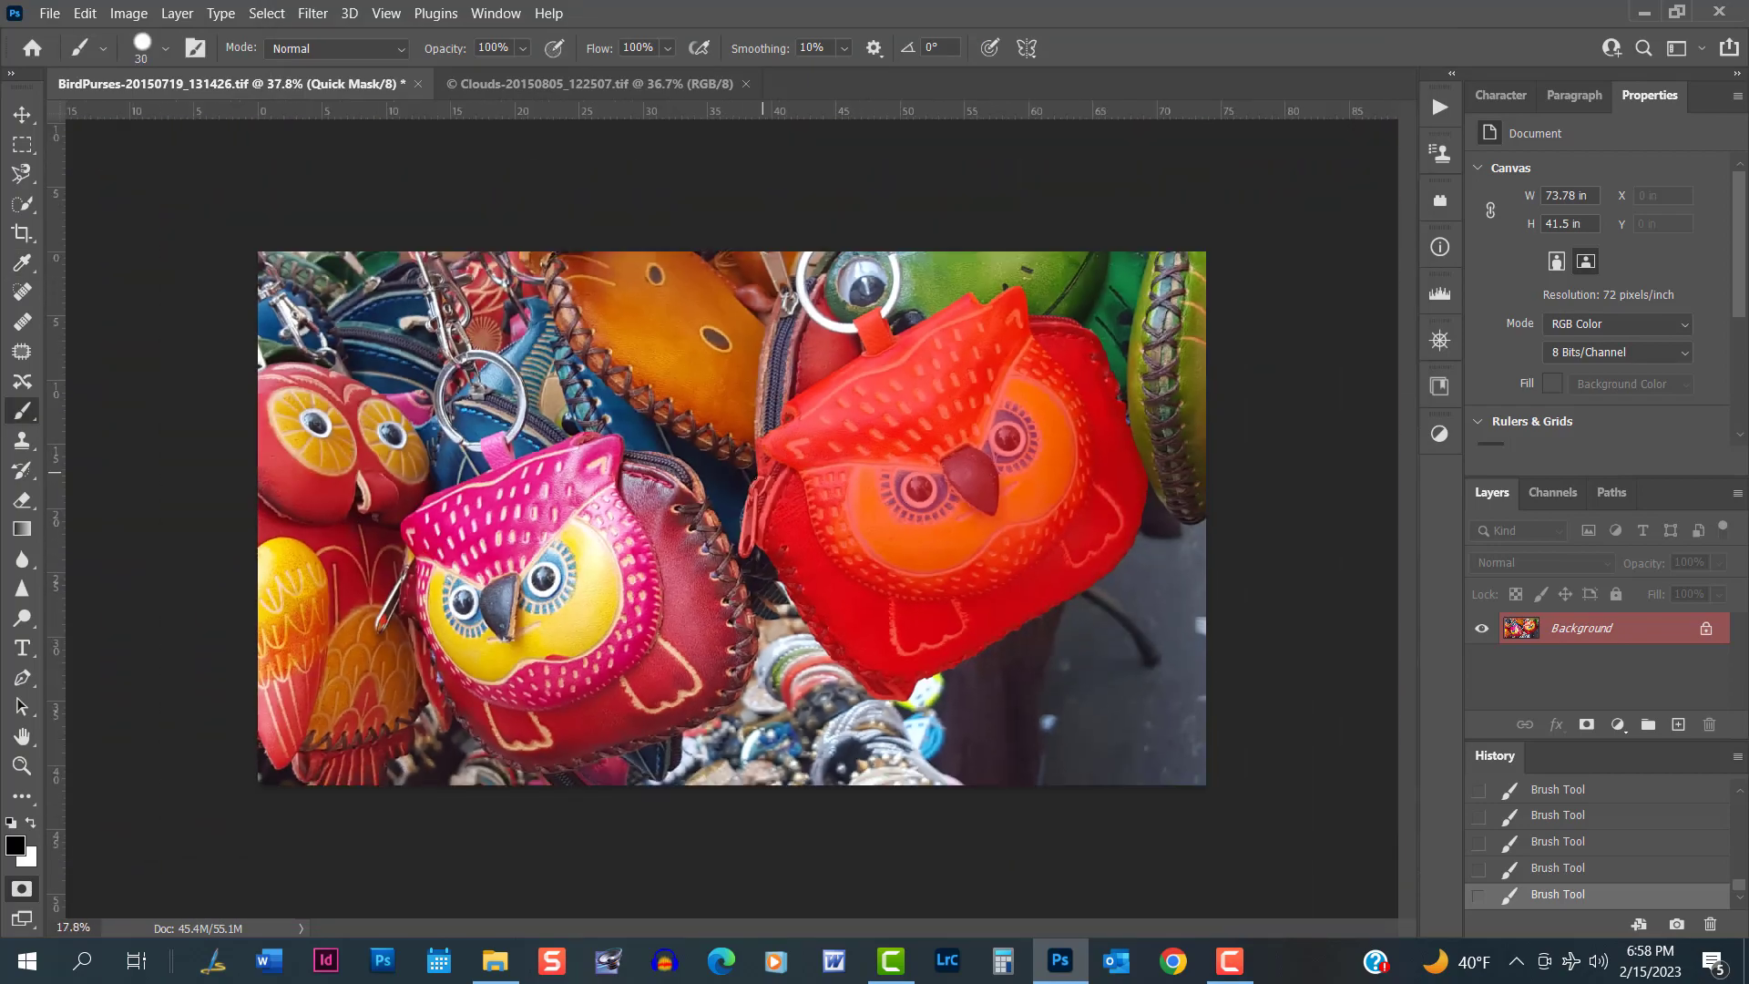
scroll(732, 502, up, 4)
scroll(731, 501, down, 5)
scroll(732, 502, up, 3)
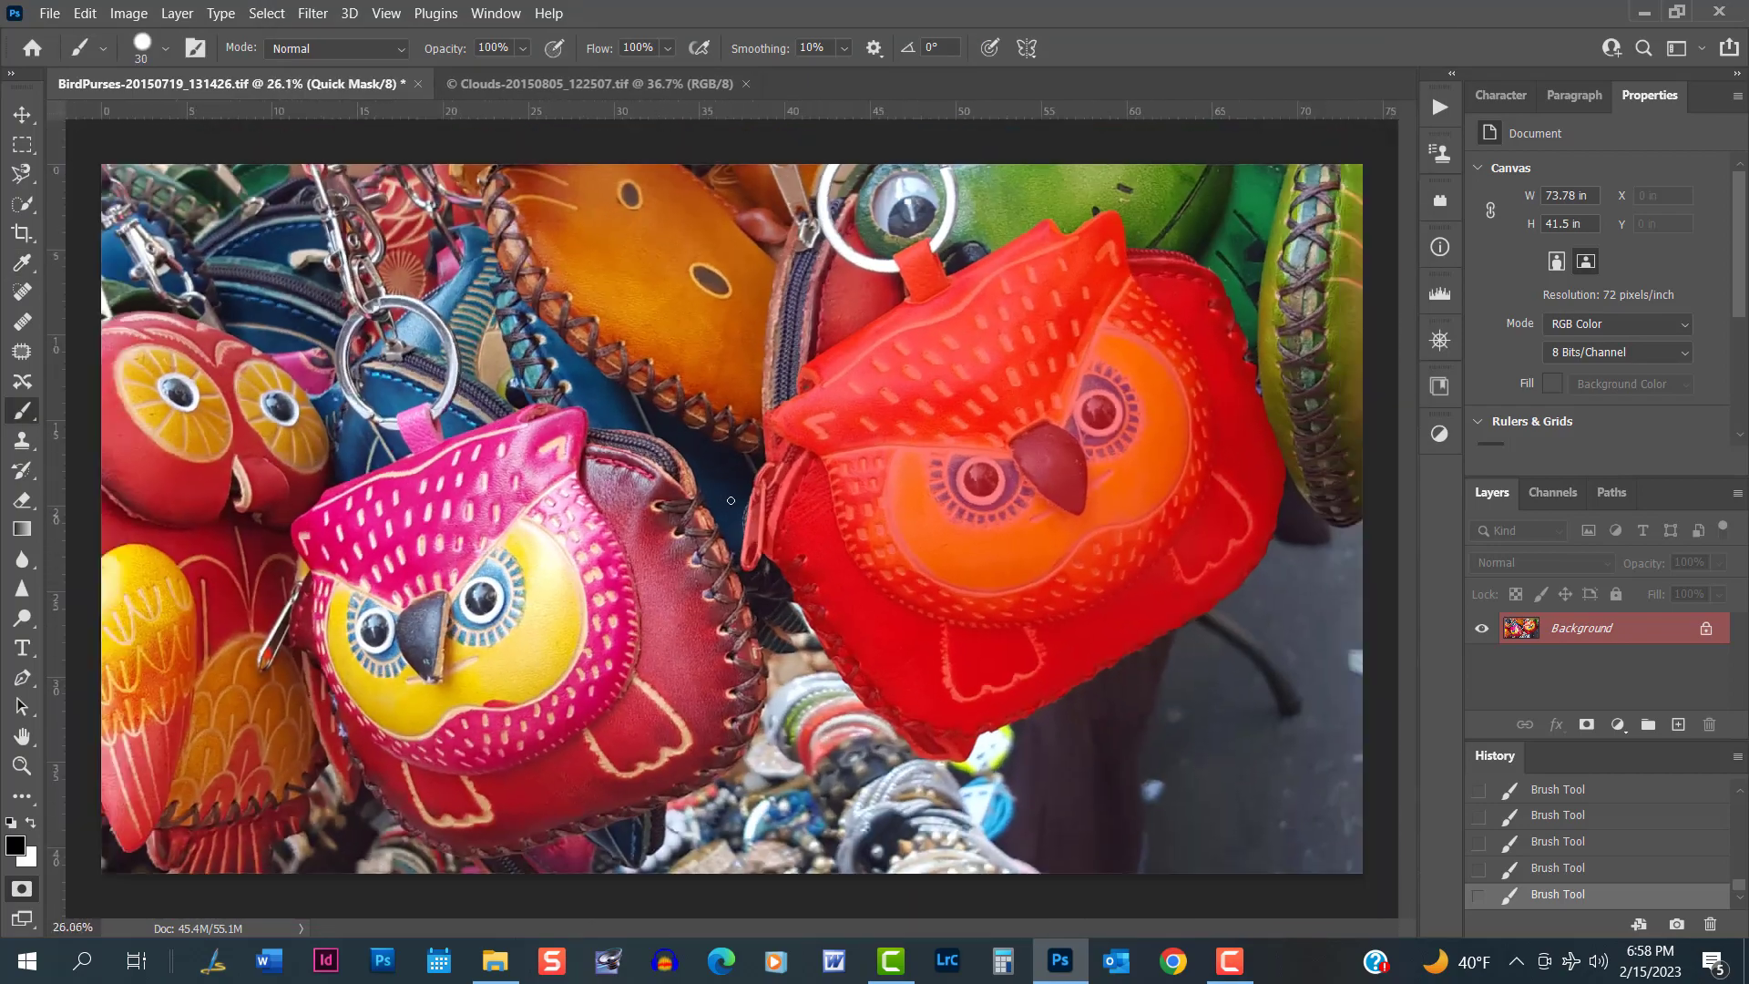
scroll(731, 502, down, 3)
scroll(903, 479, up, 2)
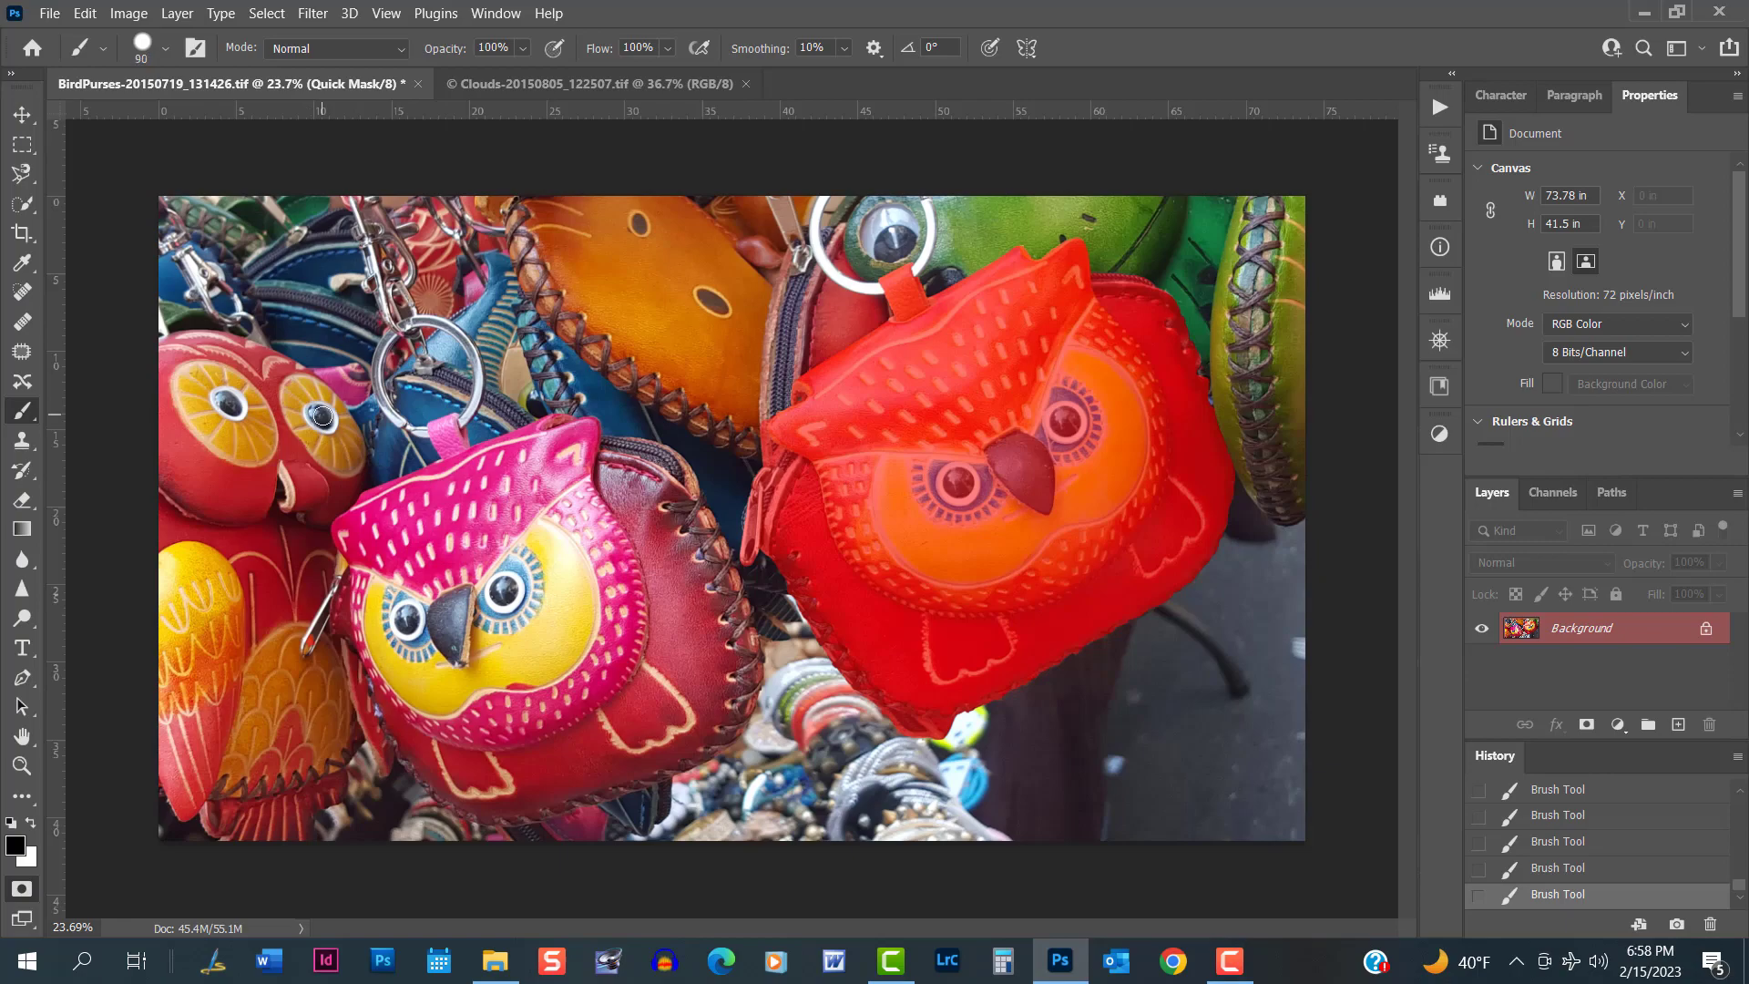
scroll(323, 416, up, 10)
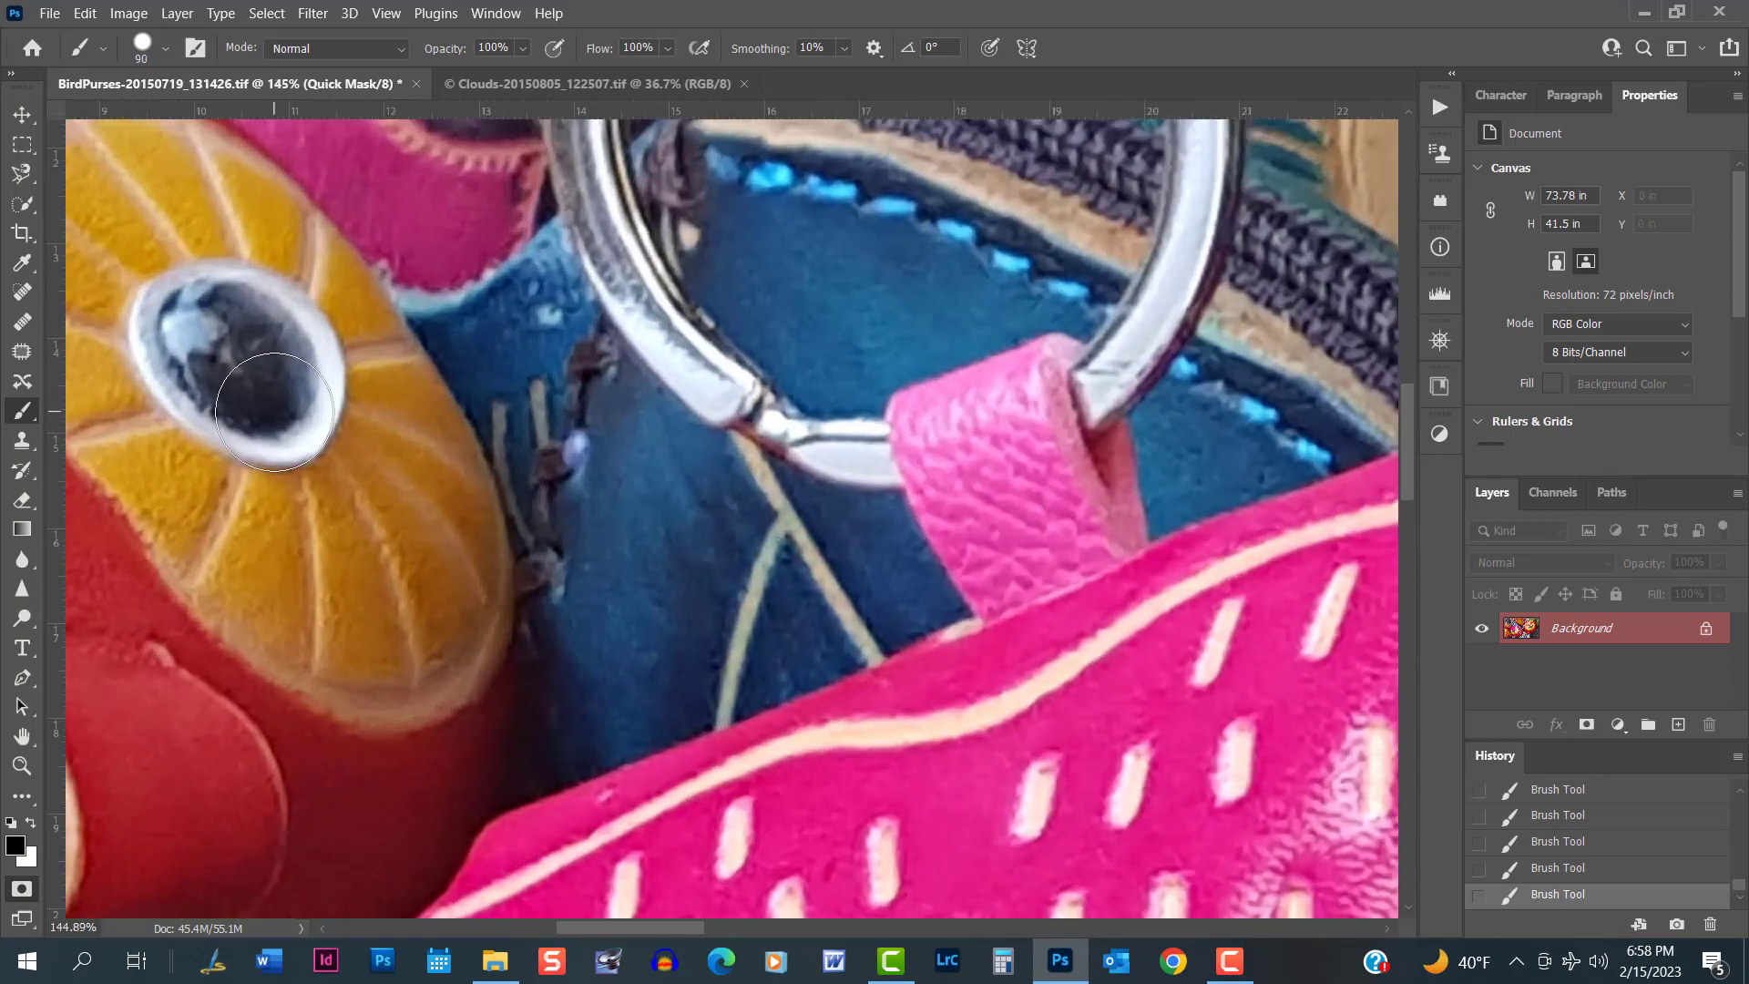
scroll(274, 412, down, 10)
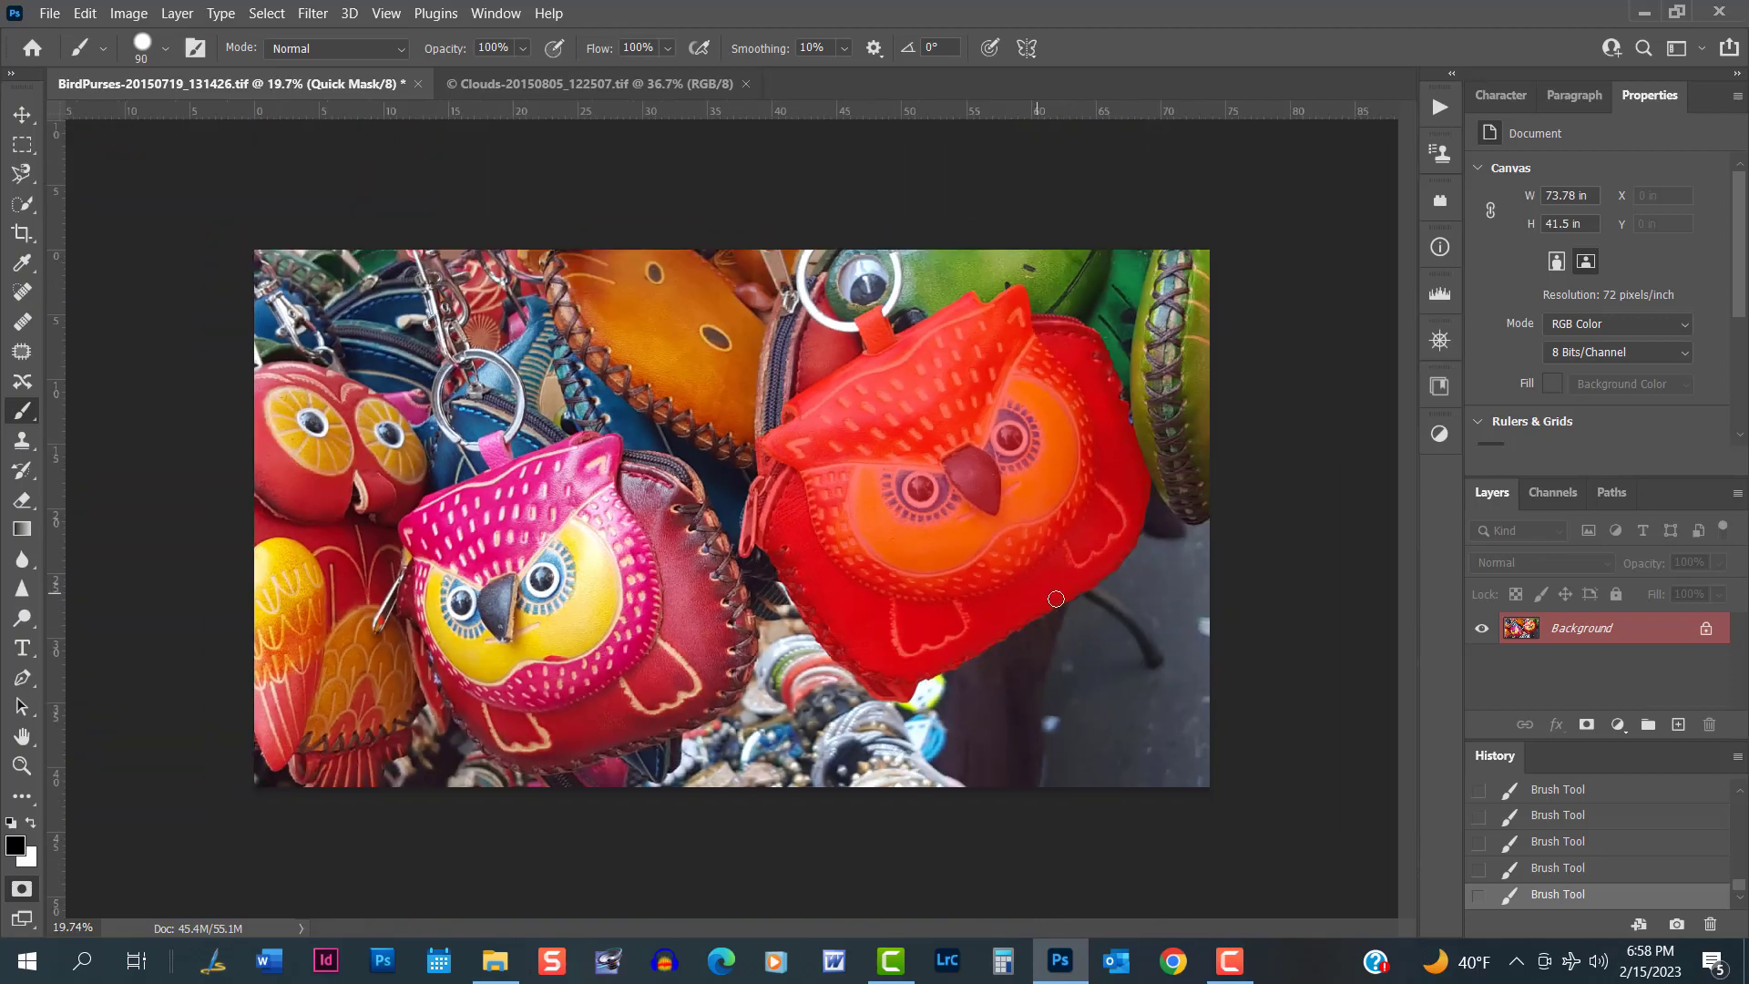
scroll(993, 447, up, 5)
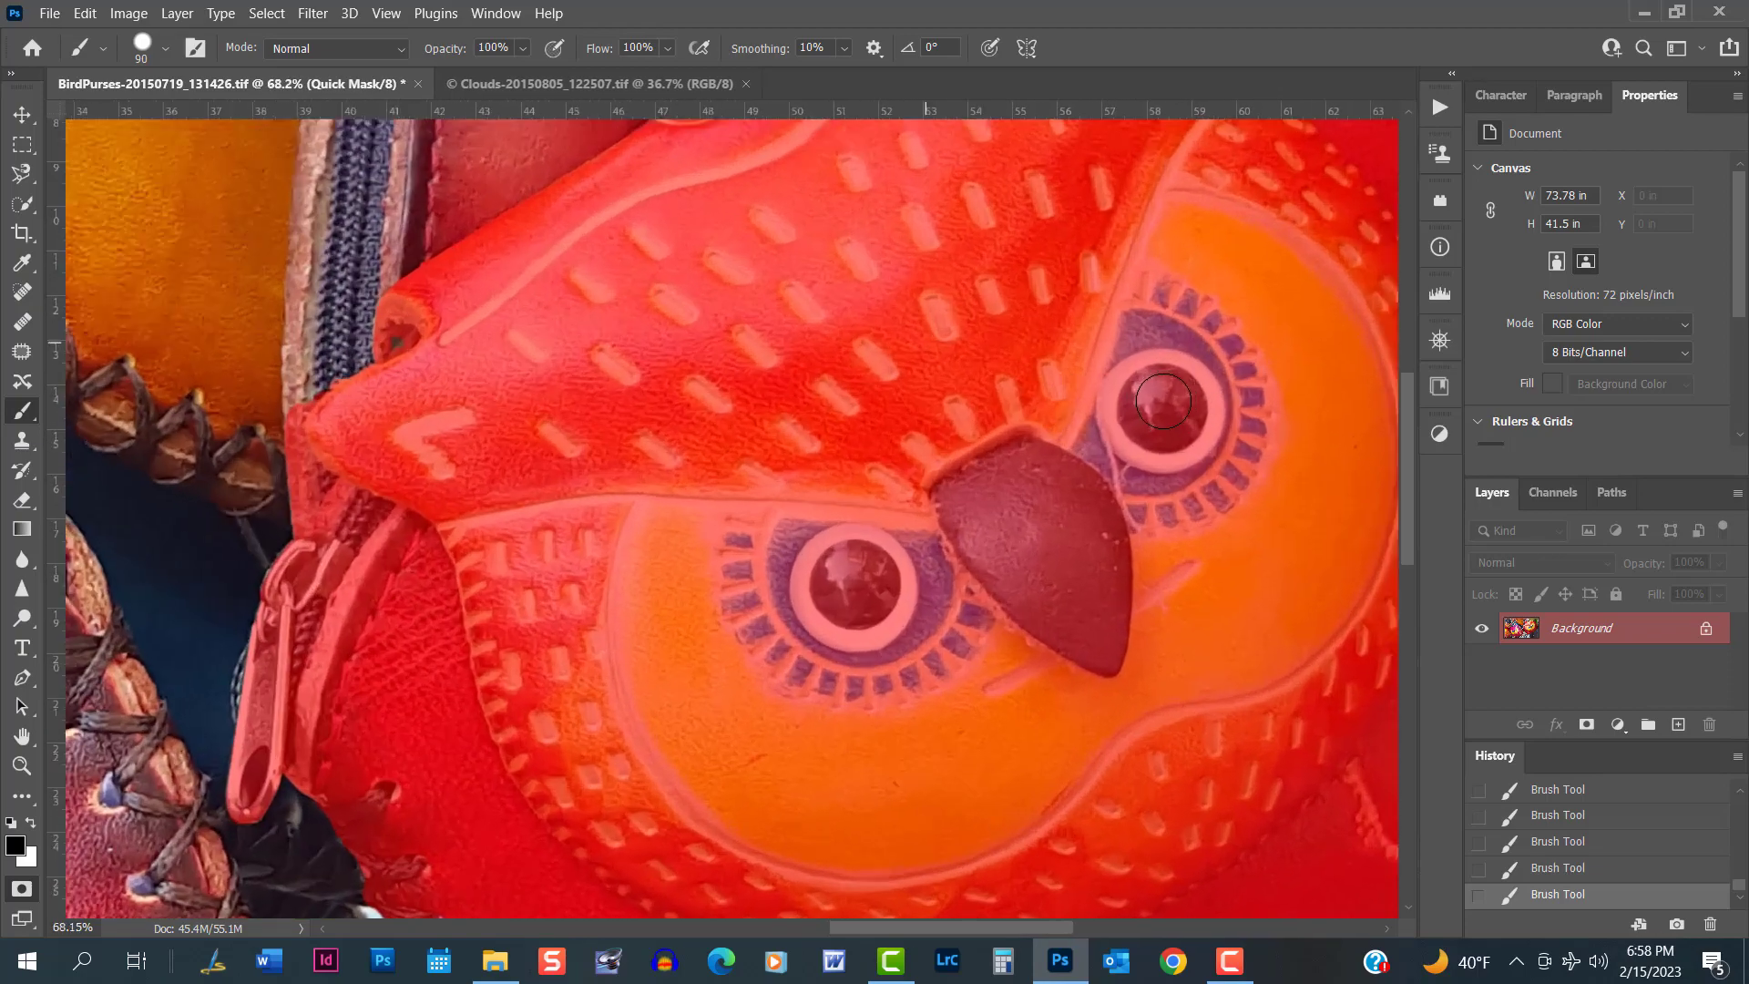
scroll(1029, 492, down, 5)
scroll(911, 537, down, 2)
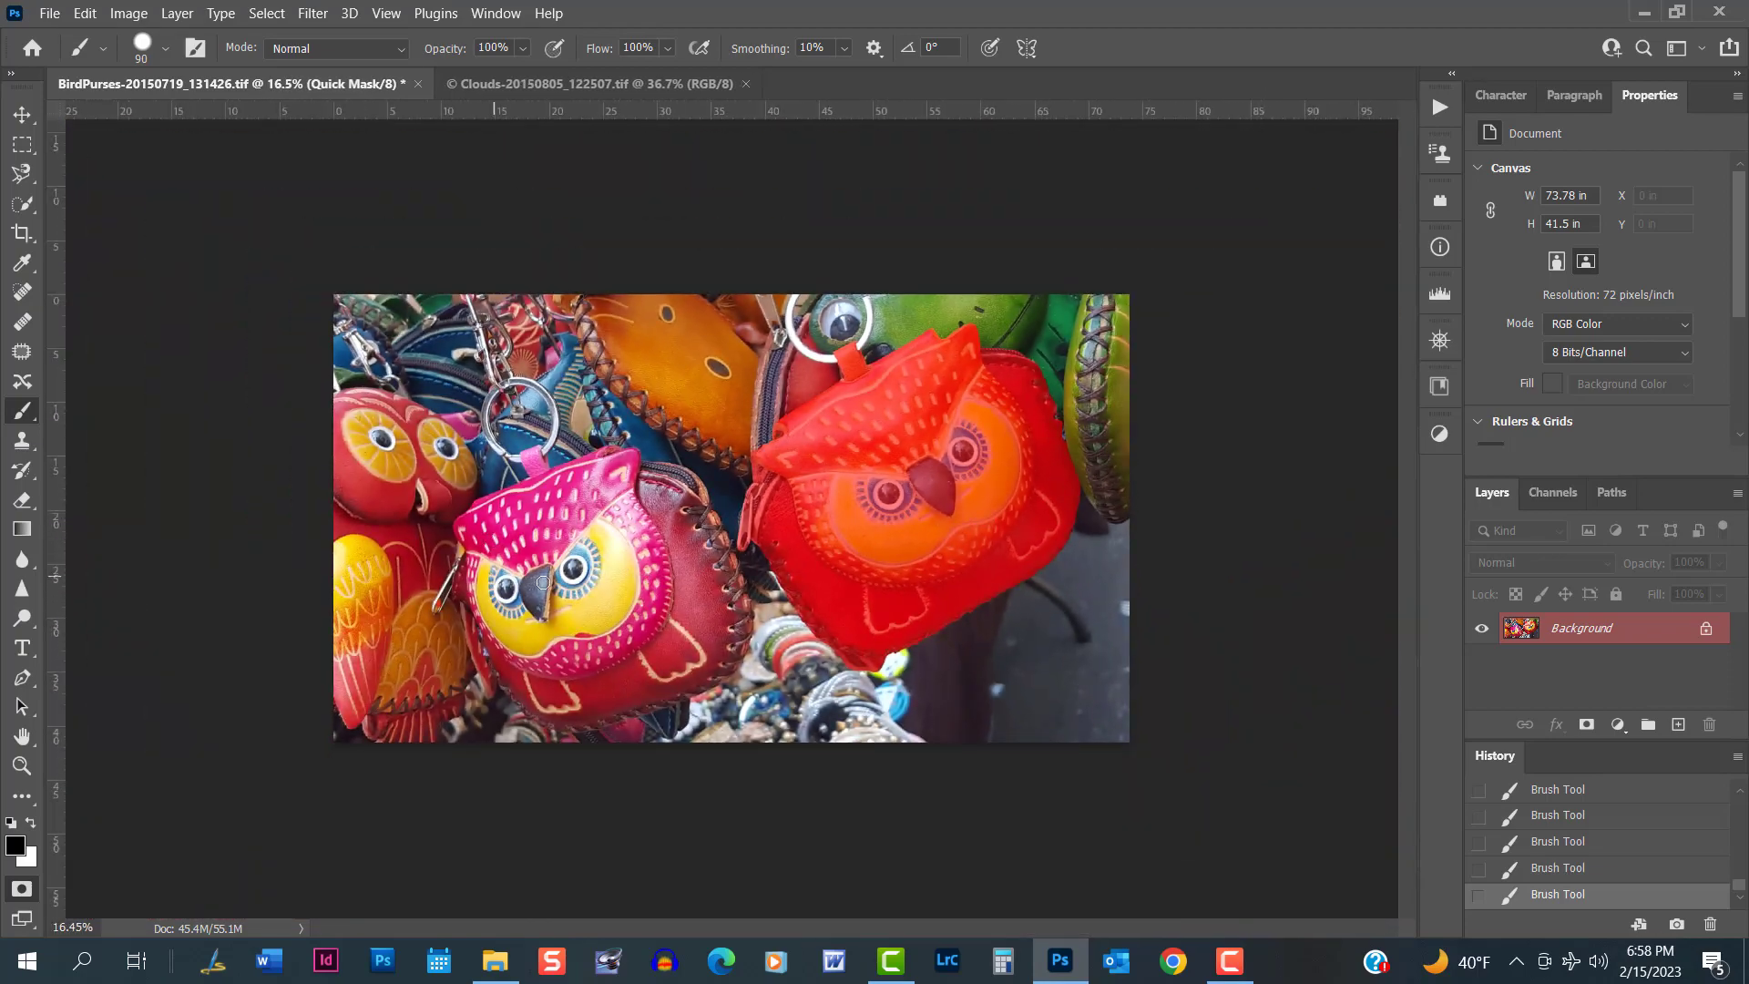
scroll(543, 581, up, 10)
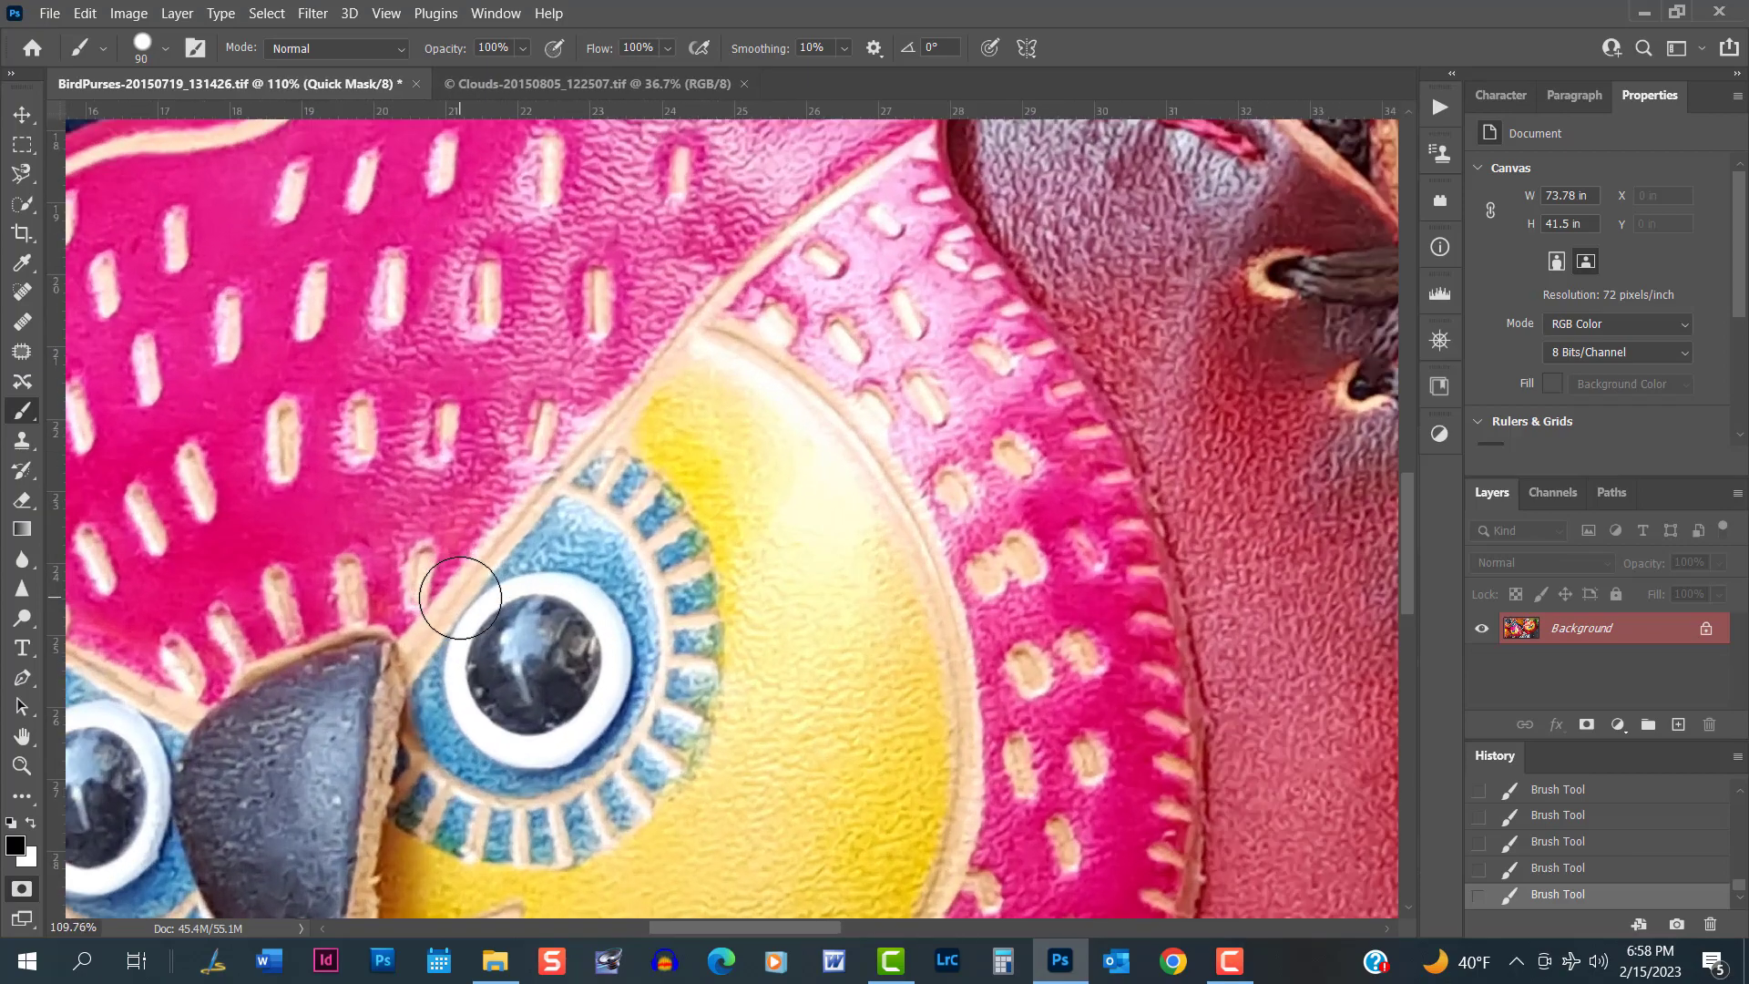
scroll(460, 597, down, 2)
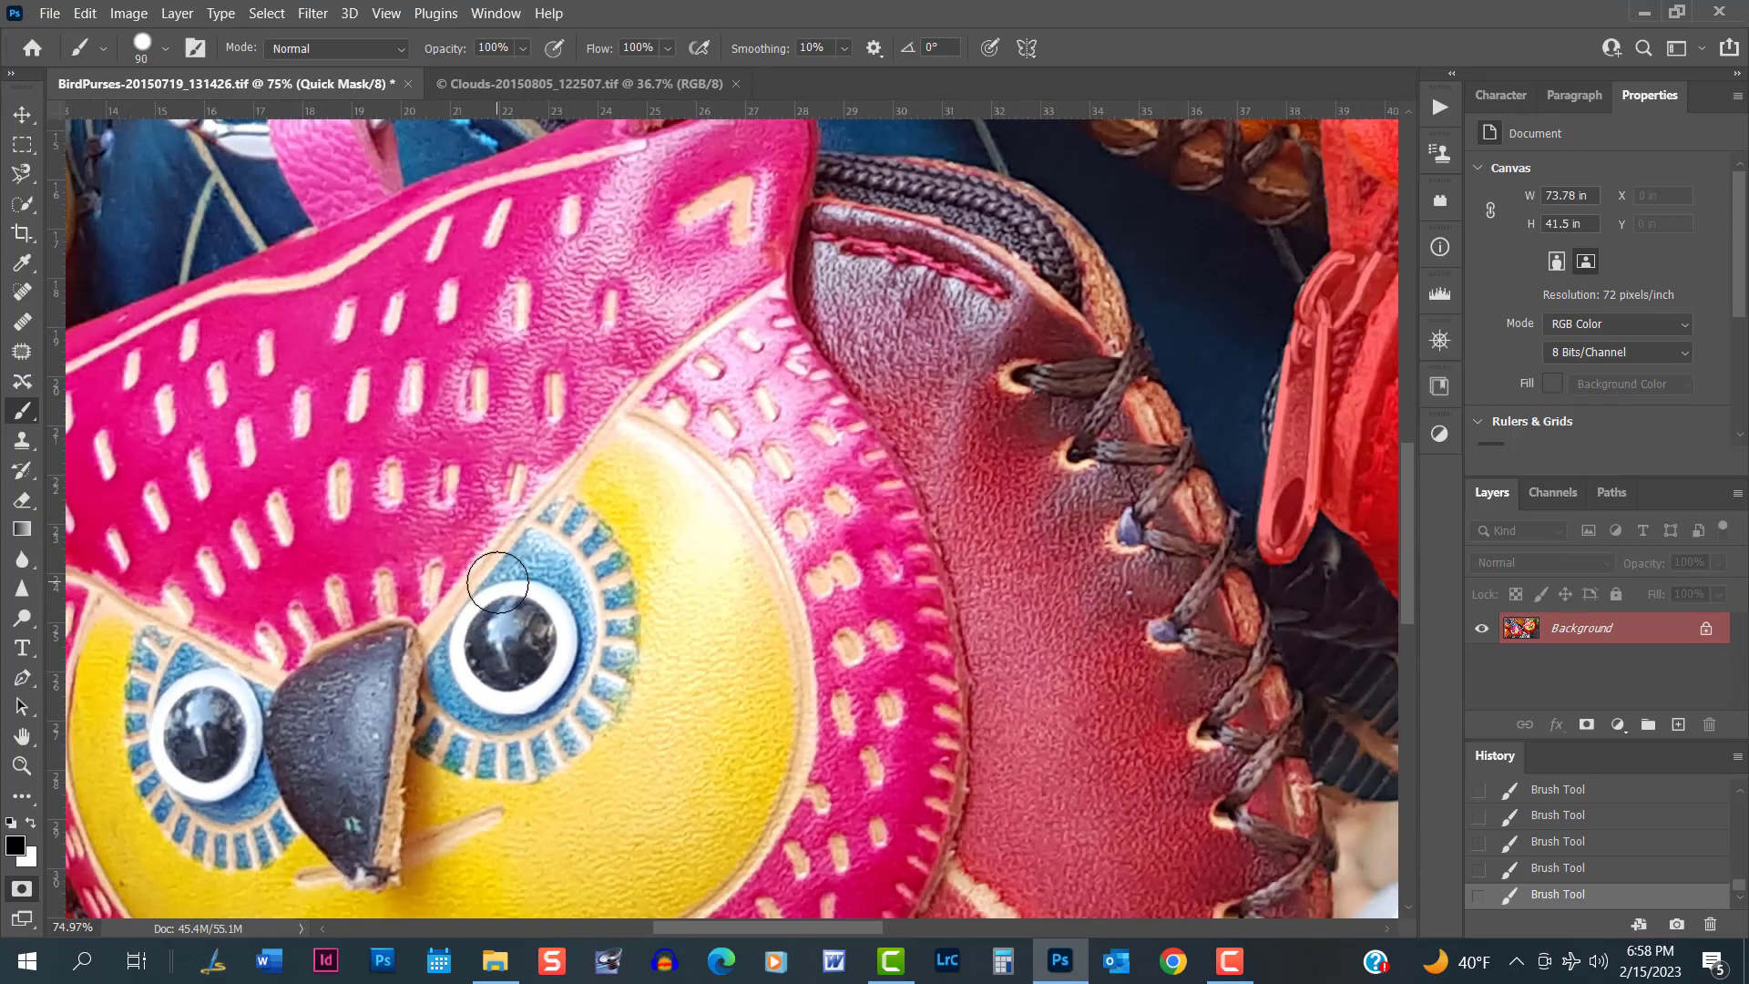
key(space)
drag(688, 599, 702, 543)
scroll(702, 544, down, 5)
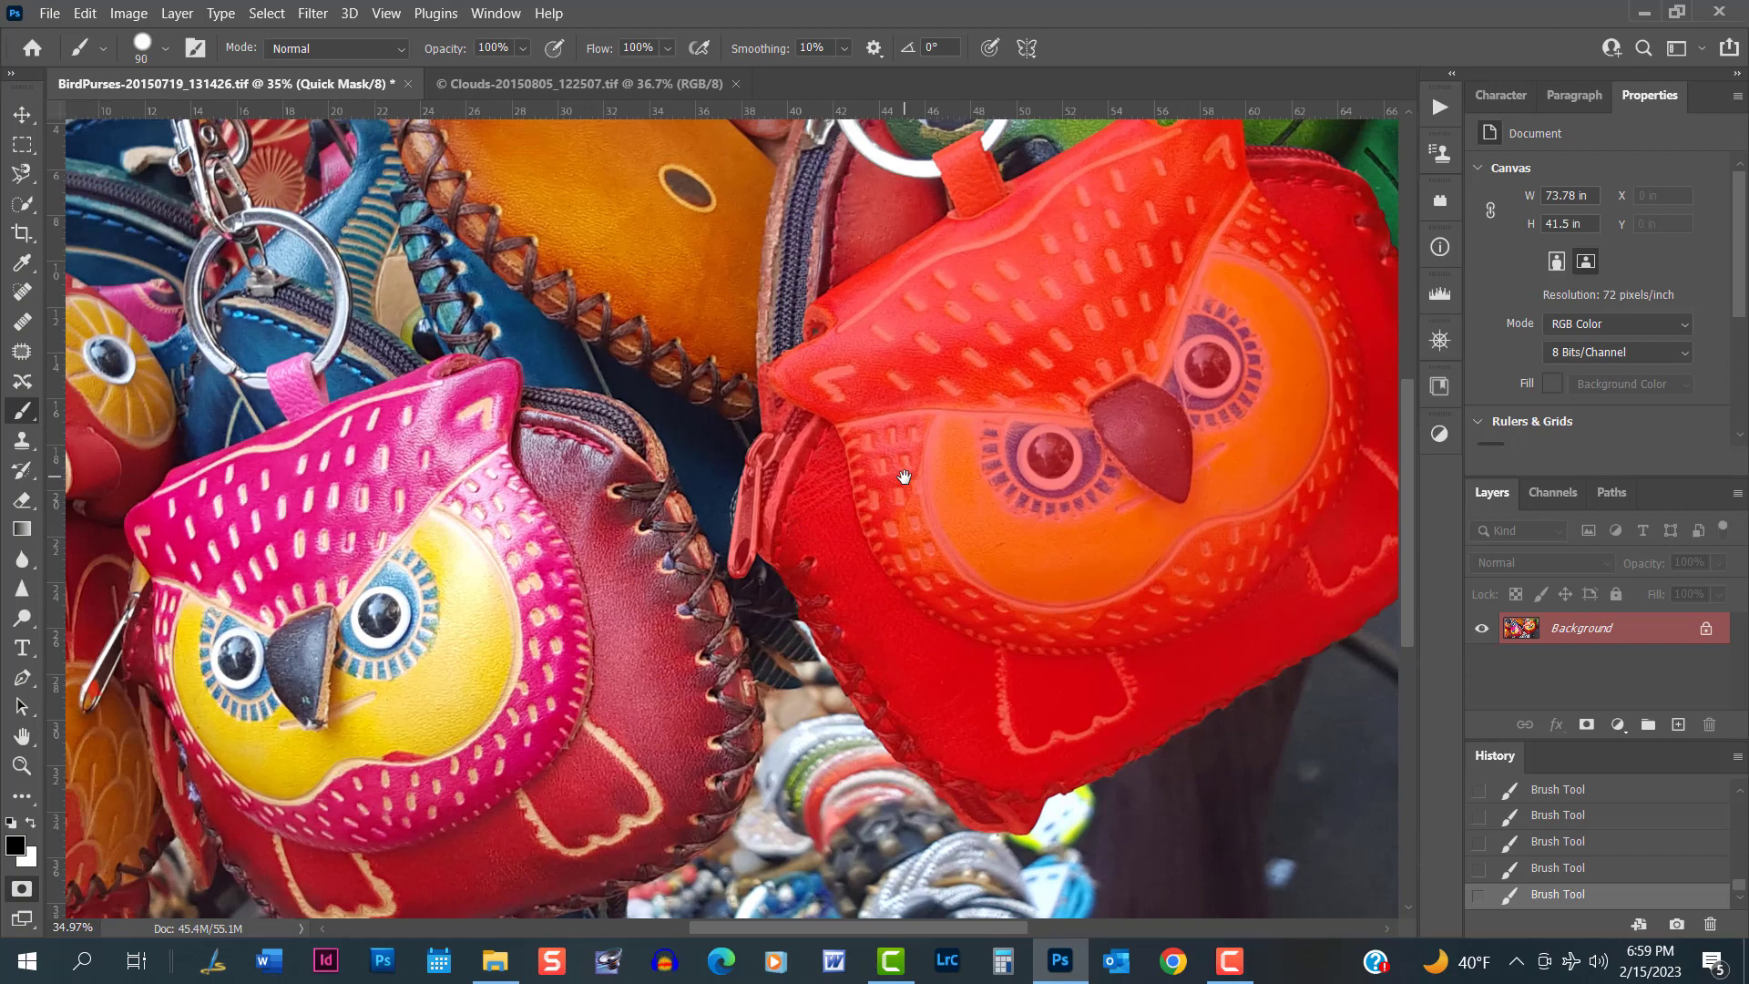
drag(905, 476, 566, 522)
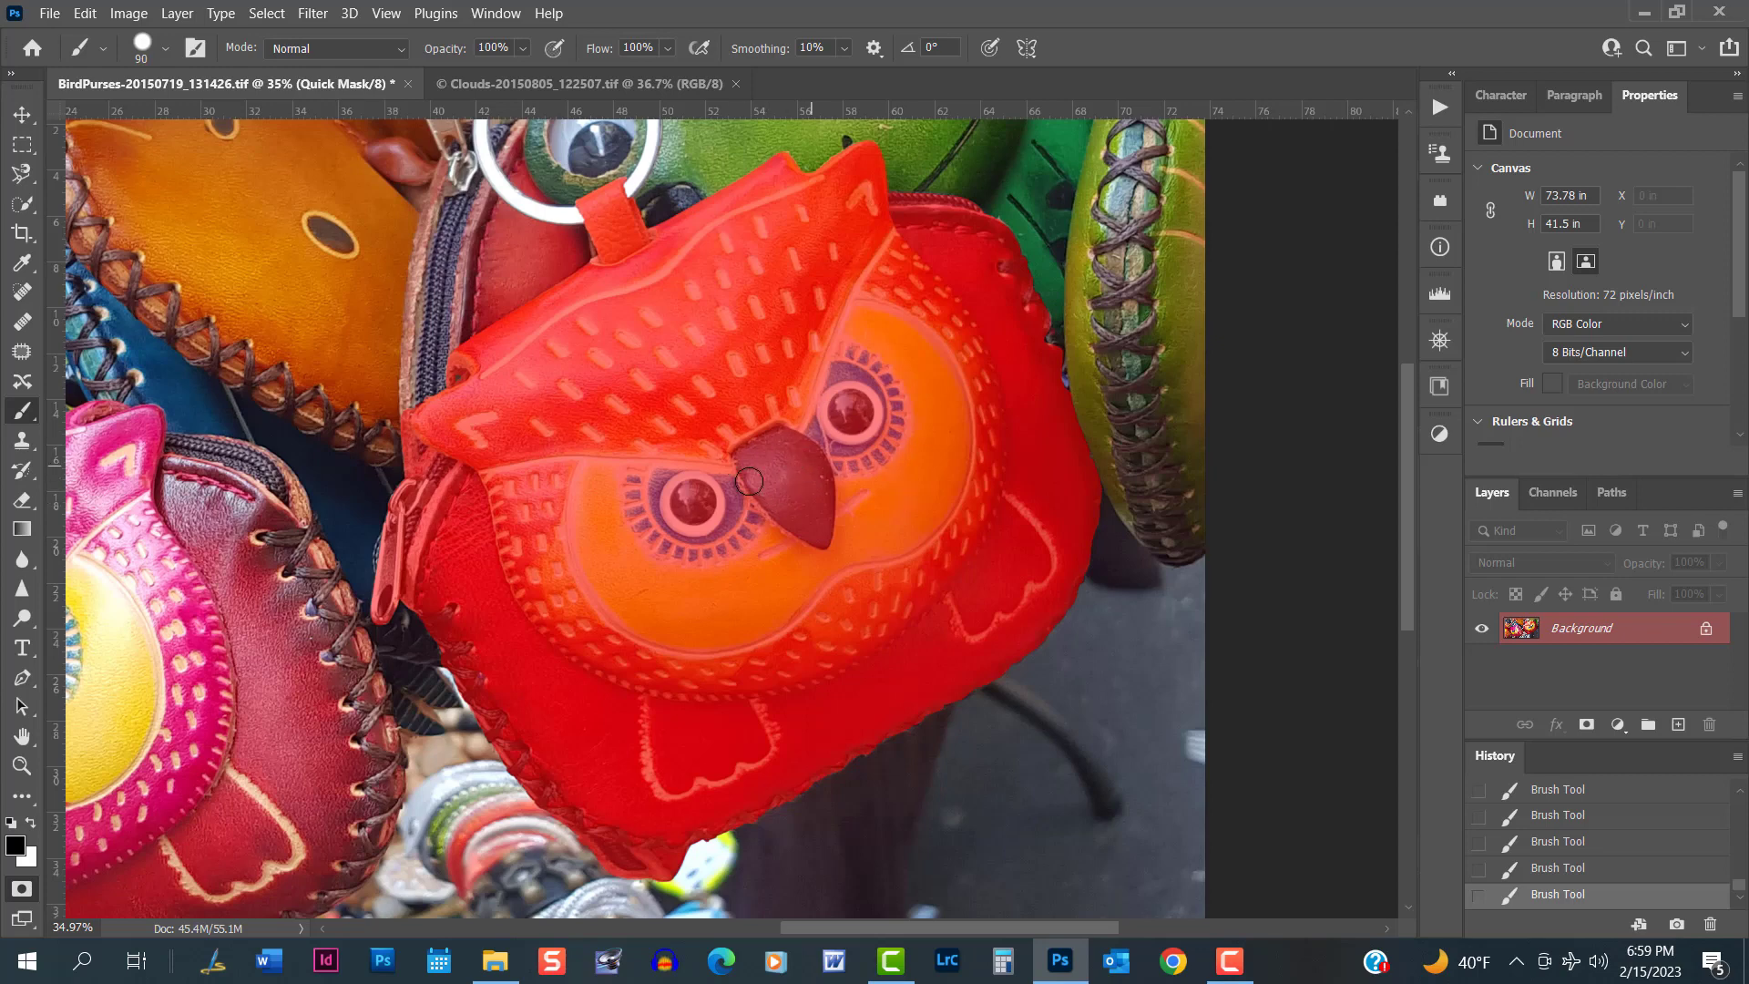
Compare the Quick Mask overlay with the resulting selection outline, and inspect the outline near the owl flap's left tip.
click(21, 890)
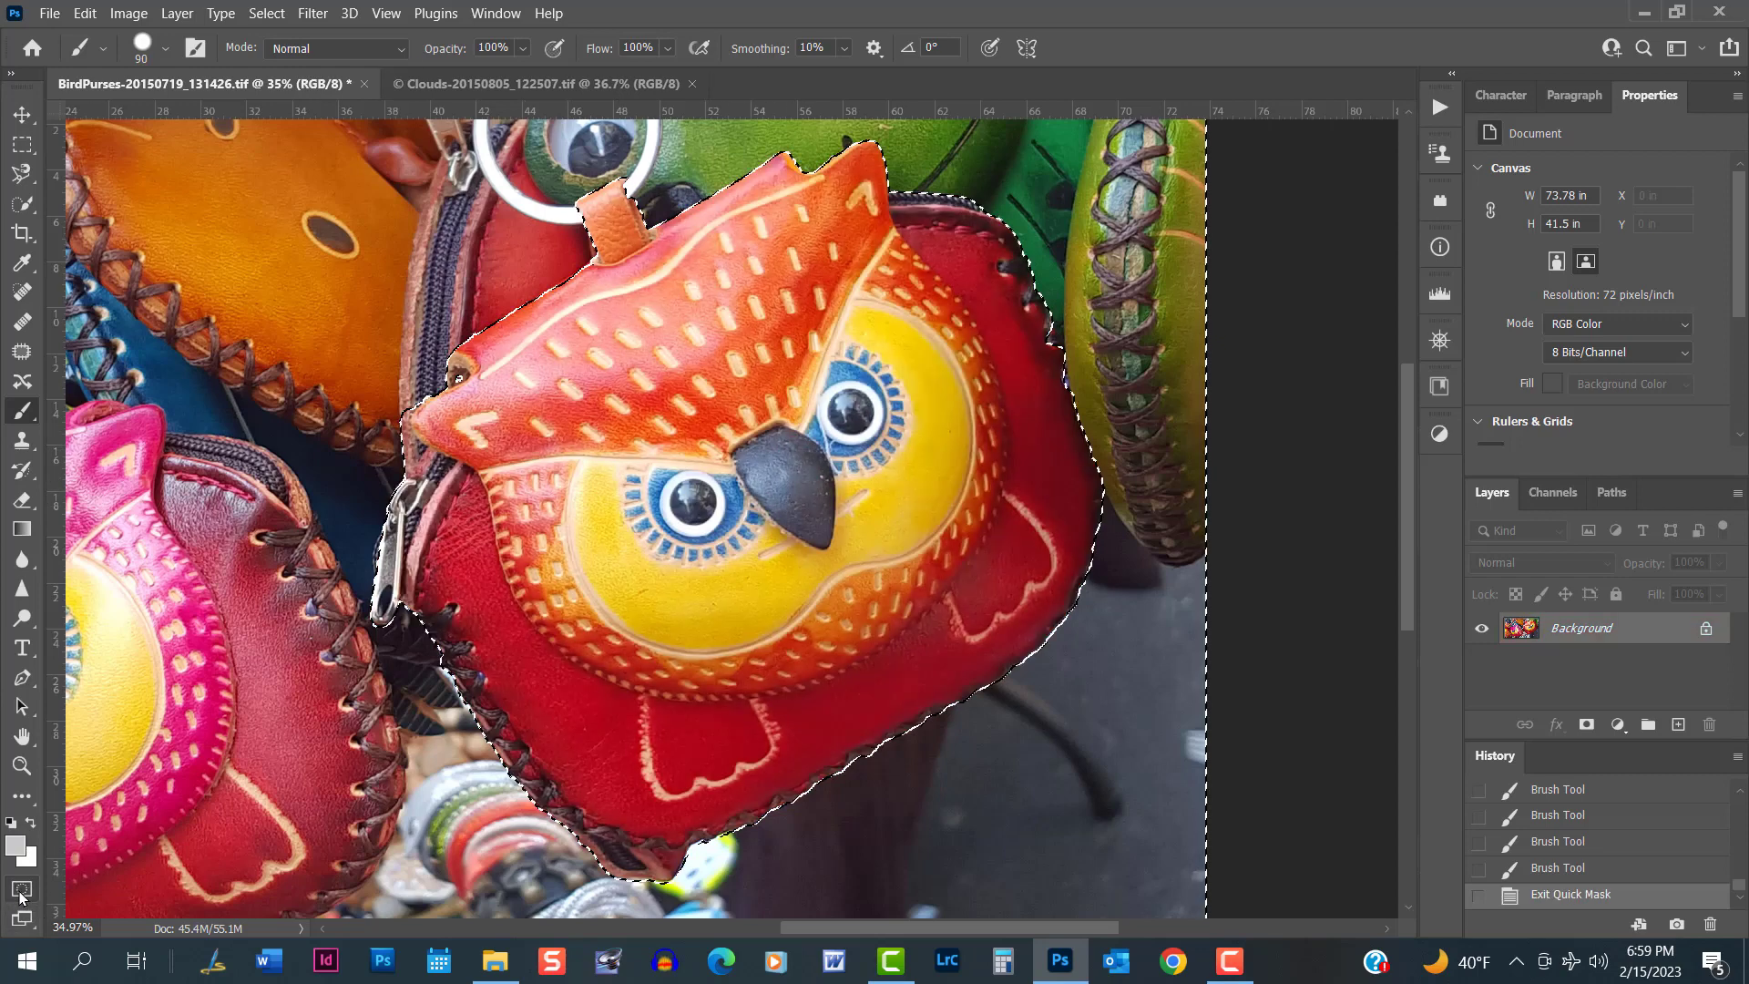
click(21, 890)
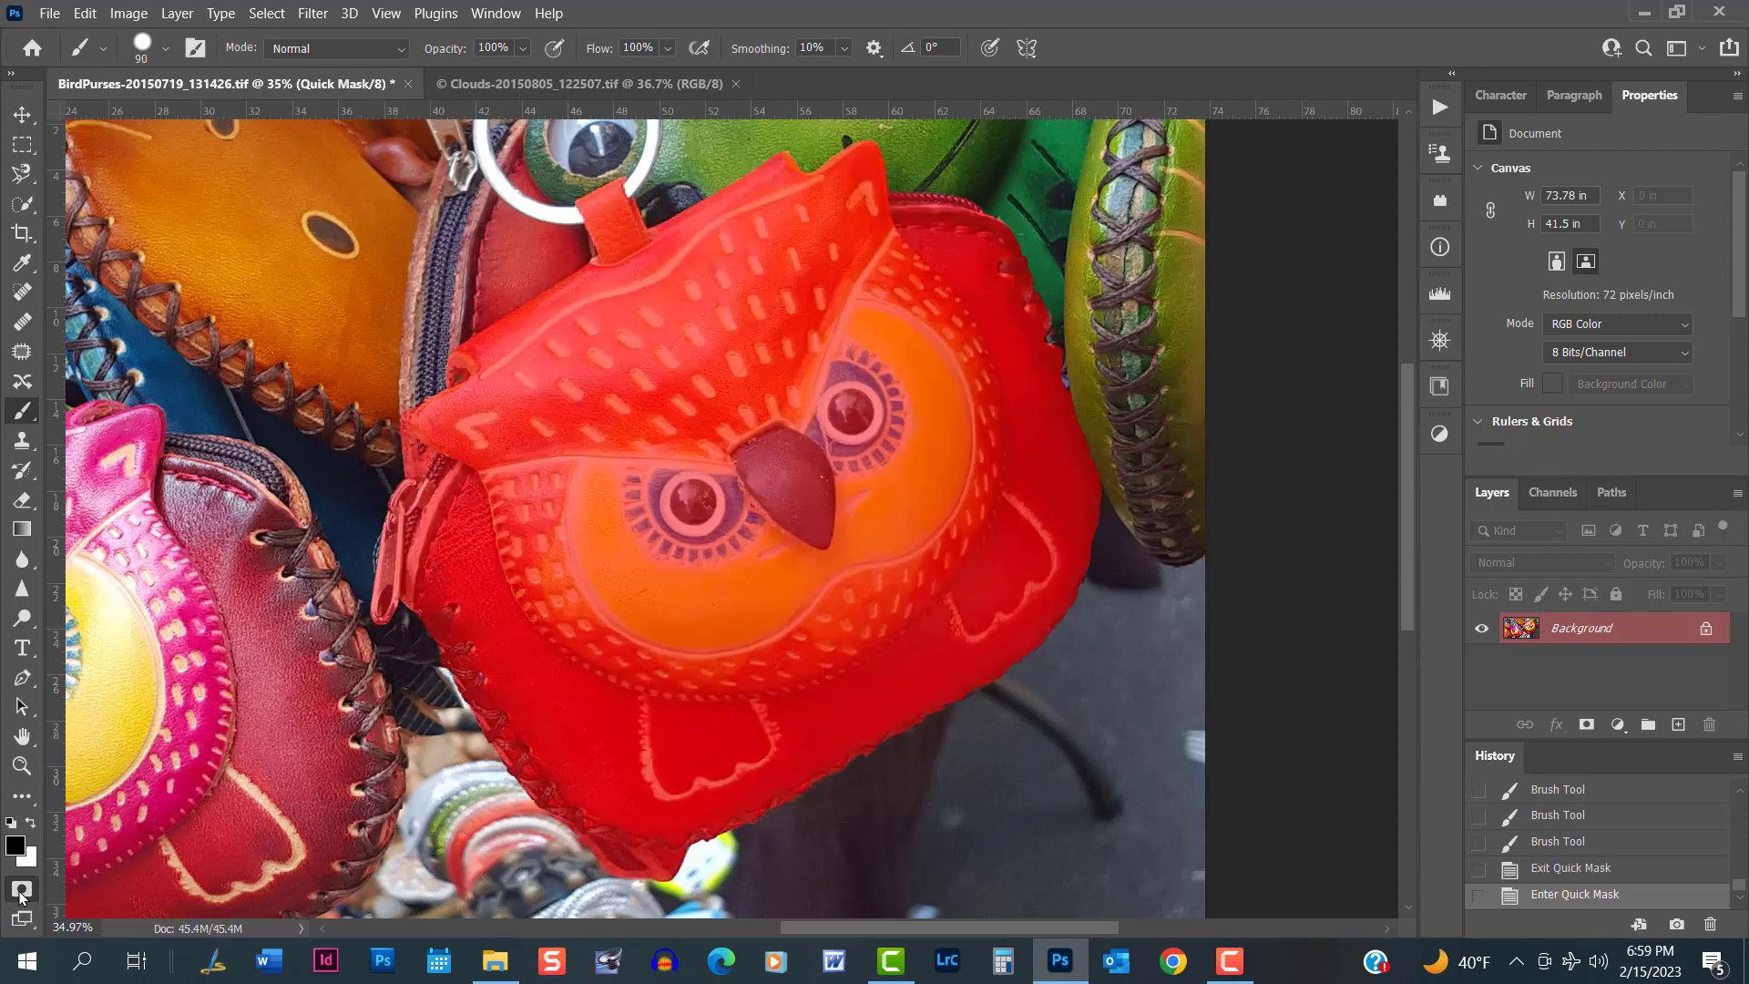
click(21, 890)
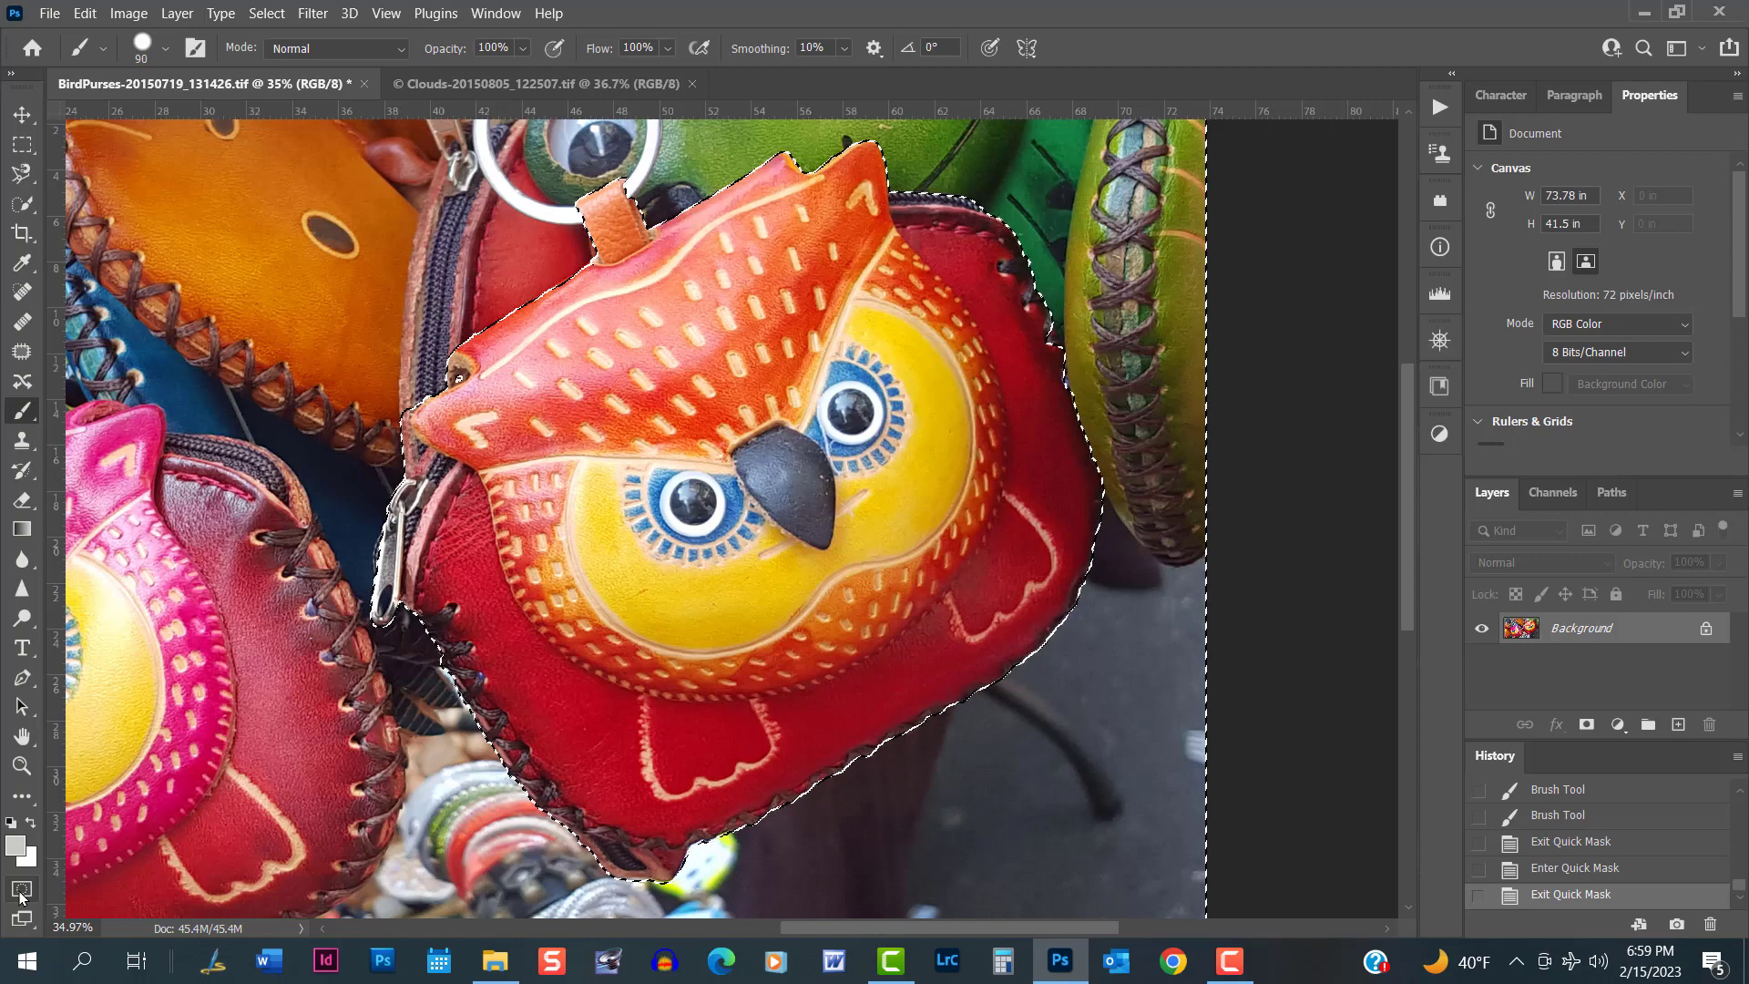
scroll(392, 414, up, 5)
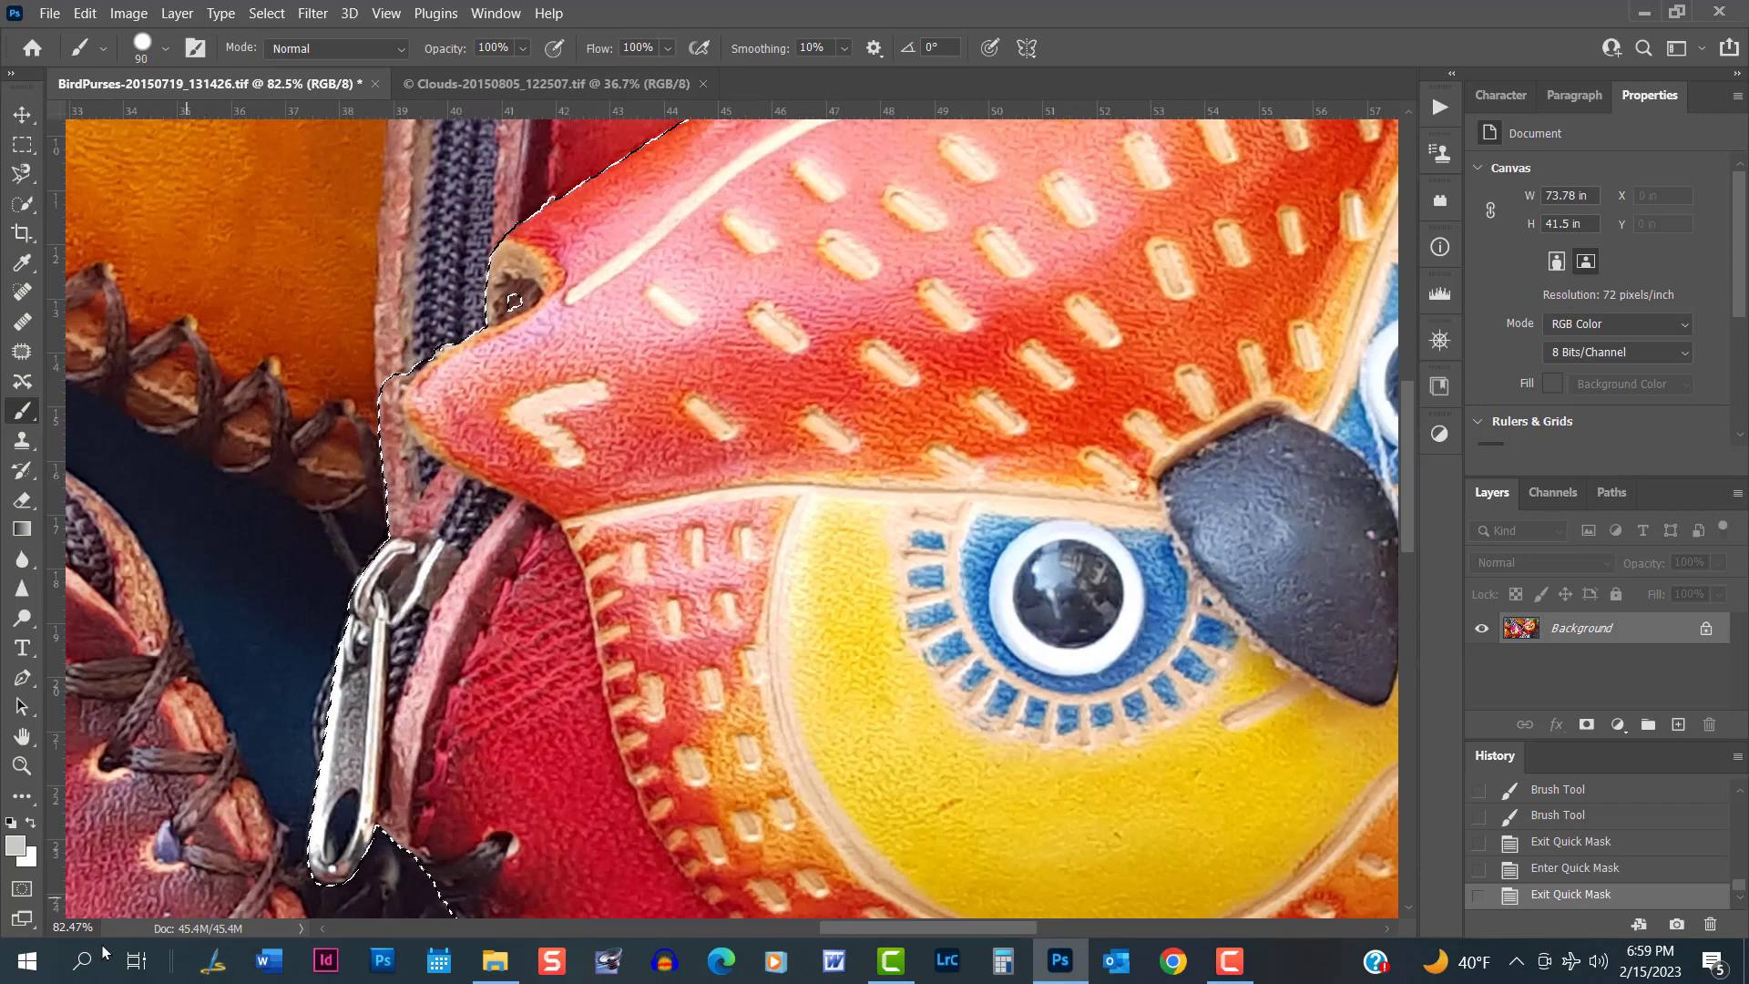
Re-enter Quick Mask and paint white to remove the excess mask beside and below the left tip of the owl's flap.
click(22, 888)
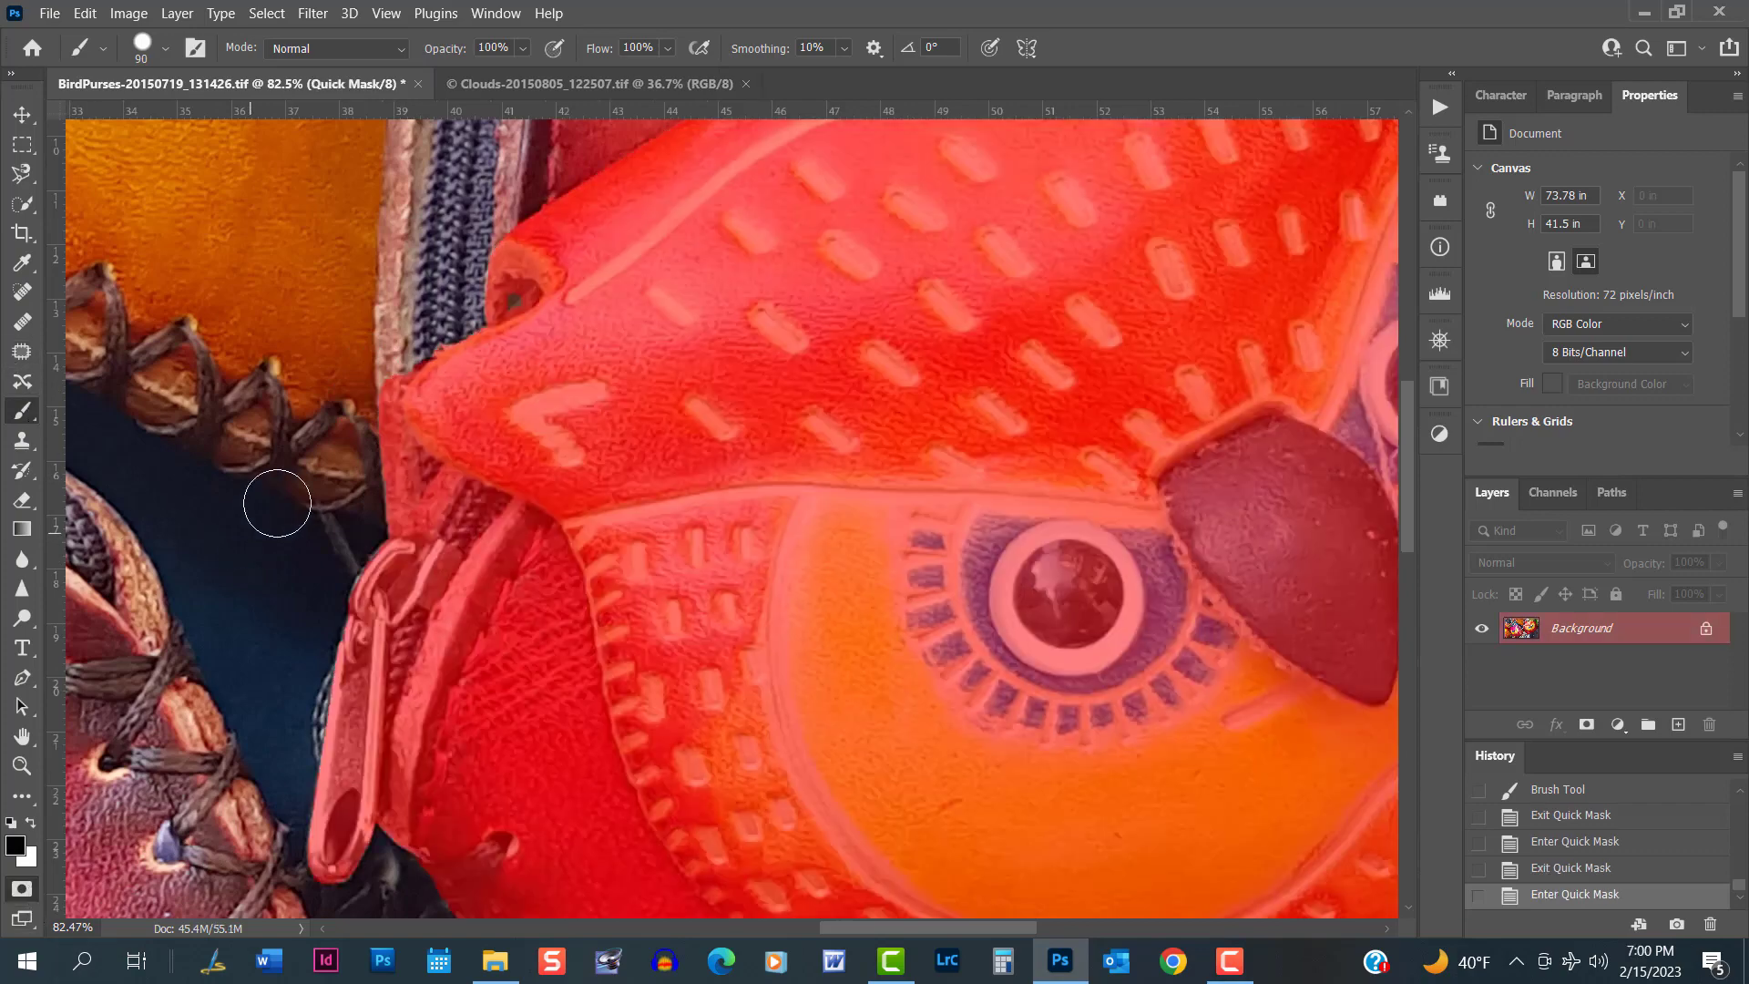
click(30, 823)
mouse_move(404, 498)
mouse_down()
mouse_move(375, 460)
mouse_move(369, 387)
mouse_move(389, 354)
mouse_move(370, 405)
mouse_move(400, 492)
mouse_up()
scroll(387, 394, up, 3)
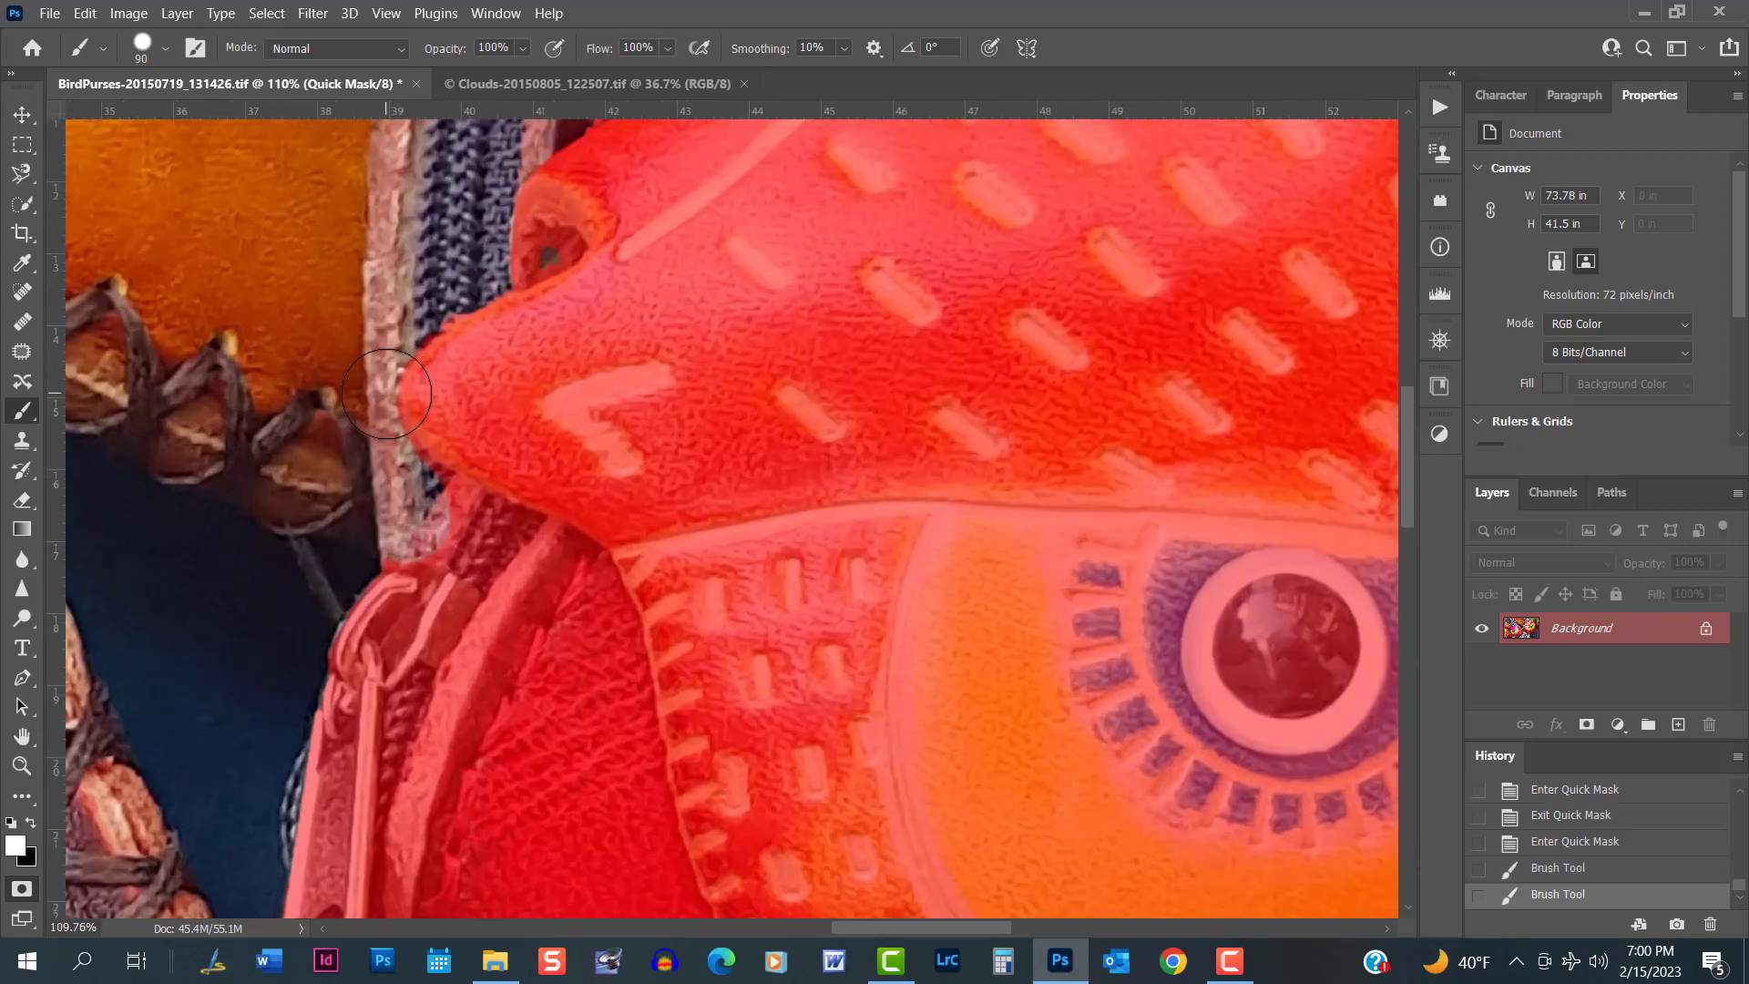
Reduce the brush to 45 px and paint white over the leftover mask between the flap tip and the zipper slider.
key(bracketleft)
key(bracketleft)
key(bracketleft)
key(bracketleft)
key(bracketleft)
scroll(433, 505, up, 3)
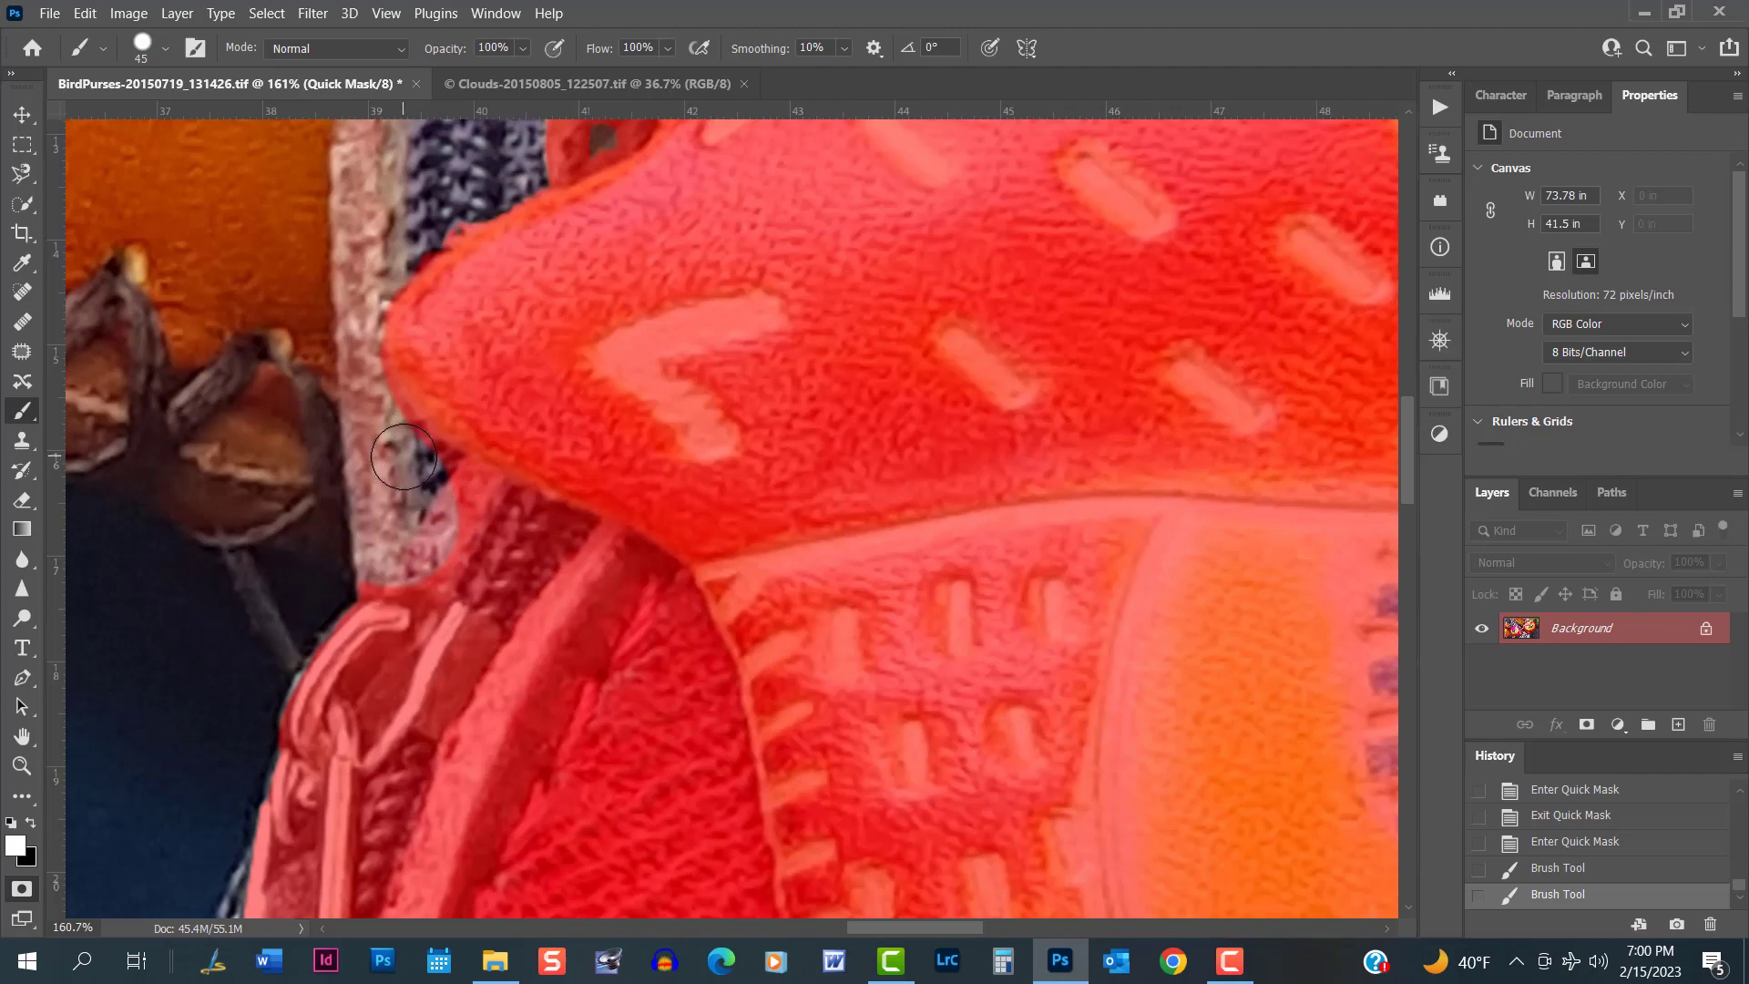
mouse_move(403, 454)
mouse_down()
mouse_move(460, 490)
mouse_move(445, 547)
mouse_move(428, 567)
mouse_move(335, 554)
mouse_up()
scroll(336, 555, down, 3)
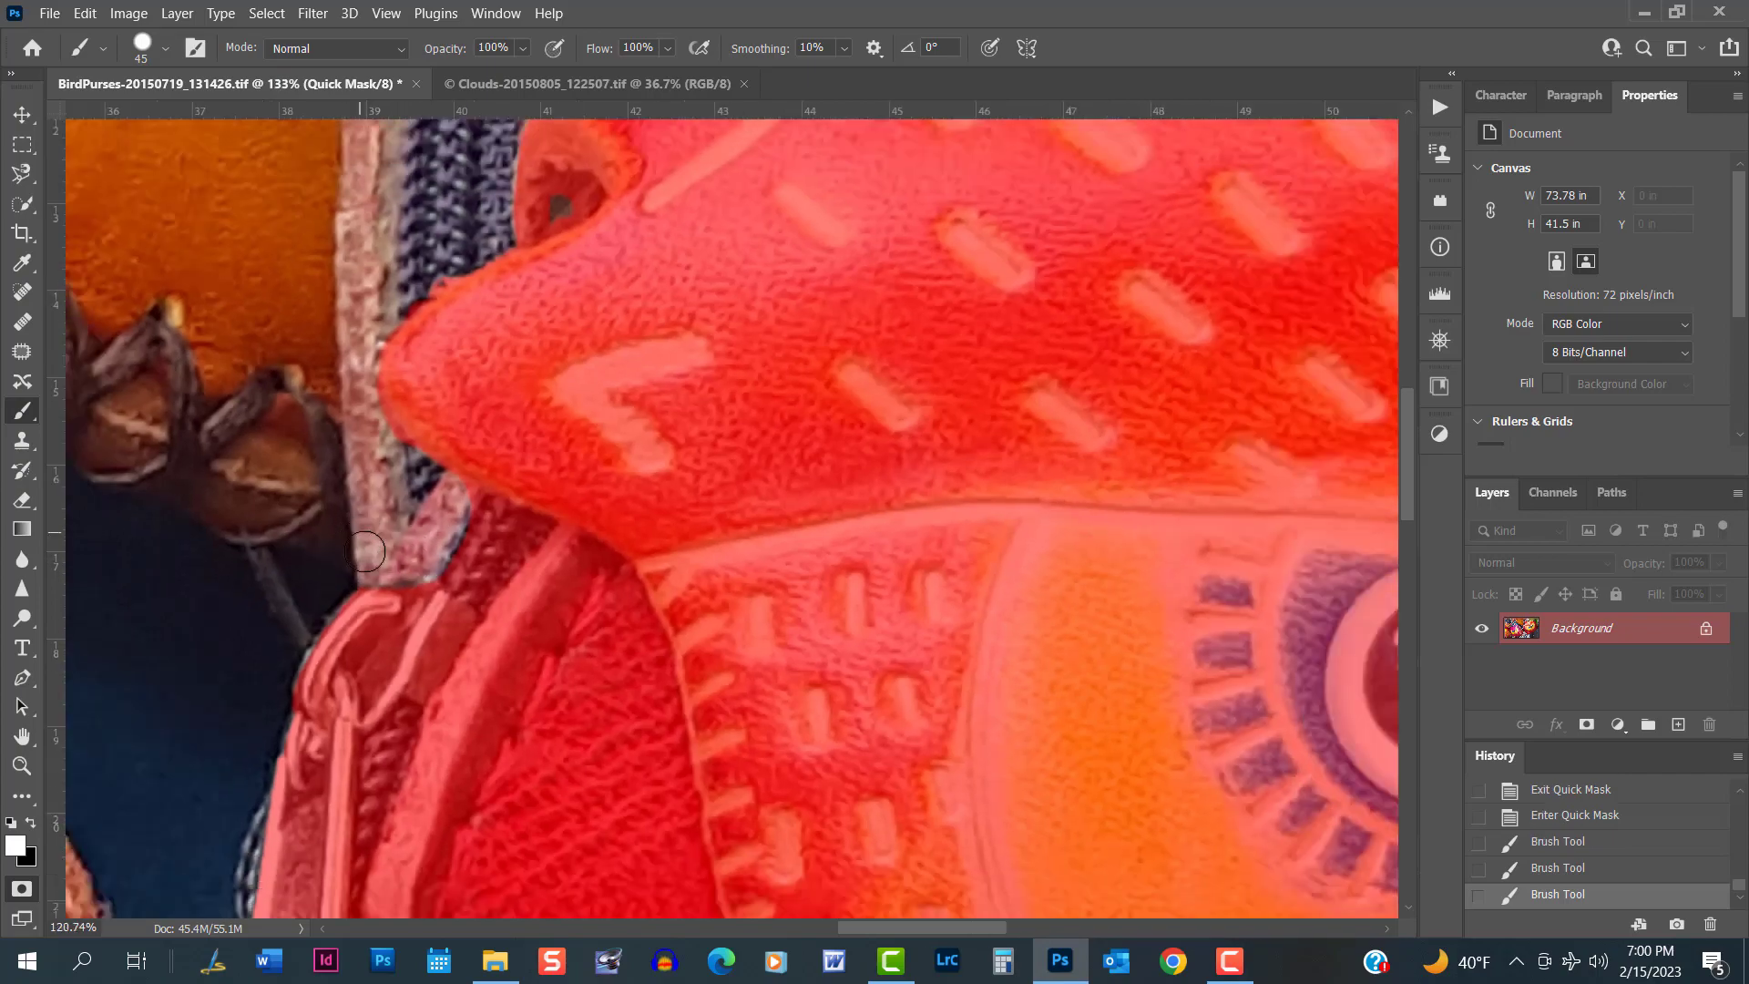
Switch back to black and paint over the uncovered zipper teeth along the outer edge of the zipper pull.
scroll(344, 719, down, 1)
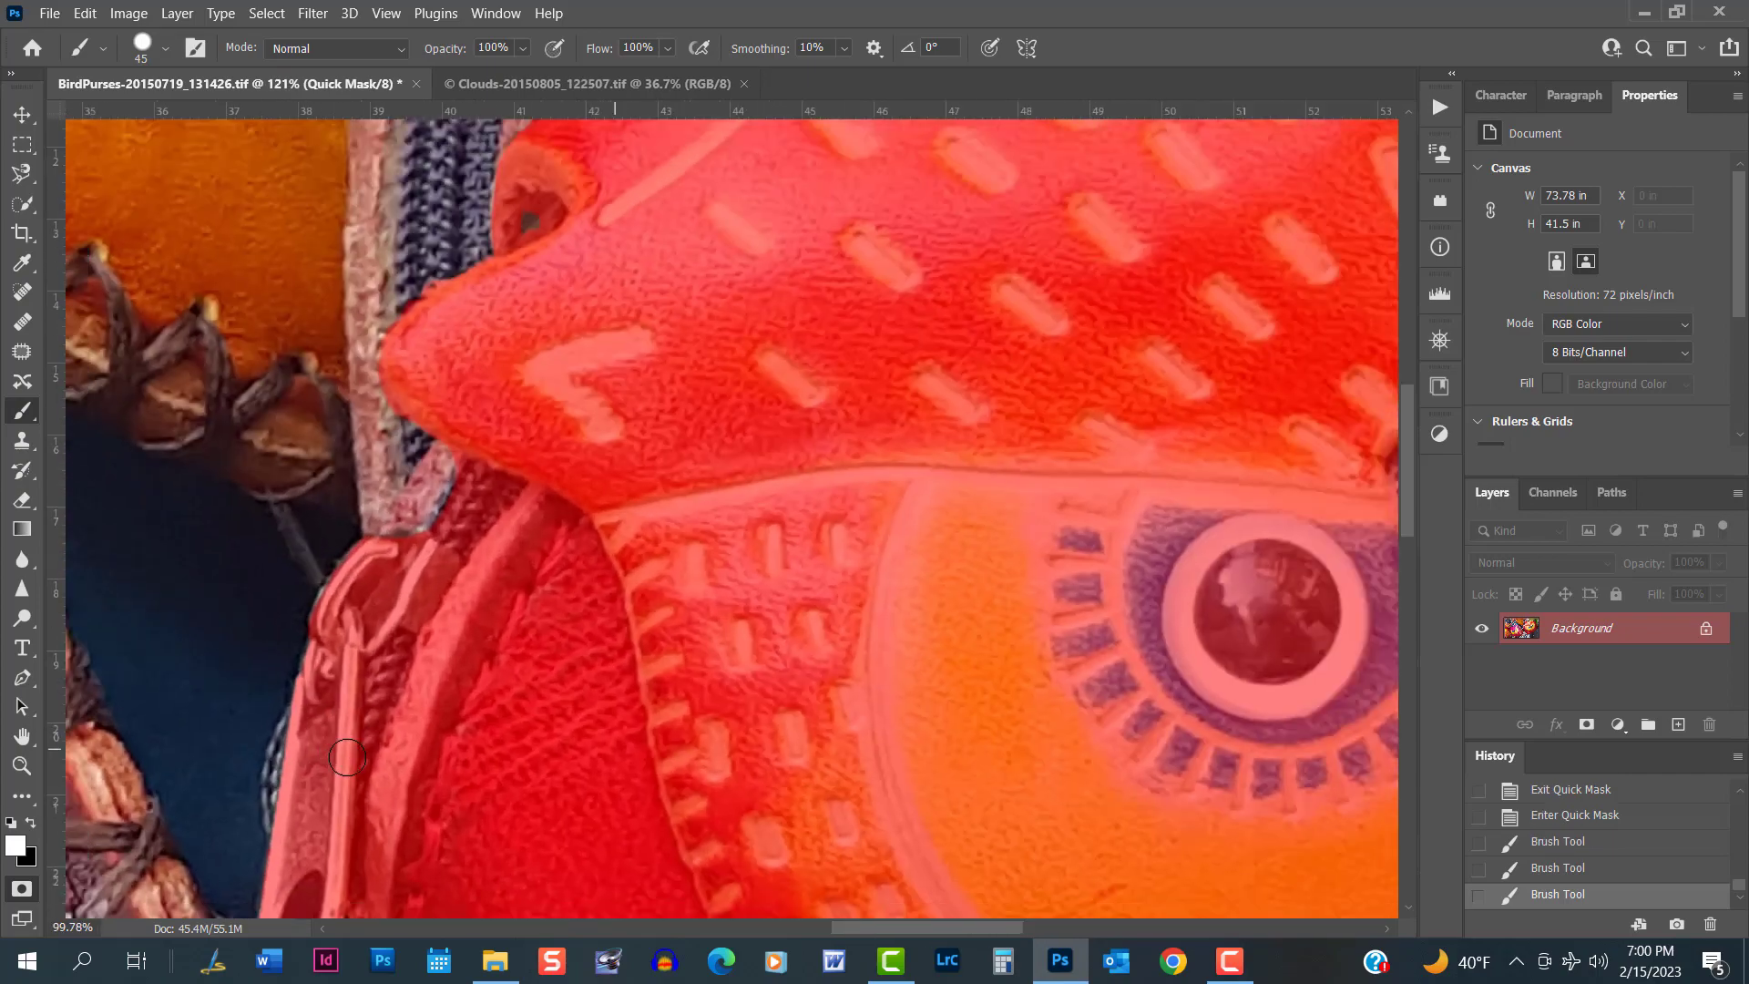
drag(402, 769, 488, 462)
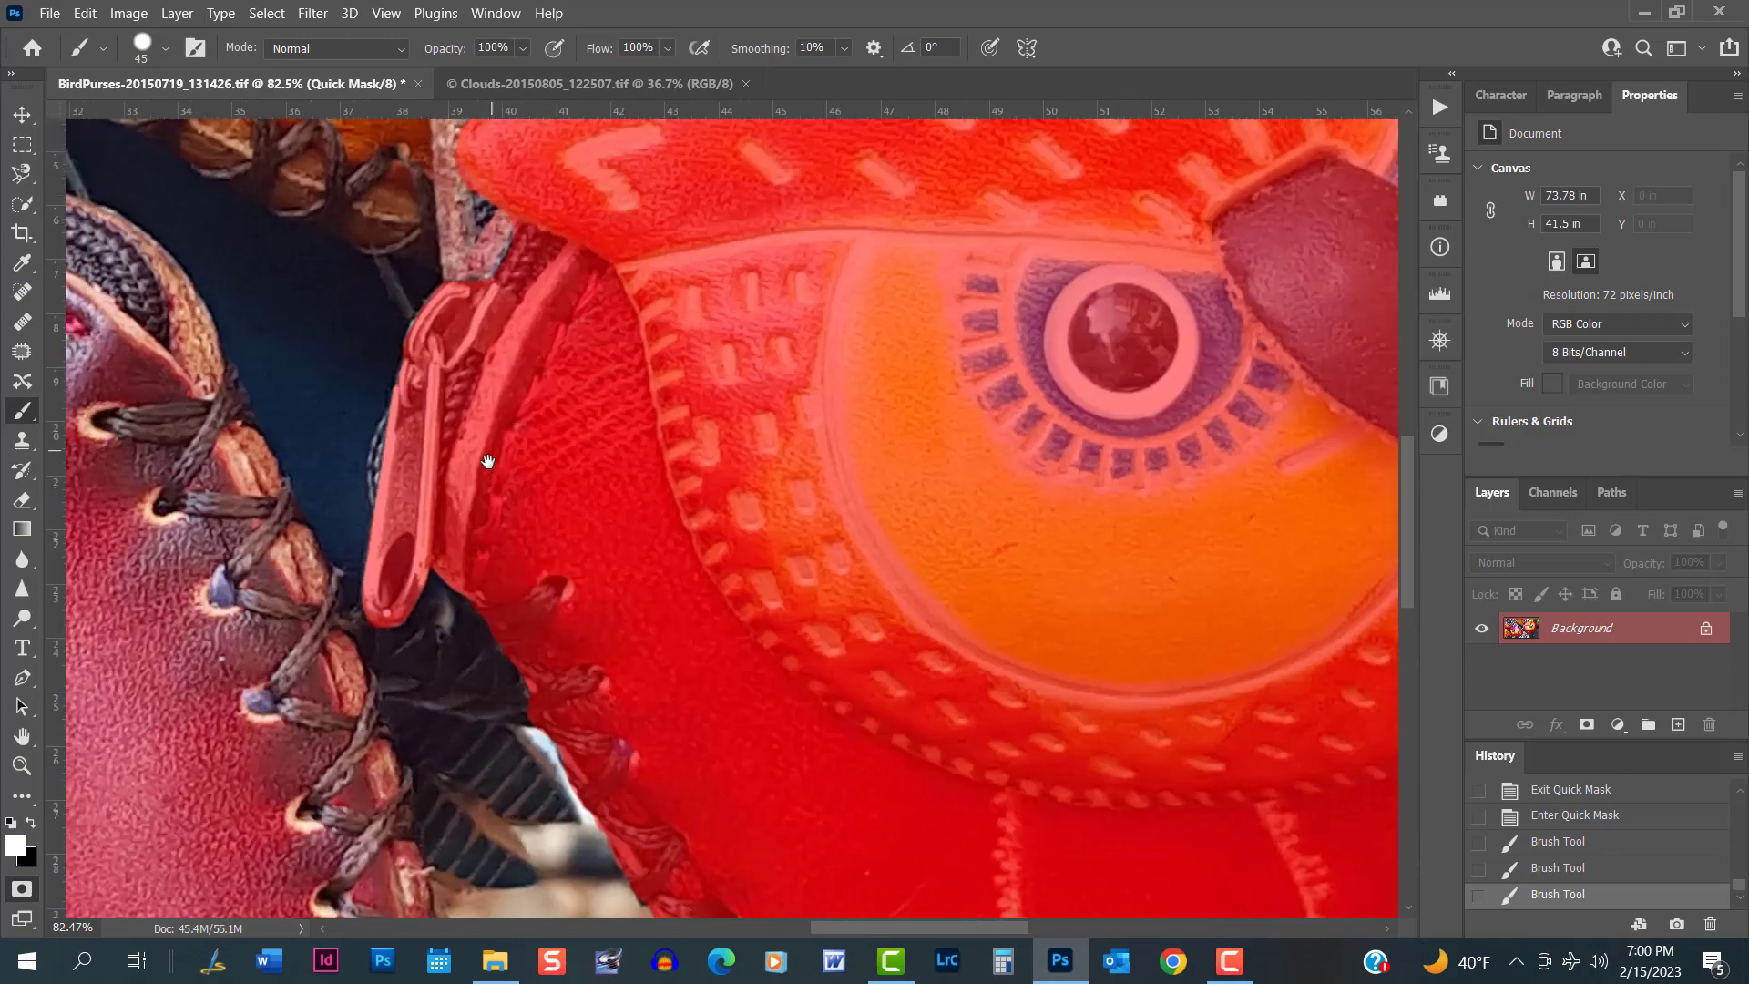
scroll(402, 447, up, 6)
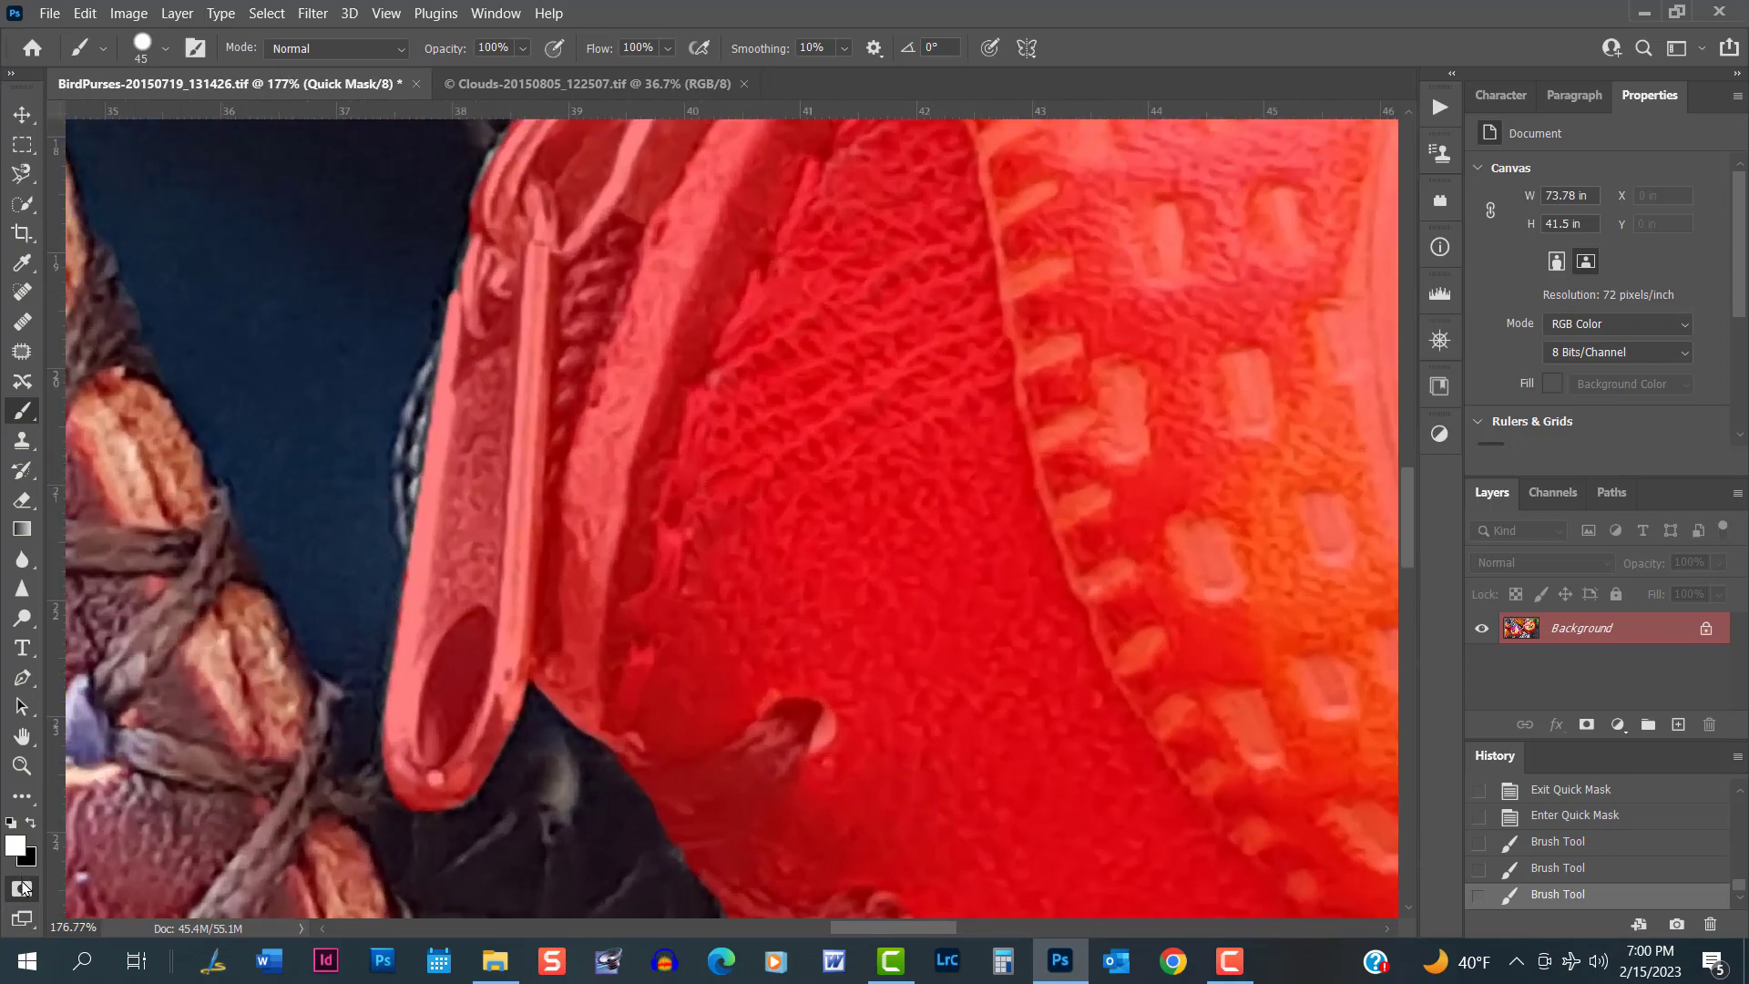
click(32, 824)
mouse_move(460, 375)
mouse_down()
mouse_move(426, 401)
mouse_move(421, 446)
mouse_move(433, 511)
mouse_move(456, 398)
mouse_move(431, 484)
mouse_move(480, 546)
mouse_move(474, 583)
mouse_up()
scroll(573, 601, down, 3)
scroll(564, 679, down, 5)
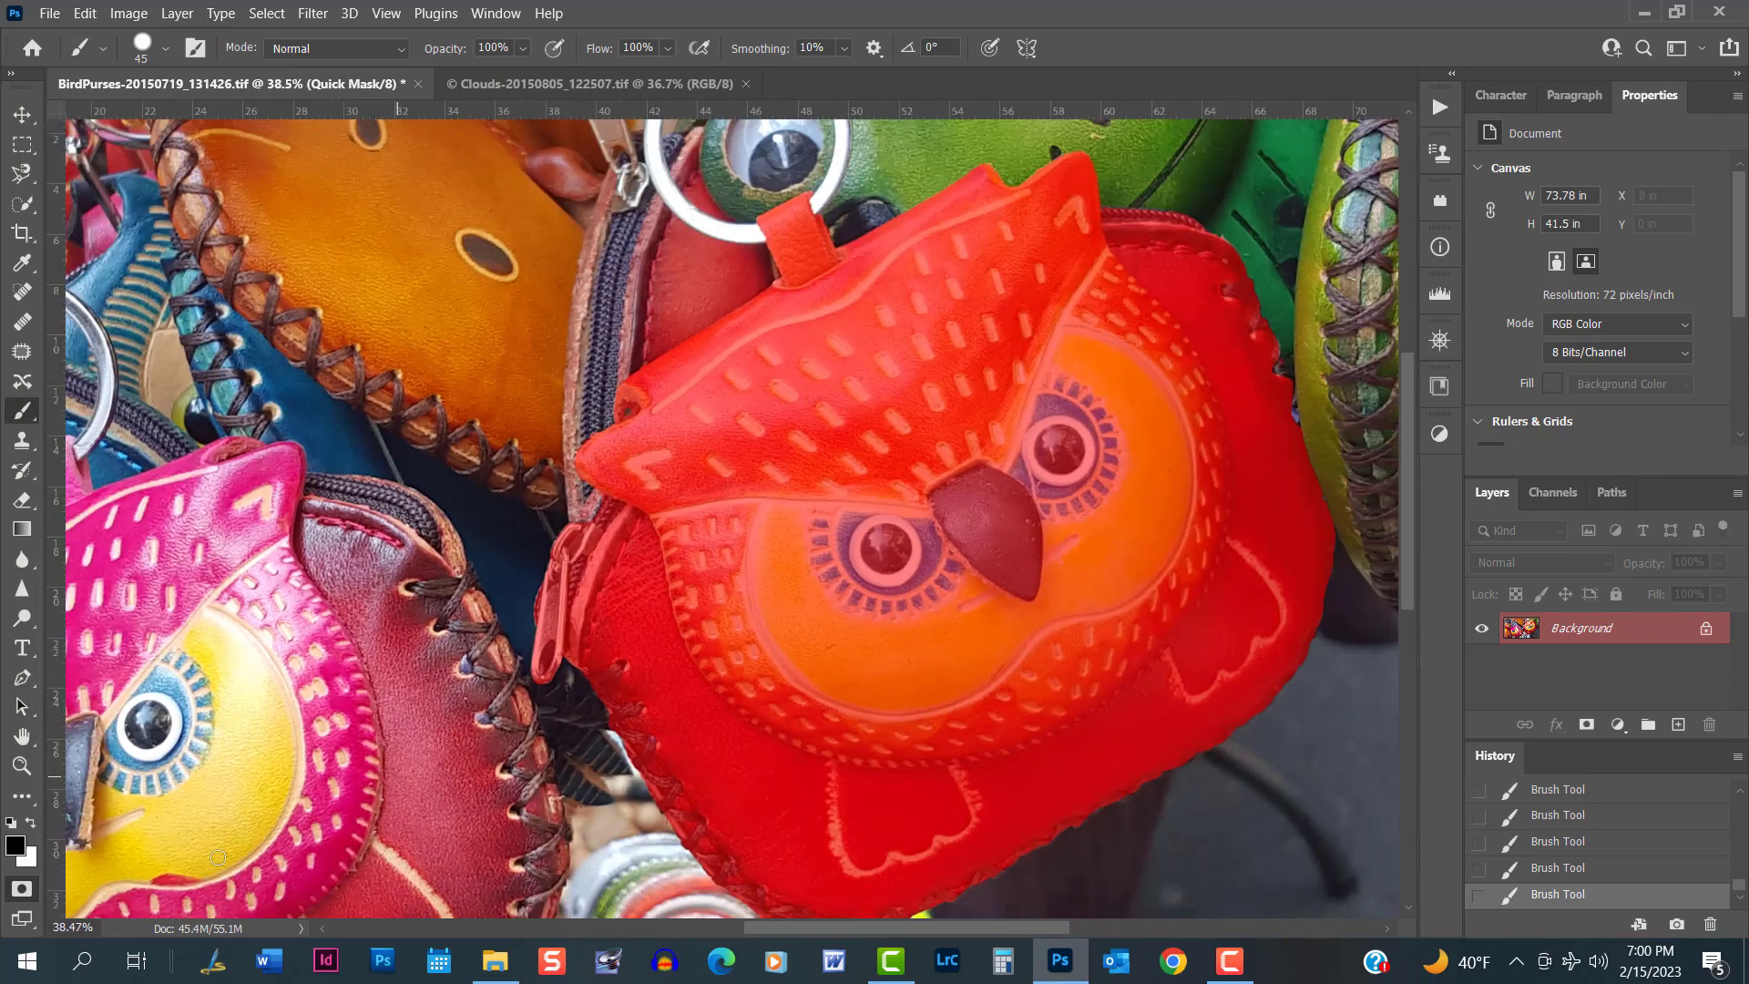
Exit Quick Mask and try mask color 00ffb4 in the Quick Mask options, cancelling the color change.
double_click(23, 889)
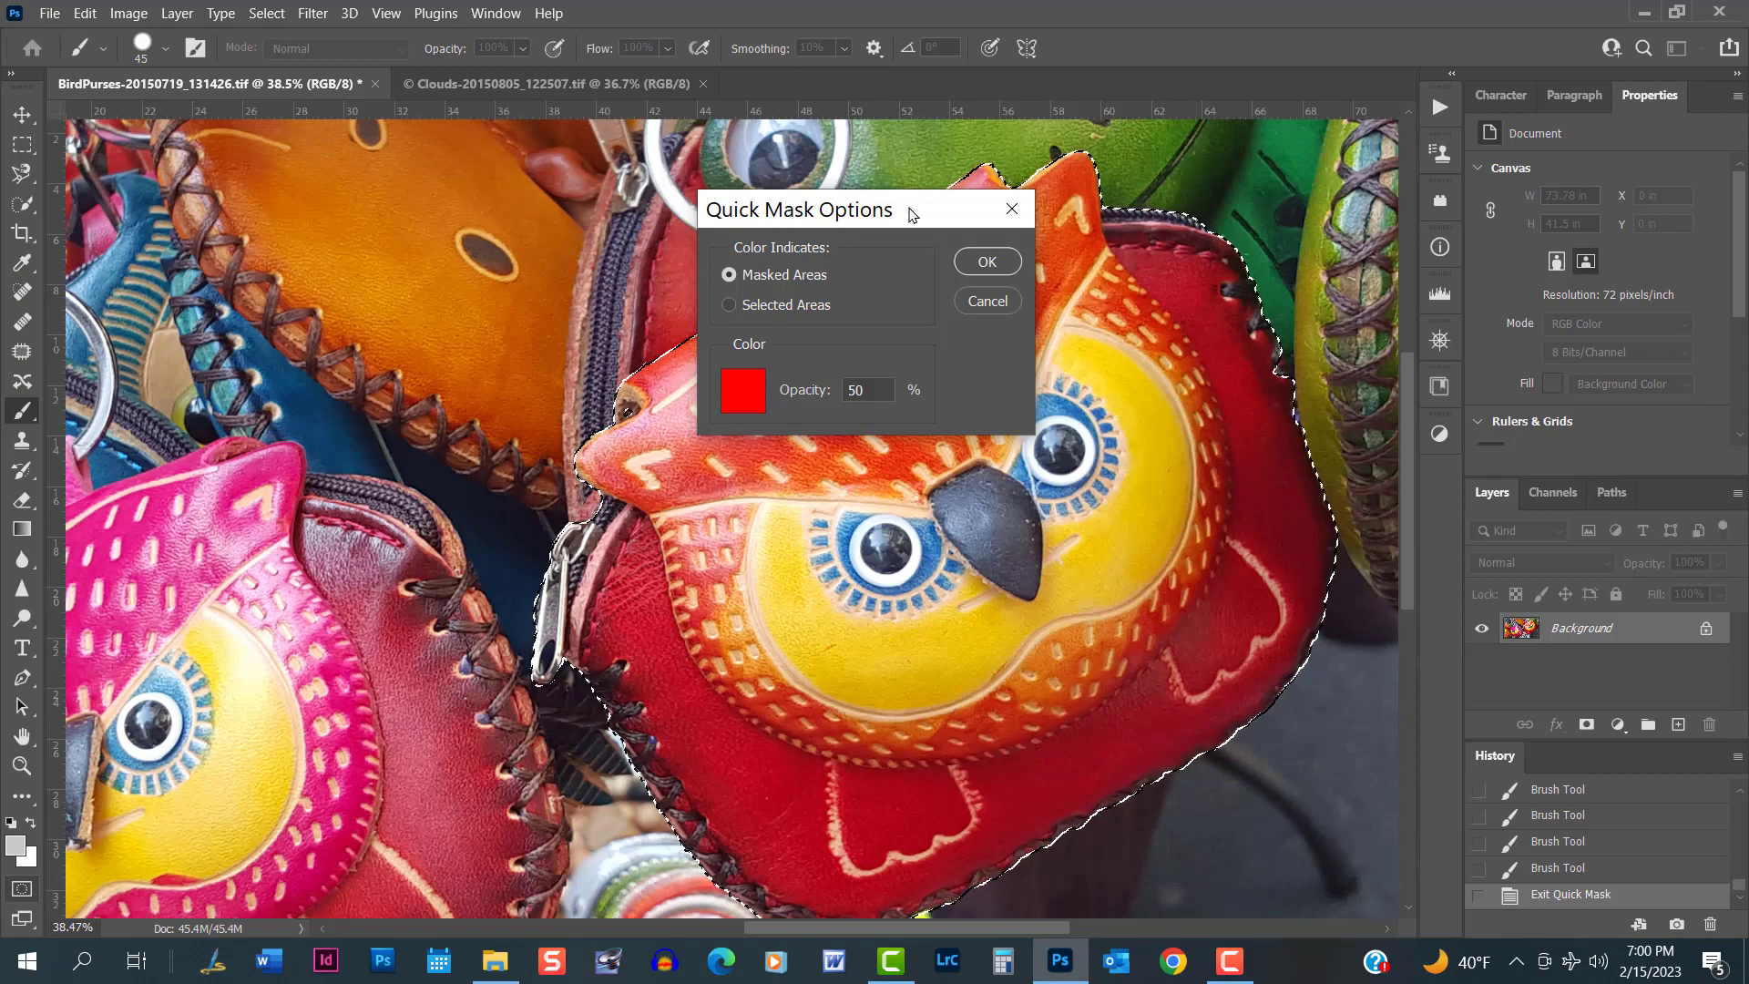
click(740, 399)
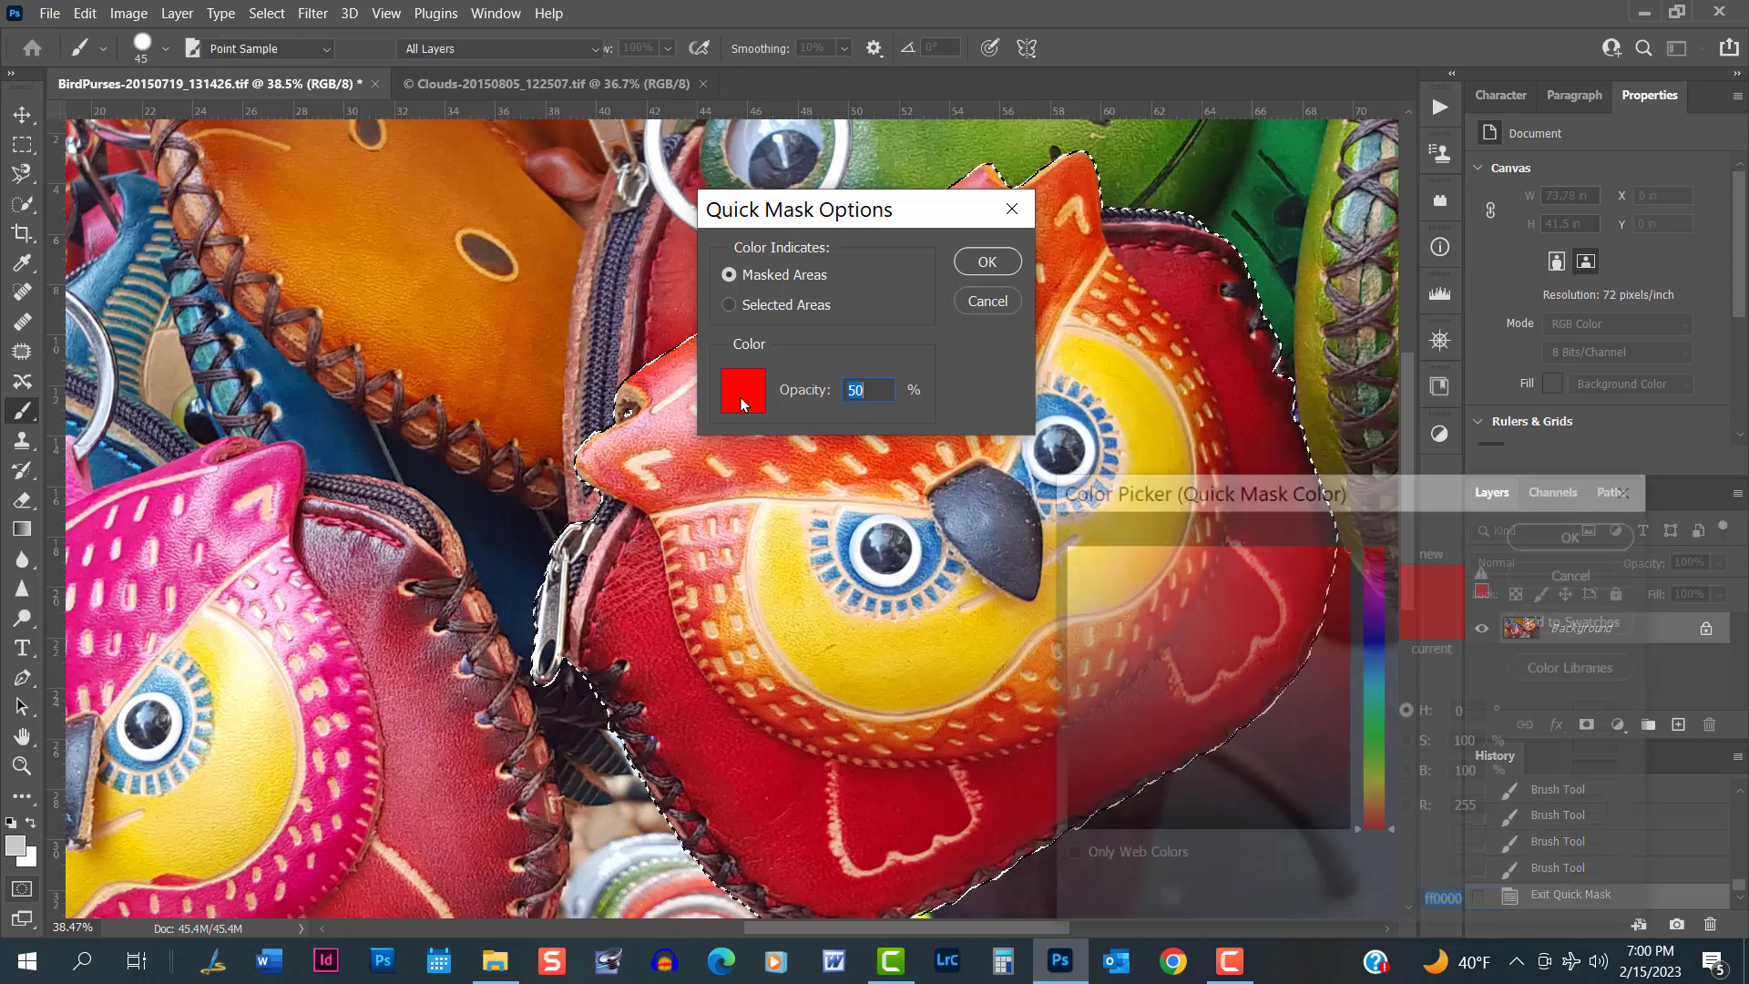
click(1379, 702)
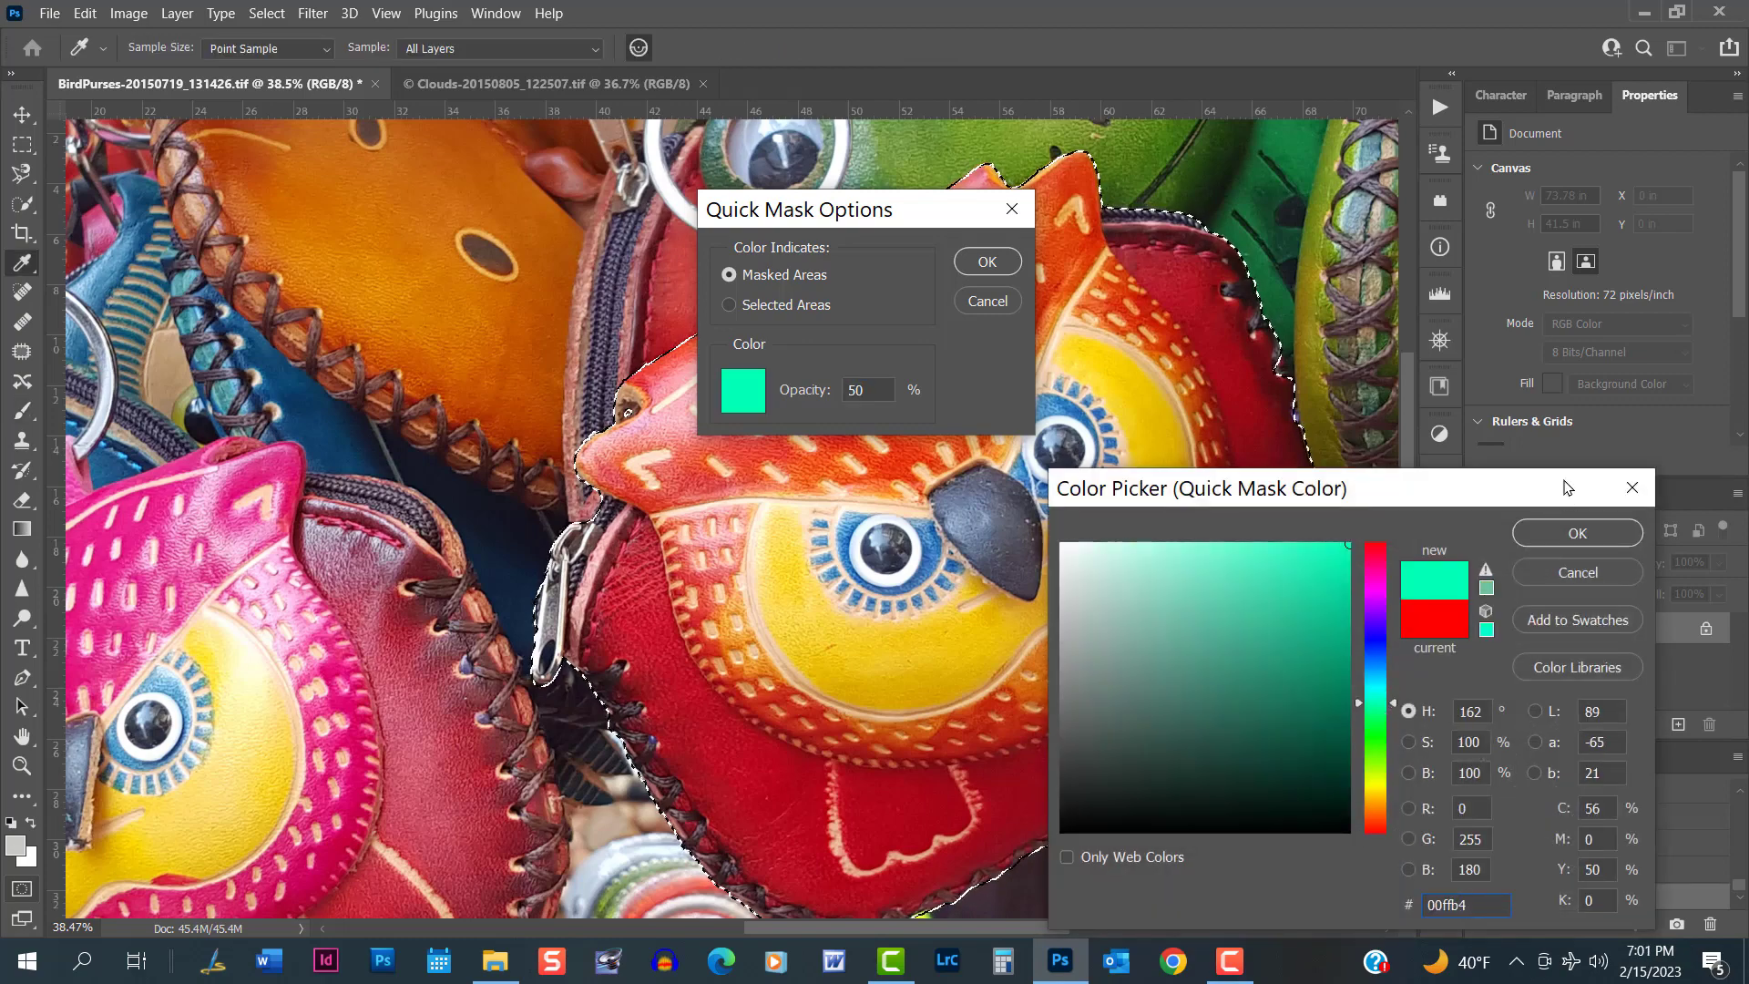
click(1533, 577)
click(981, 299)
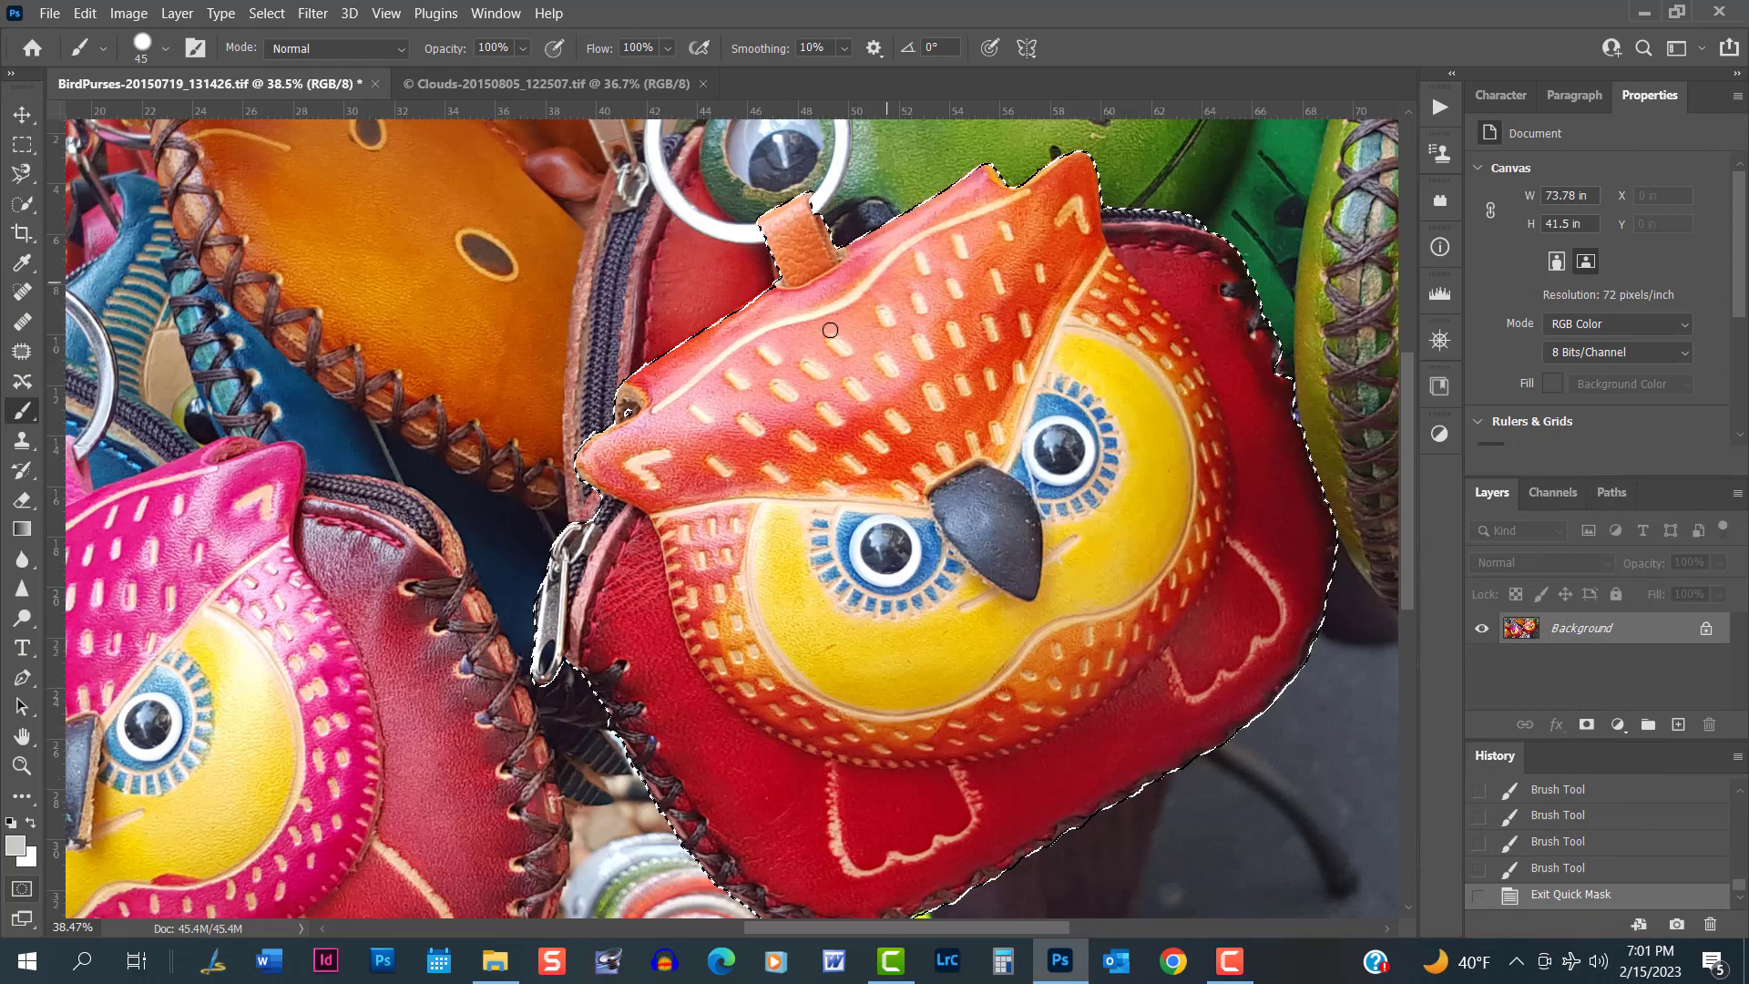
key(ctrl+0)
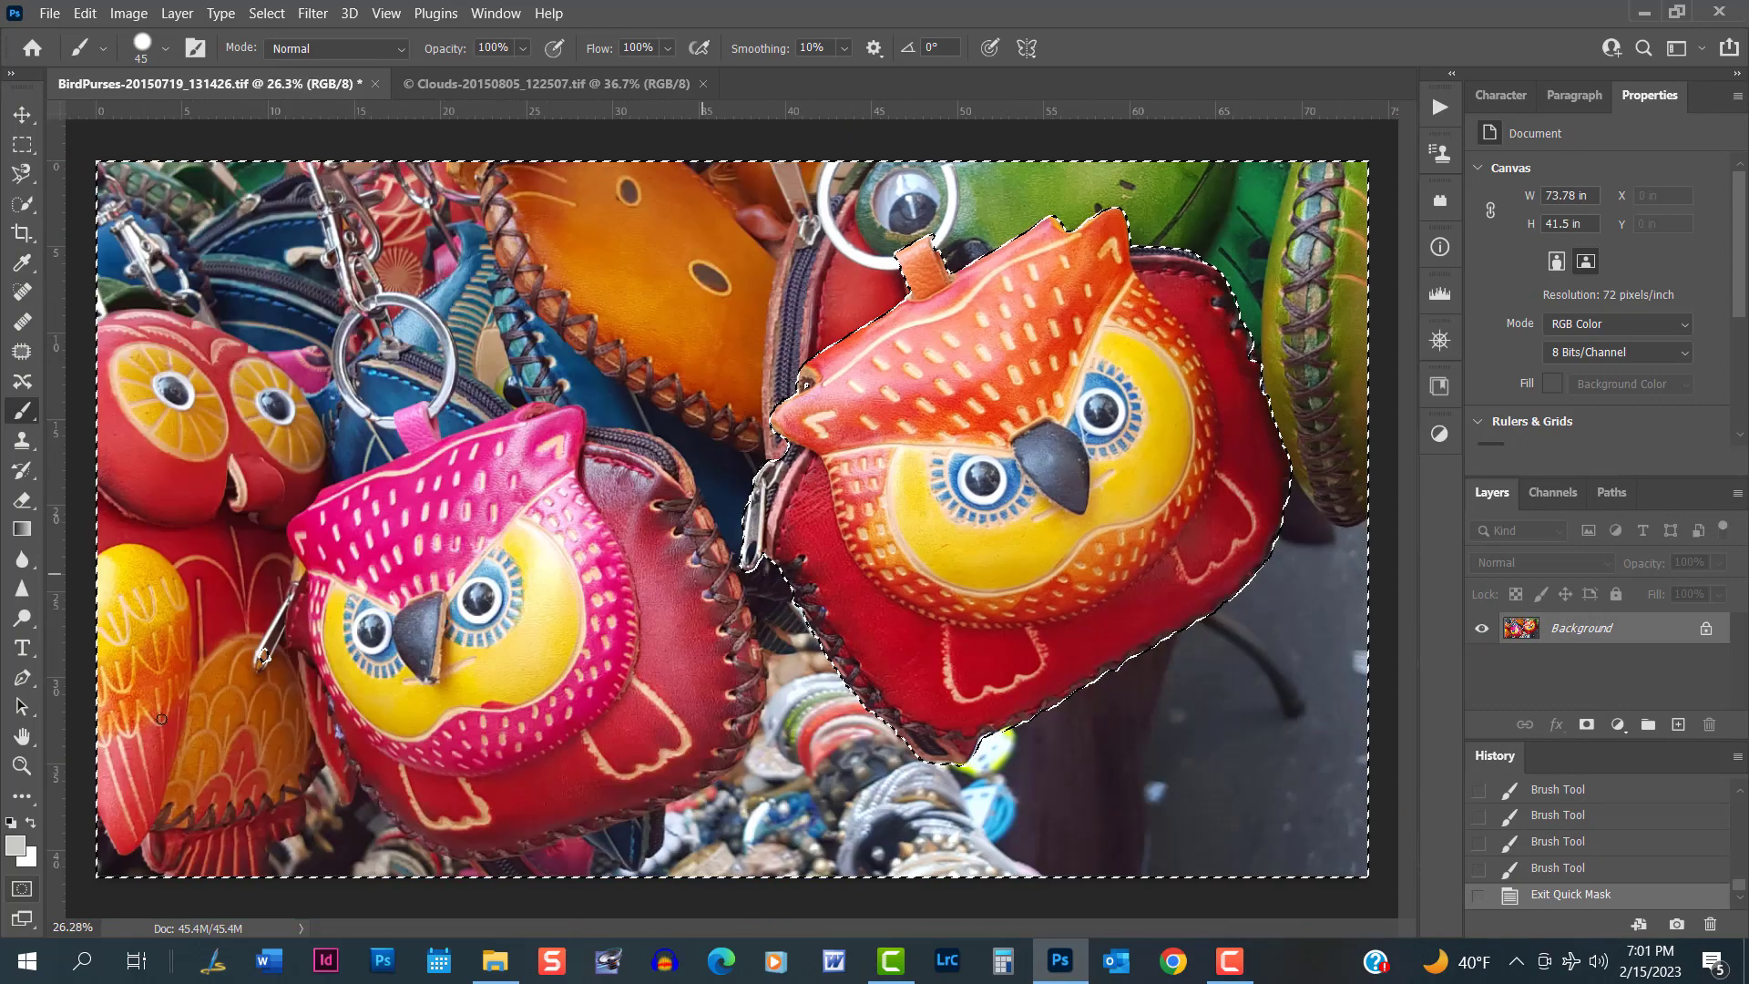
right_click(1004, 483)
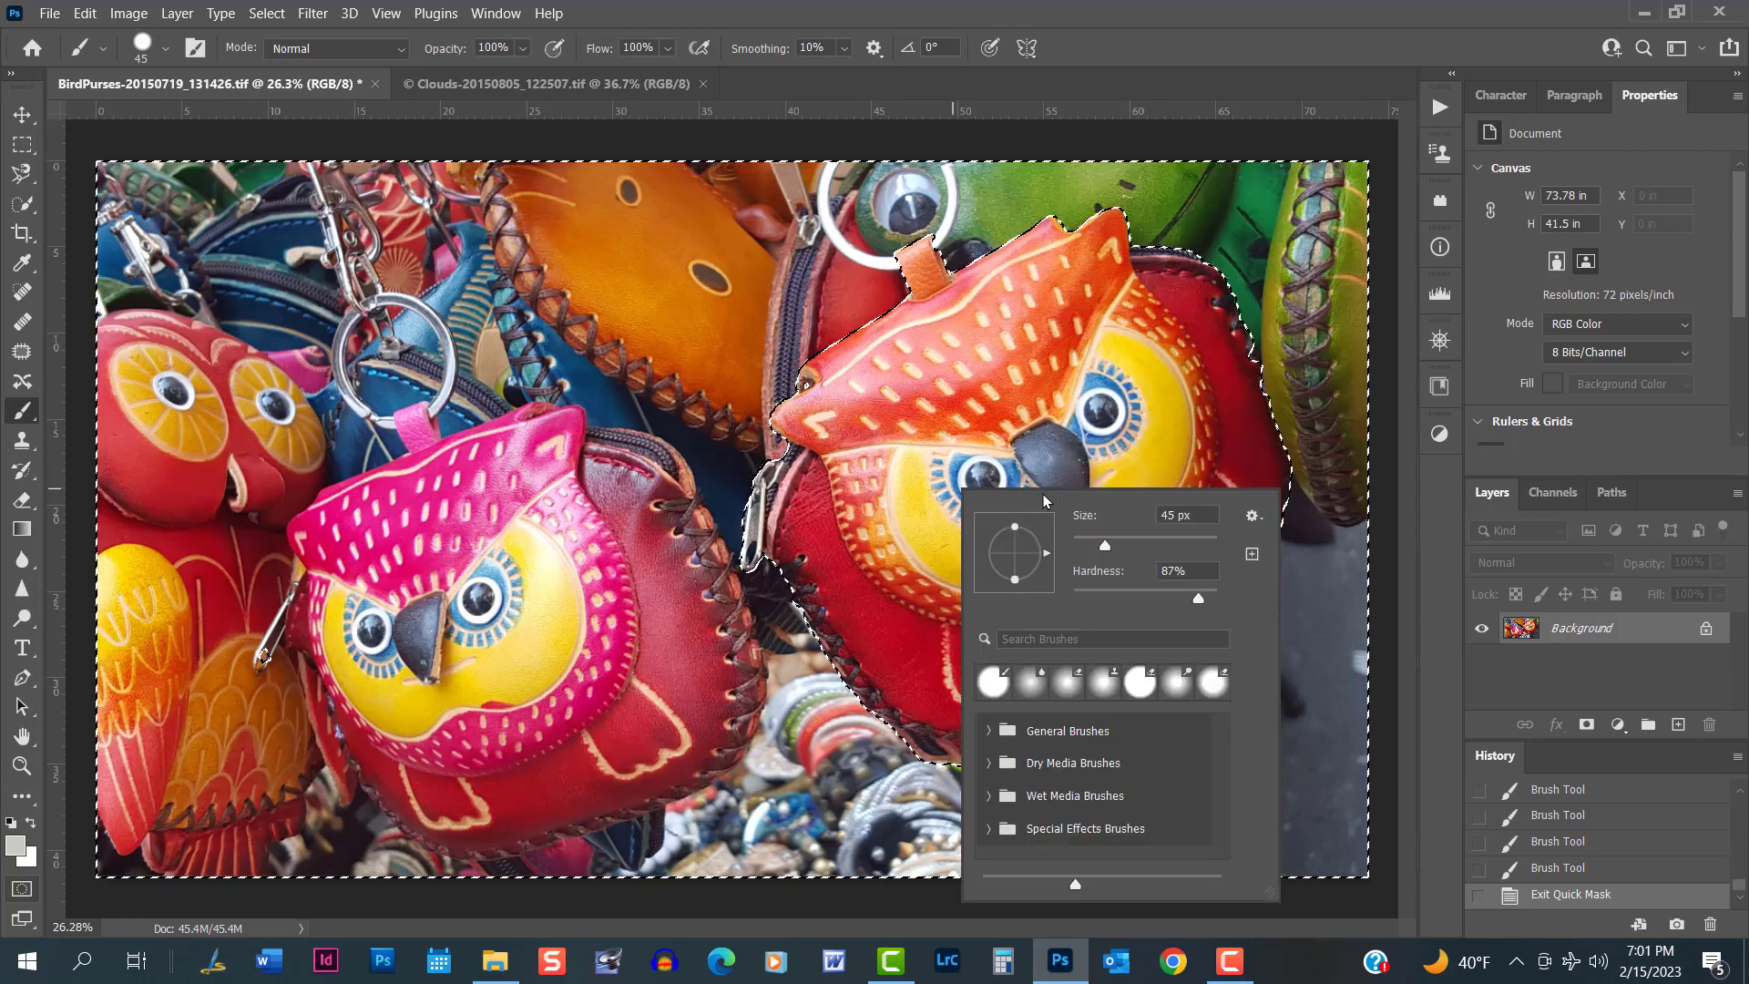
click(1157, 40)
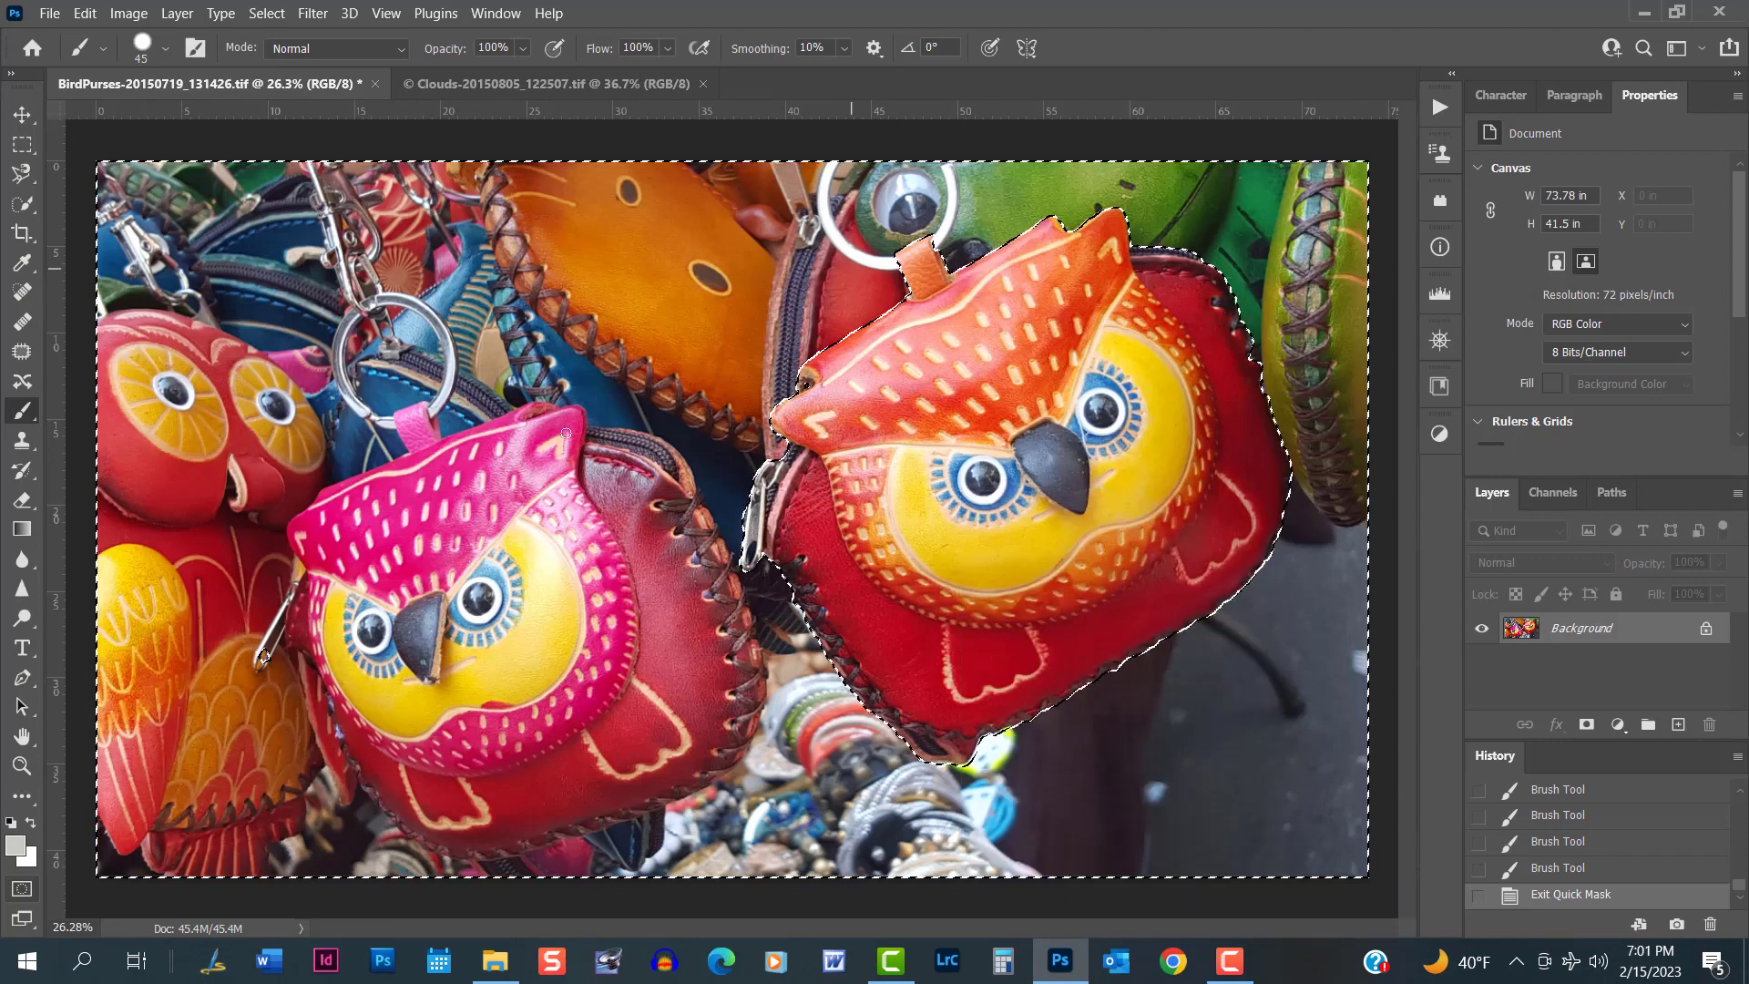
click(22, 206)
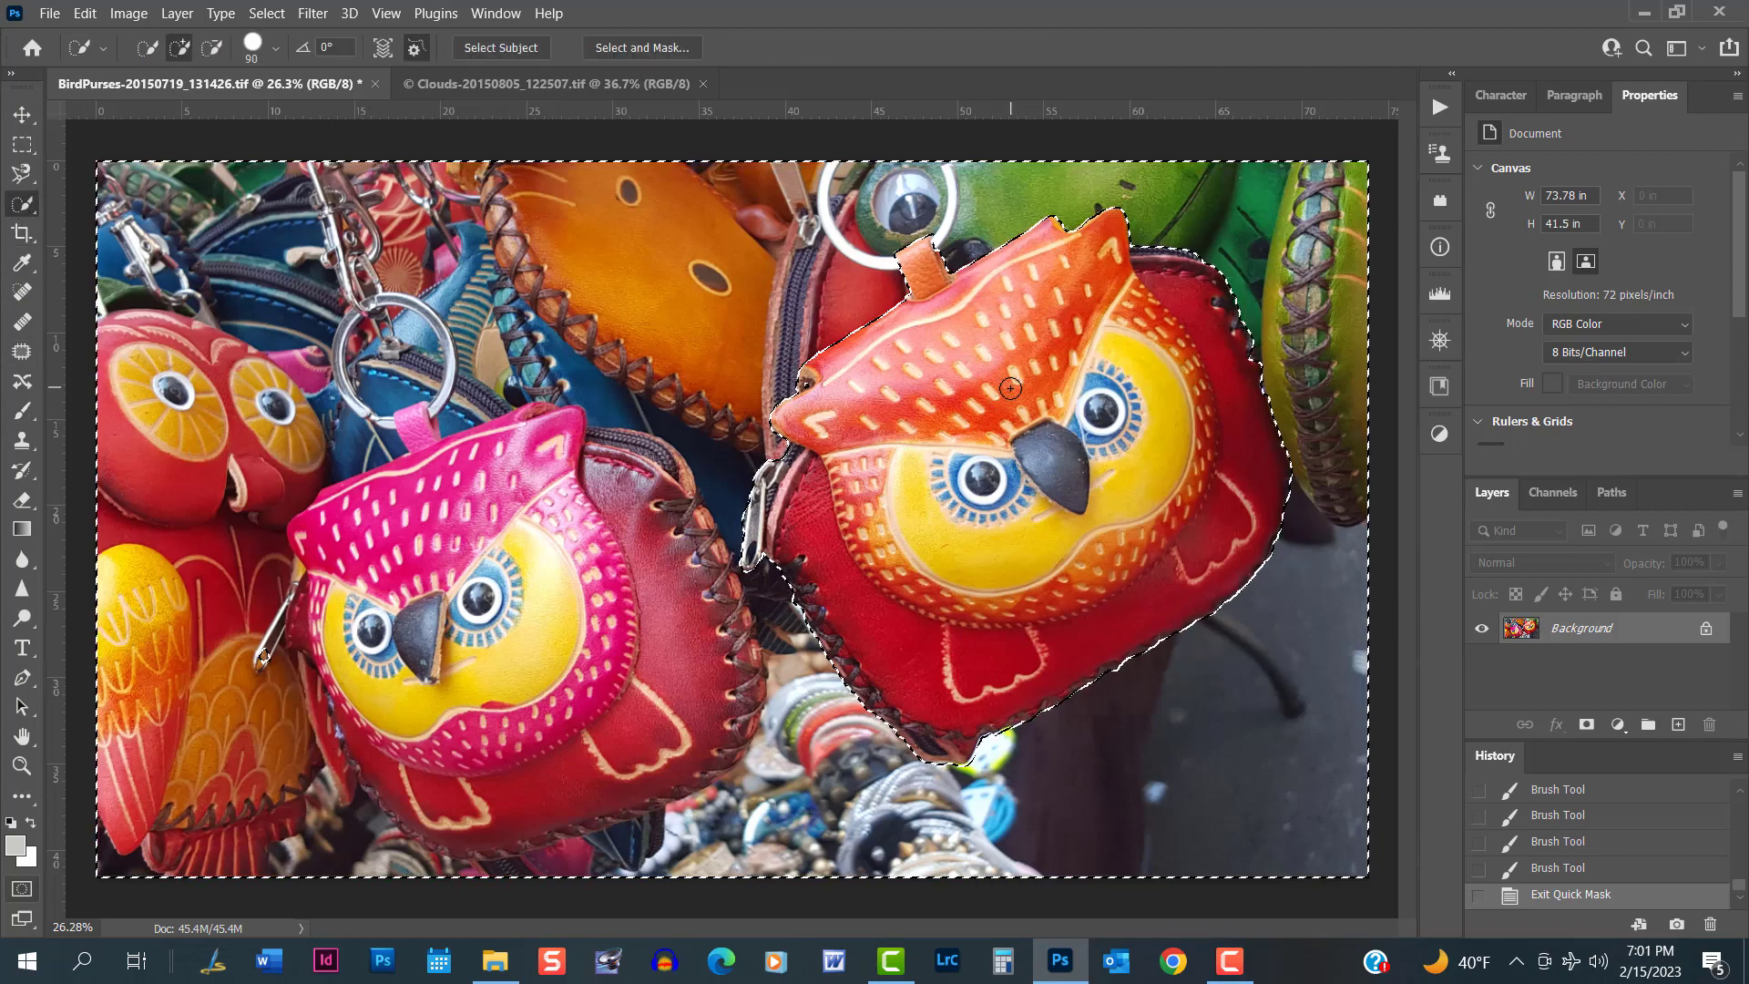
click(21, 146)
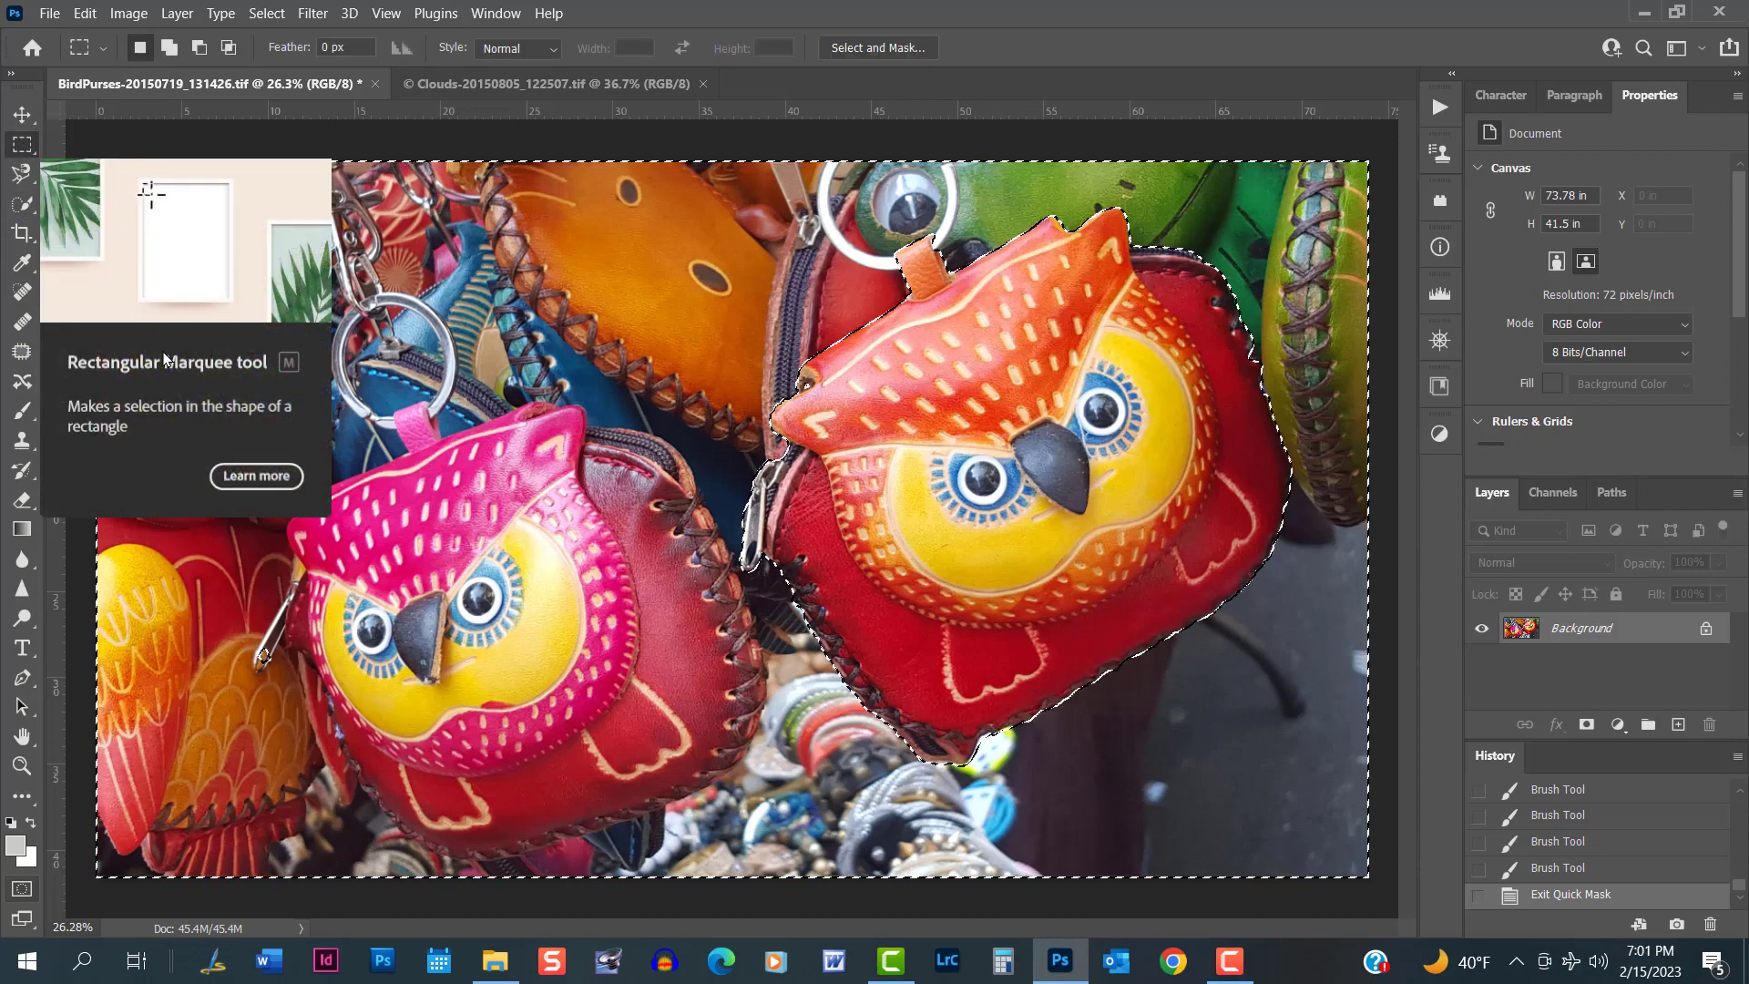
right_click(23, 144)
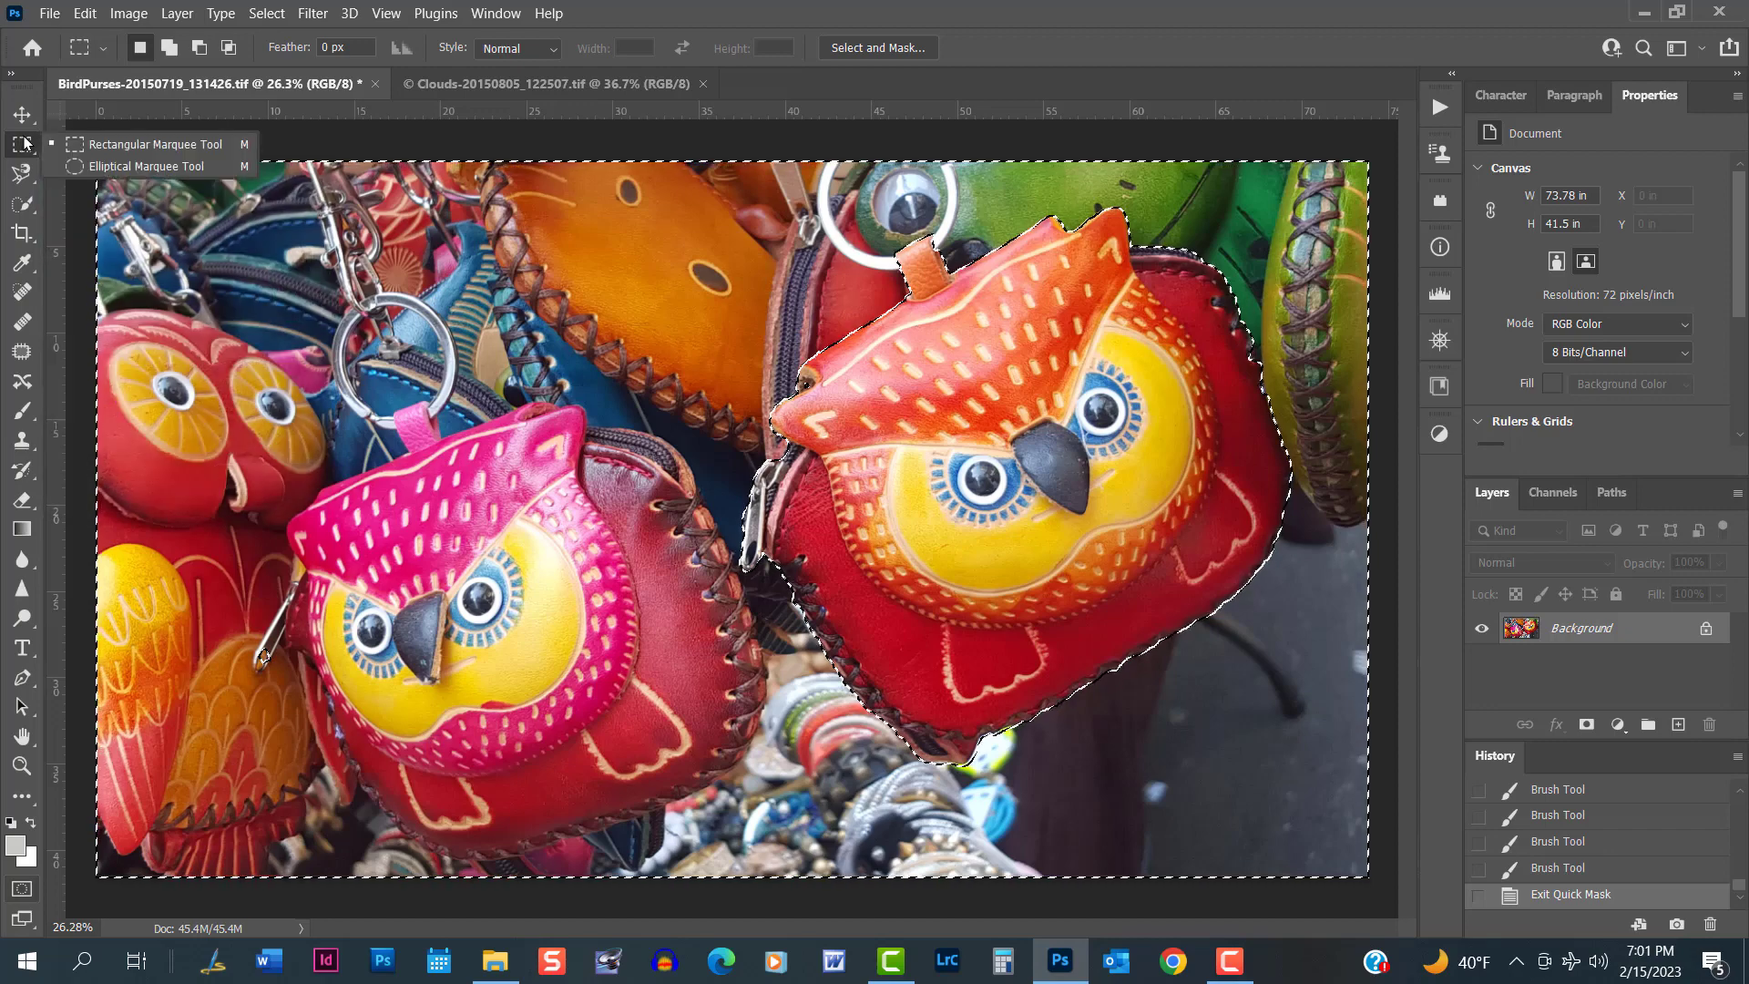
click(154, 145)
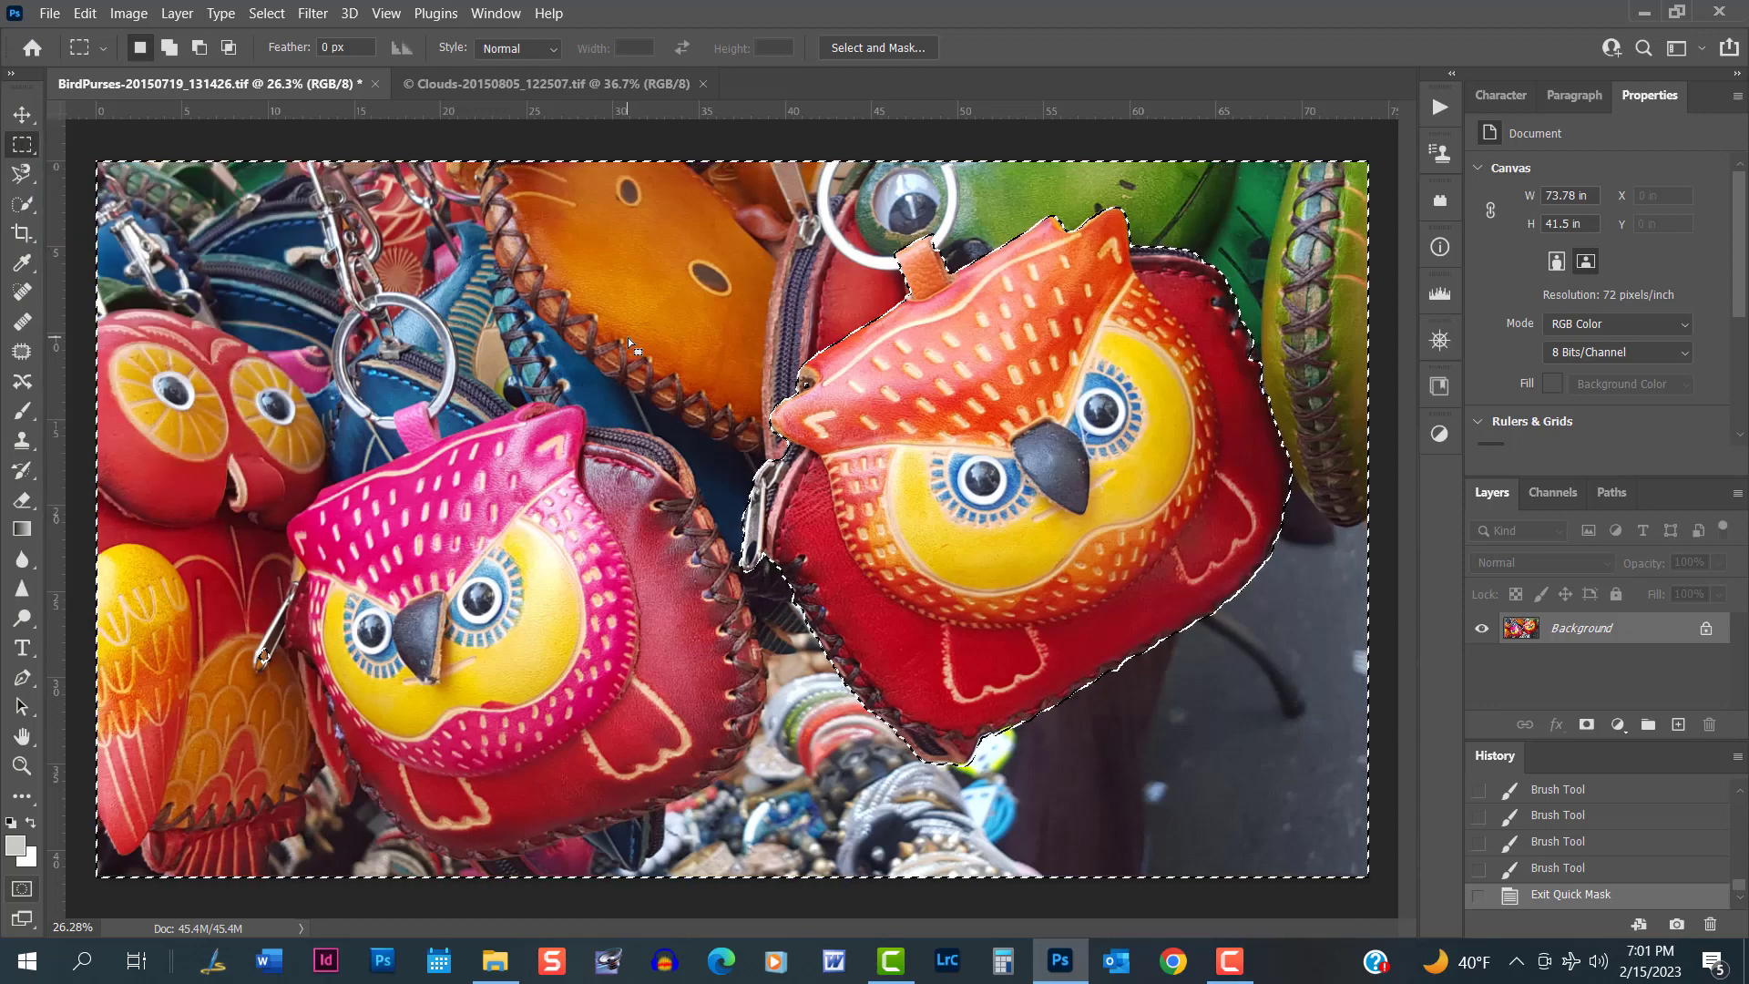
Invert the selection with the Quick Selection tool active so that the orange owl purse is selected instead of its surroundings.
click(30, 205)
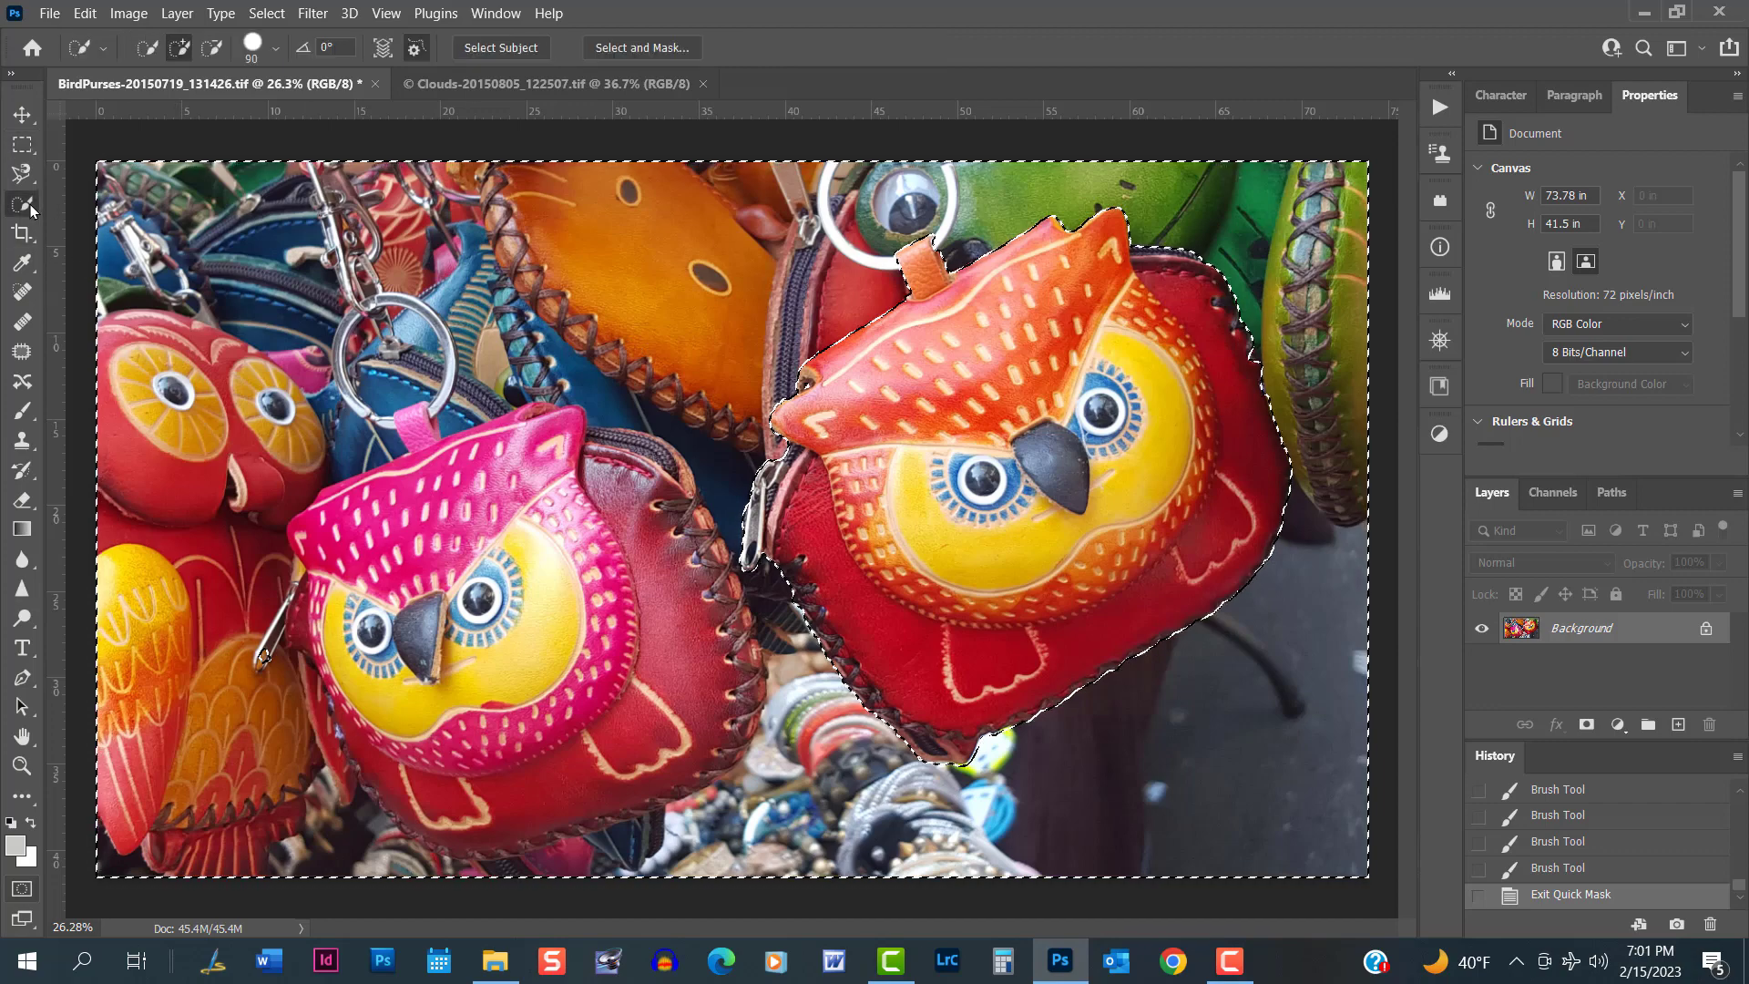
right_click(998, 400)
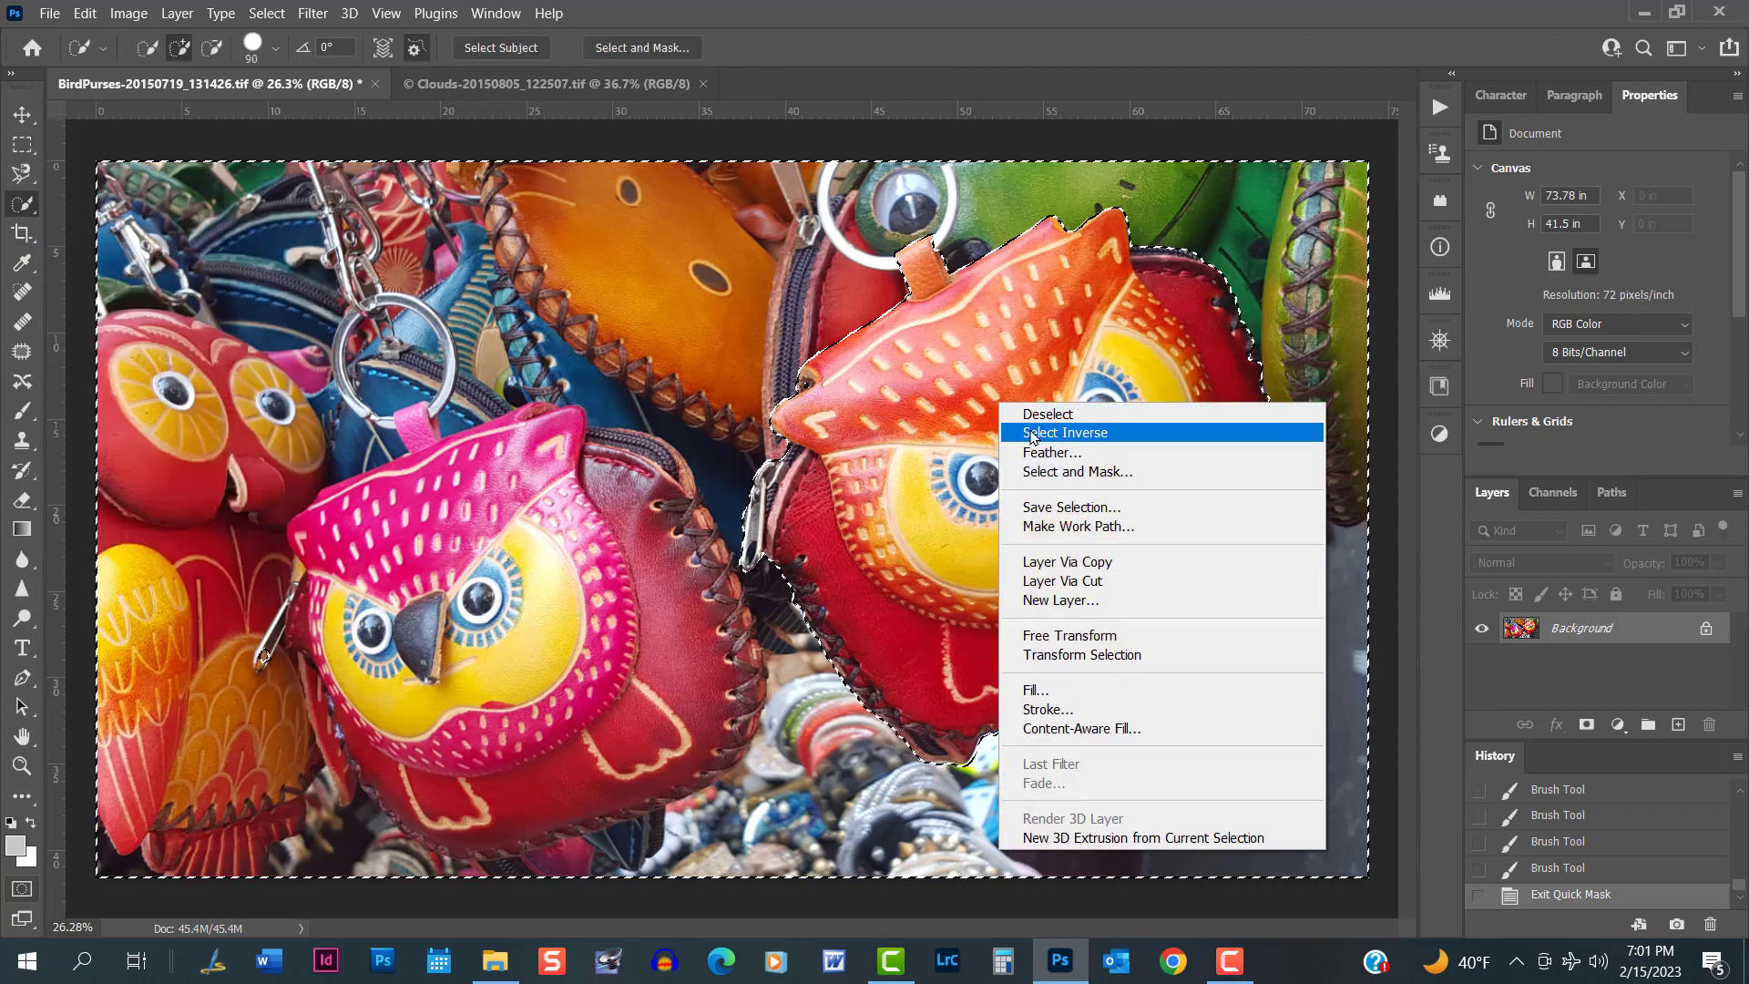
click(1065, 432)
click(953, 437)
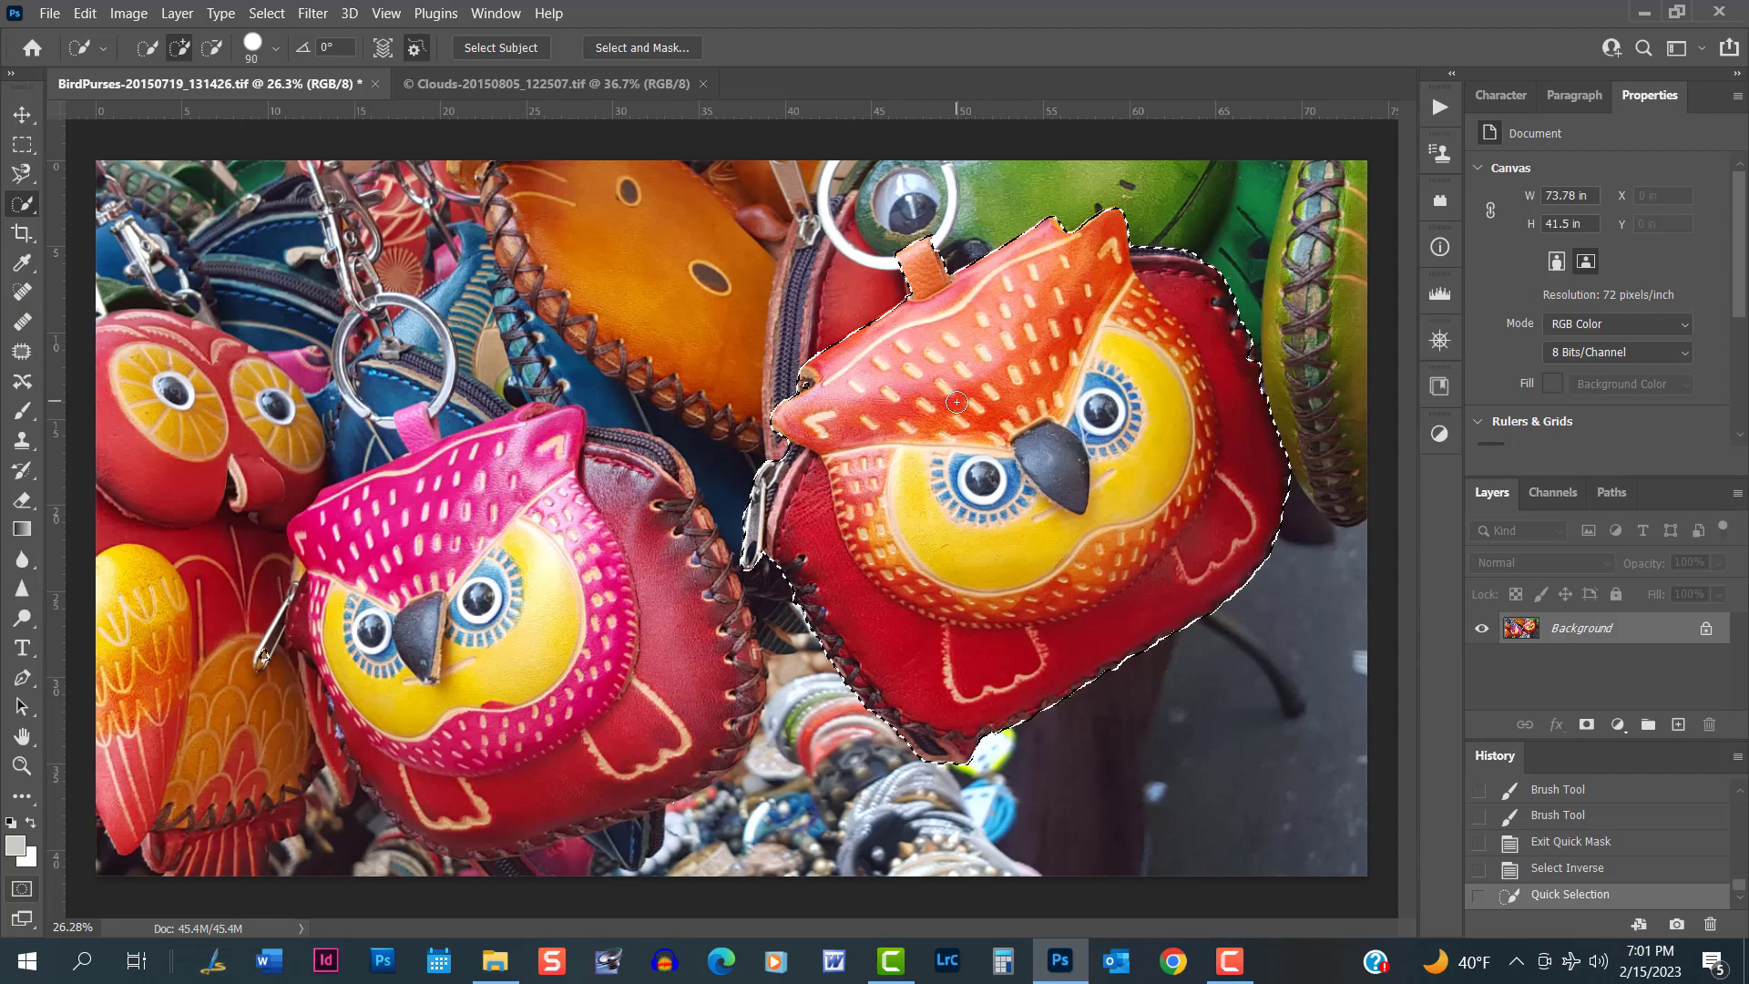
Copy the selected owl purse to a new layer and hide the Background layer.
right_click(957, 402)
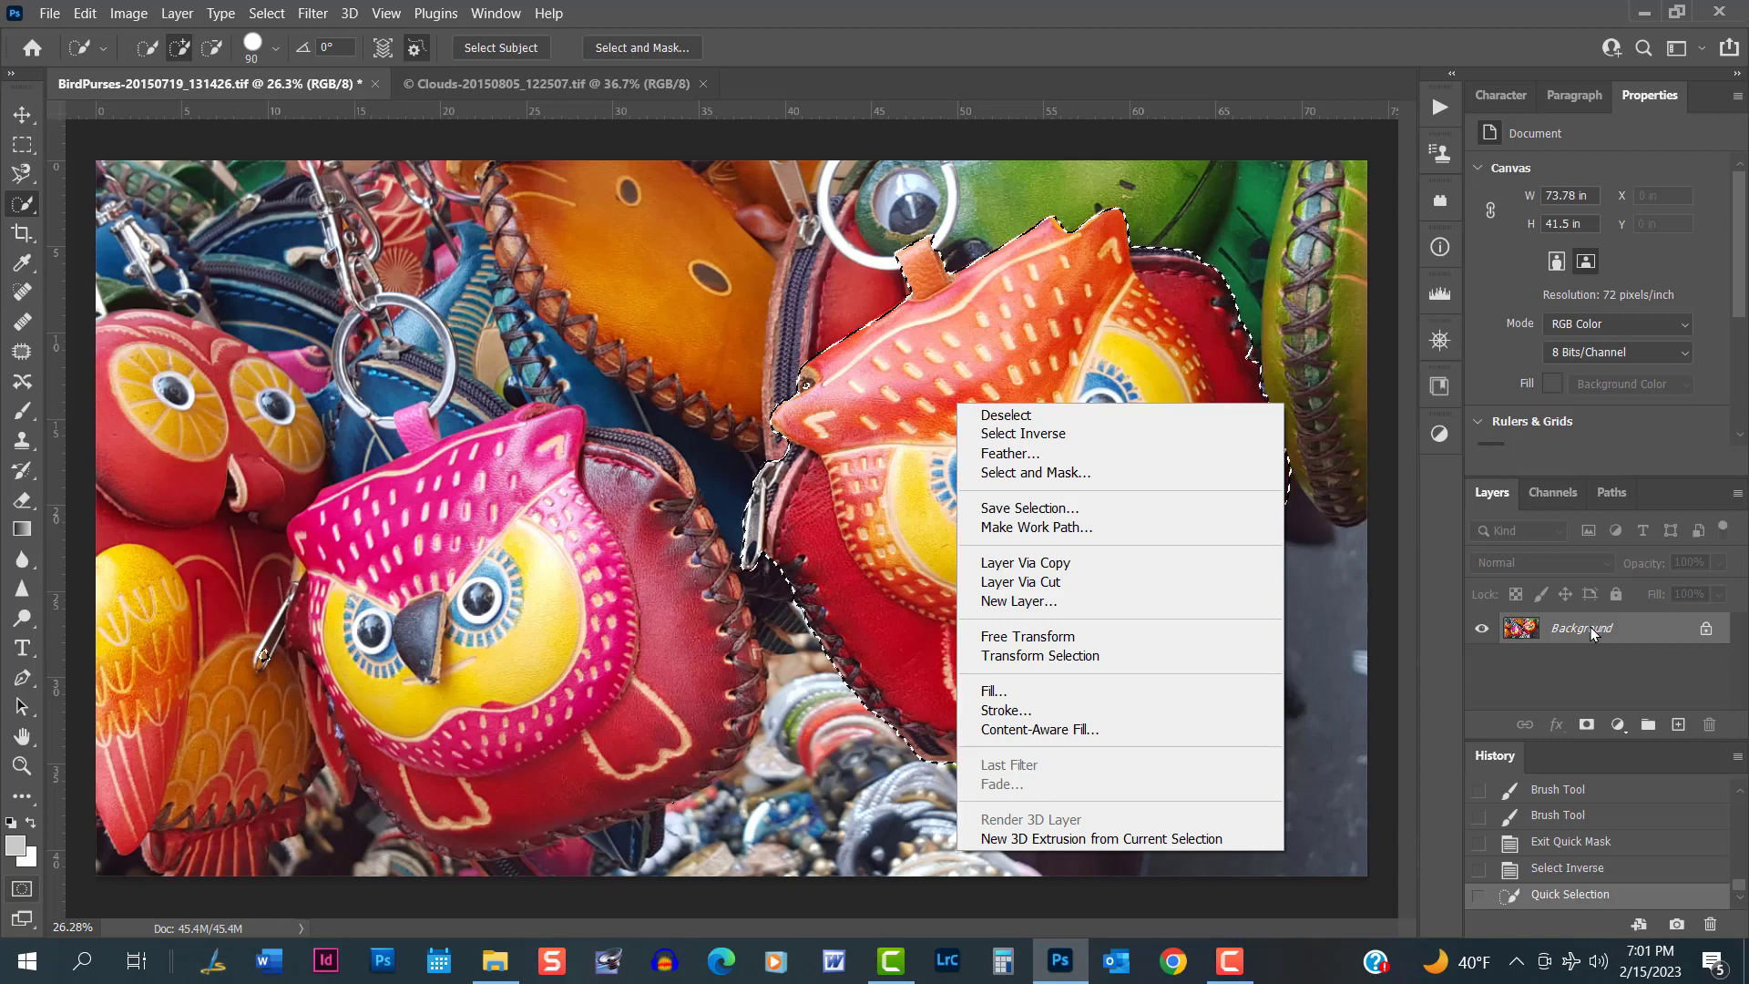
click(1081, 566)
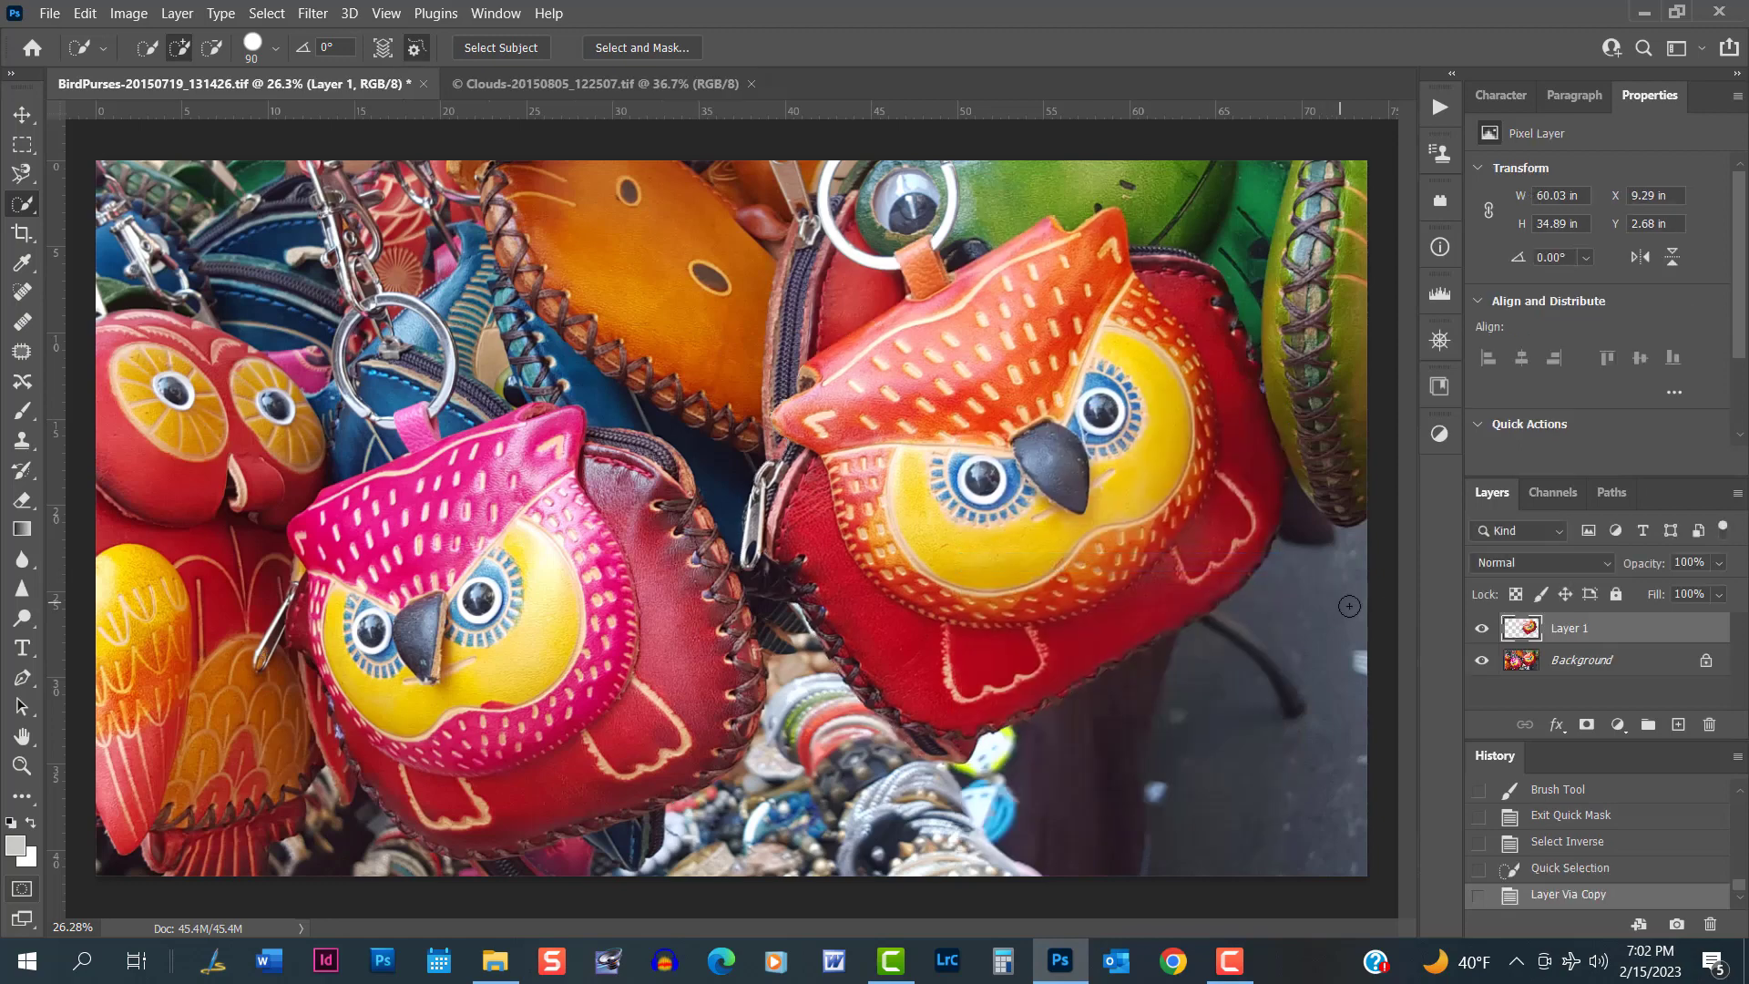
click(1480, 660)
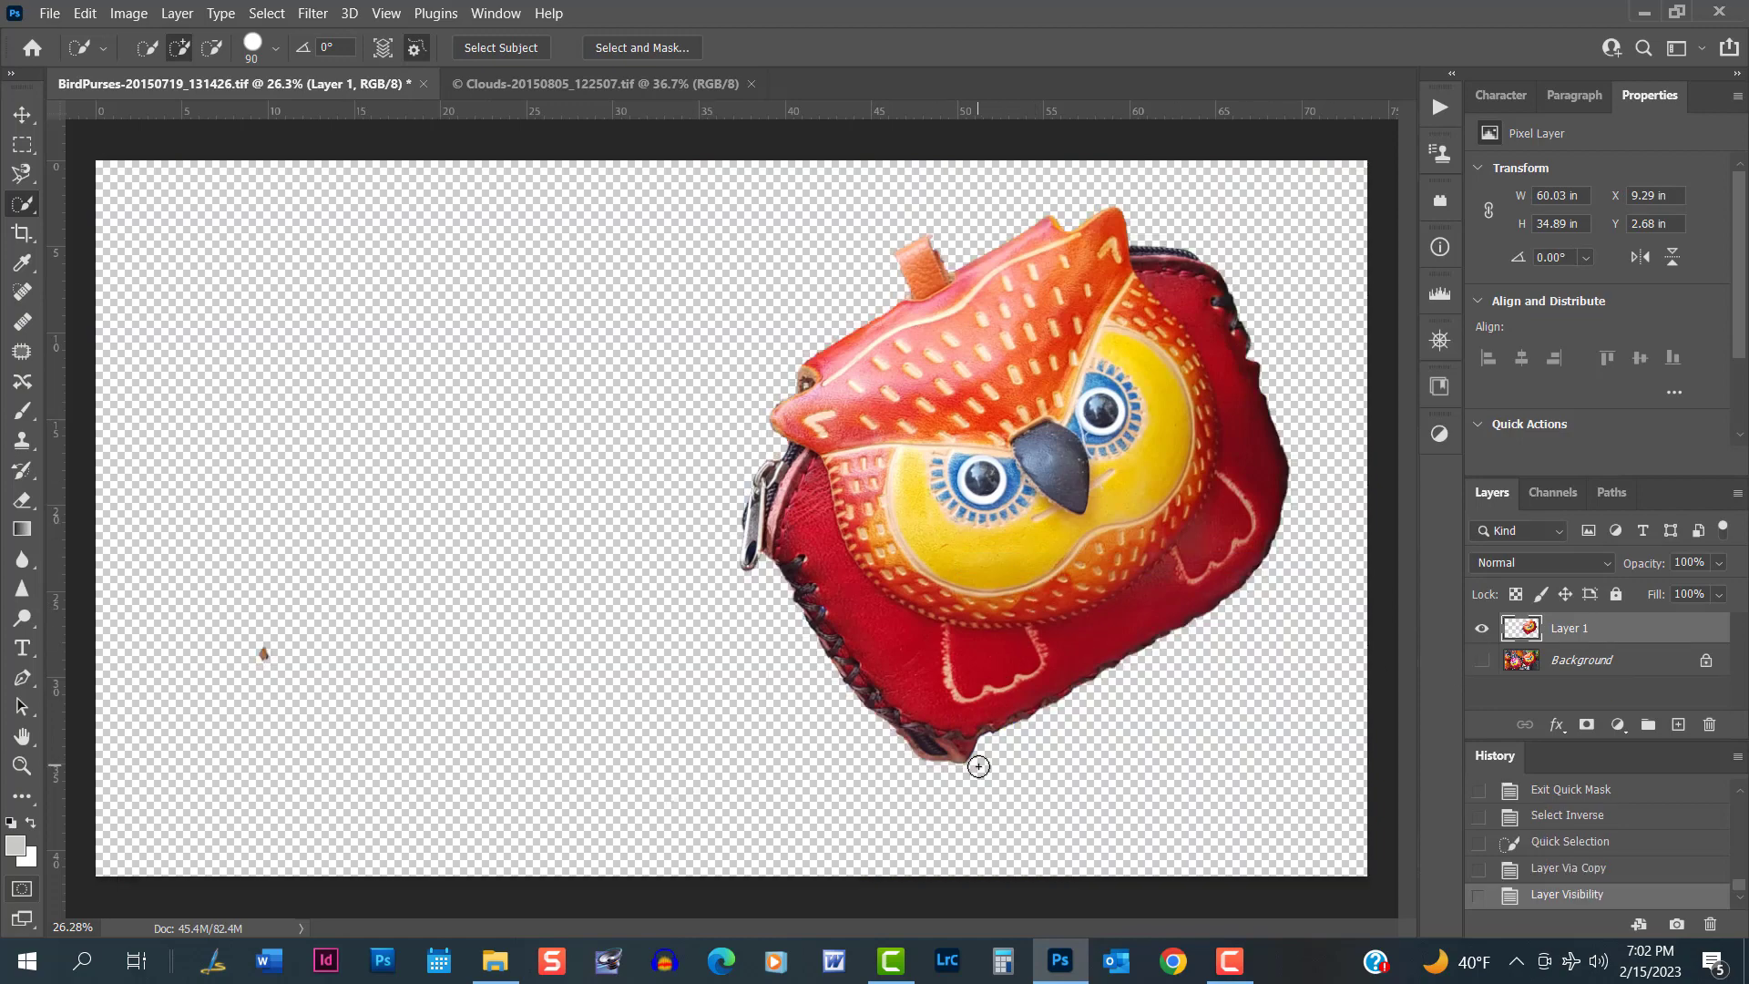
Check the cutout's lower corner and erase the stray brown speck in the empty area far from the purse.
scroll(978, 766, up, 5)
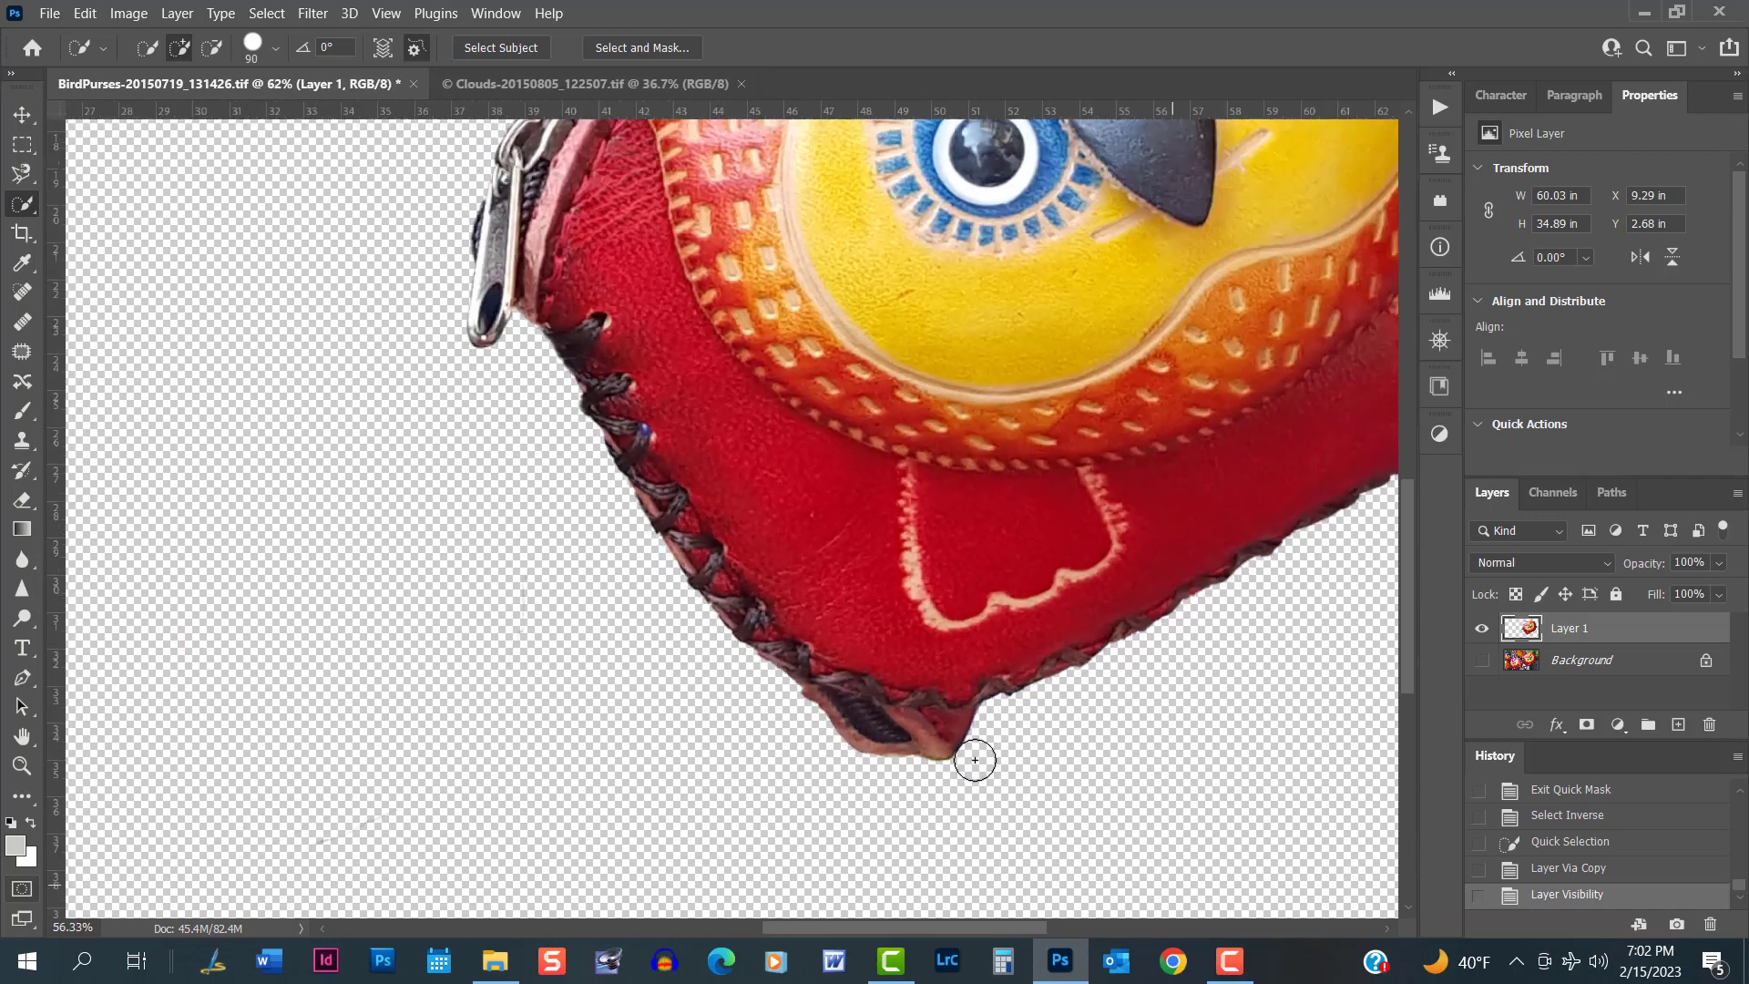
scroll(974, 759, down, 5)
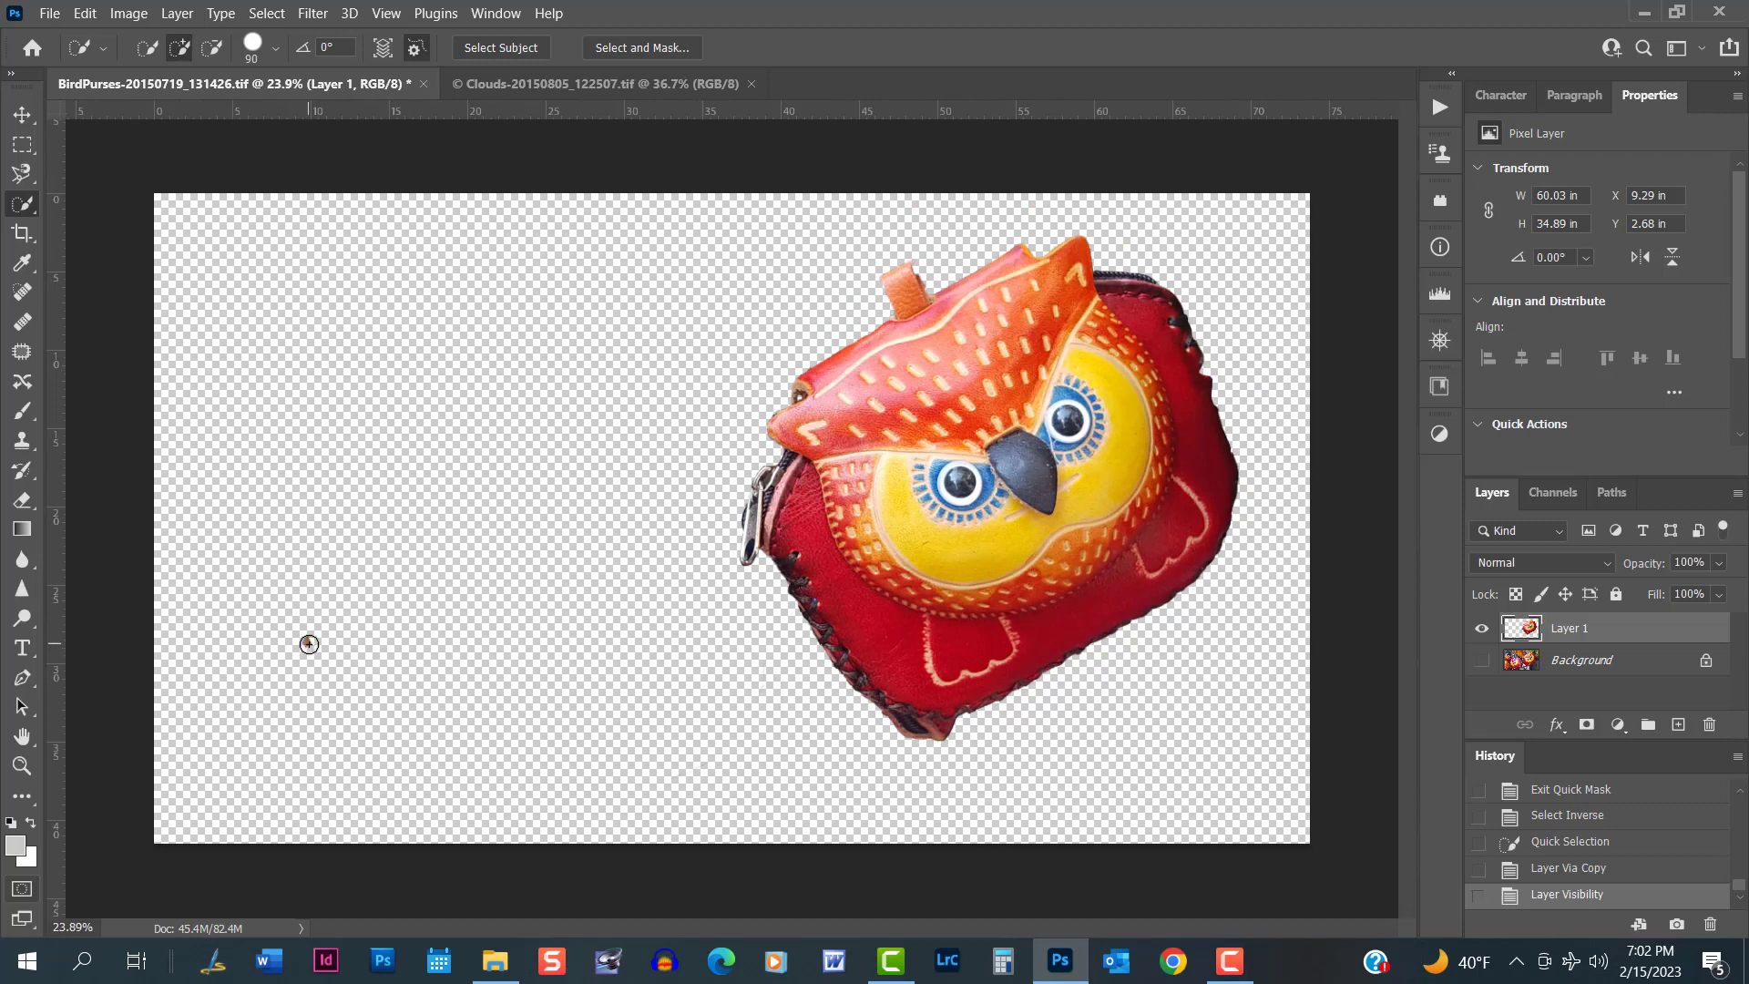
click(21, 501)
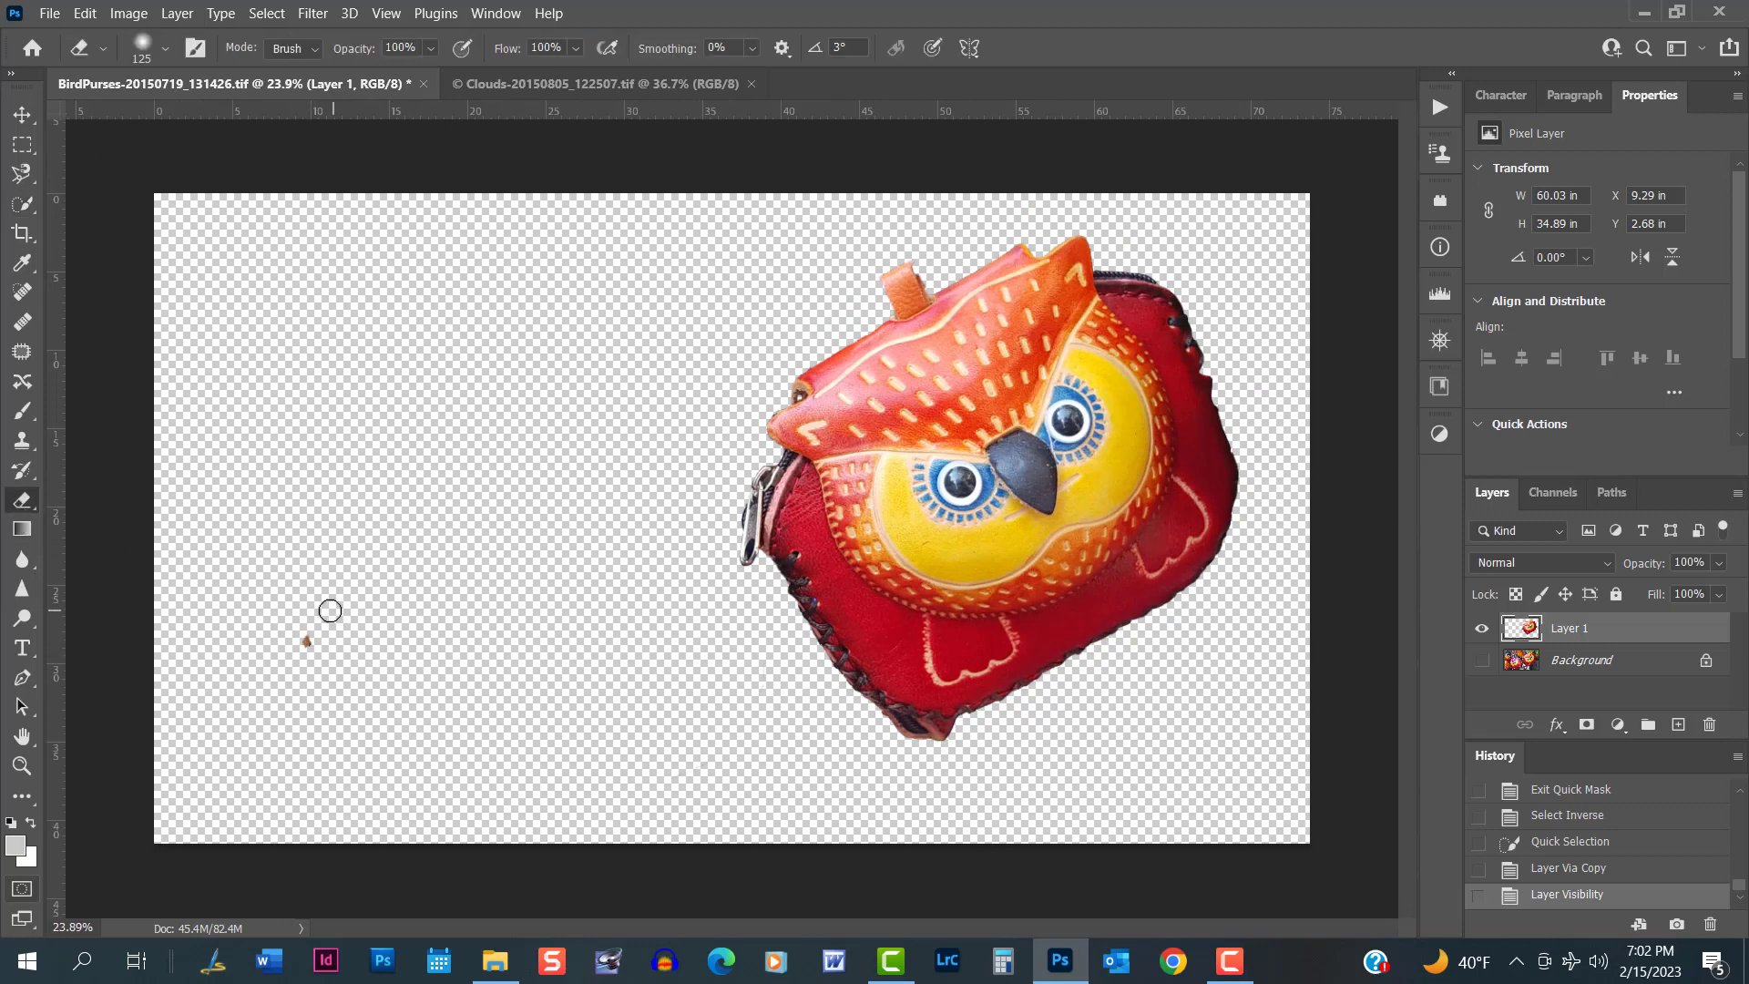
drag(301, 632, 312, 647)
Increase the 125 px eraser's hardness and erase the zipper end protruding below the purse's bottom corner.
scroll(969, 758, up, 2)
scroll(1031, 770, up, 3)
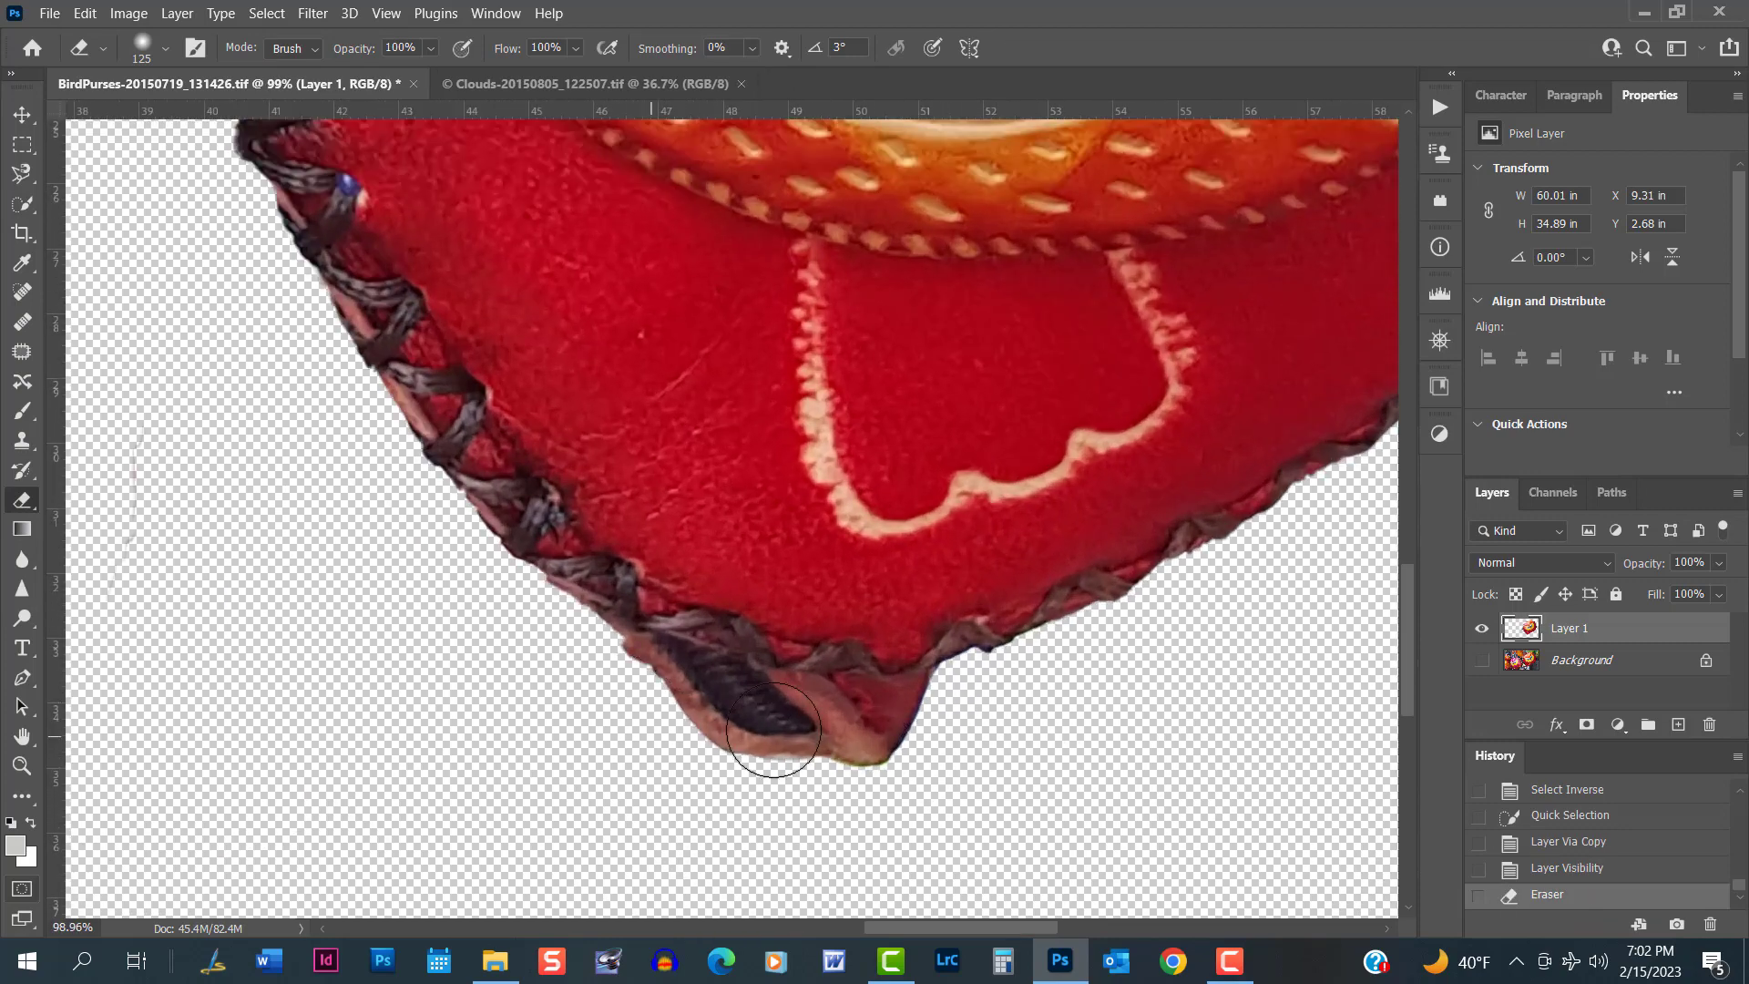
scroll(967, 744, up, 1)
scroll(967, 744, up, 1)
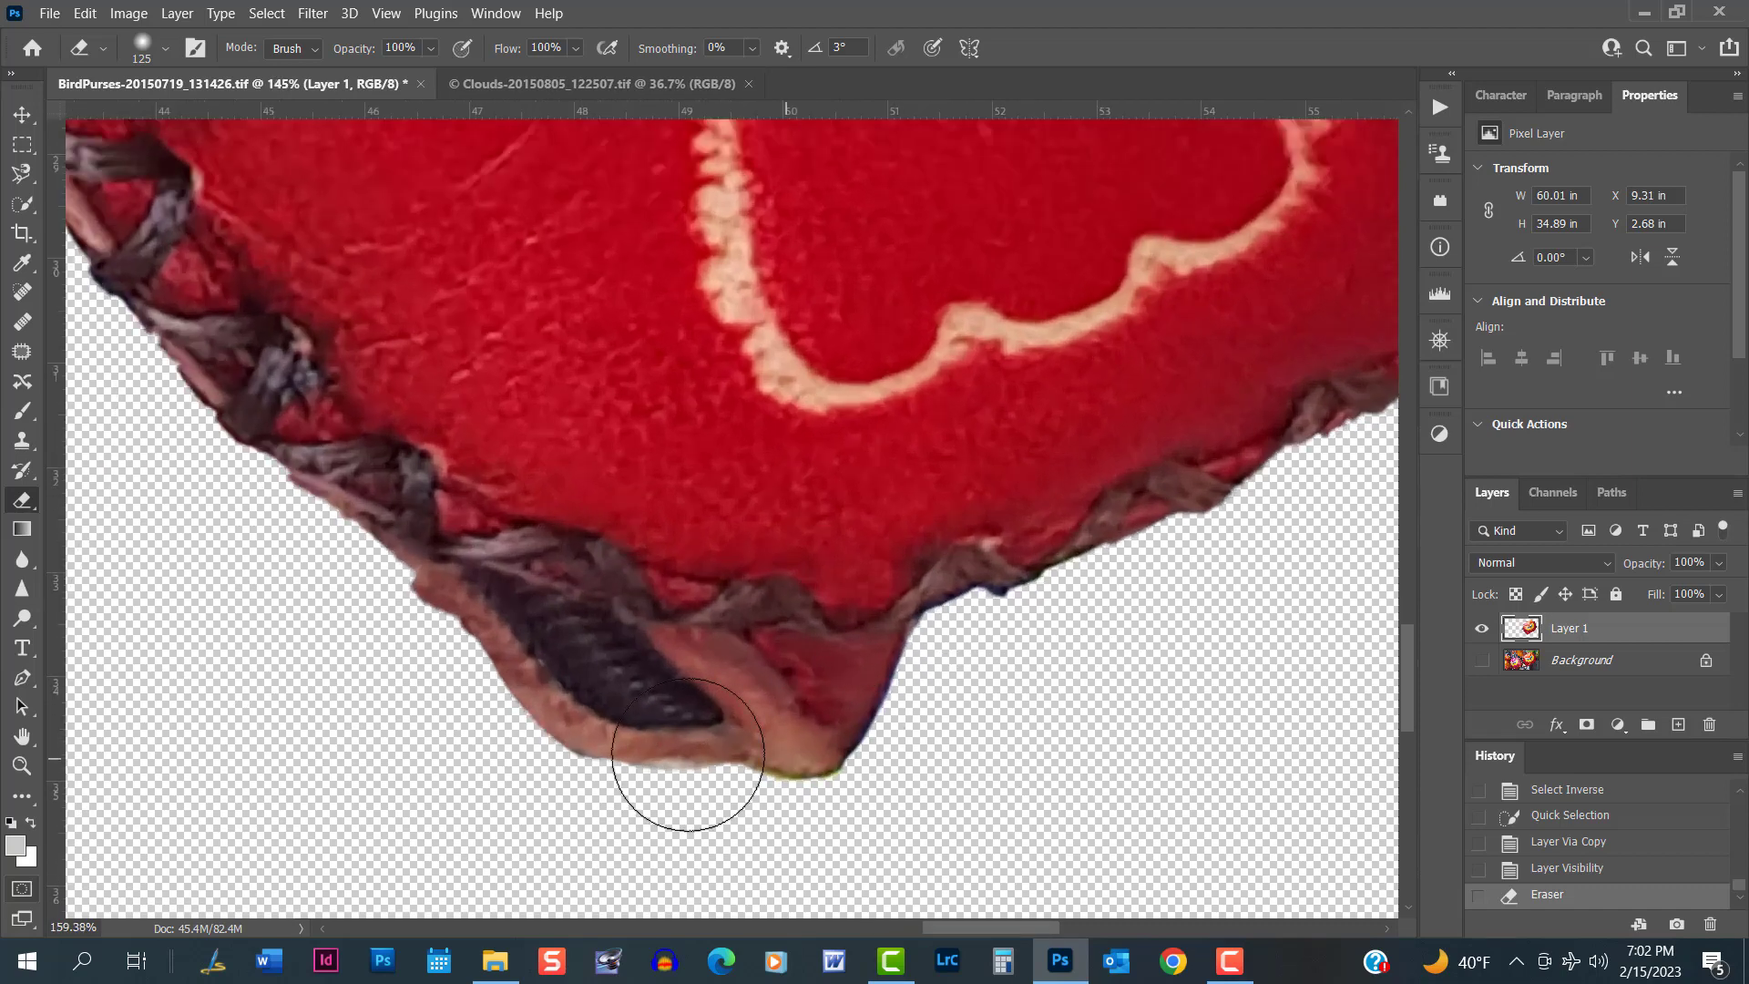
right_click(395, 642)
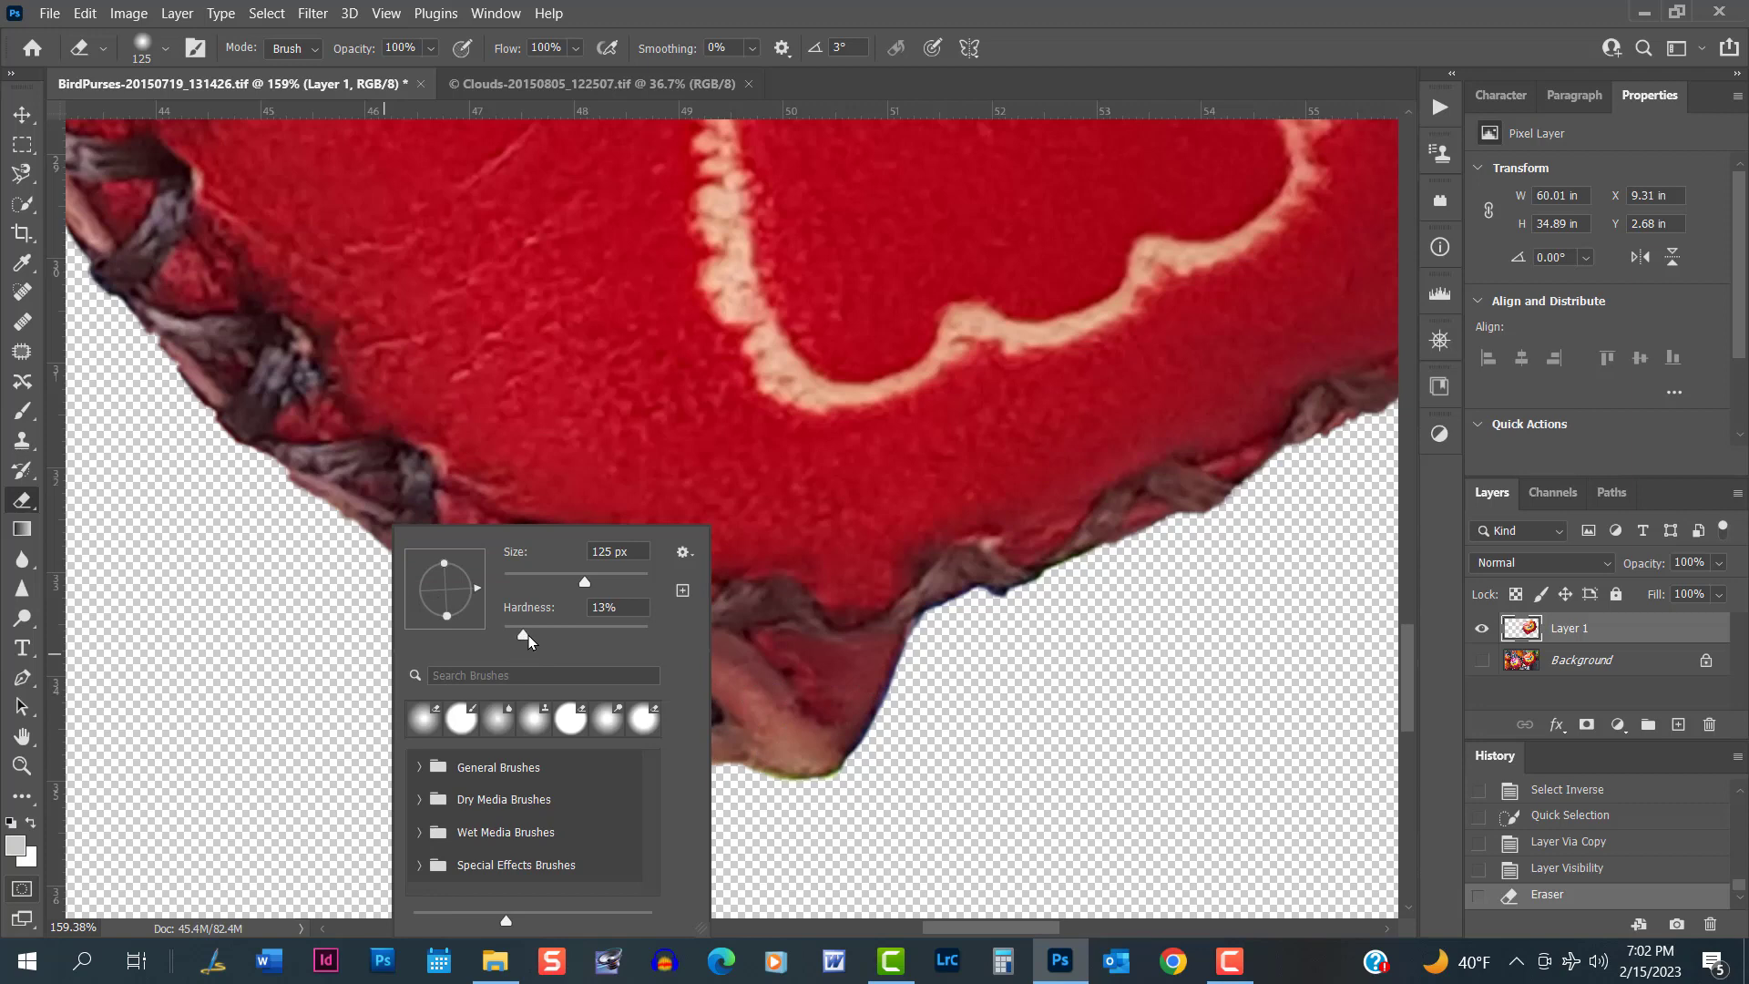
drag(527, 635, 638, 640)
key(Return)
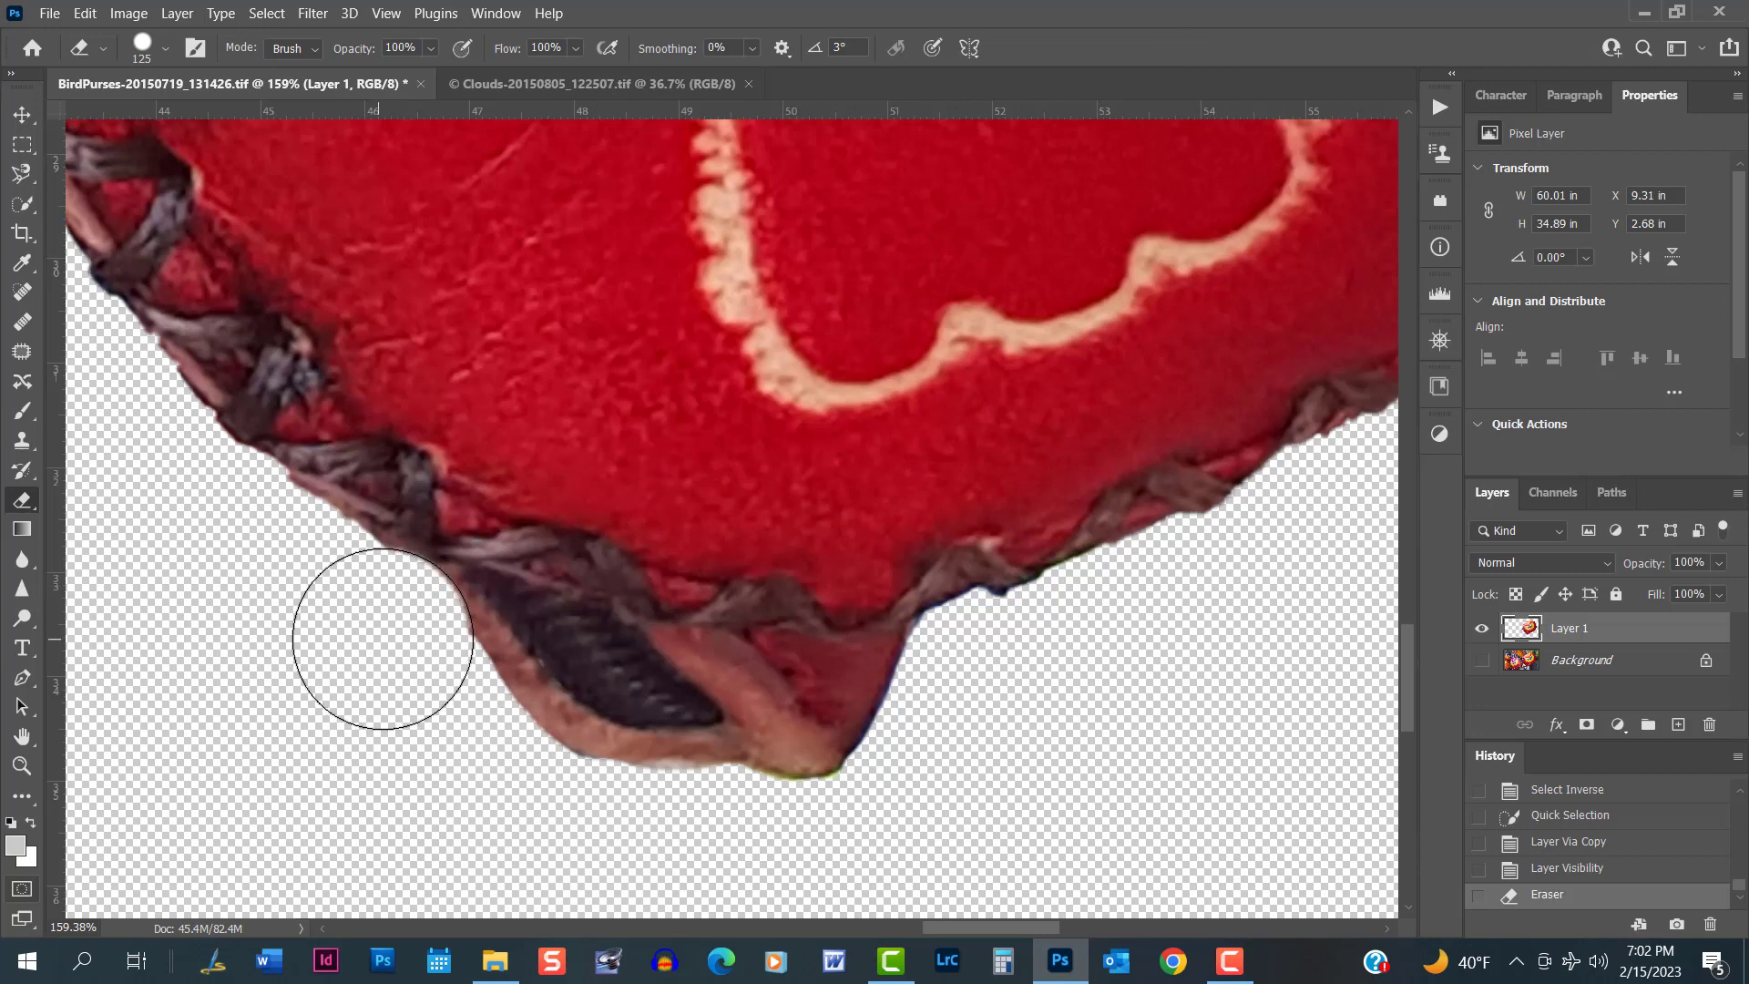
mouse_move(382, 639)
mouse_down()
mouse_move(410, 624)
mouse_move(488, 664)
mouse_move(585, 672)
mouse_move(622, 703)
mouse_move(741, 724)
mouse_move(956, 695)
mouse_move(473, 679)
mouse_move(483, 692)
mouse_up()
Erase the dark zipper teeth sticking out along the outer edge of the metal zipper pull.
scroll(511, 726, down, 5)
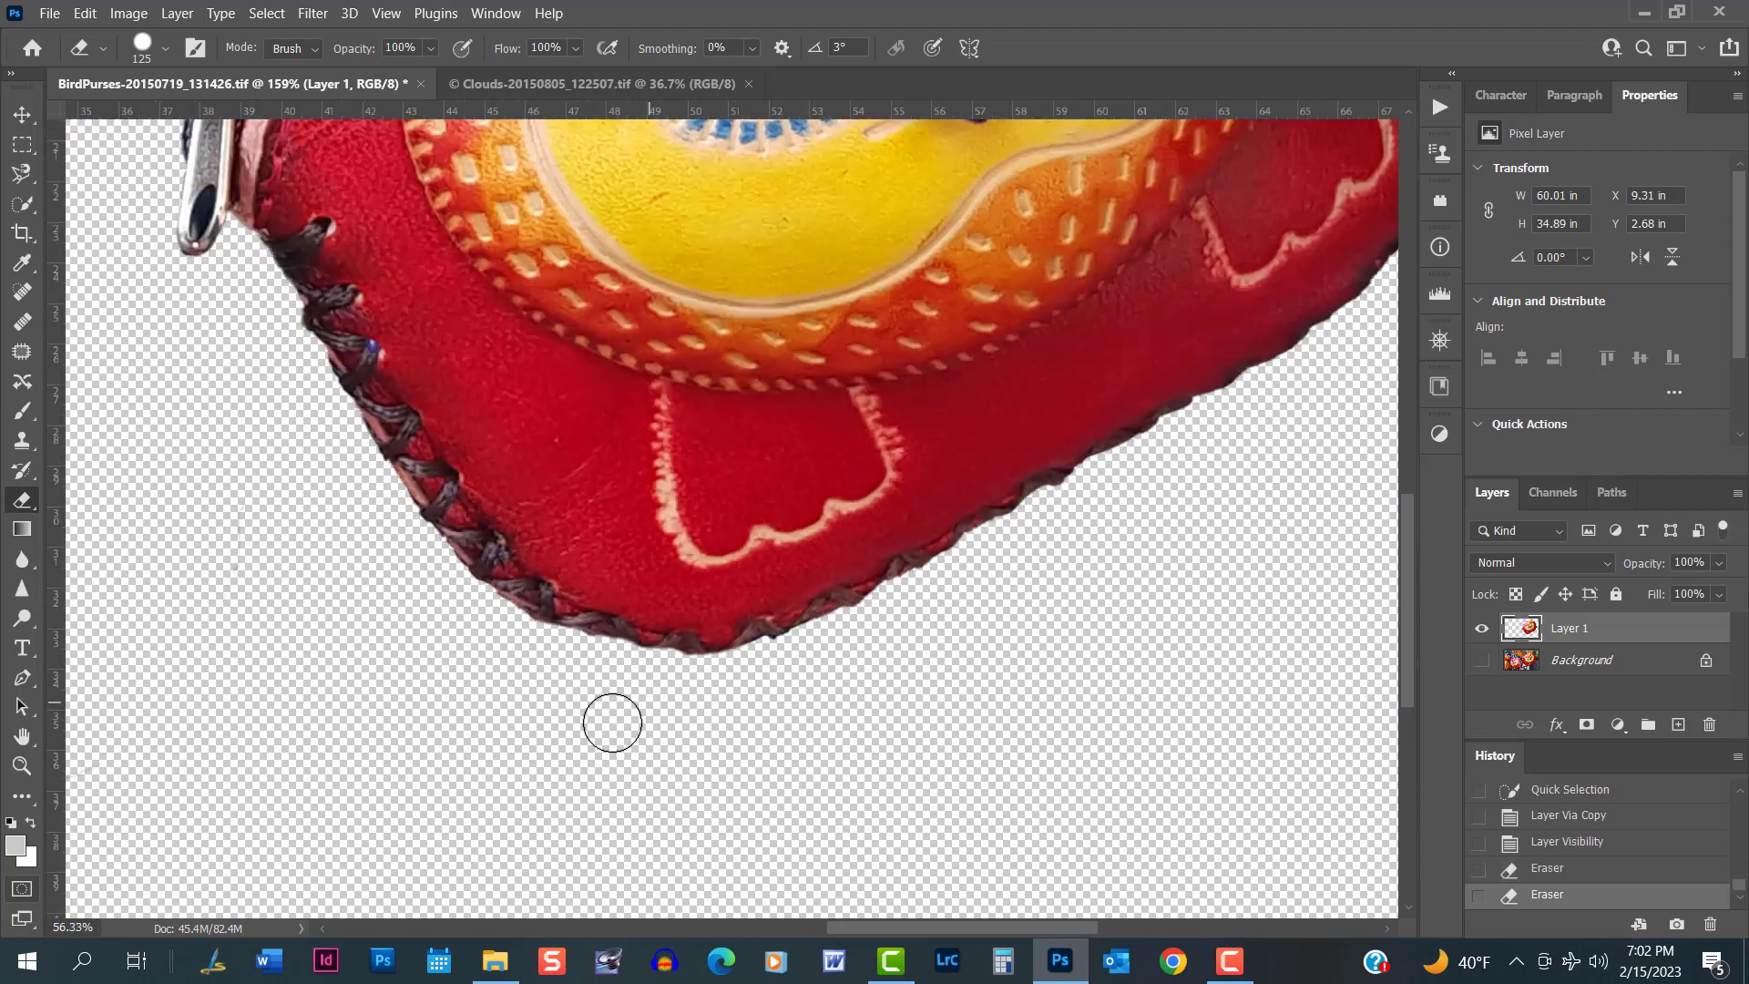
scroll(612, 723, down, 4)
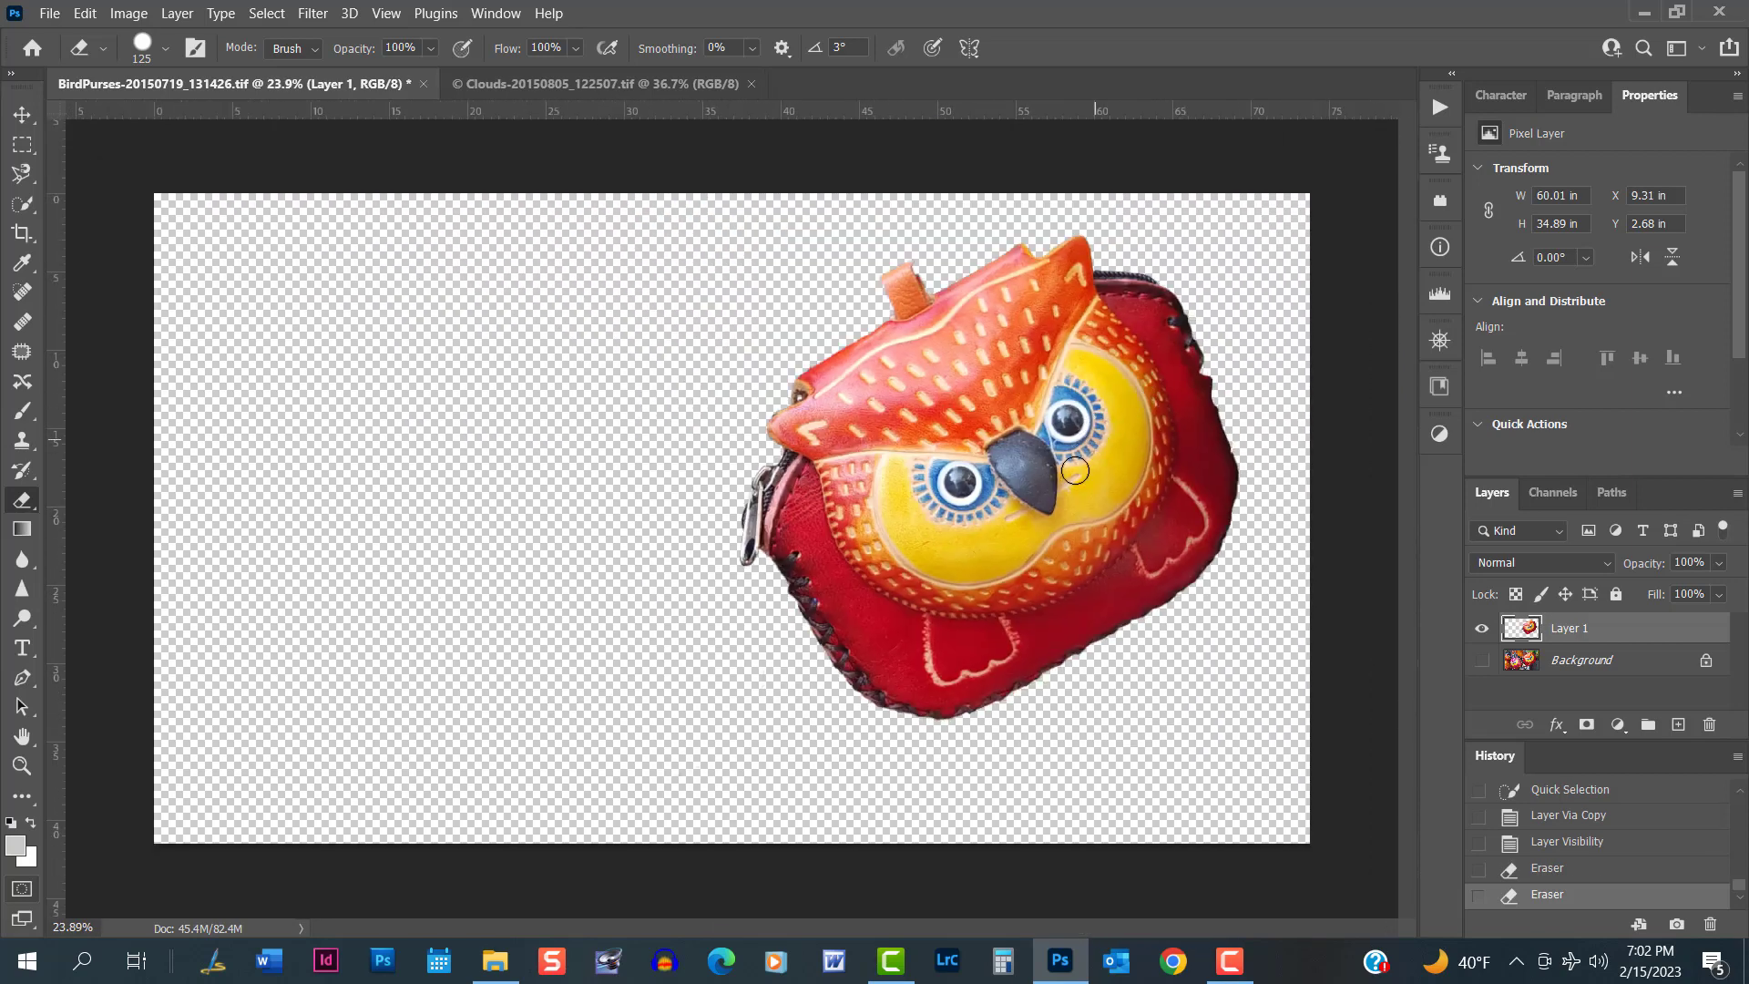
scroll(1075, 471, up, 2)
scroll(882, 520, up, 12)
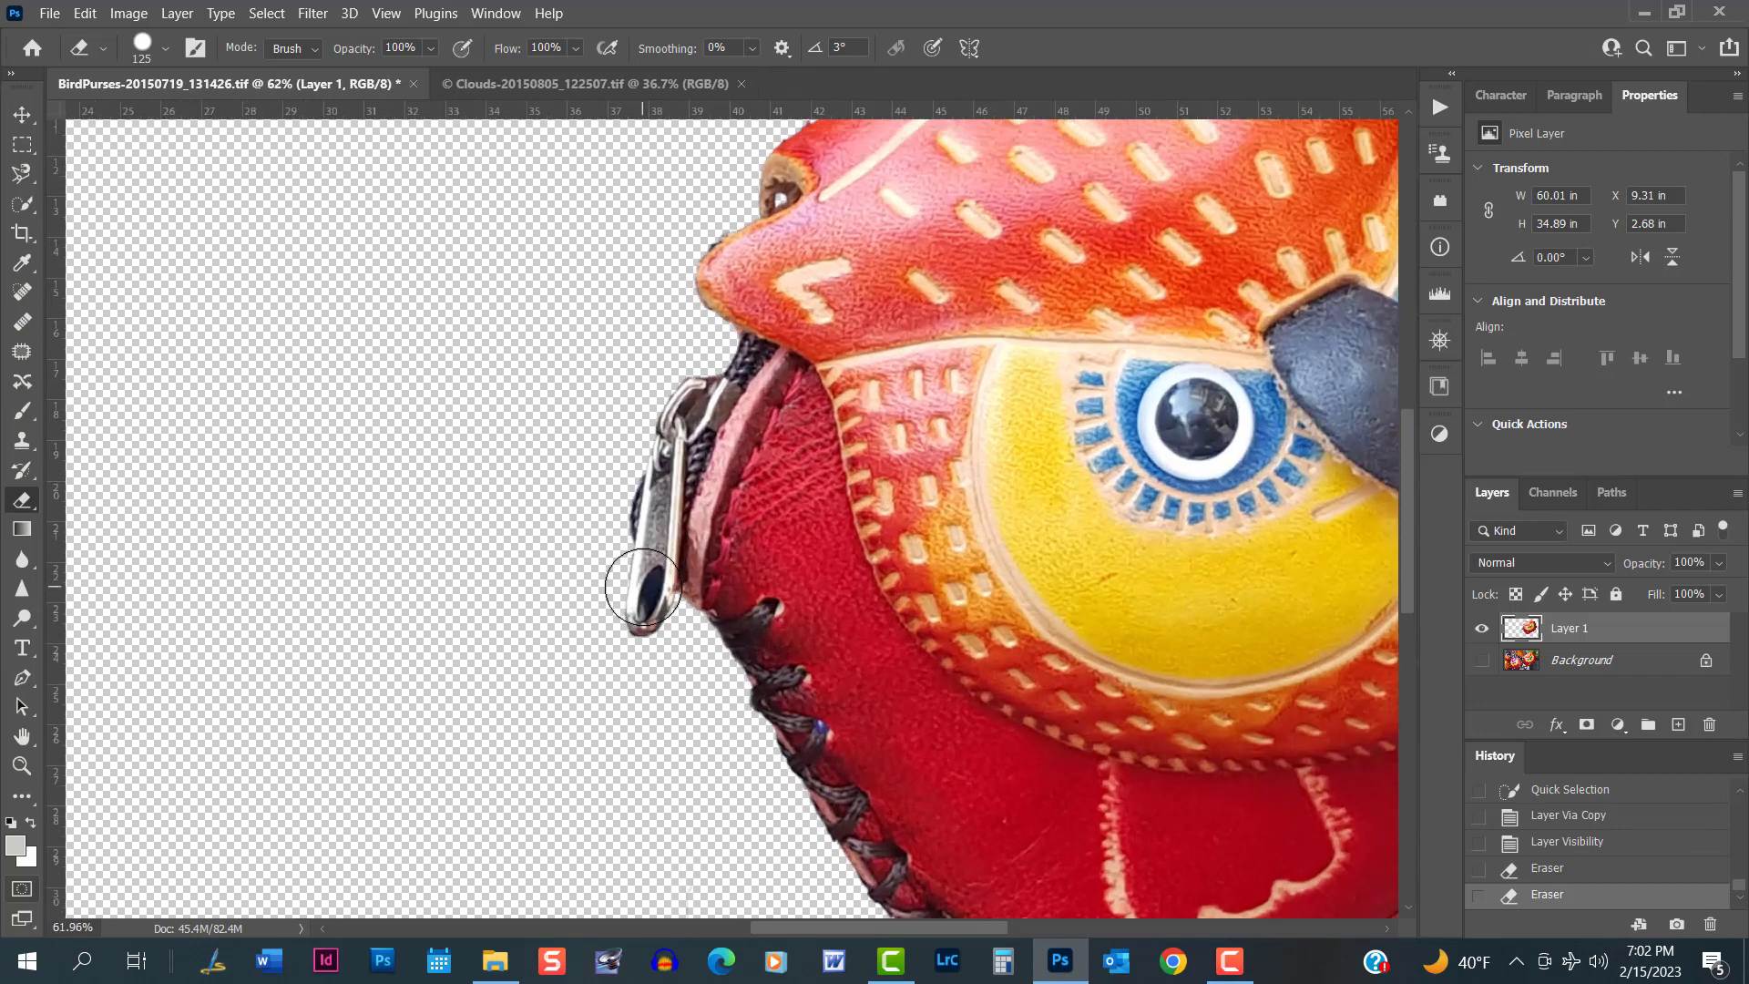
scroll(582, 411, up, 2)
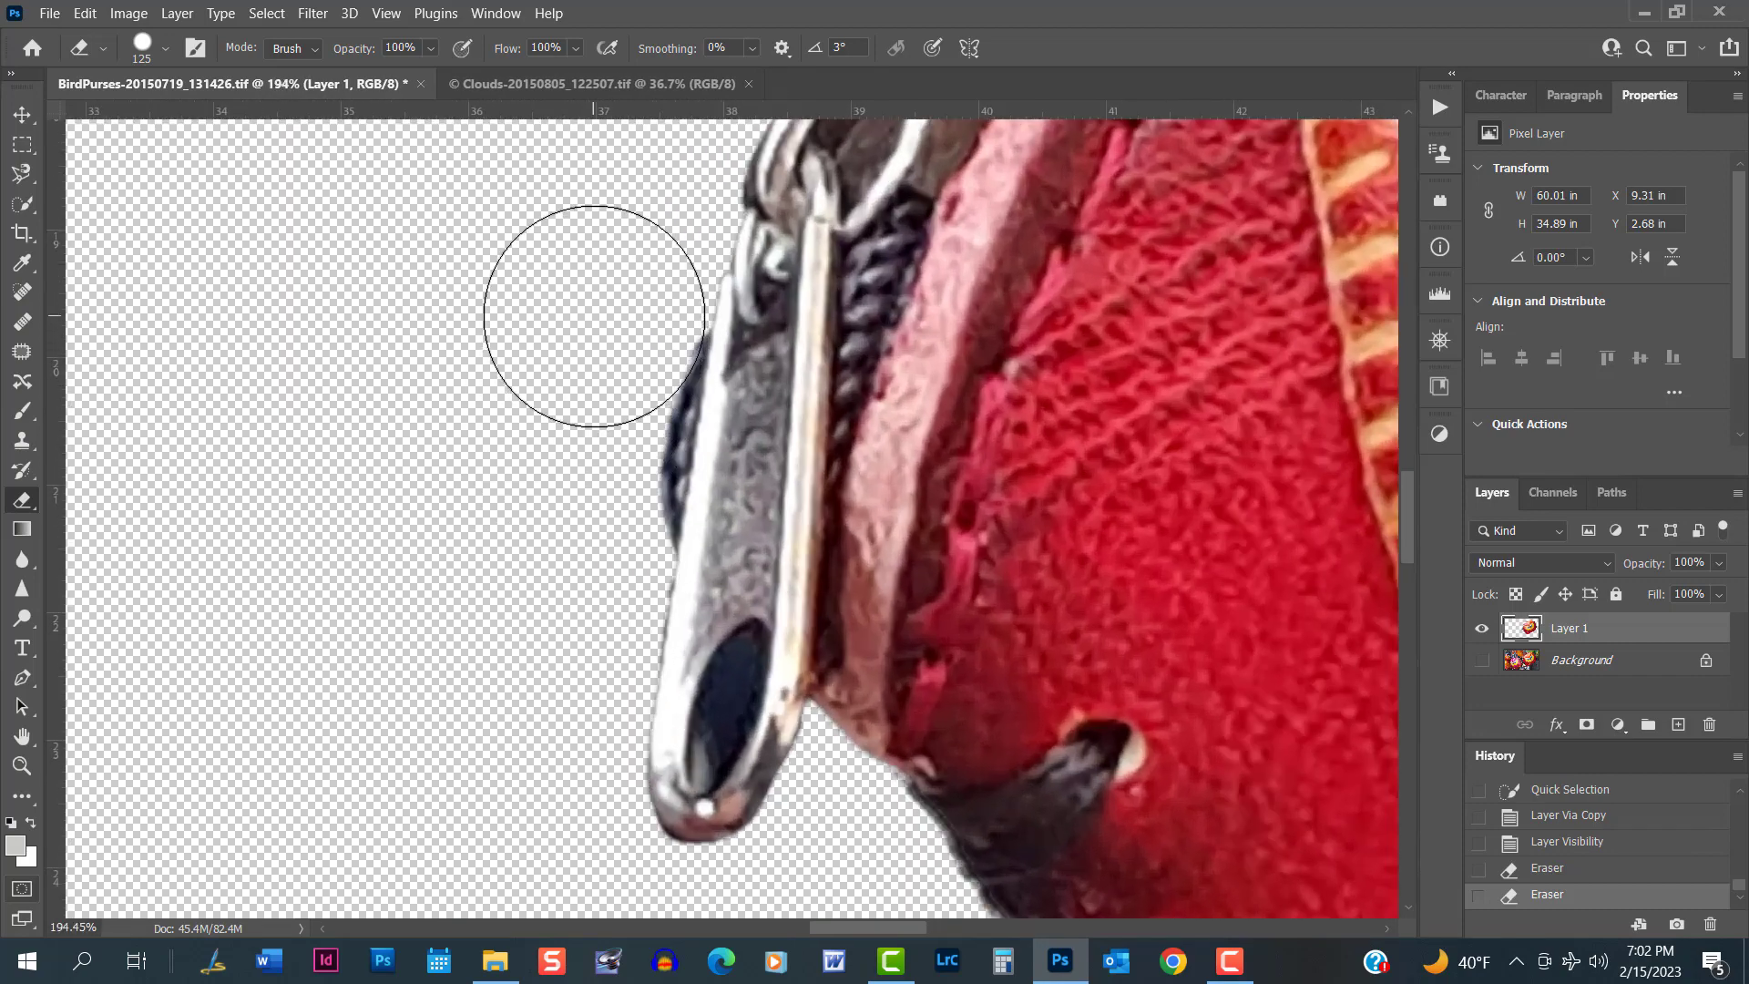
mouse_move(595, 342)
mouse_down()
mouse_move(571, 514)
mouse_move(559, 500)
mouse_move(628, 474)
mouse_up()
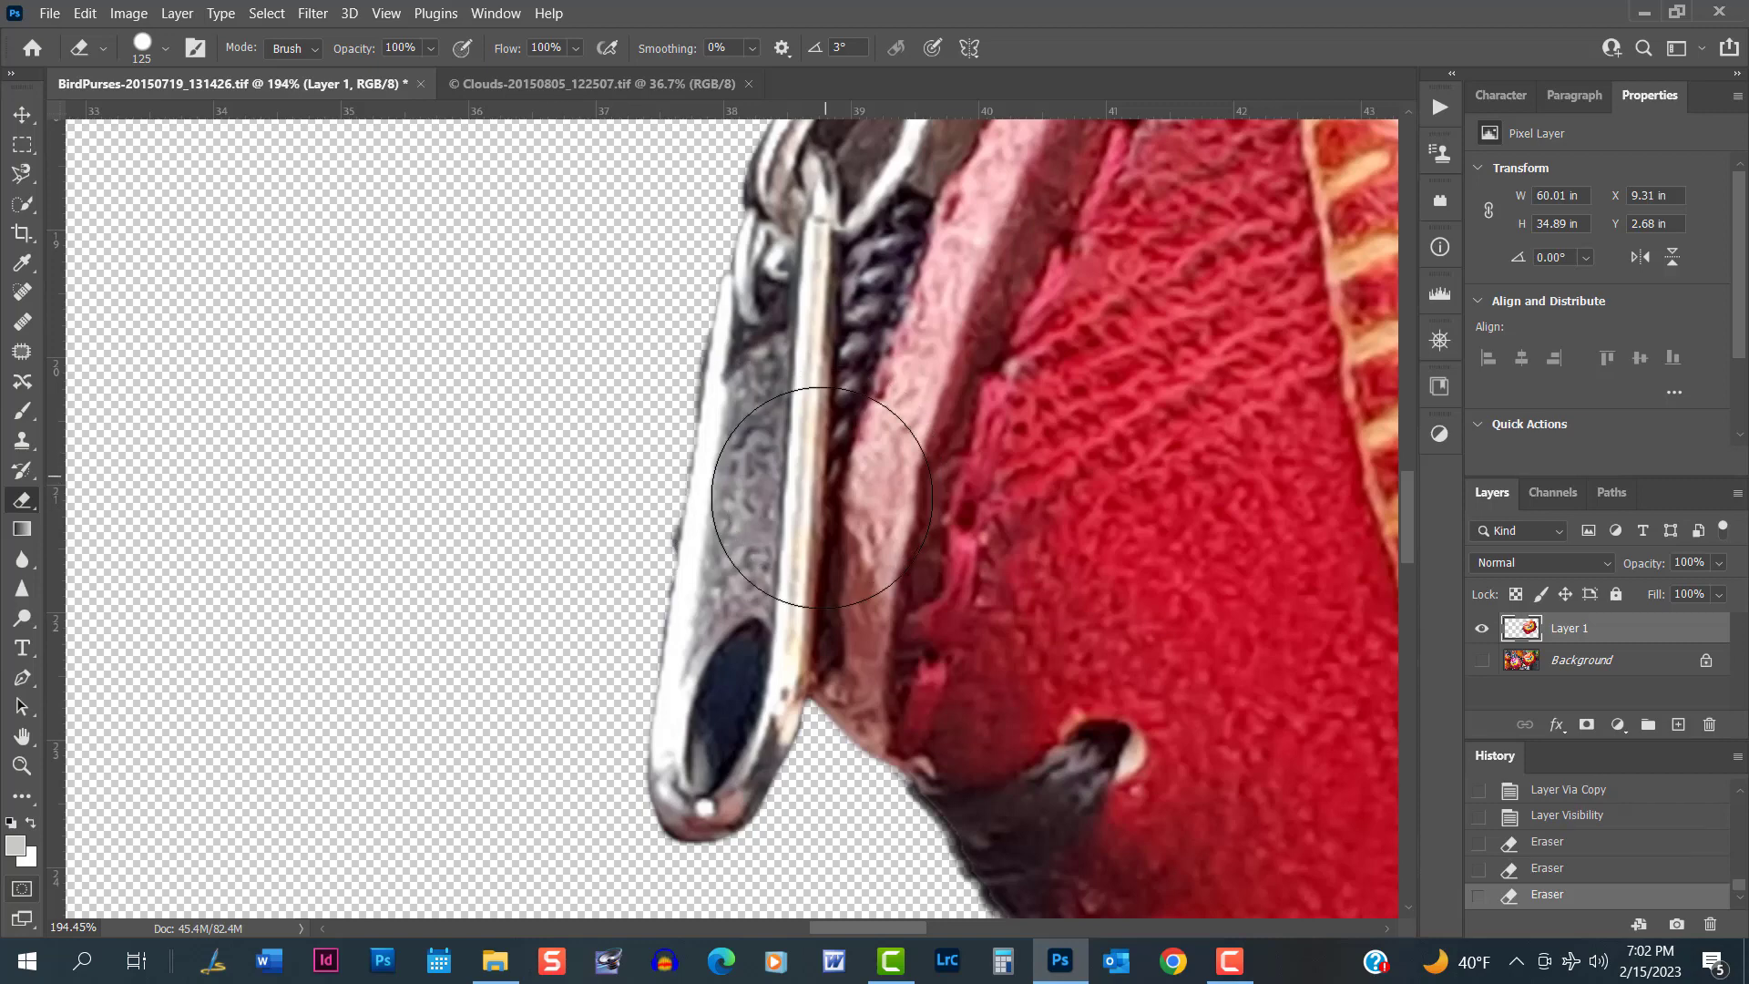
scroll(647, 542, down, 3)
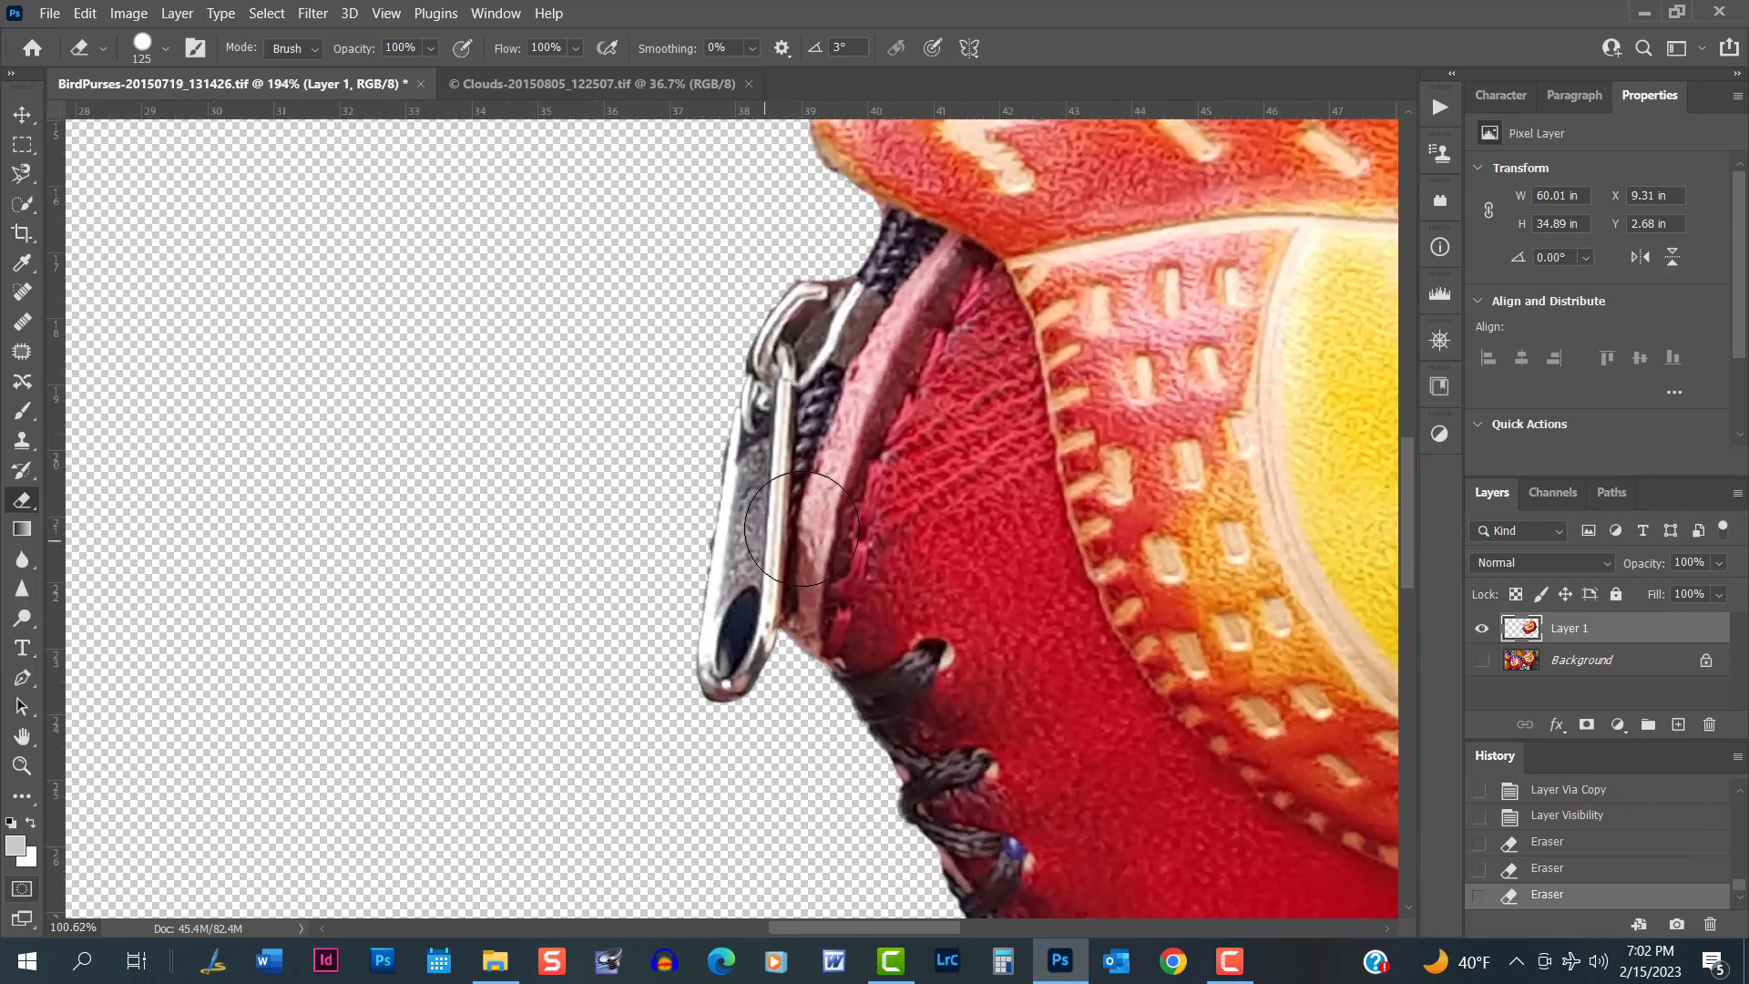
click(647, 542)
Erase the small bump on the purse's right edge just below the dark stitching.
scroll(788, 528, down, 5)
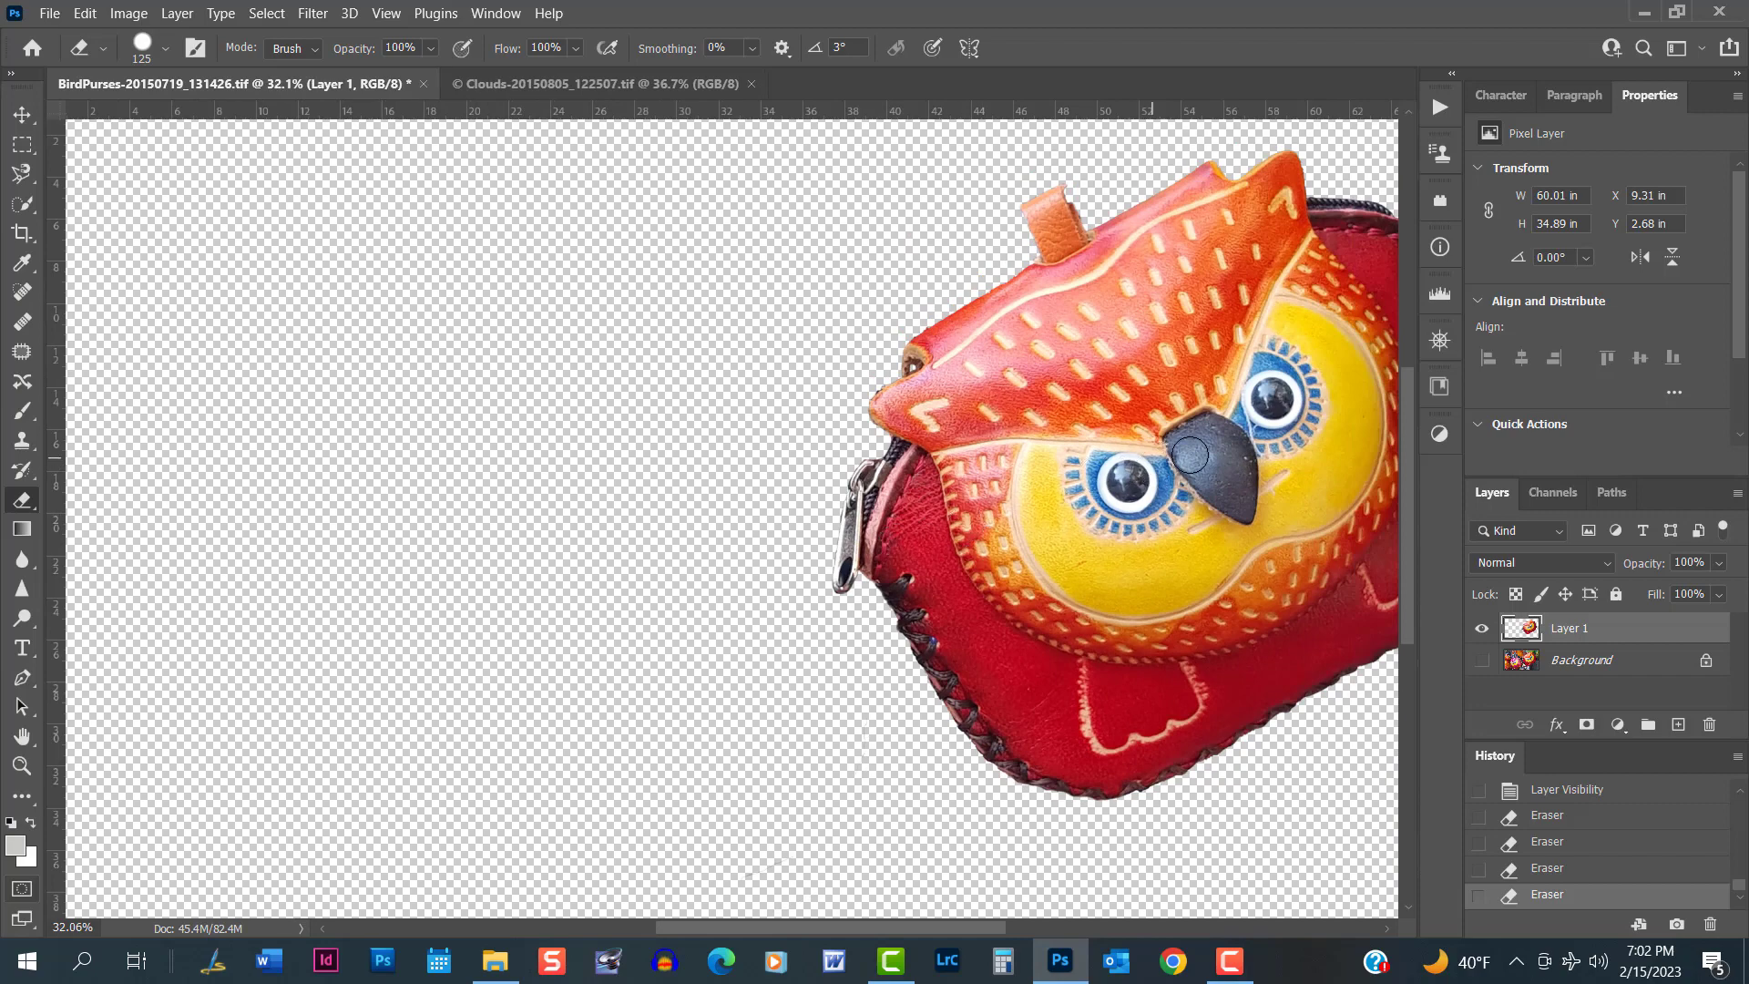
drag(1189, 454, 806, 575)
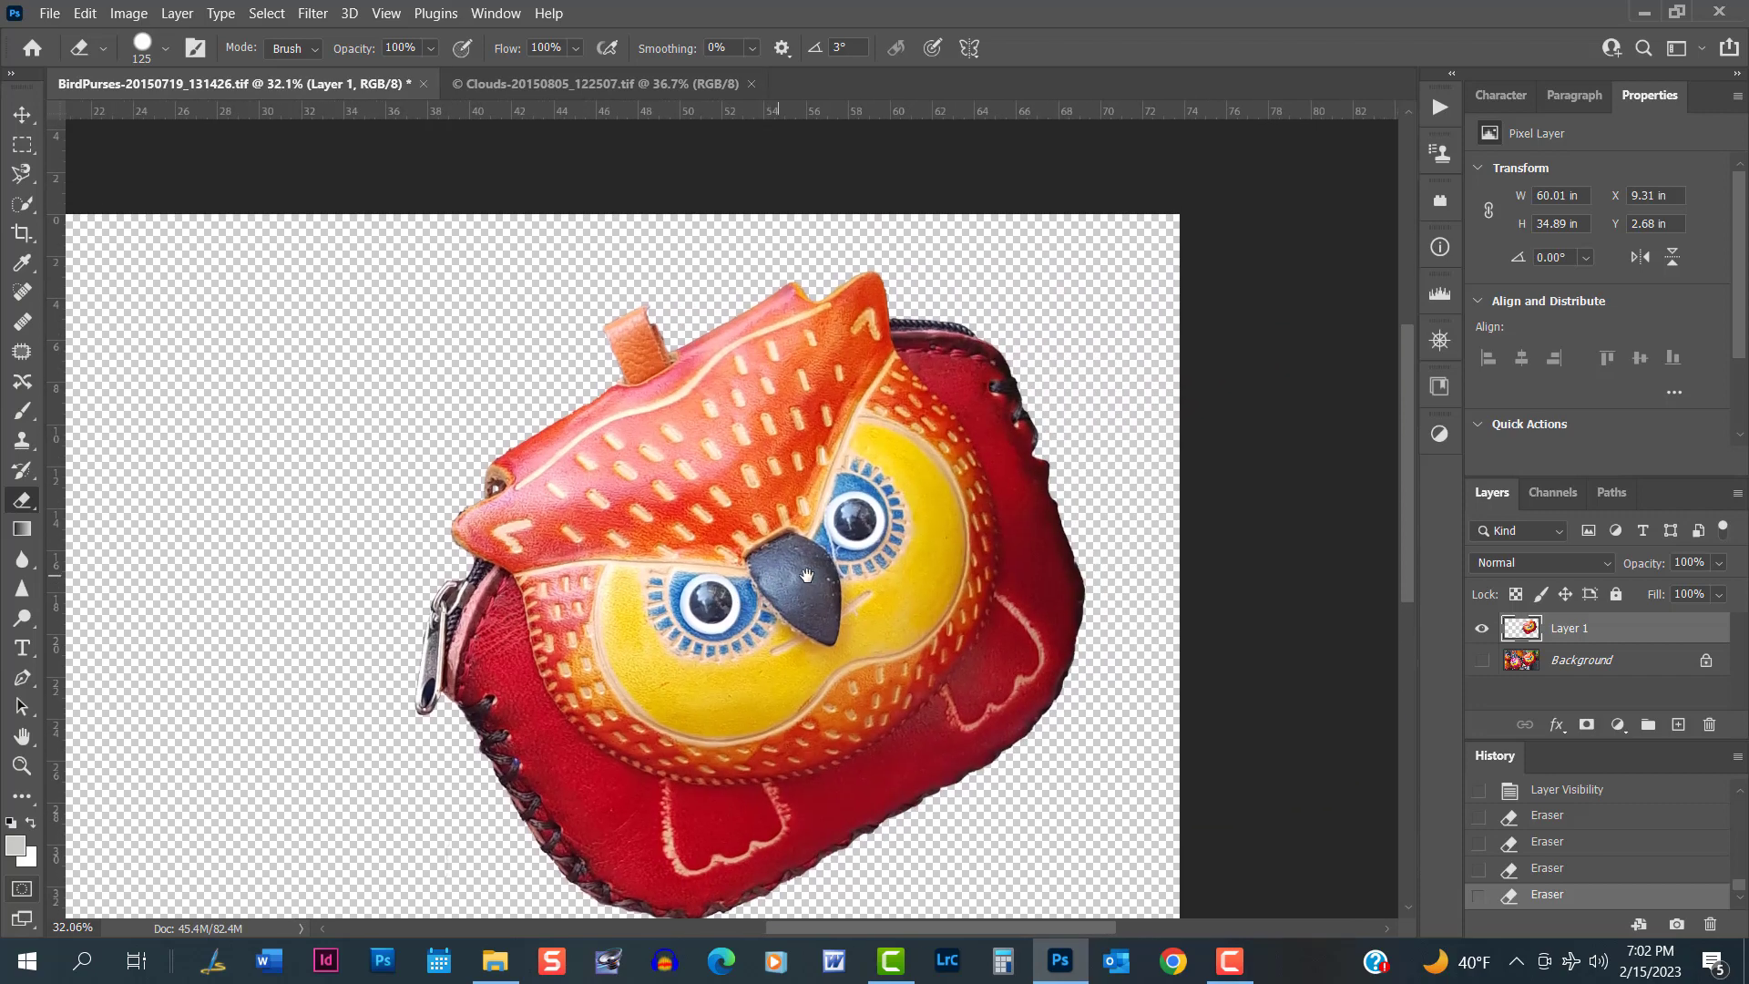
scroll(1151, 525, up, 4)
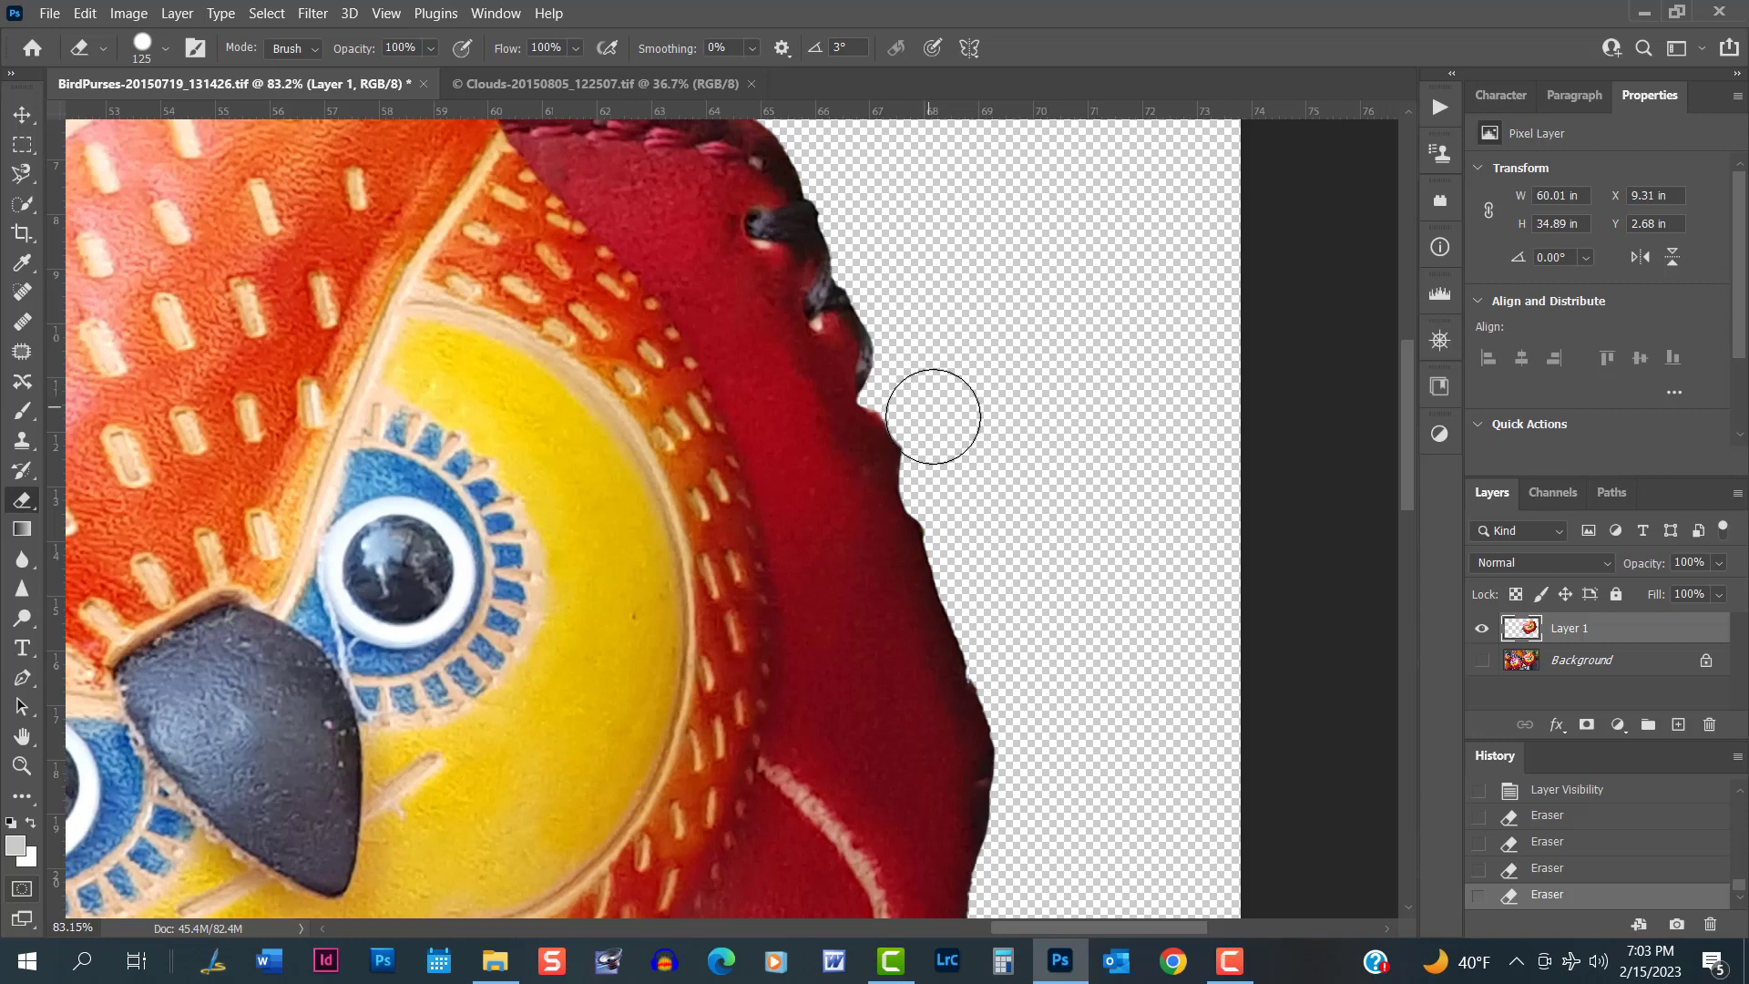
mouse_move(938, 449)
mouse_down()
mouse_move(948, 461)
mouse_move(929, 394)
mouse_up()
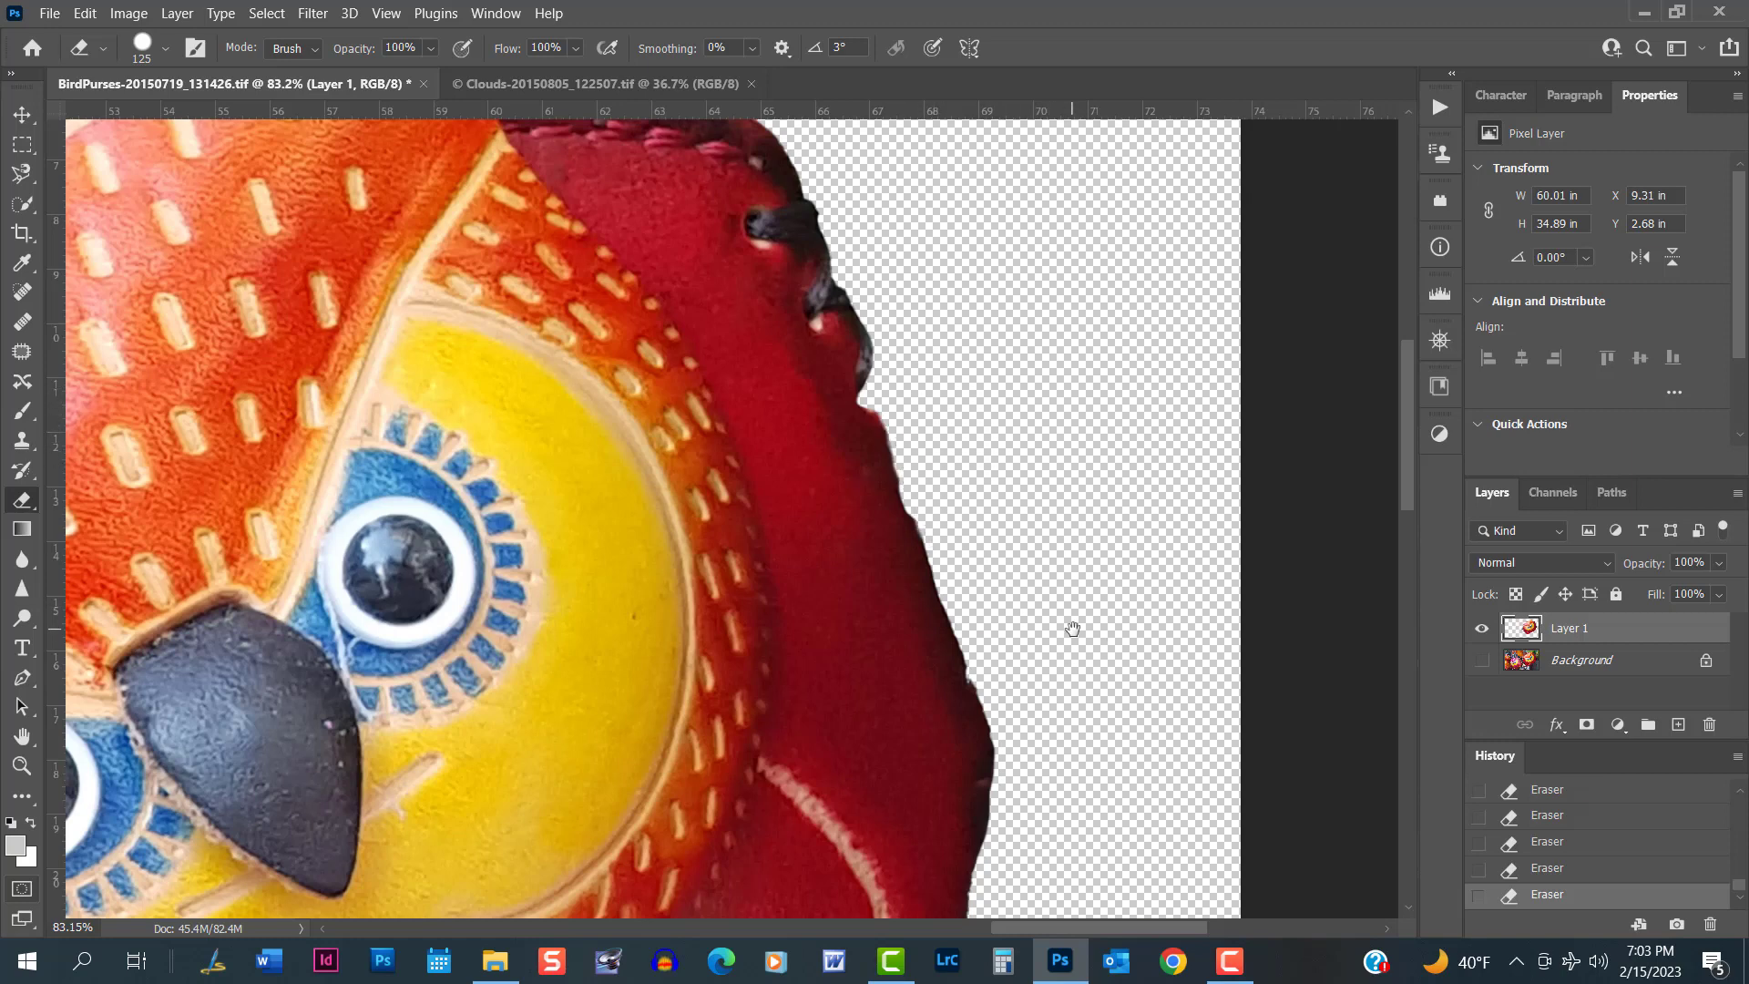
Work along the purse's right side and lower edge with the eraser, trimming the uneven outline smooth.
drag(1072, 626, 1054, 489)
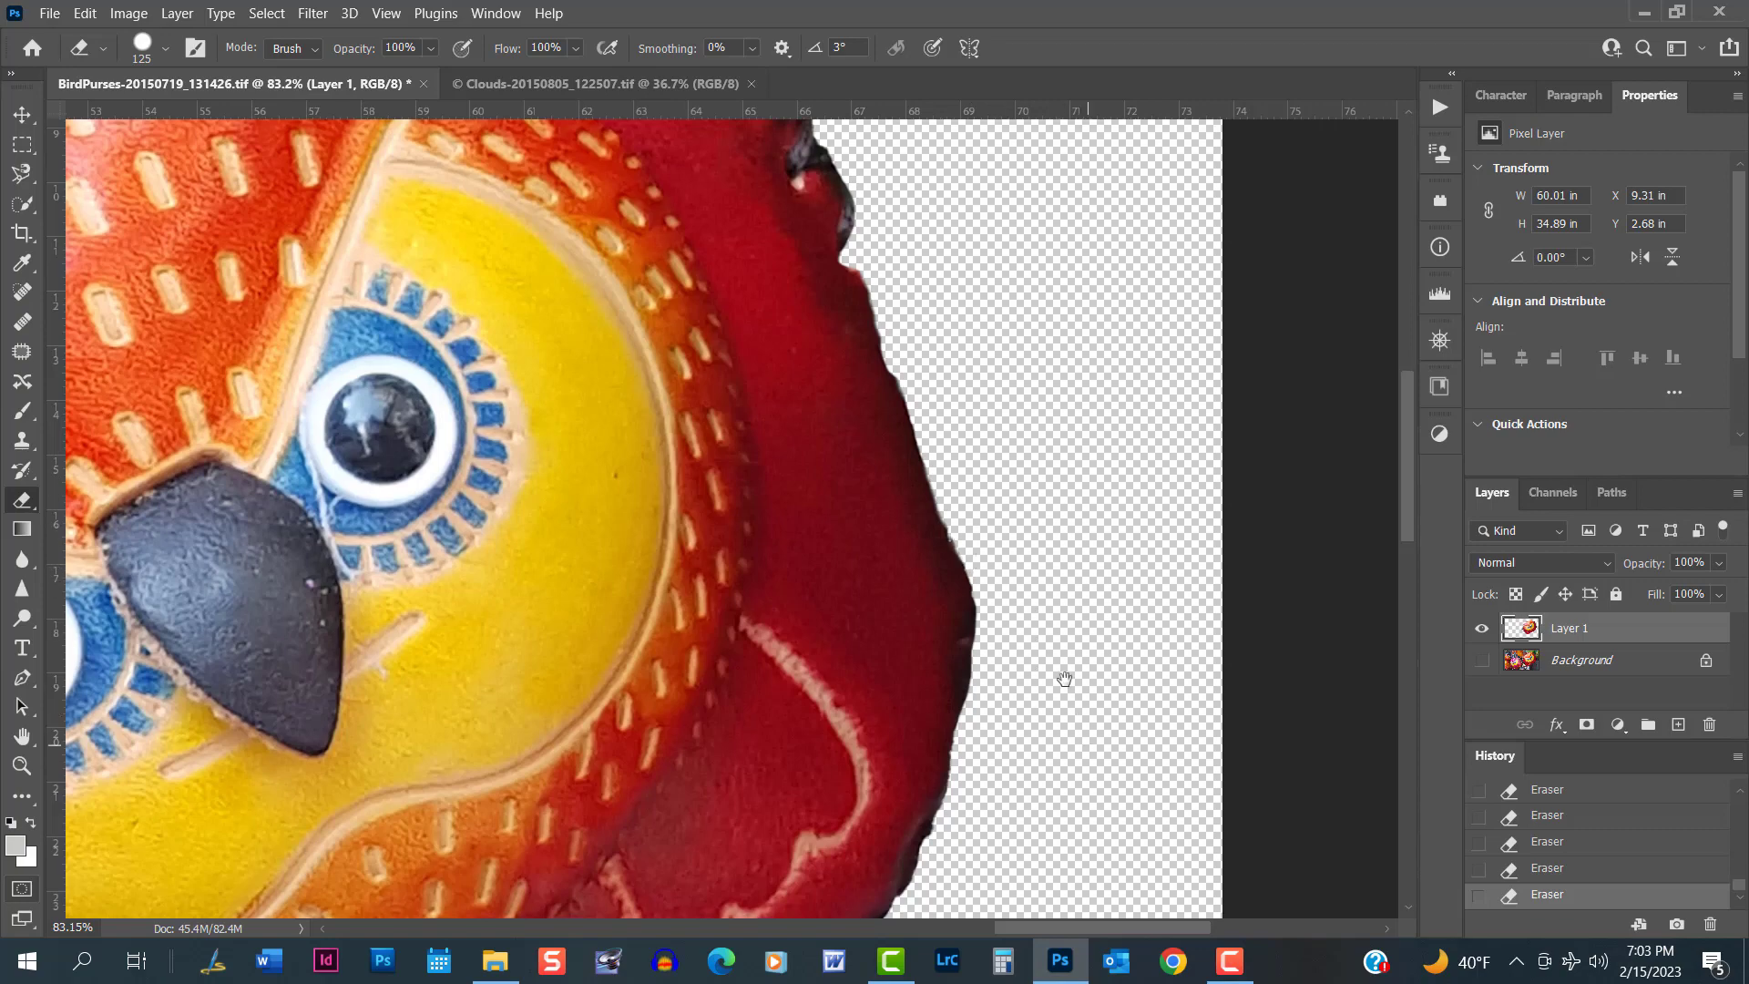
drag(1062, 683, 1047, 383)
mouse_move(937, 655)
mouse_down()
mouse_move(1016, 551)
mouse_move(1061, 543)
mouse_up()
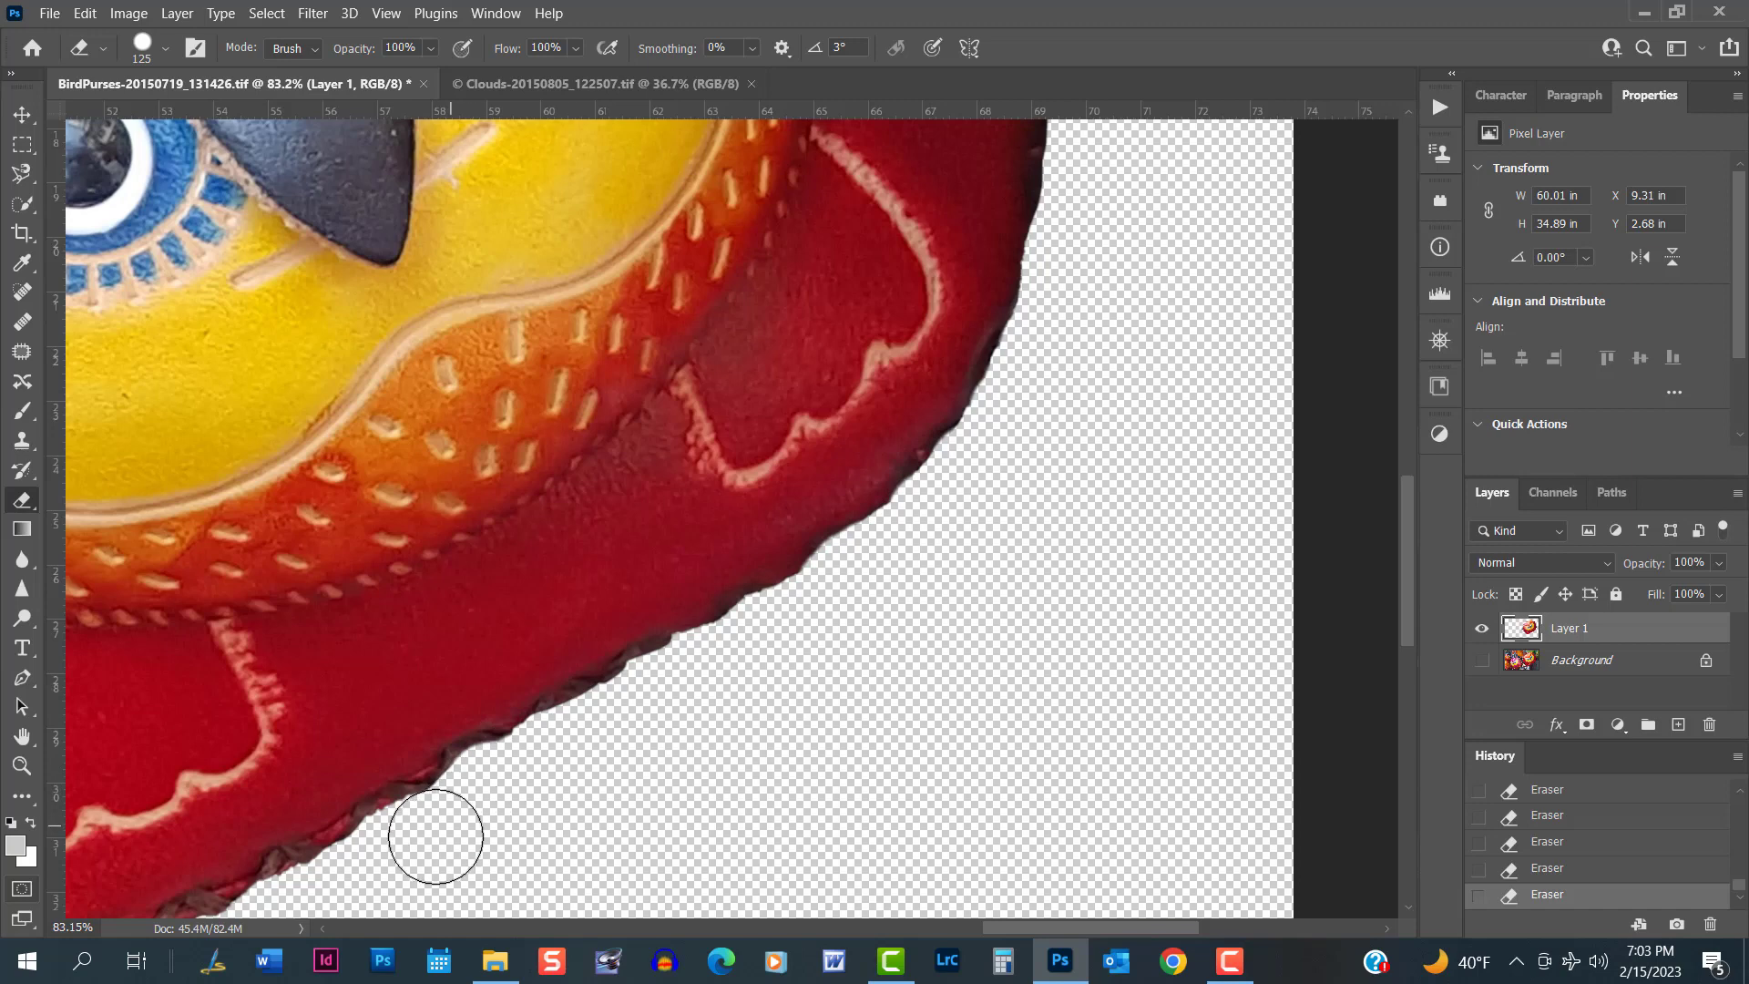
drag(429, 828, 764, 548)
drag(411, 734, 837, 633)
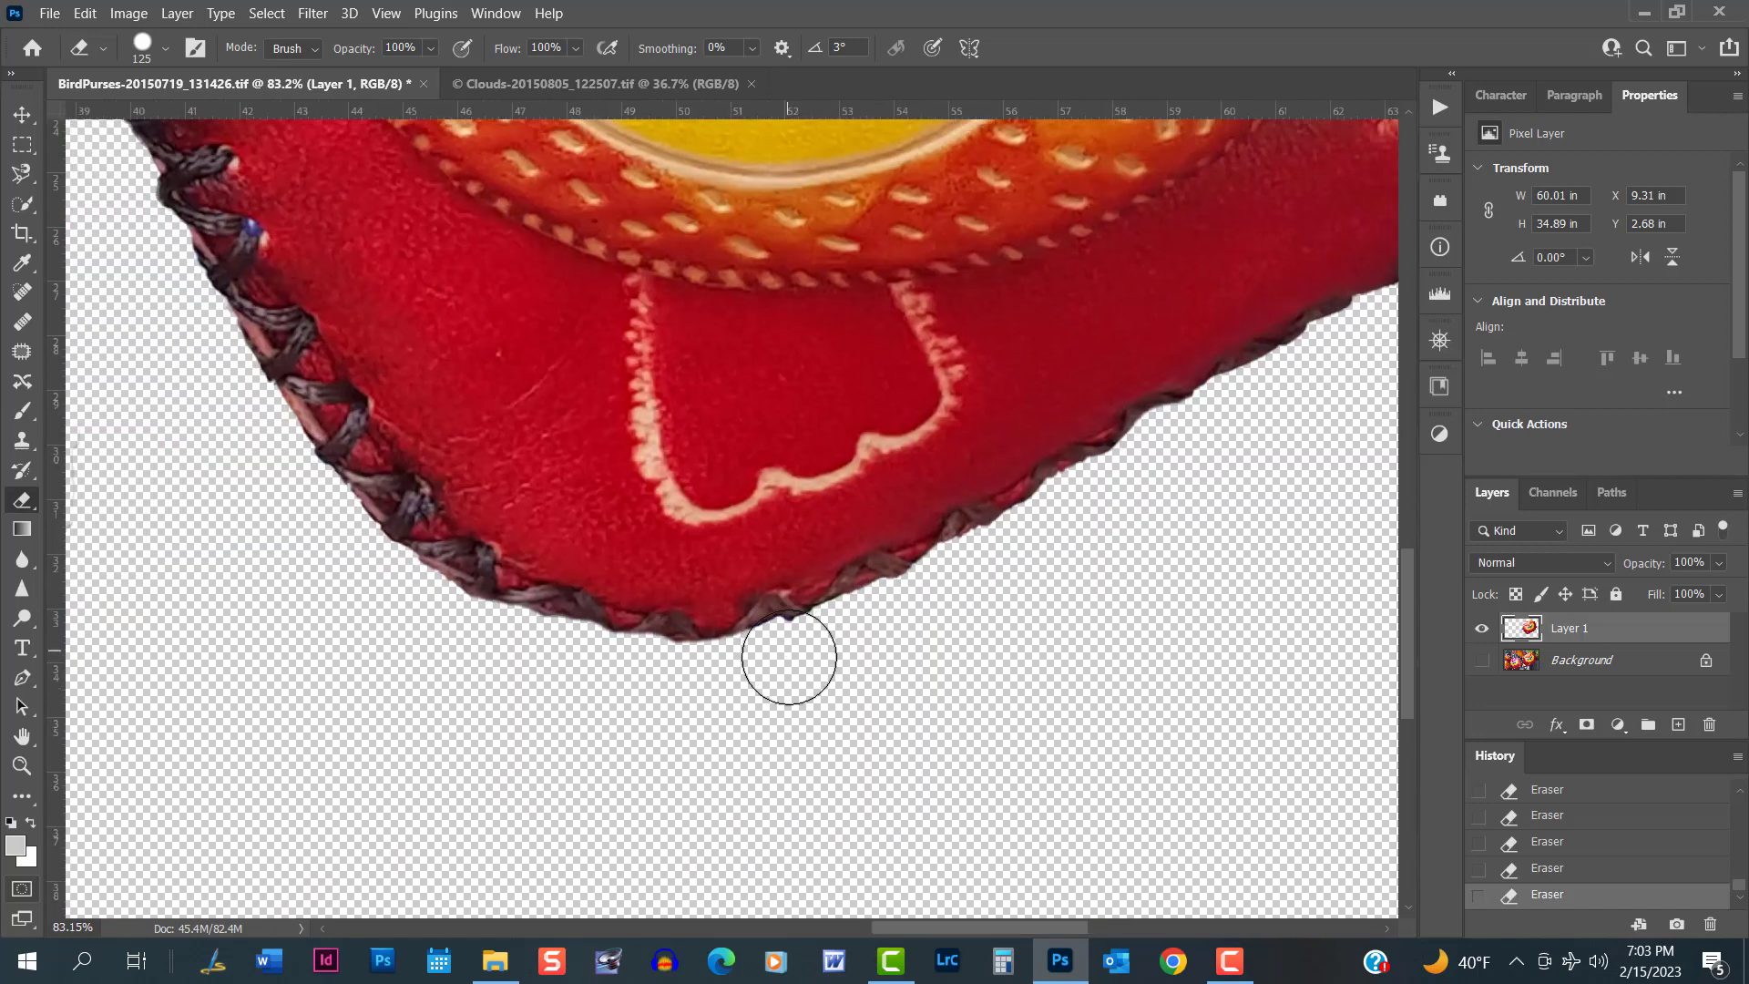
mouse_move(972, 528)
mouse_down()
mouse_move(734, 574)
mouse_move(1007, 332)
mouse_move(921, 359)
mouse_move(902, 467)
mouse_move(864, 522)
mouse_up()
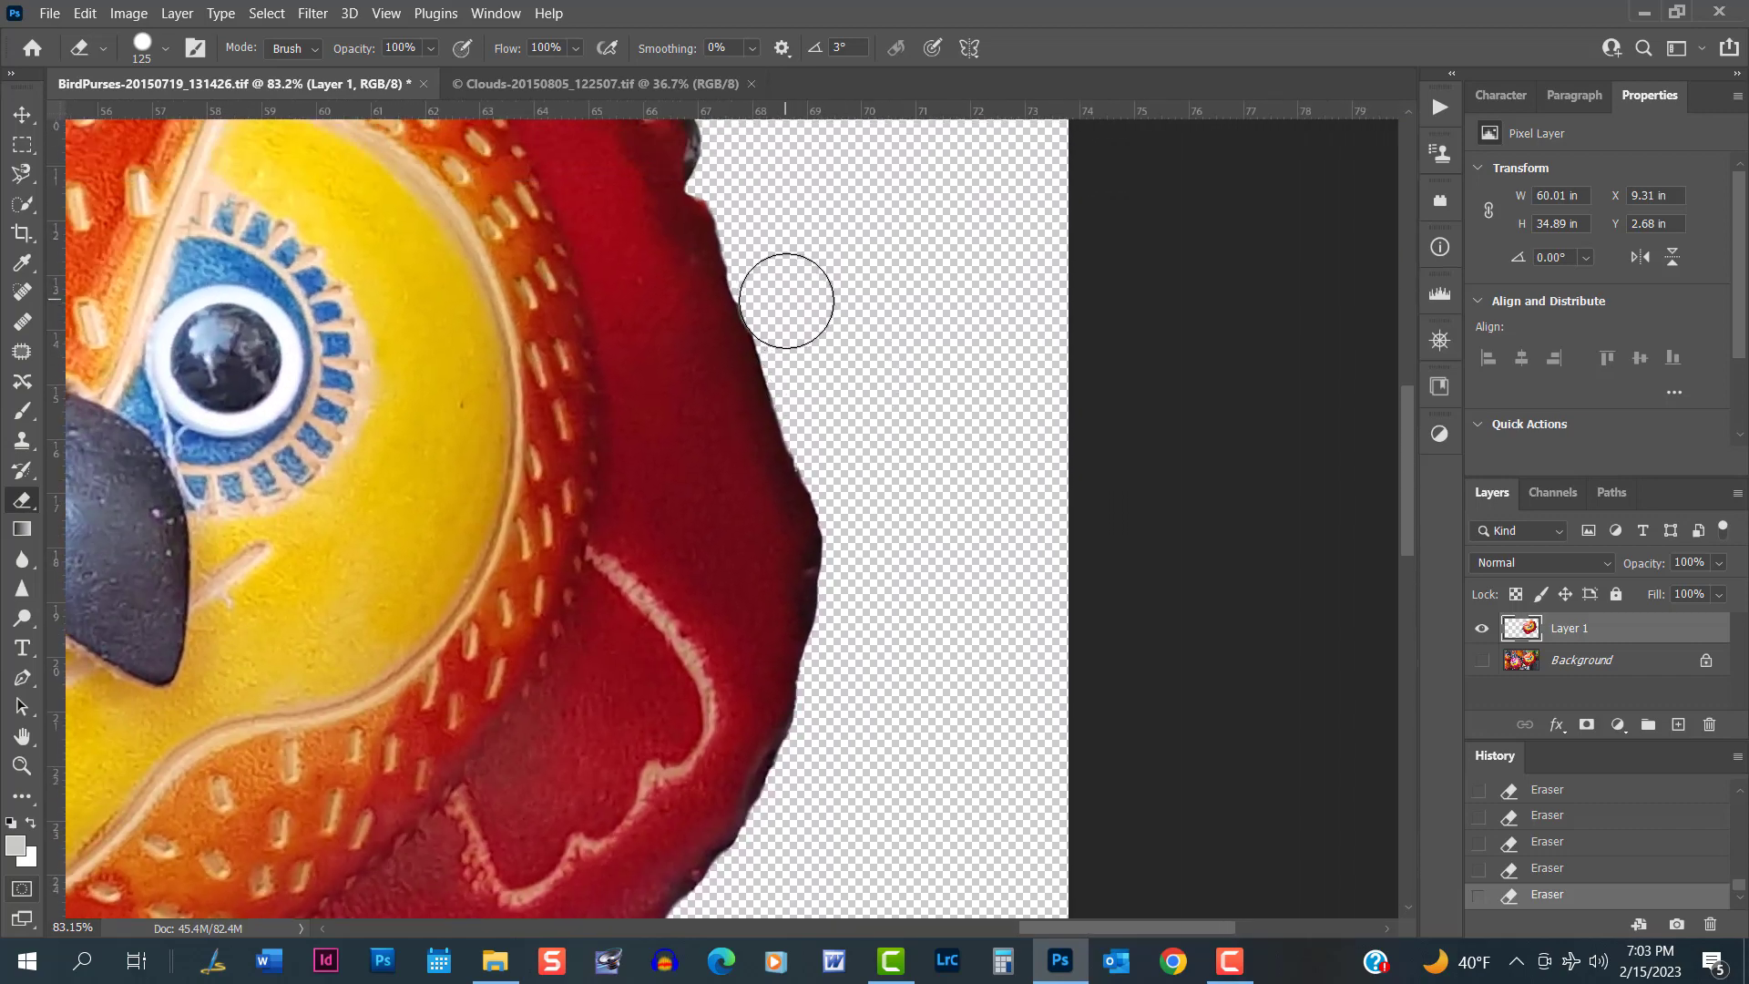
mouse_move(807, 378)
mouse_down()
mouse_move(853, 506)
mouse_move(859, 660)
mouse_up()
drag(876, 372, 908, 598)
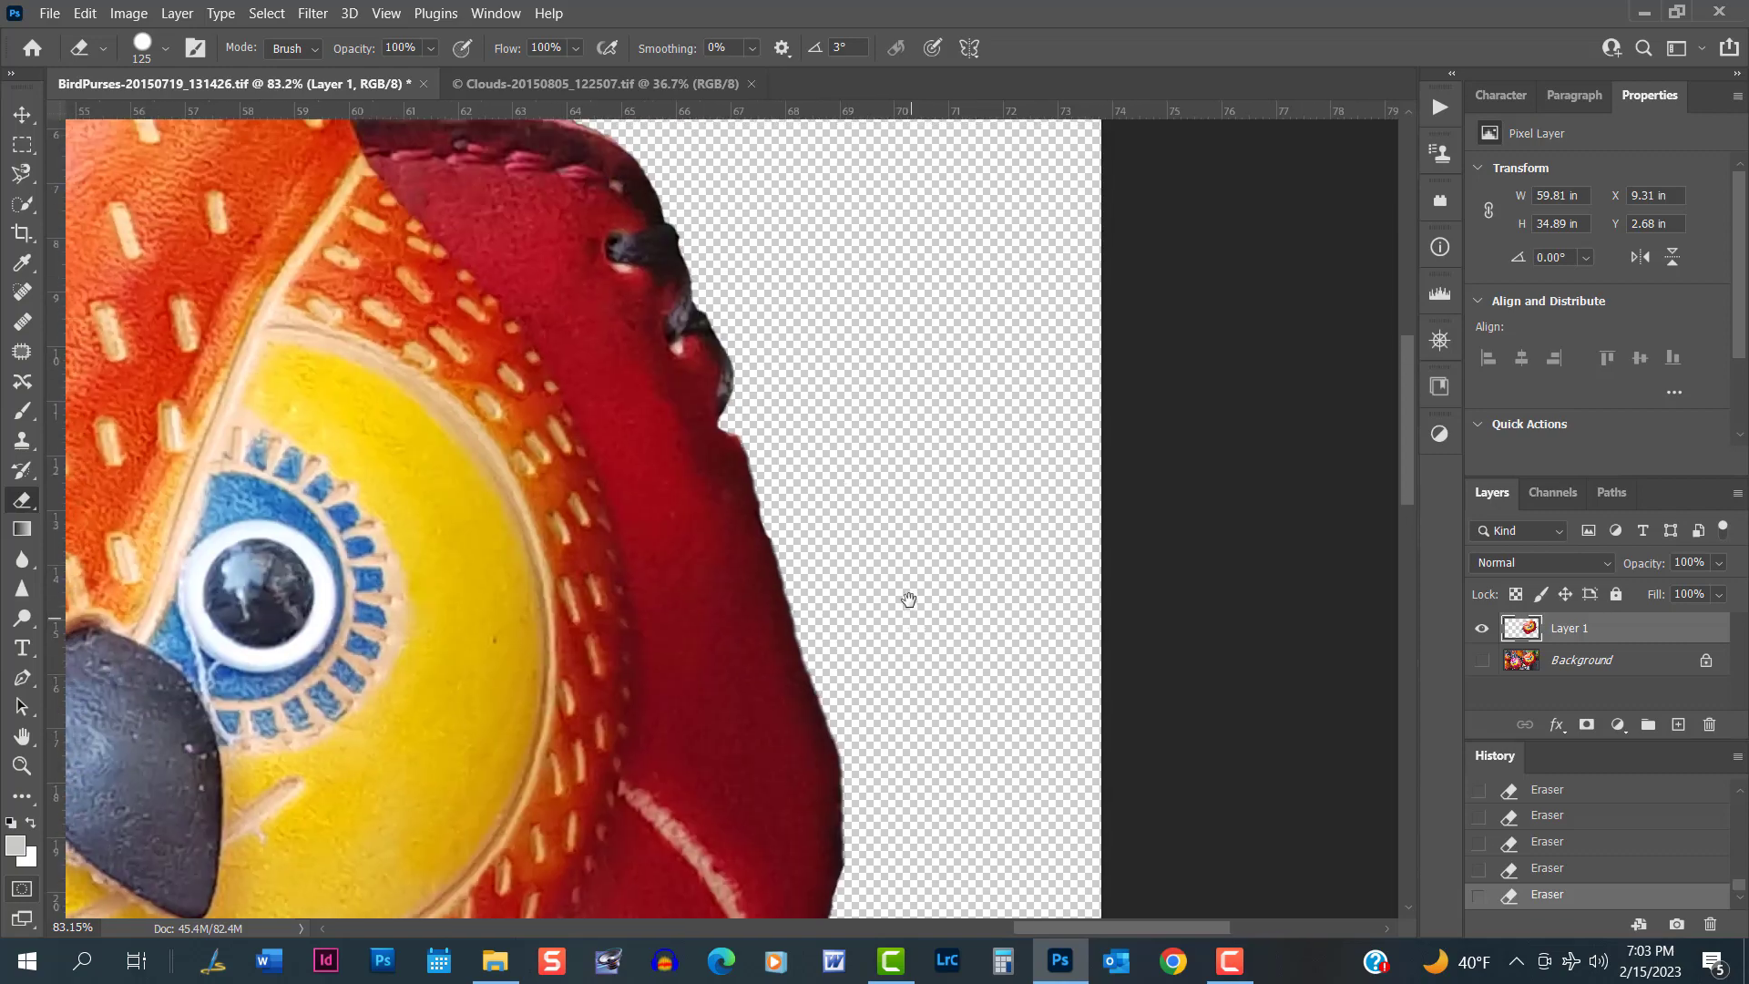
scroll(867, 546, down, 8)
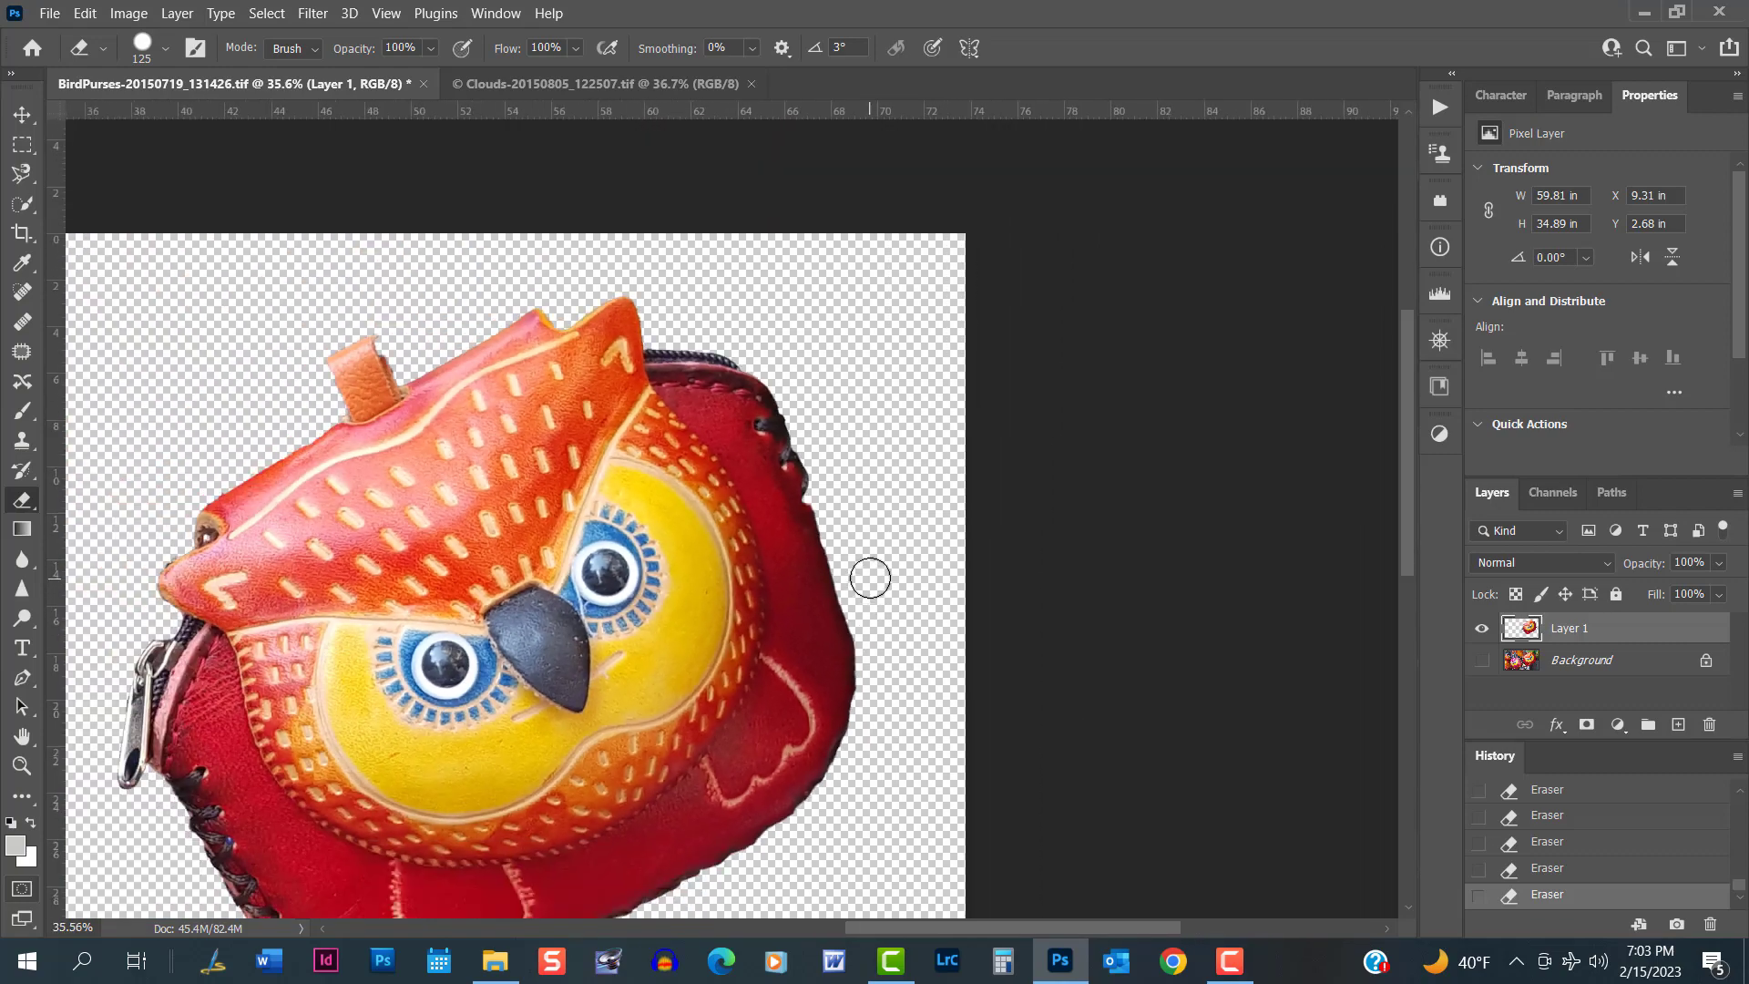
scroll(868, 570, up, 1)
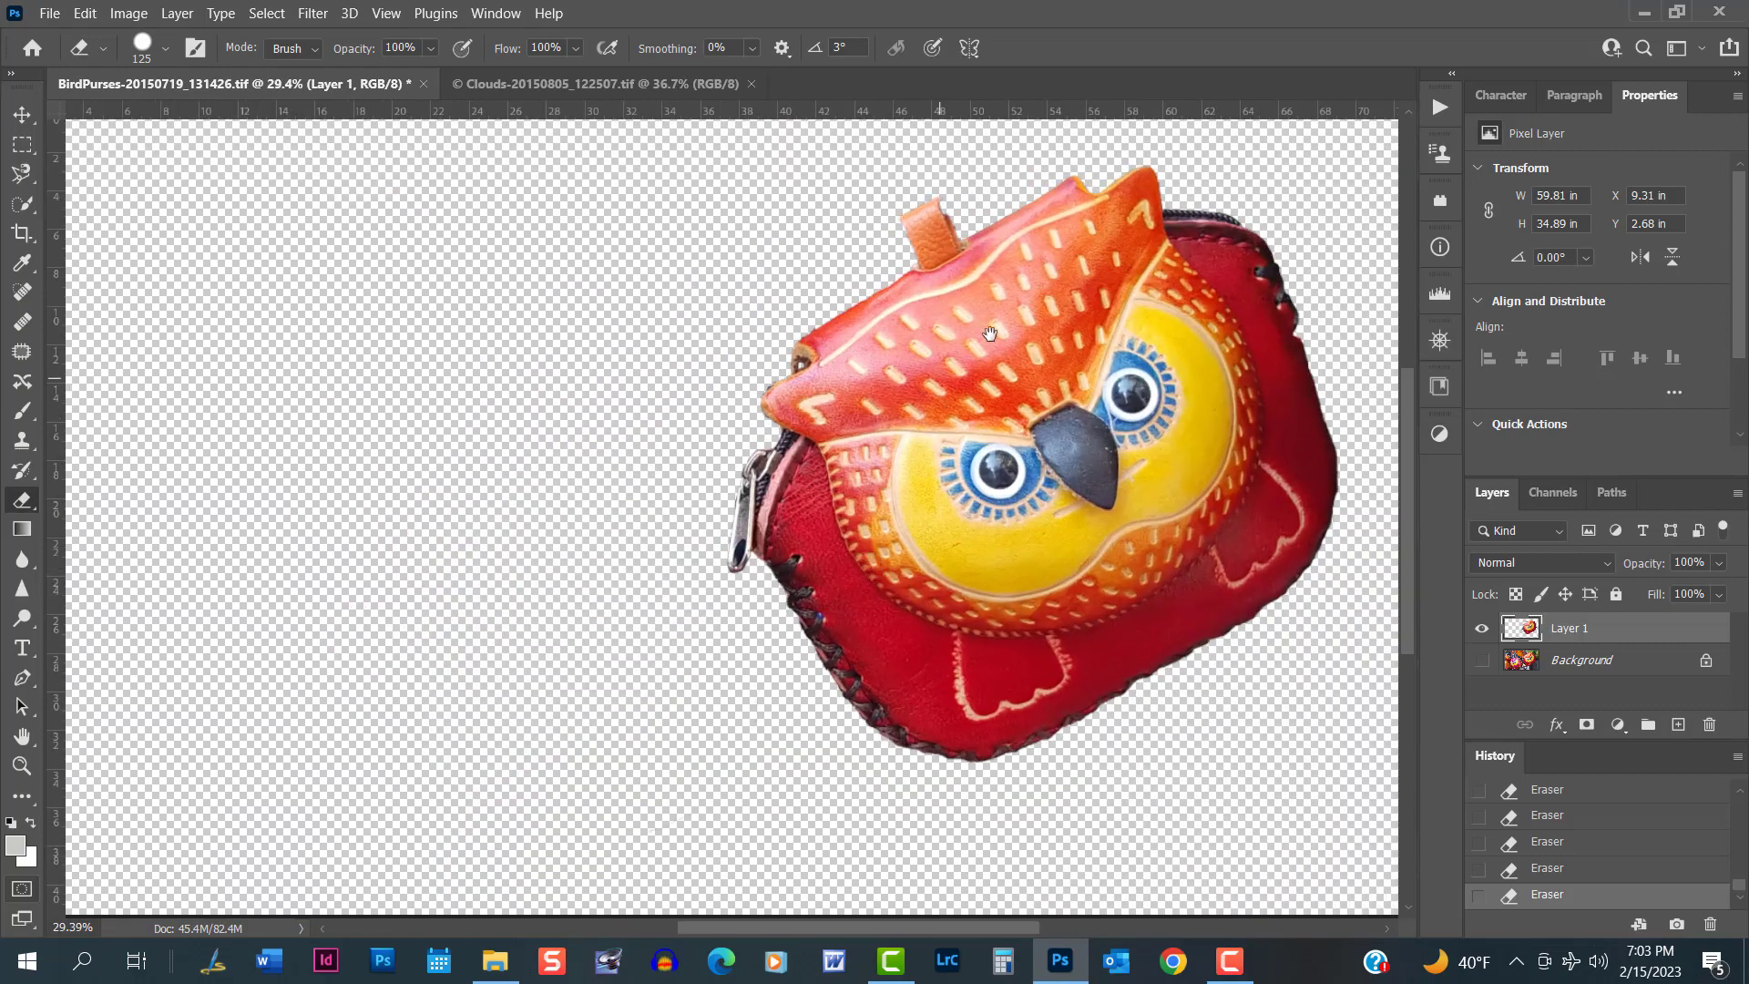
drag(990, 333, 649, 376)
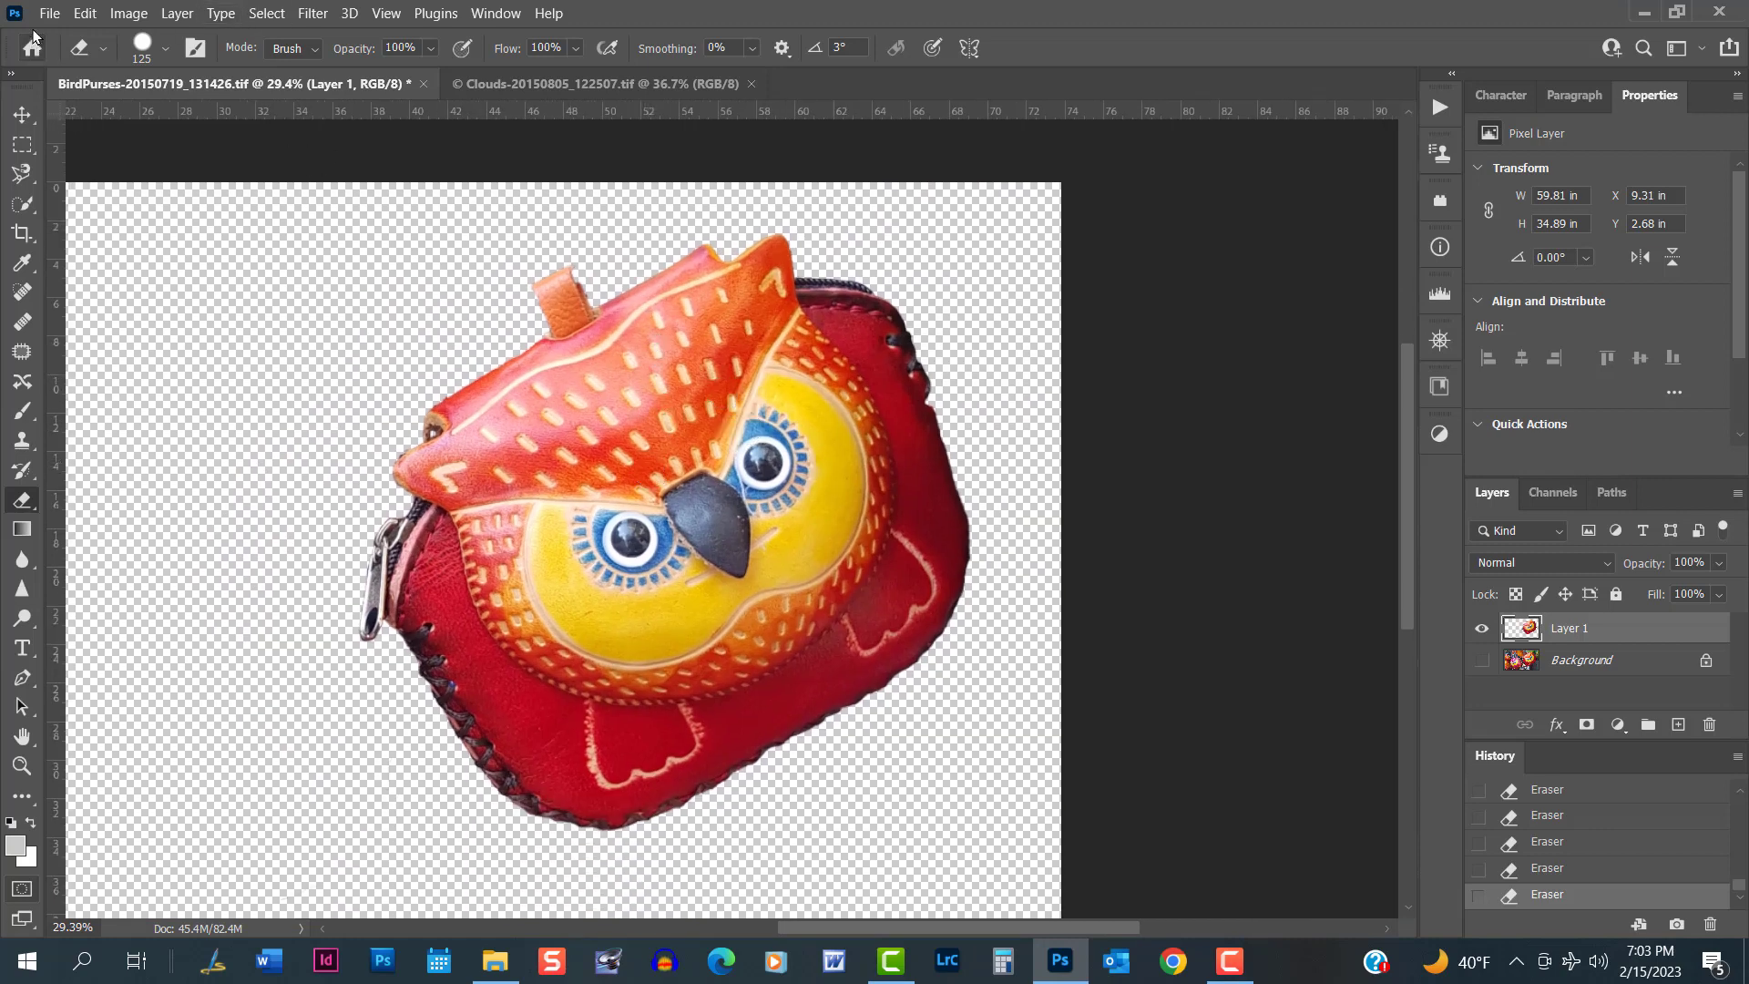
click(50, 12)
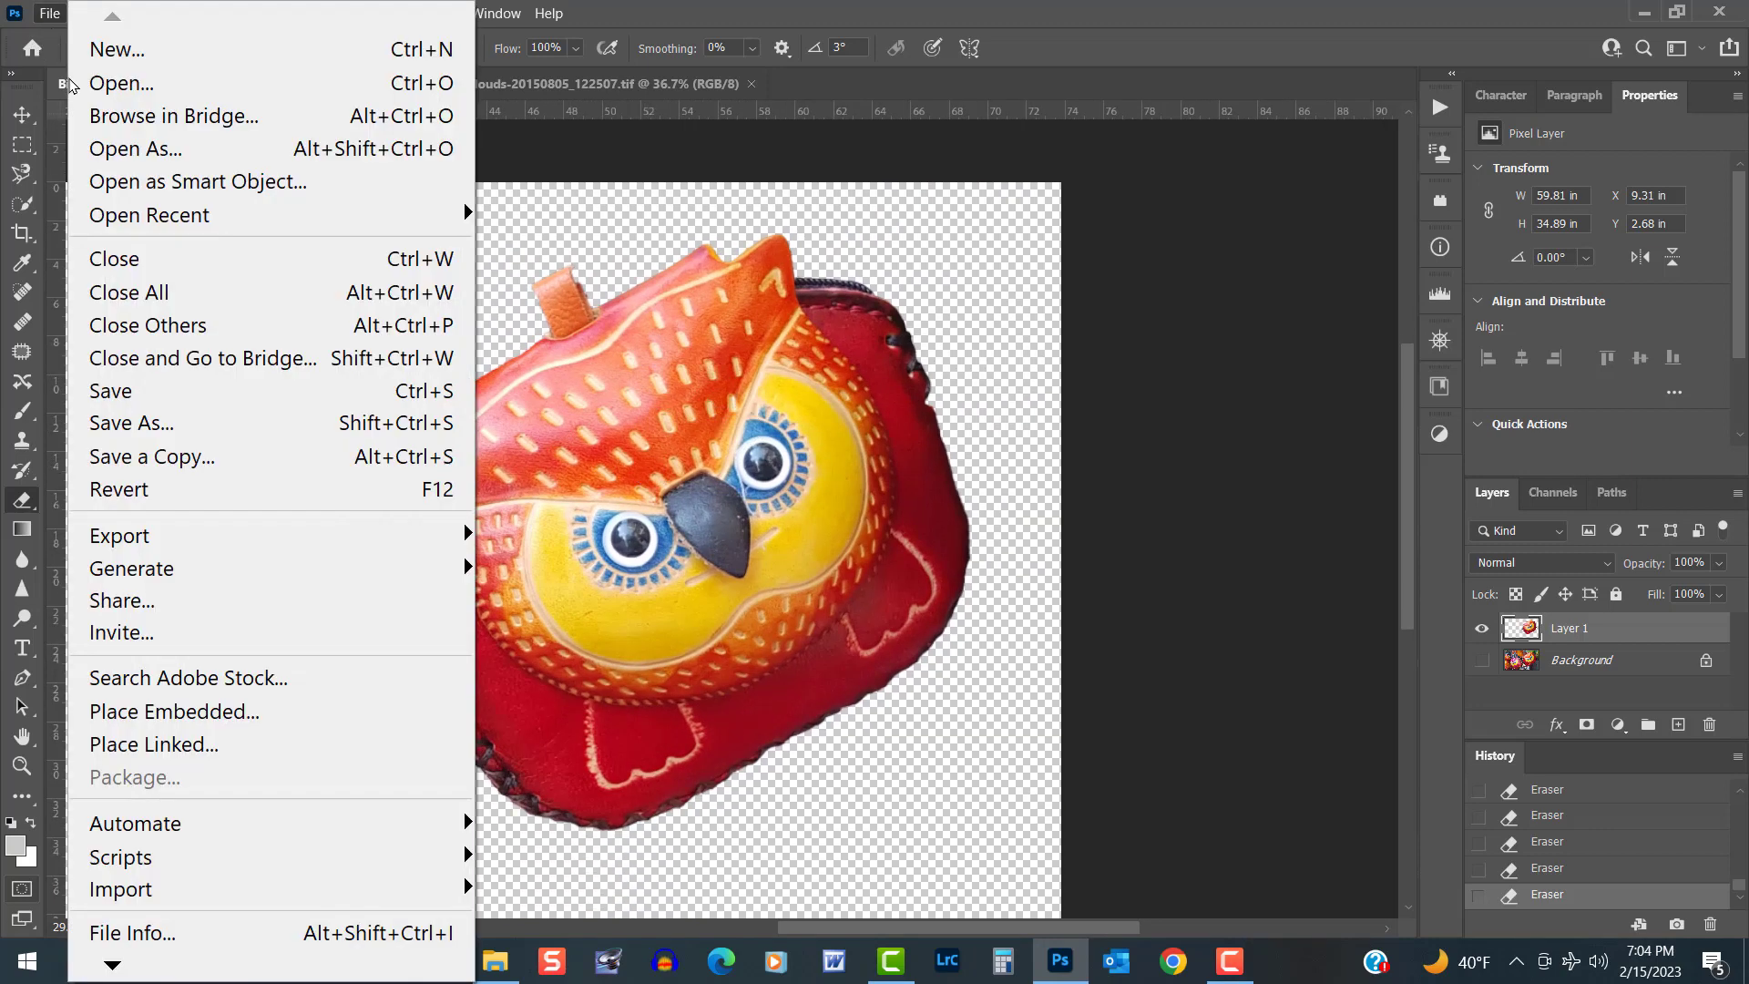
click(180, 422)
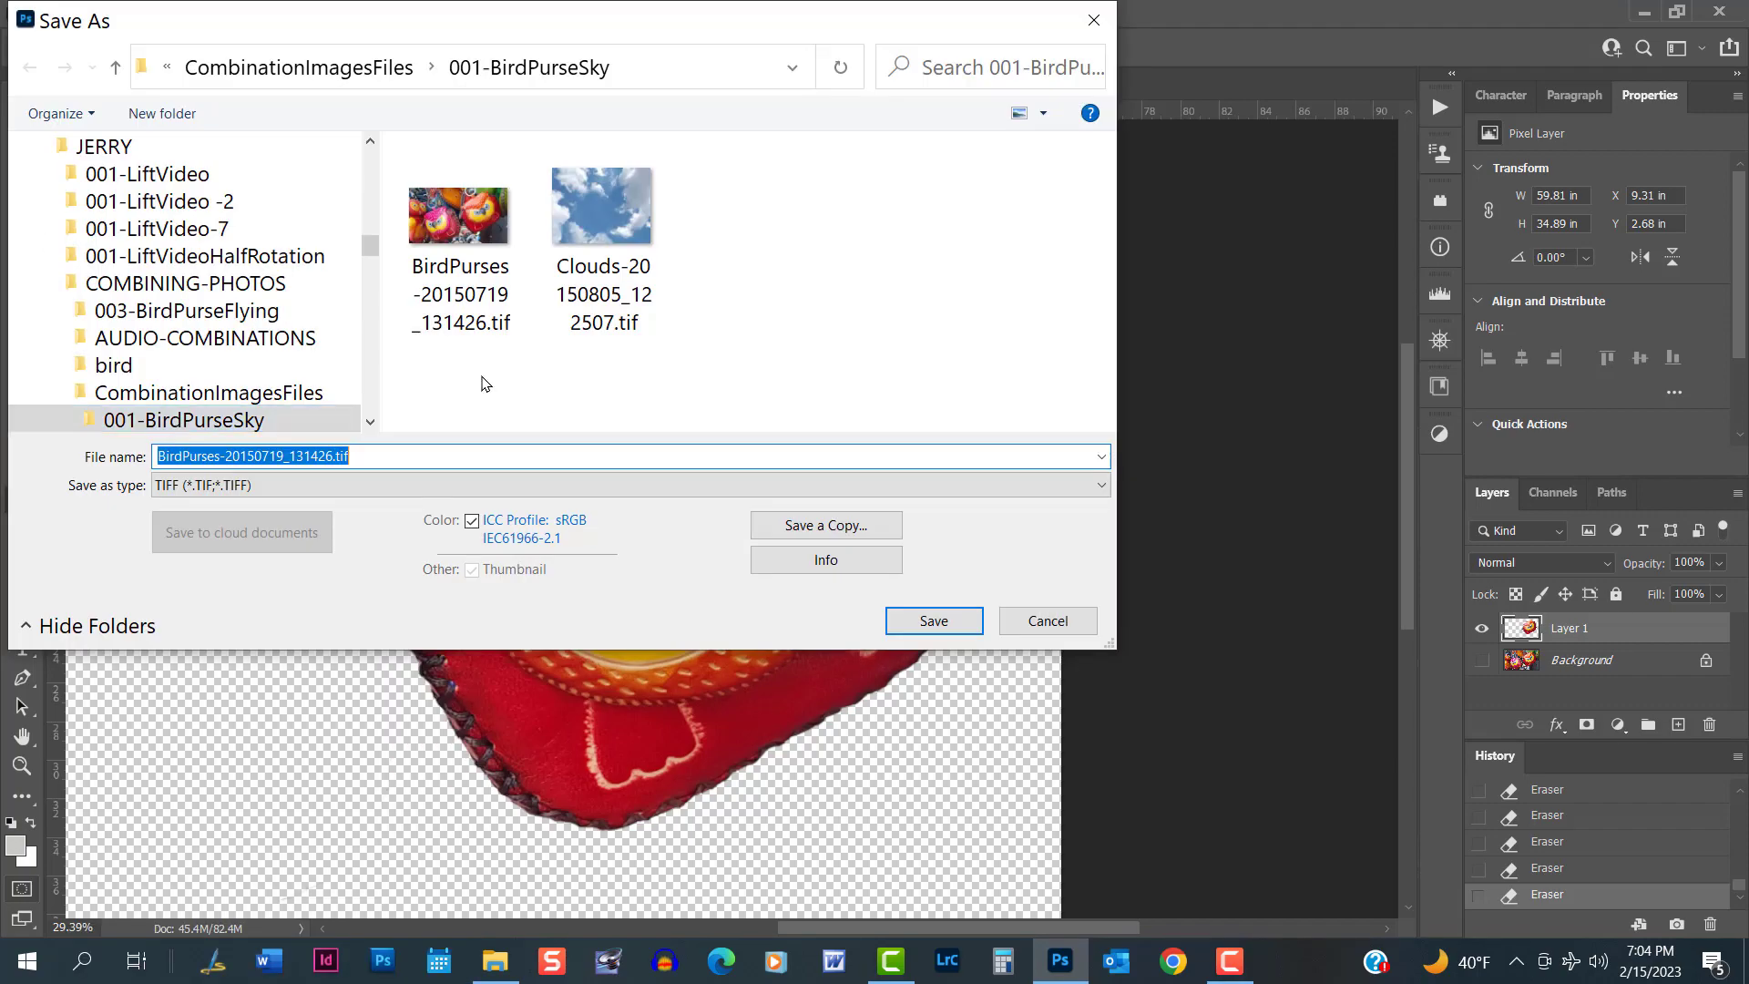
click(934, 622)
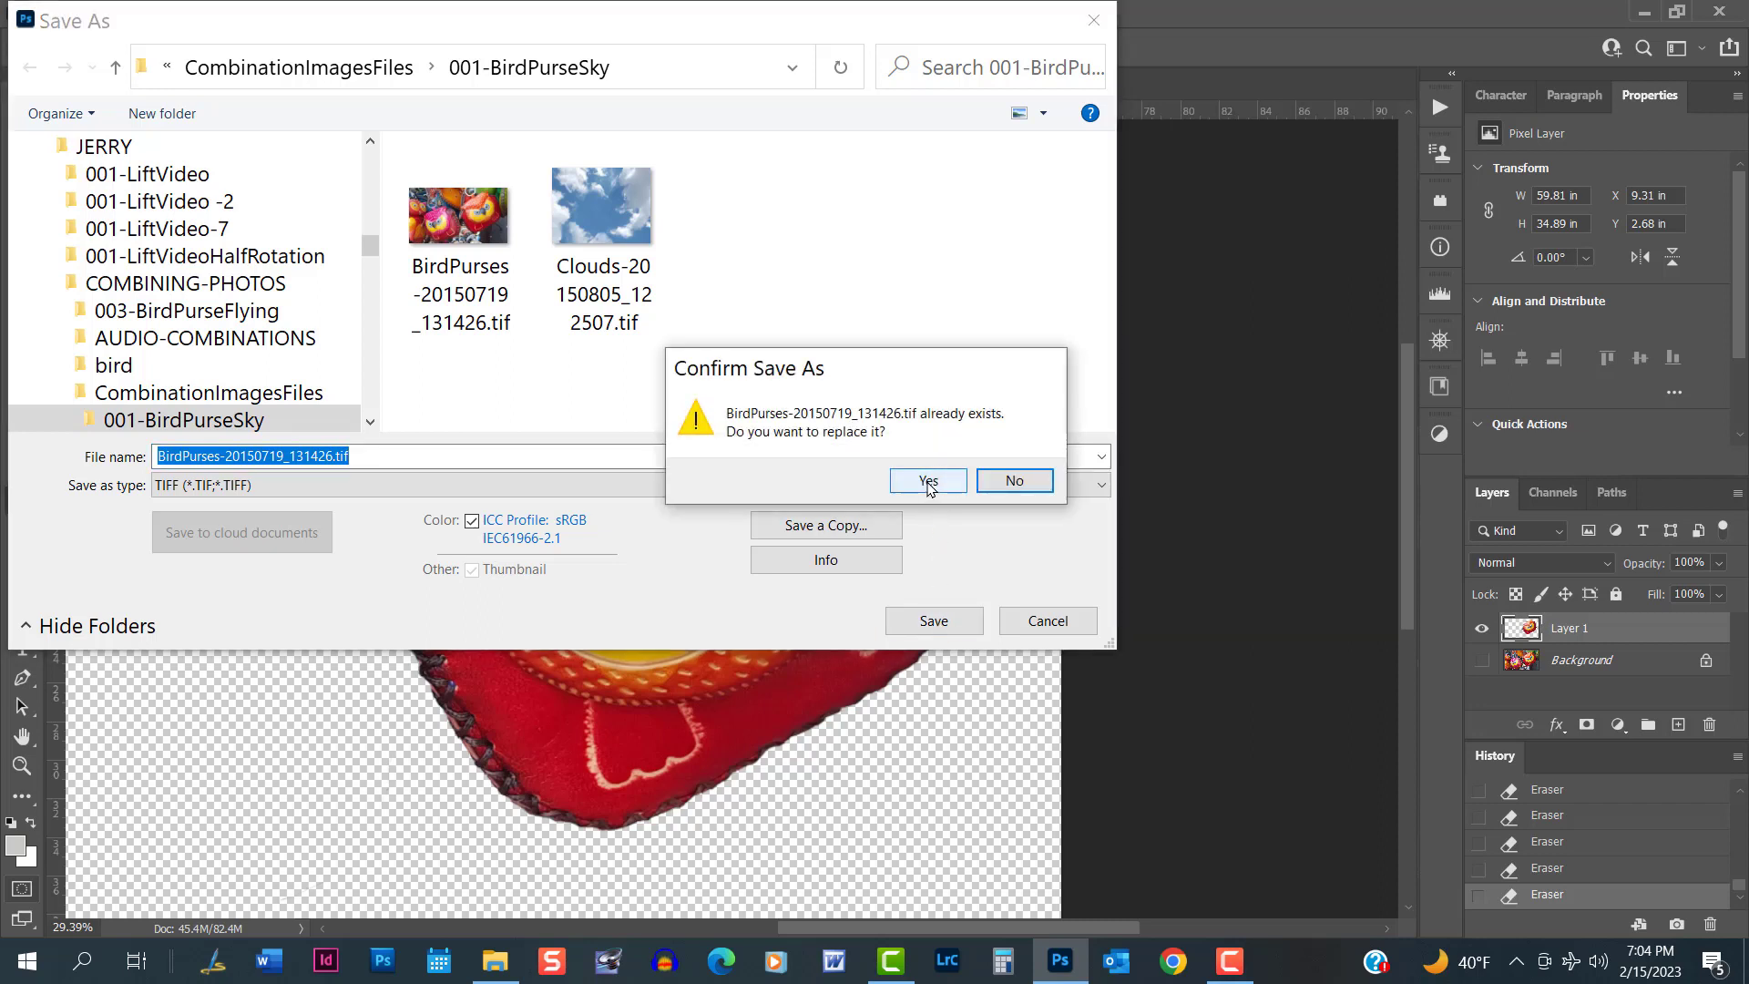
click(1014, 482)
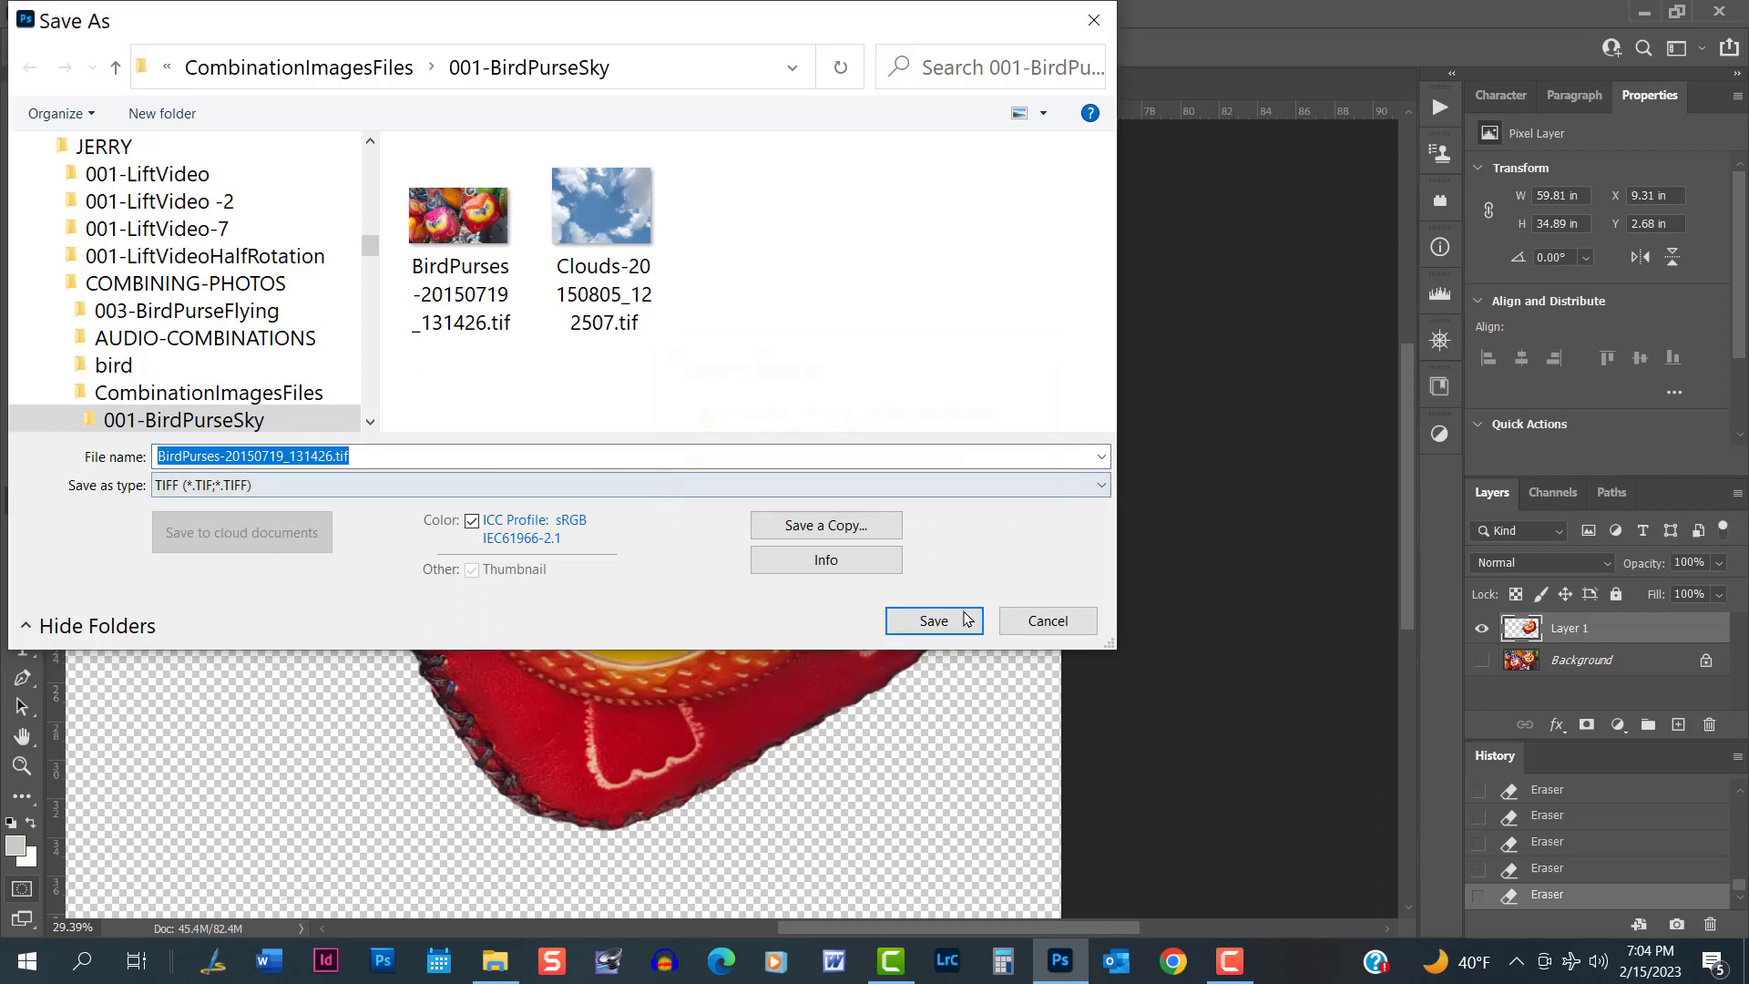
click(1046, 622)
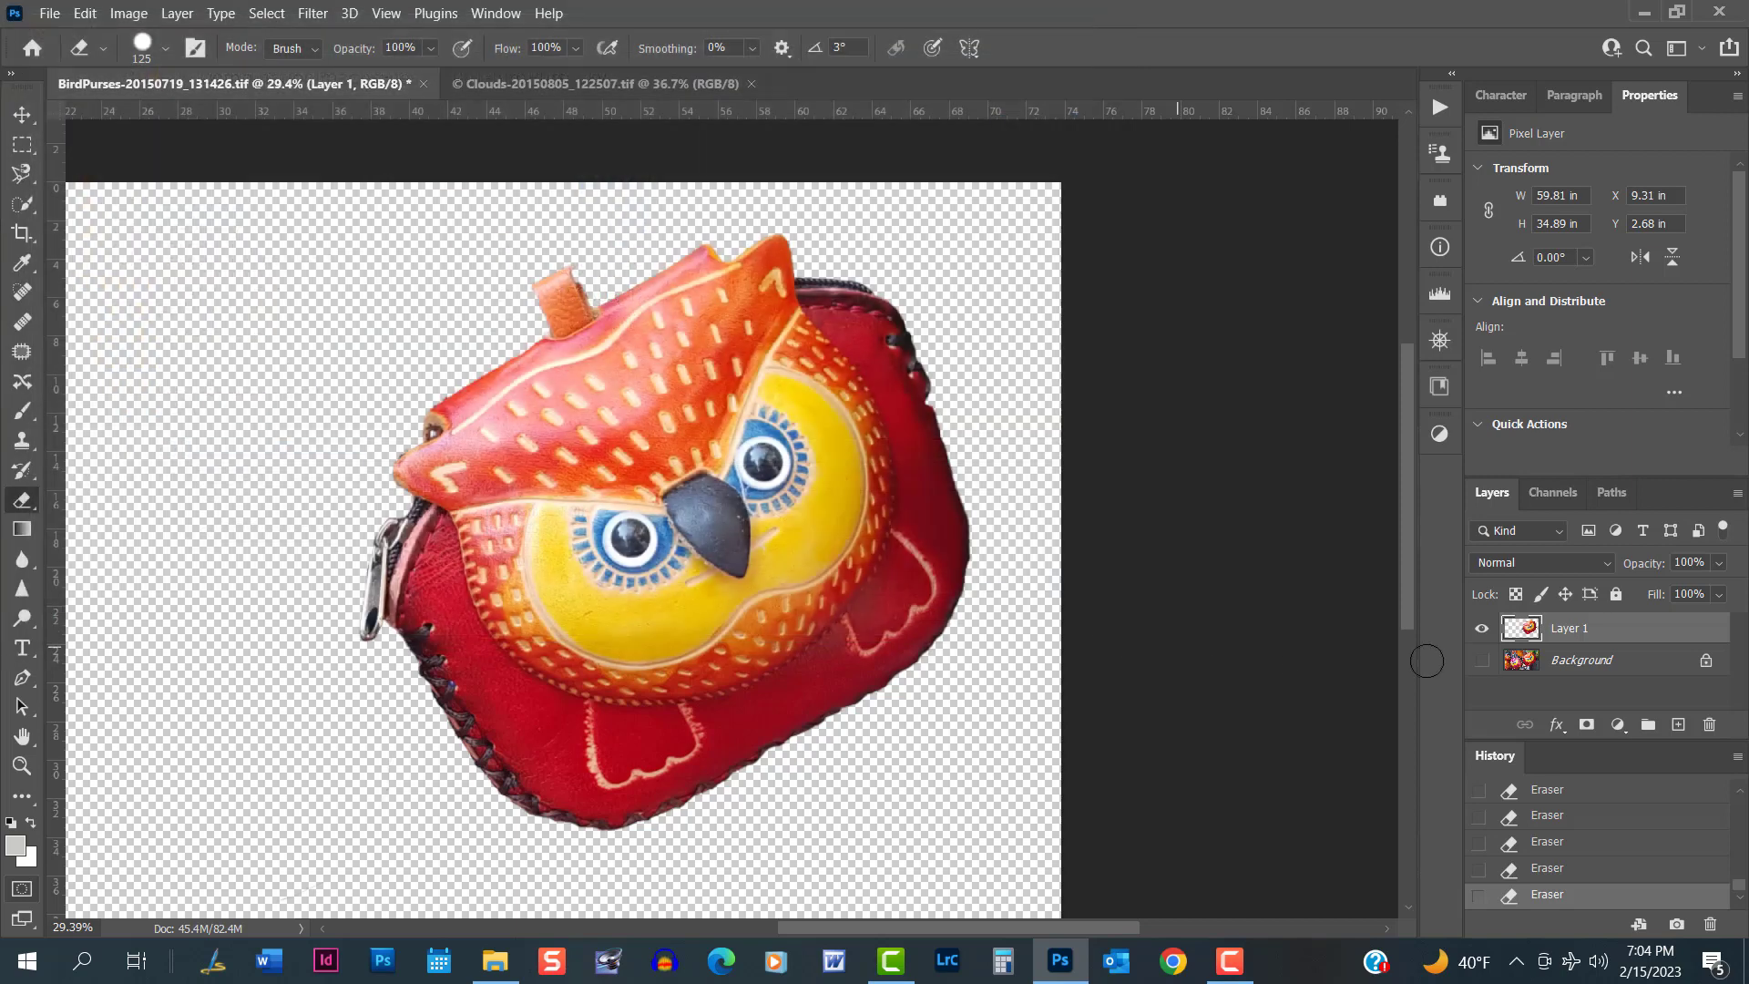
Toggle the Background layer's visibility to compare the purse cut-out with the original photo, leaving the Background layer shown.
click(1481, 661)
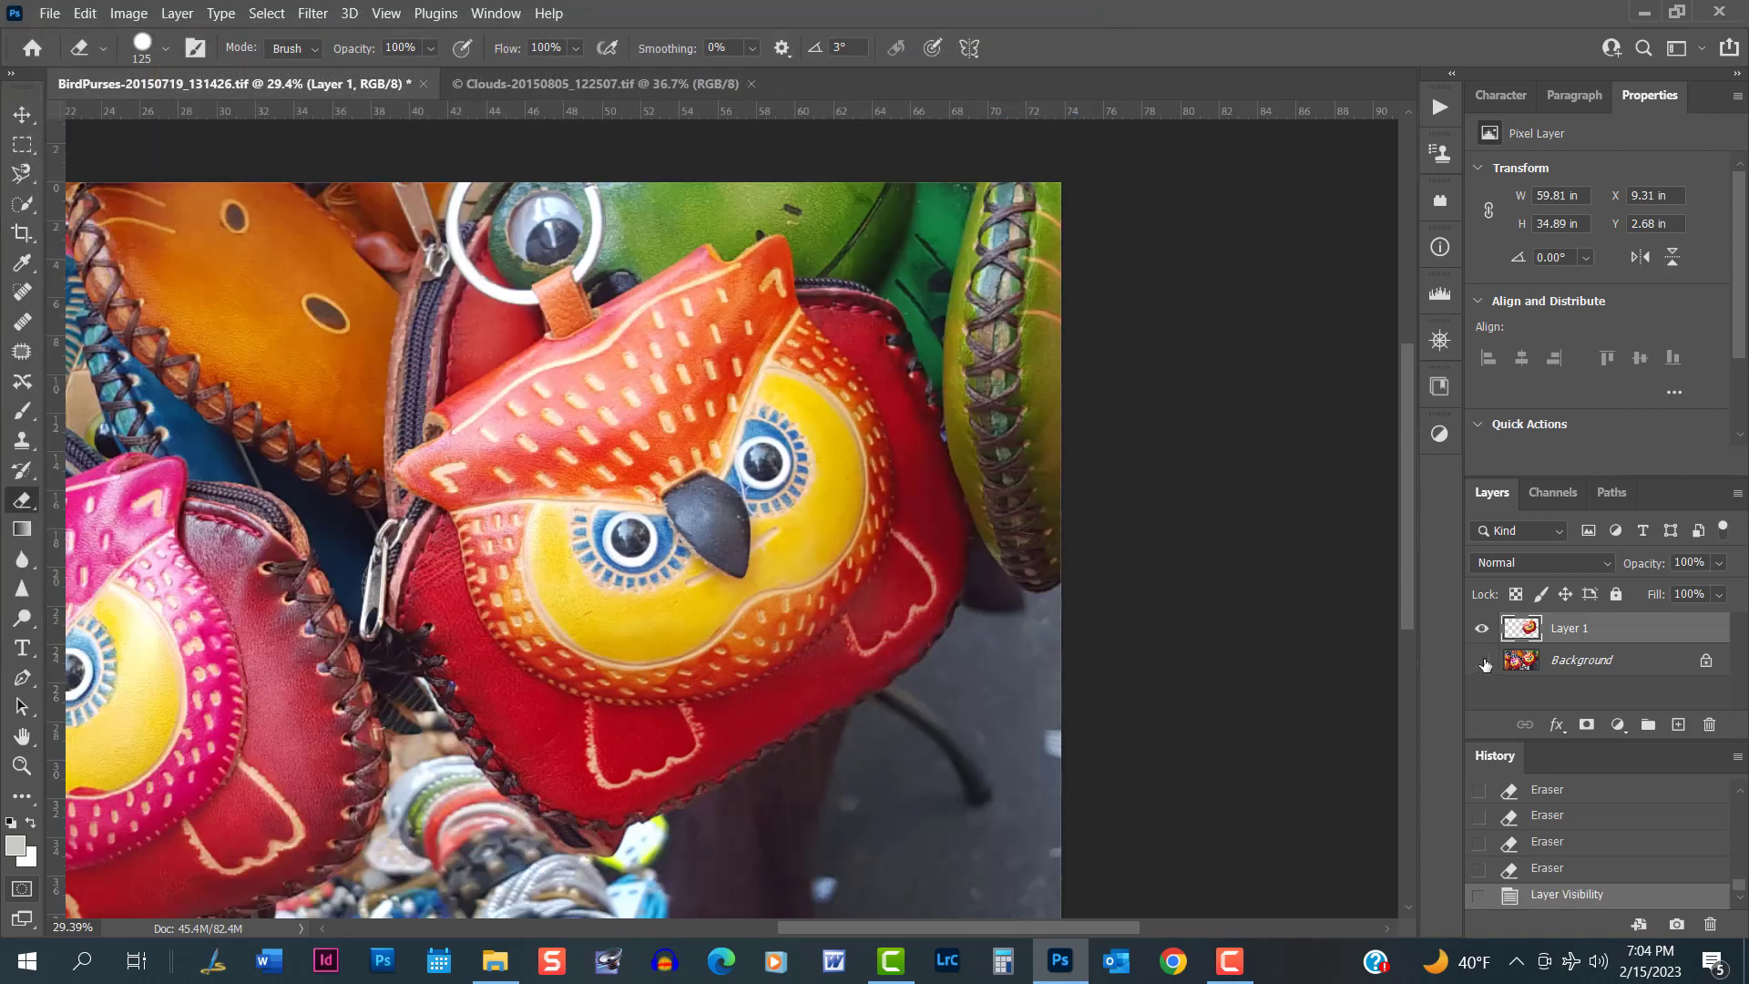
click(1481, 661)
click(1482, 662)
scroll(1194, 601, down, 4)
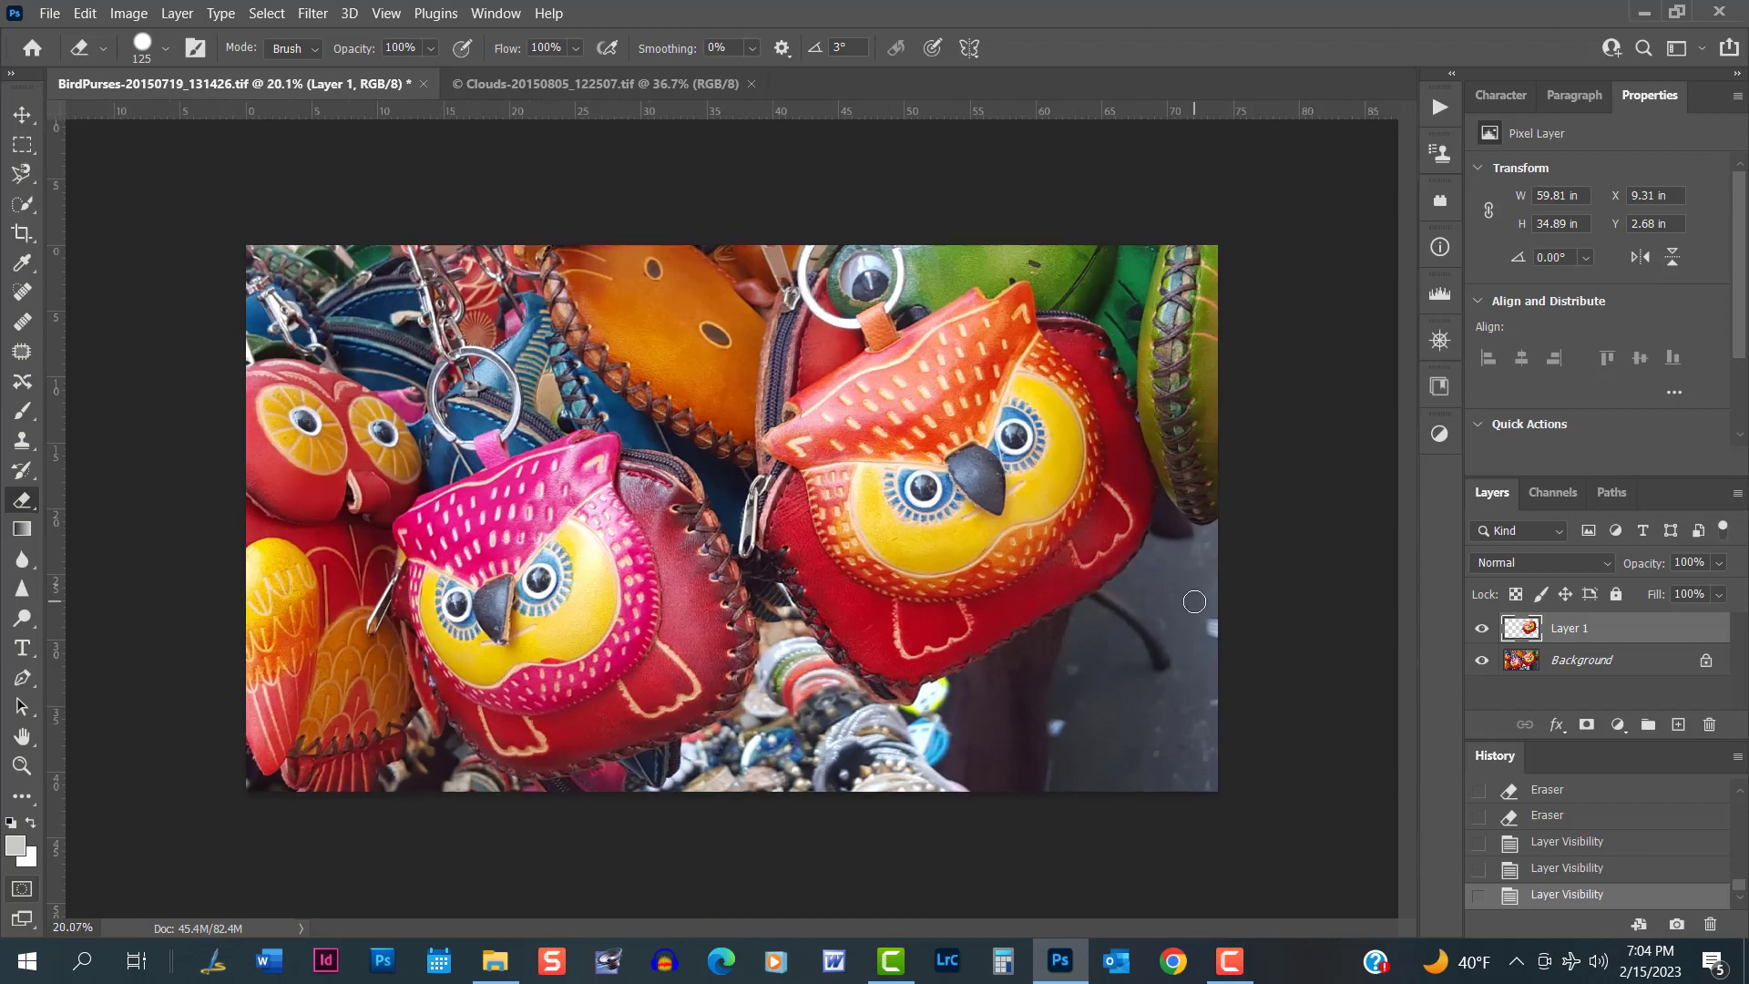
scroll(801, 541, up, 2)
click(41, 17)
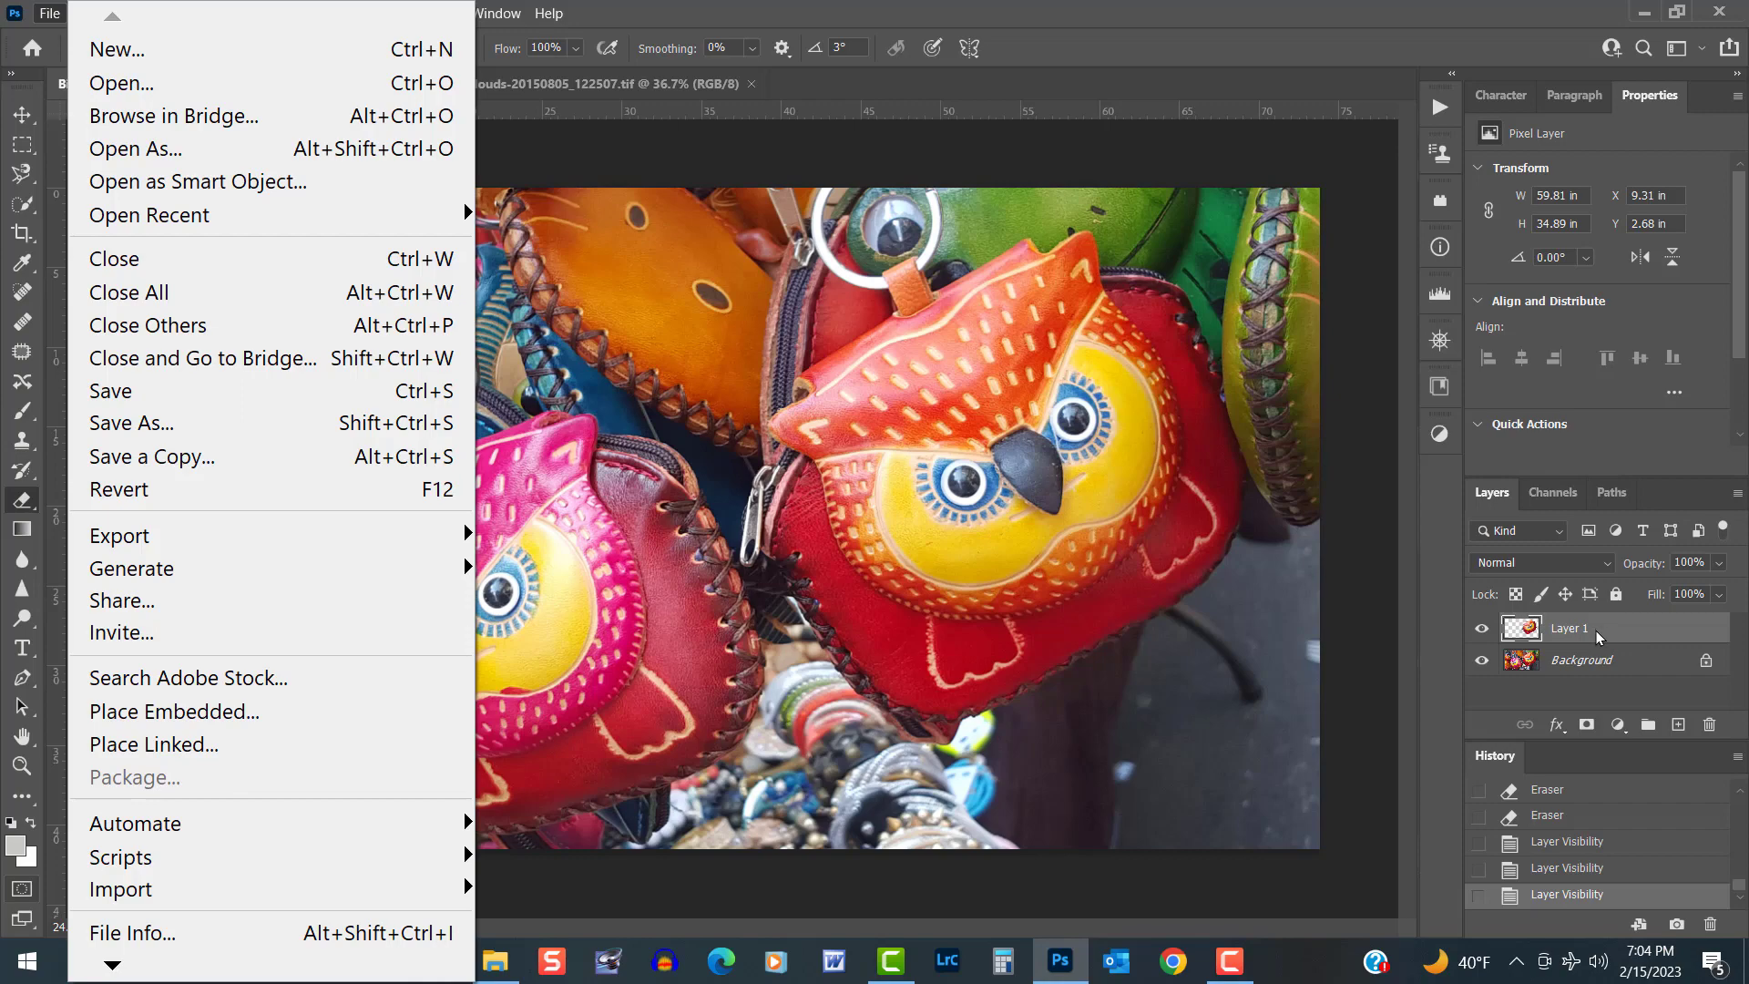
click(1469, 665)
click(1482, 662)
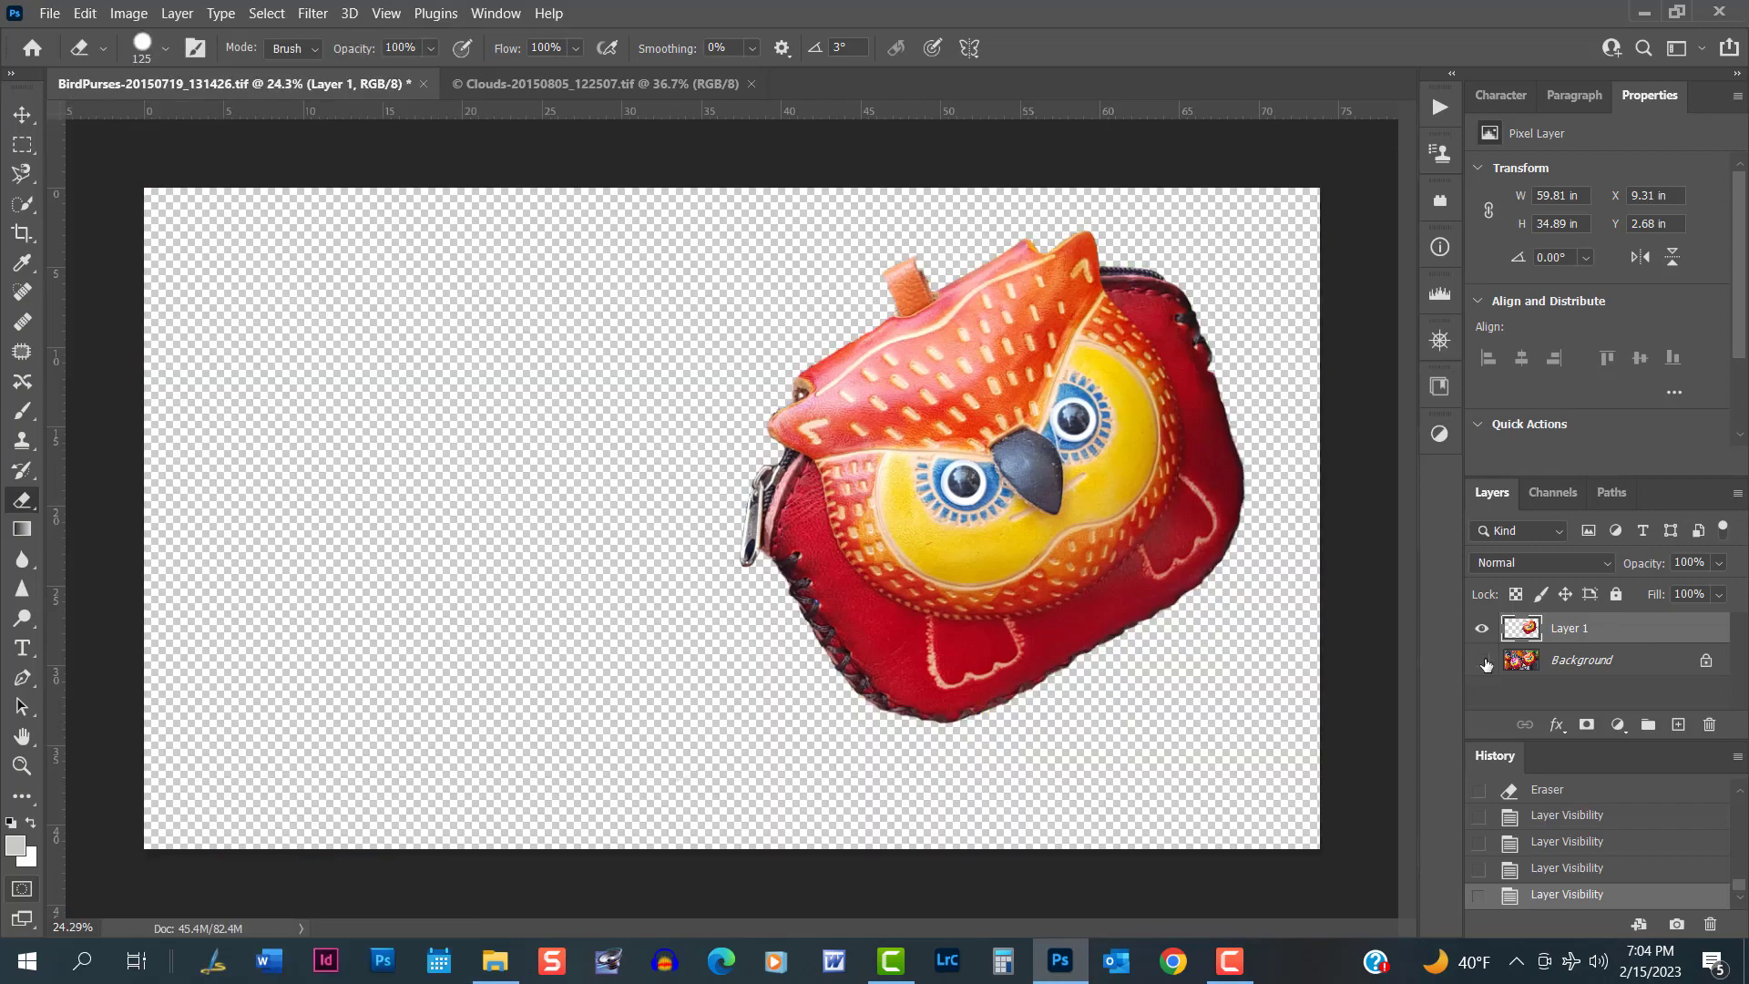
click(1481, 661)
Save the layered image as BirdPurses-20150719_131426.tif, replacing the existing file, with no image compression and RLE layer compression.
click(49, 13)
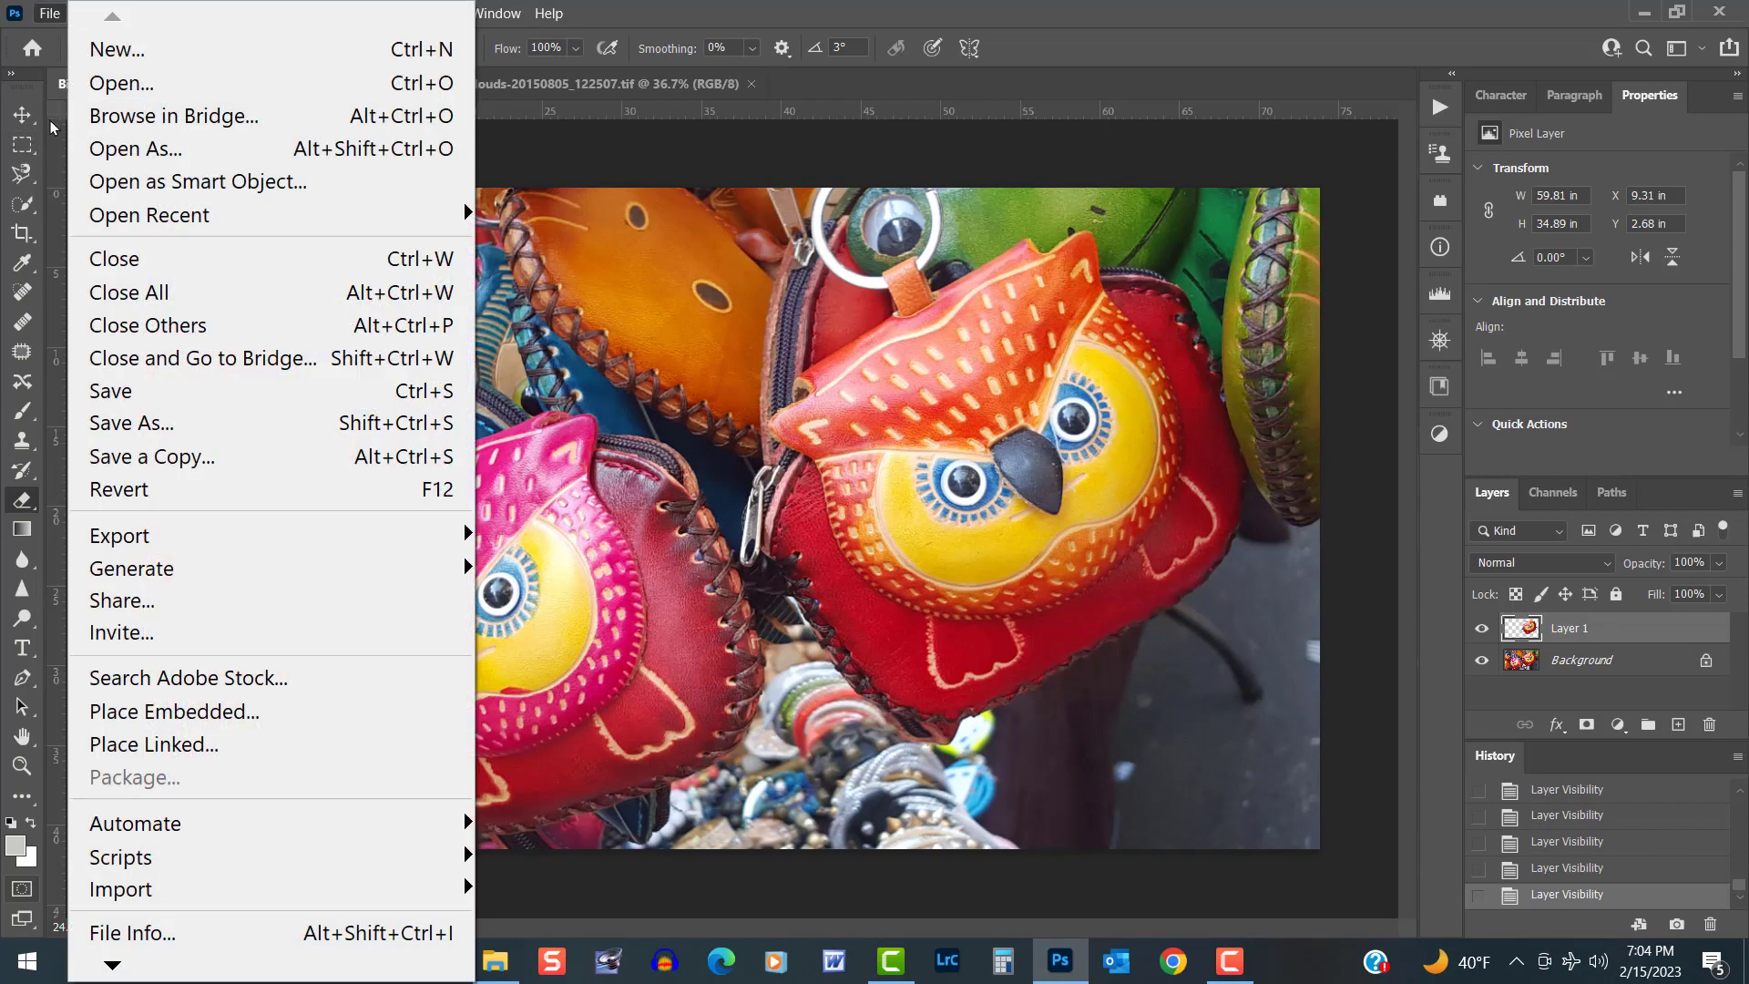
click(155, 432)
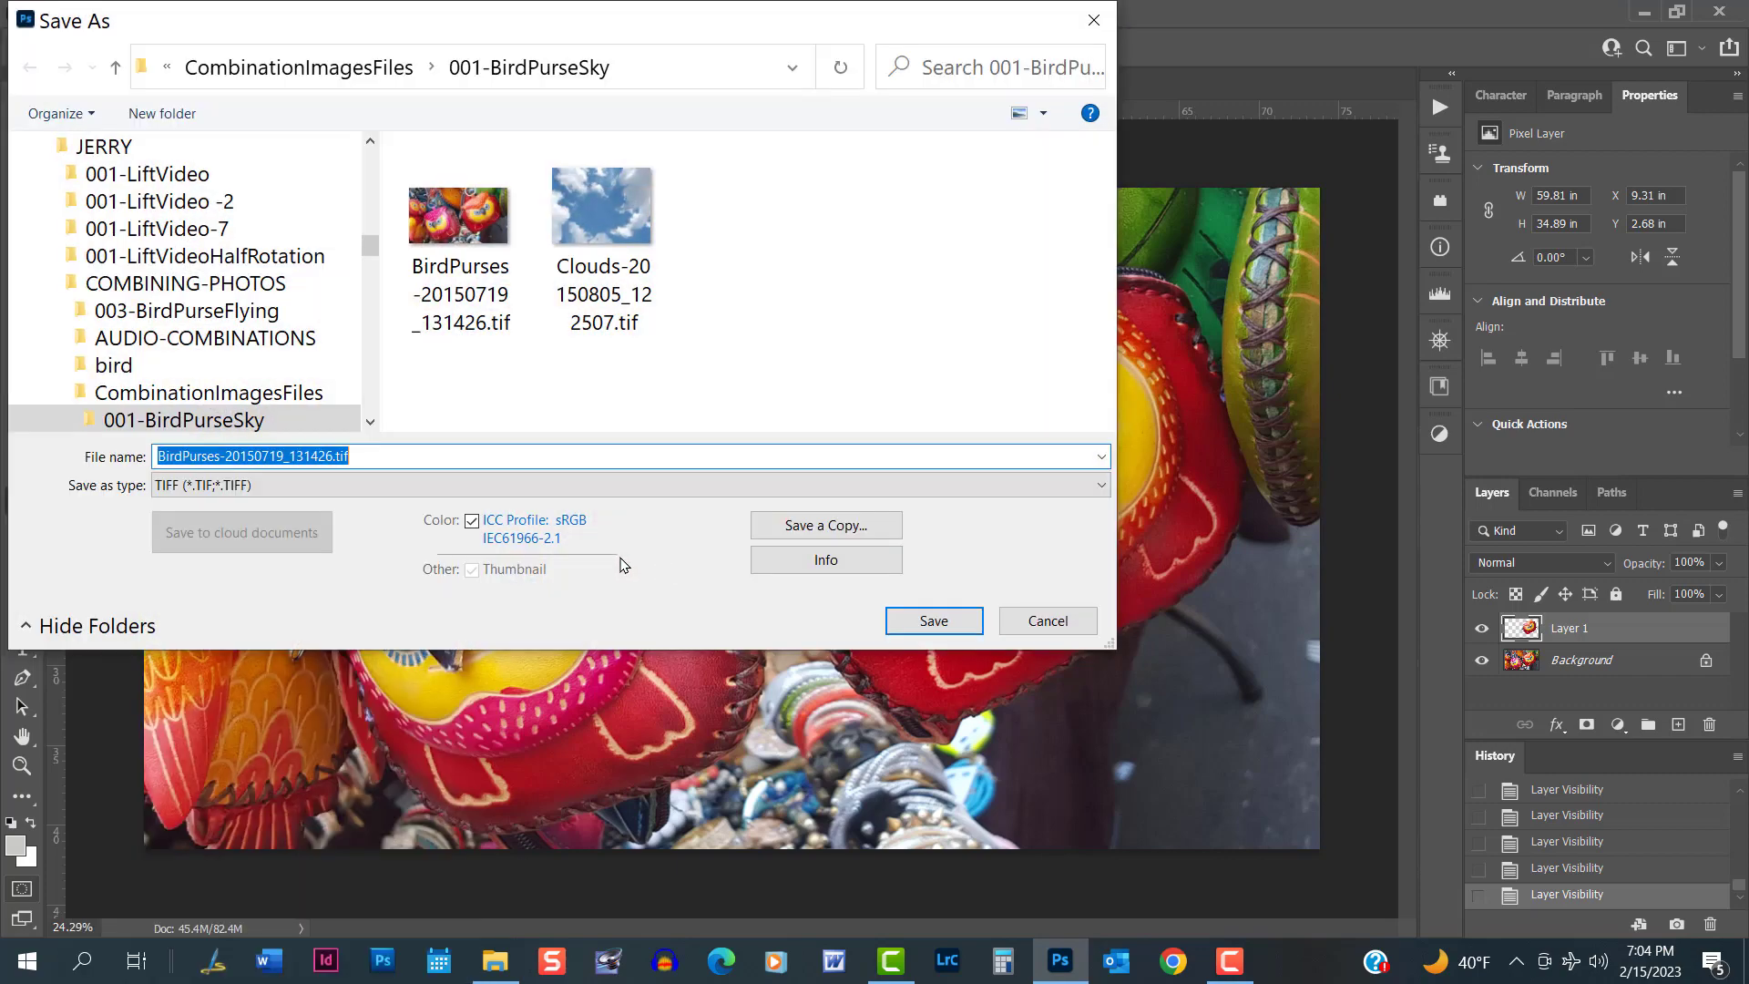
click(928, 624)
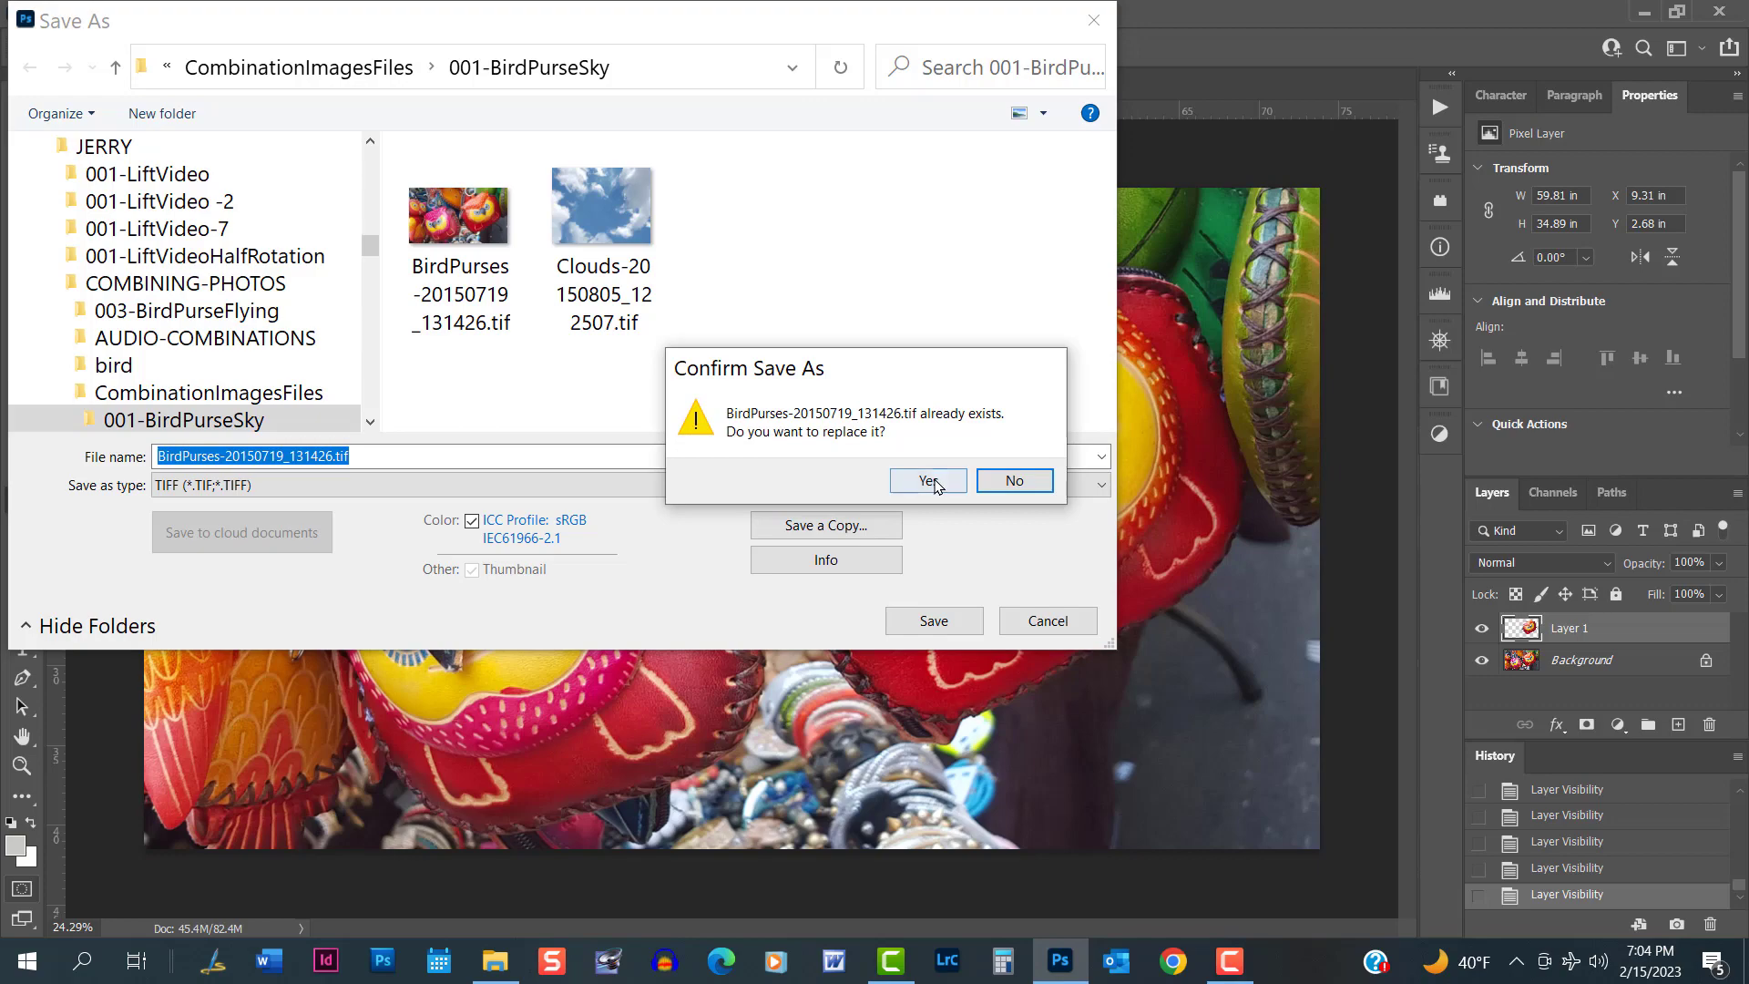
click(931, 482)
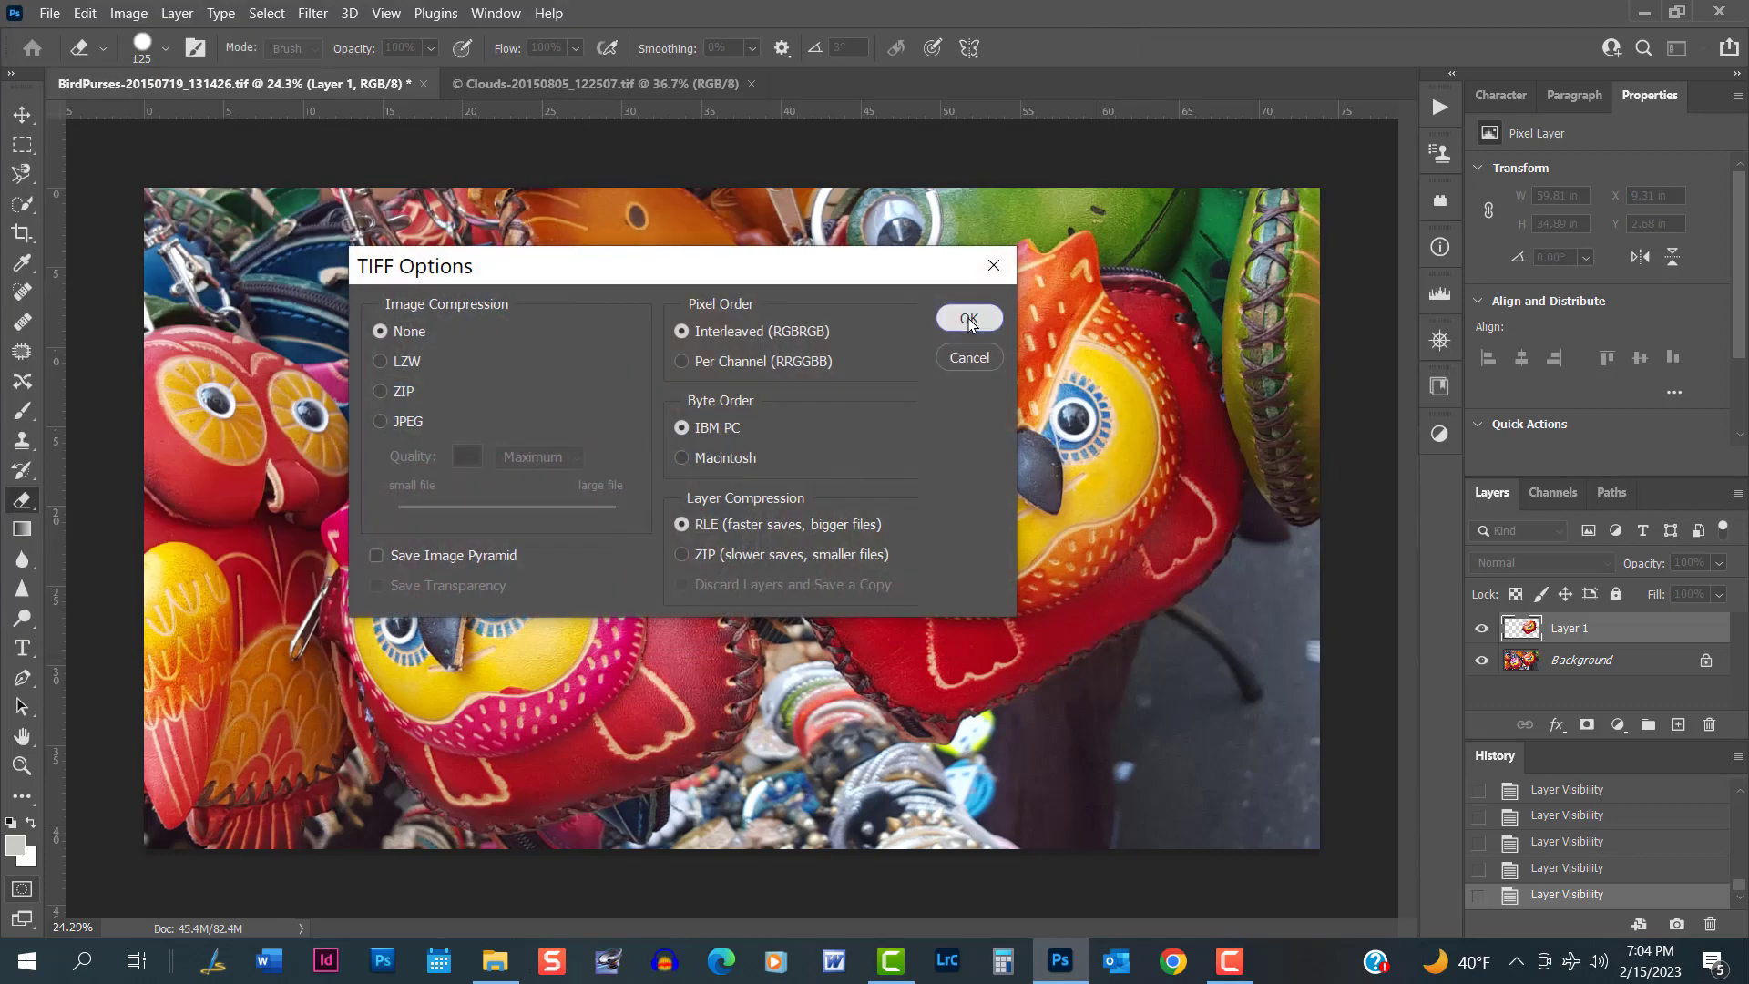
click(969, 319)
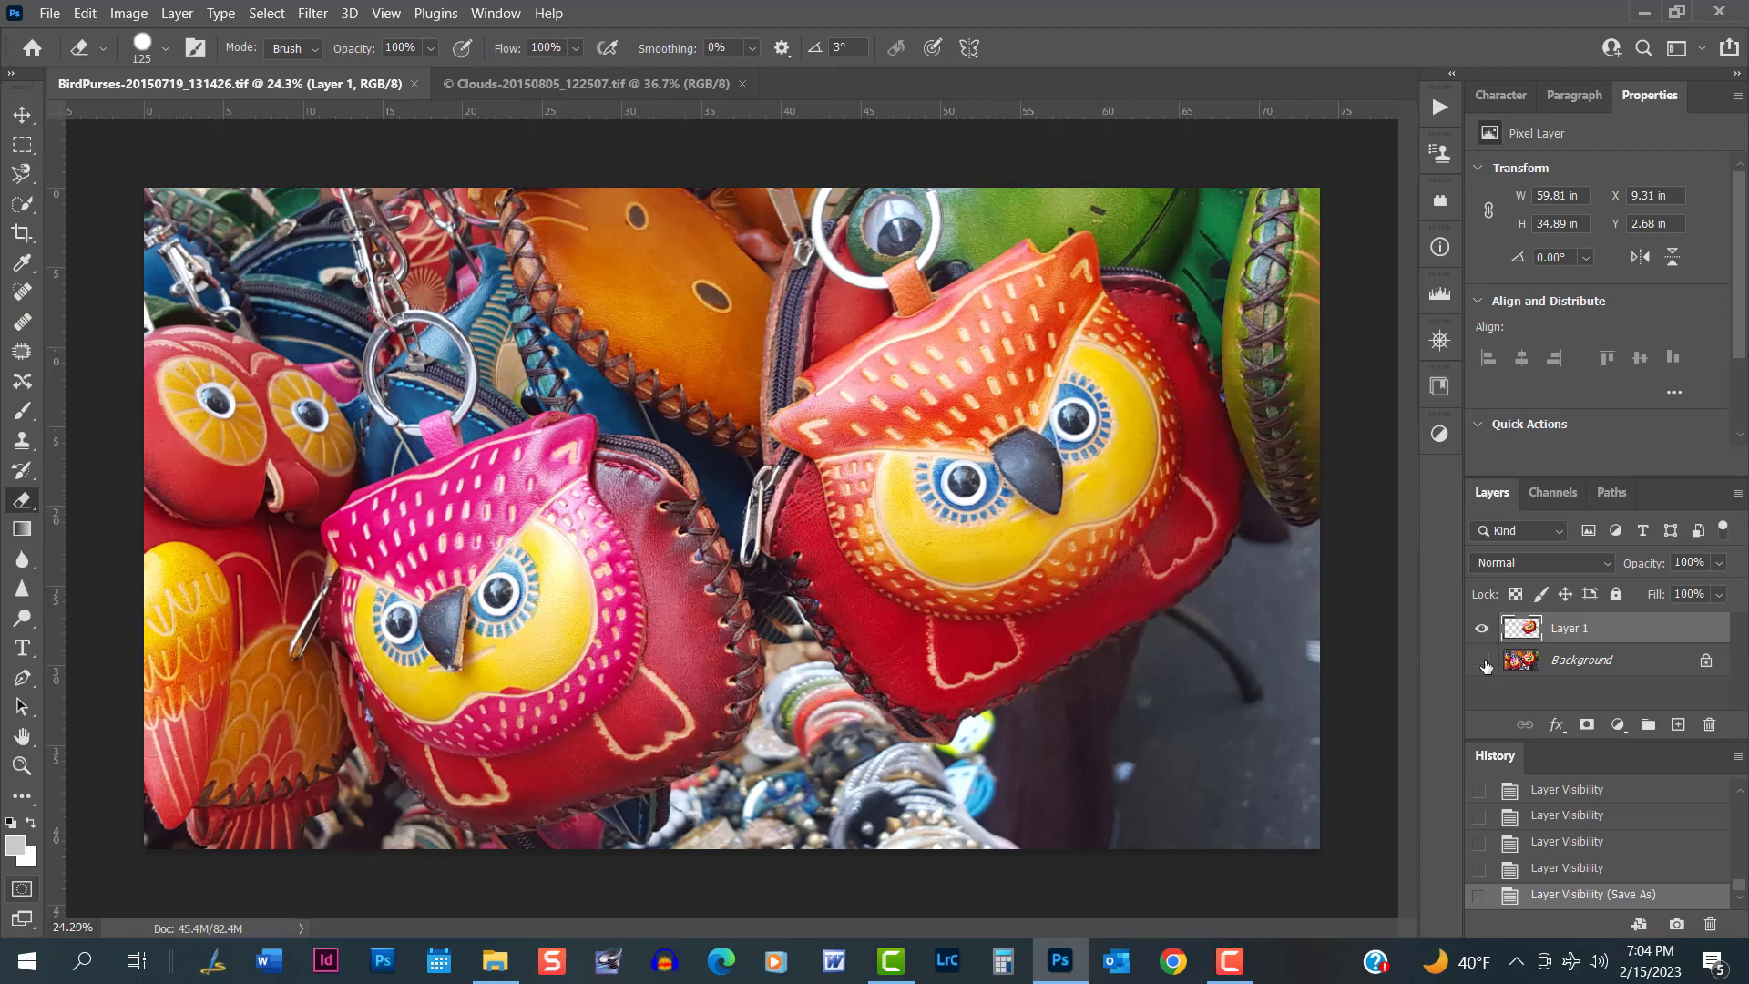
Hide the Background layer and float the BirdPurses document in its own window so the Clouds image shows behind it.
click(1483, 661)
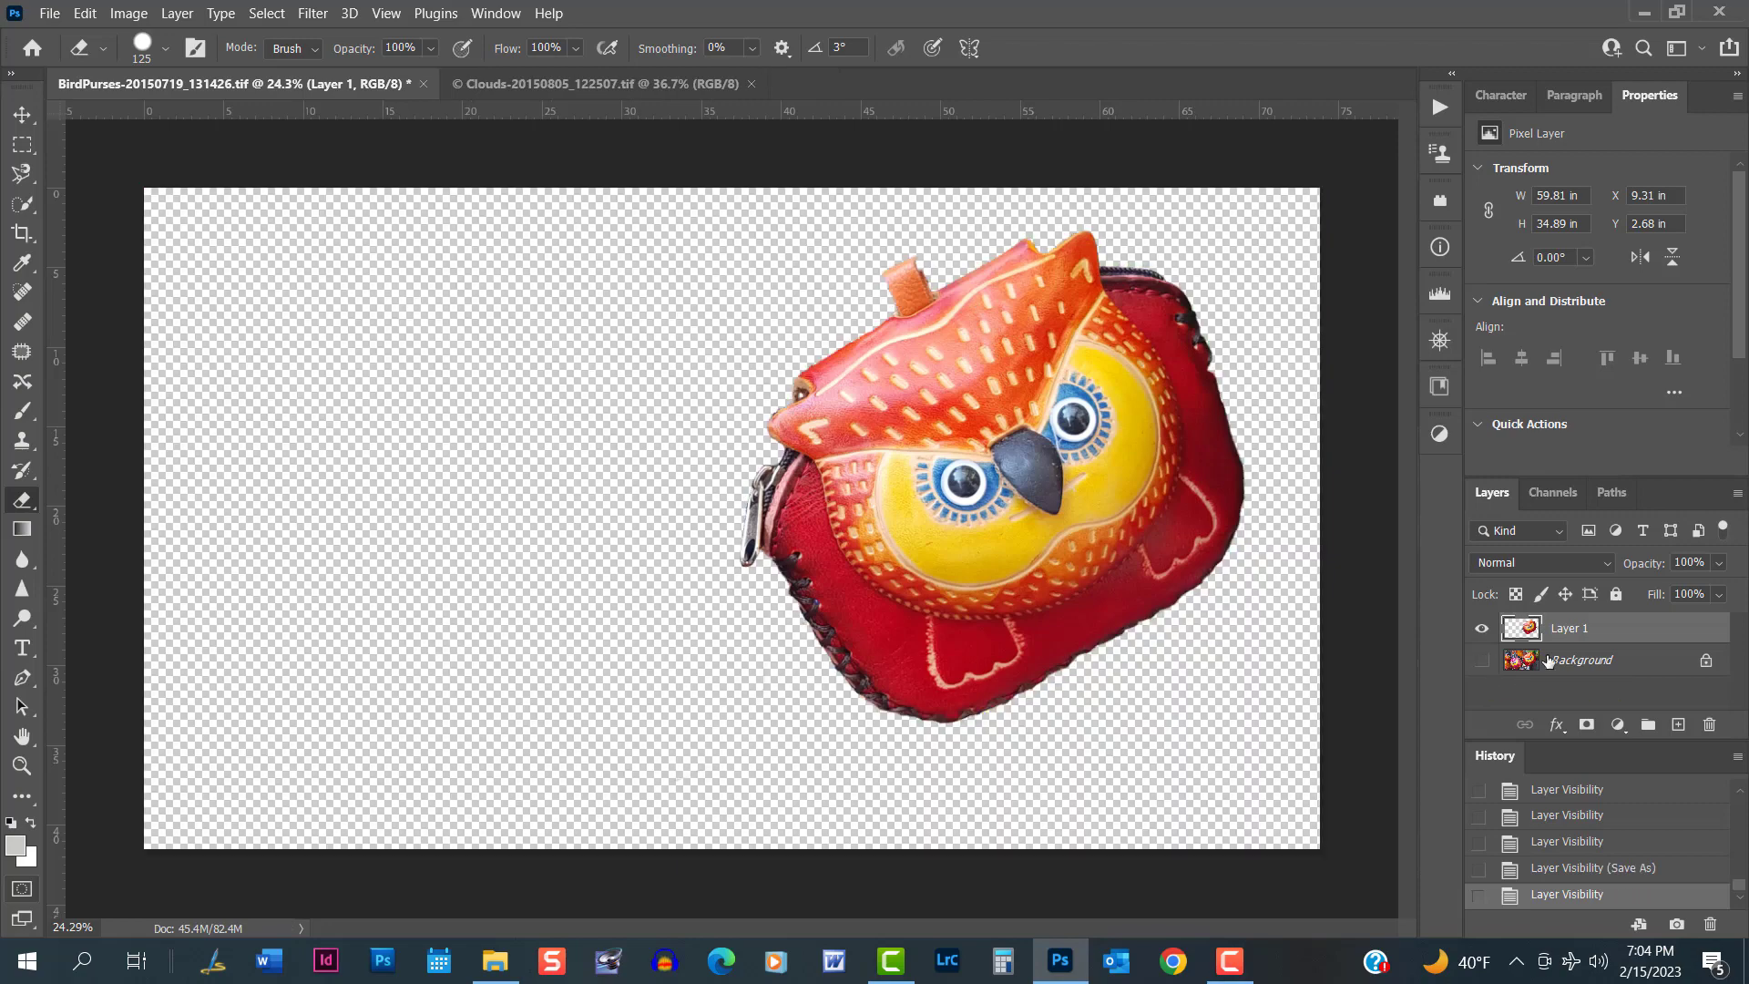
click(22, 114)
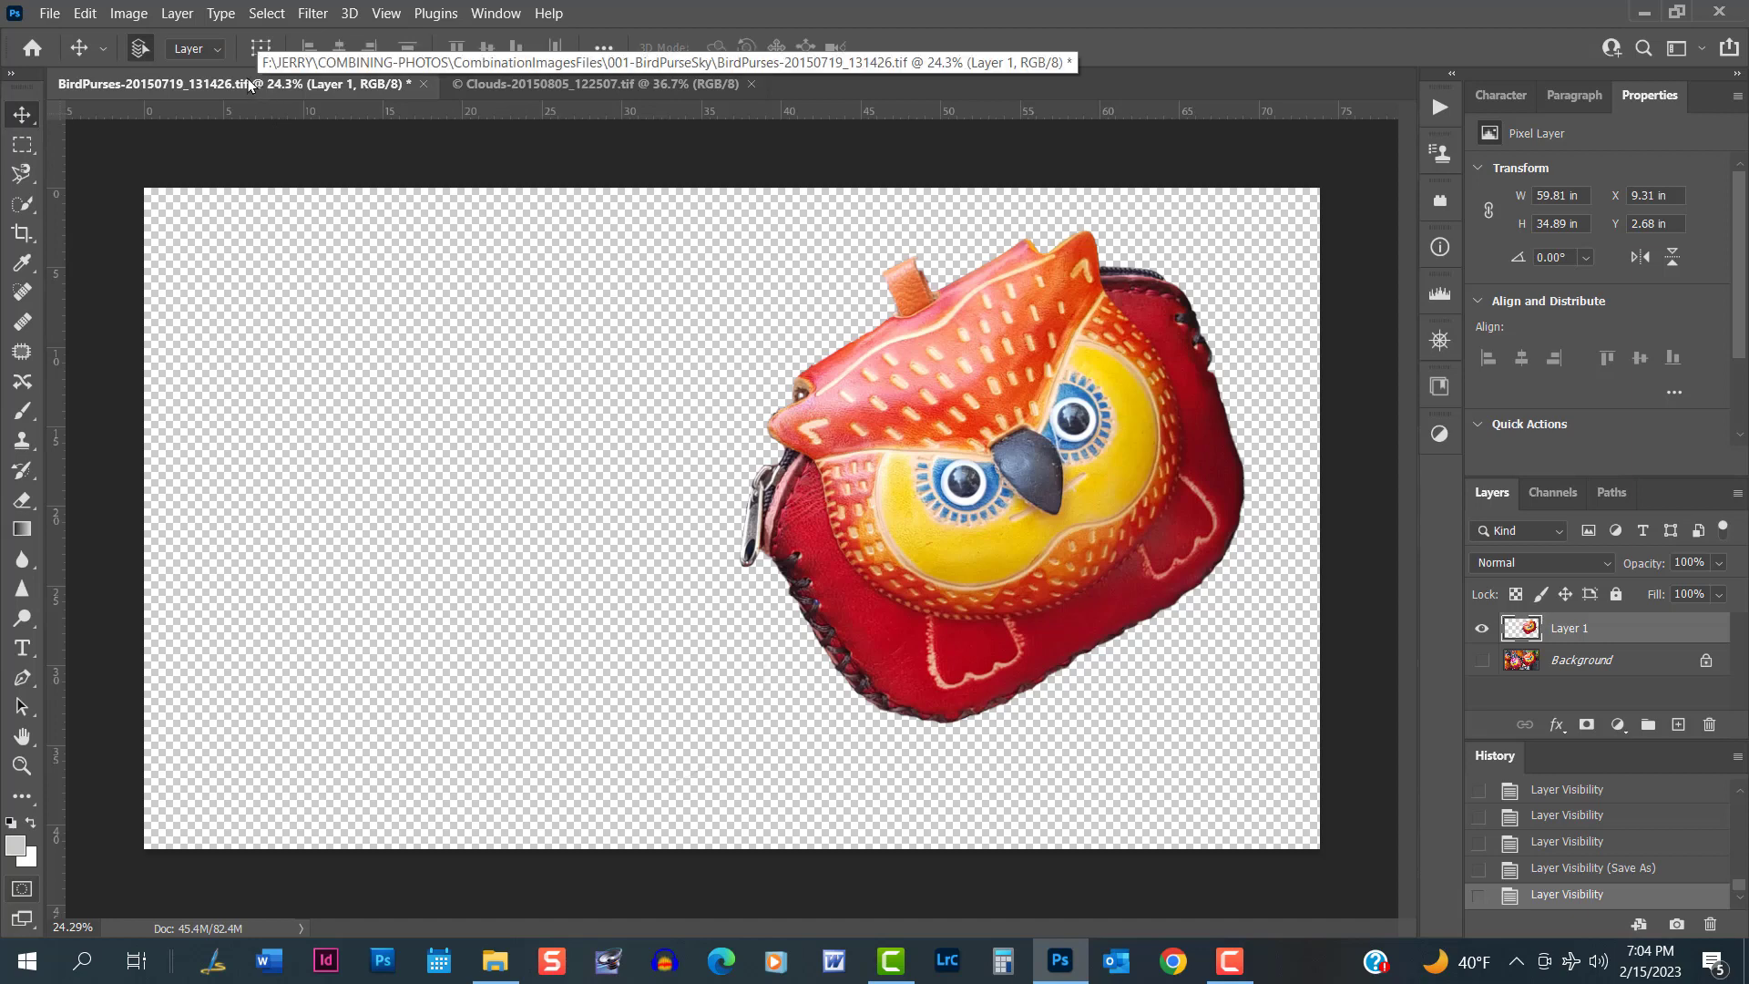
drag(248, 84, 340, 590)
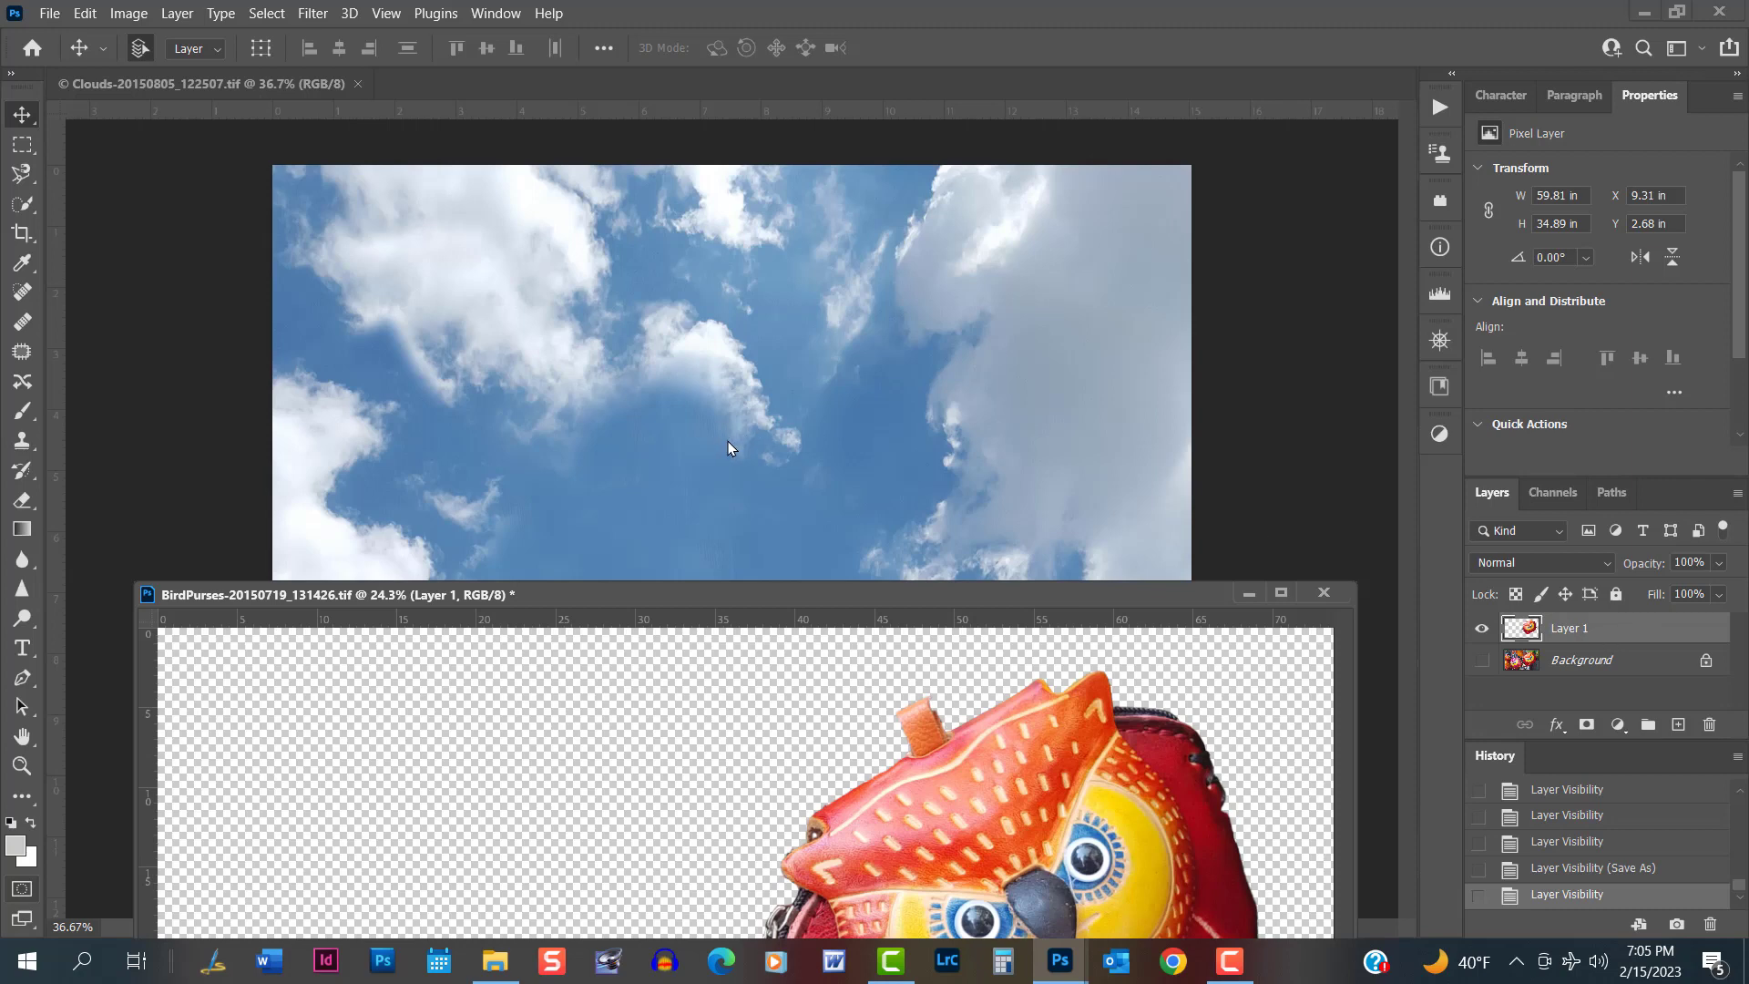
Copy the purse layer into the Clouds image with the Move tool and close the BirdPurses document without saving its changes.
drag(1032, 860, 762, 393)
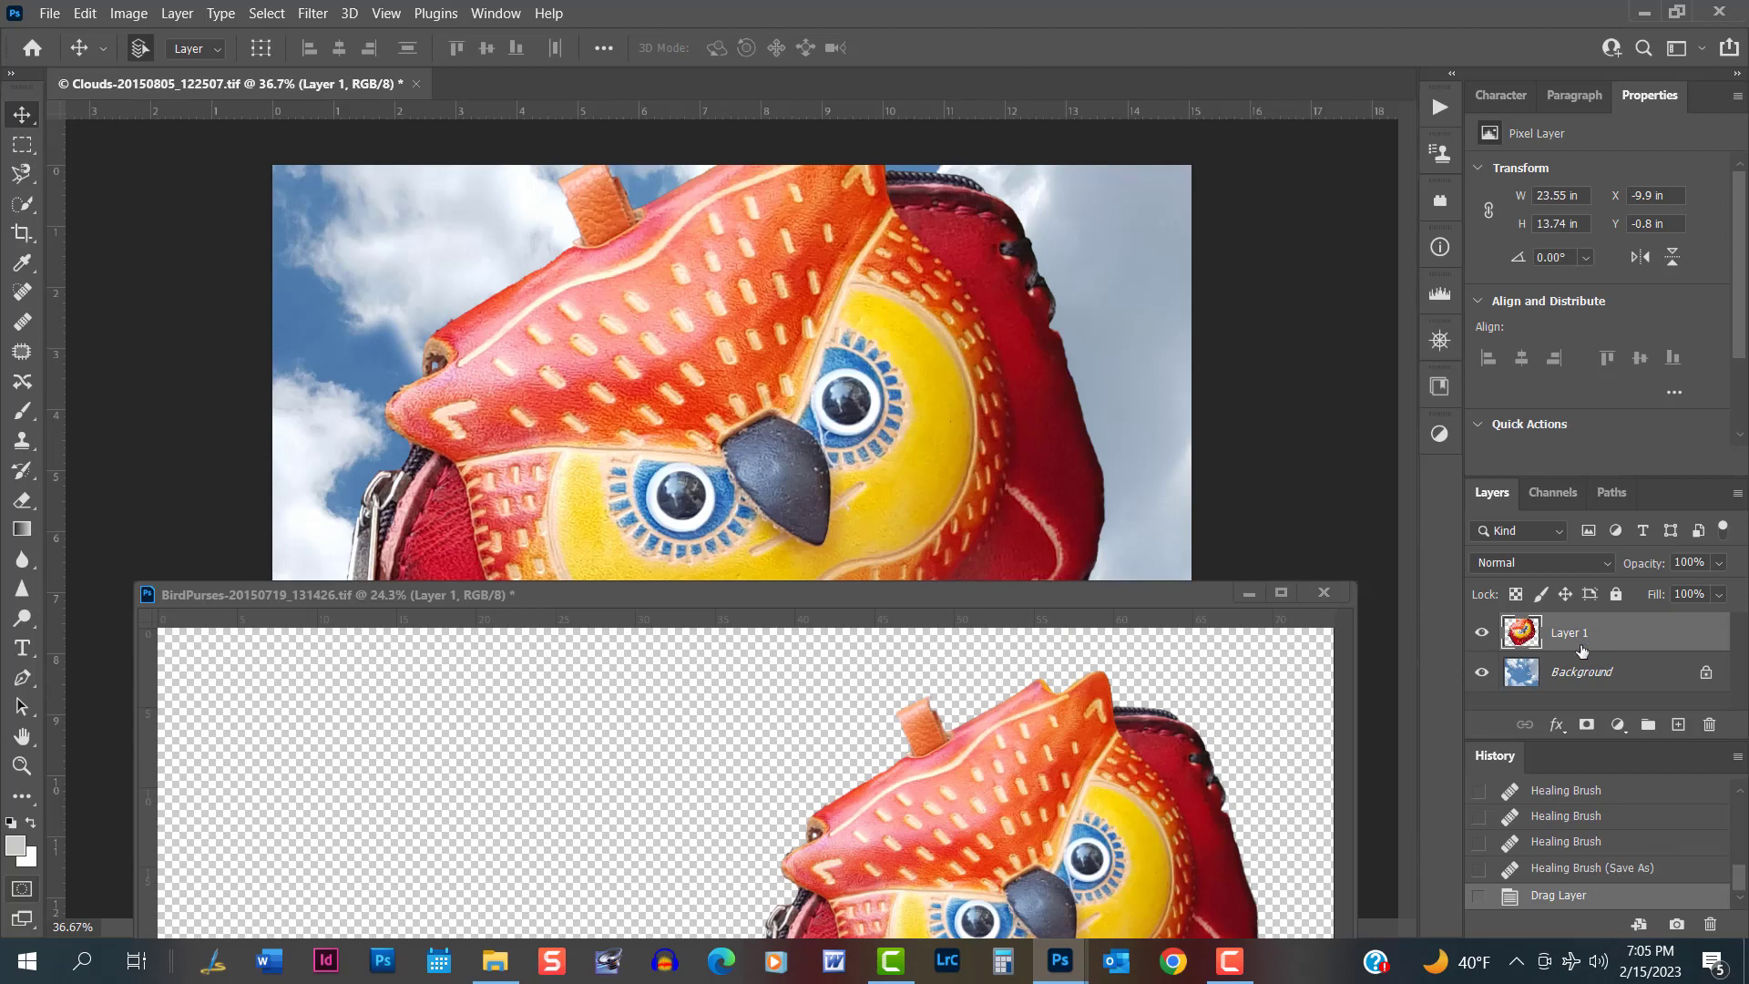
click(1320, 593)
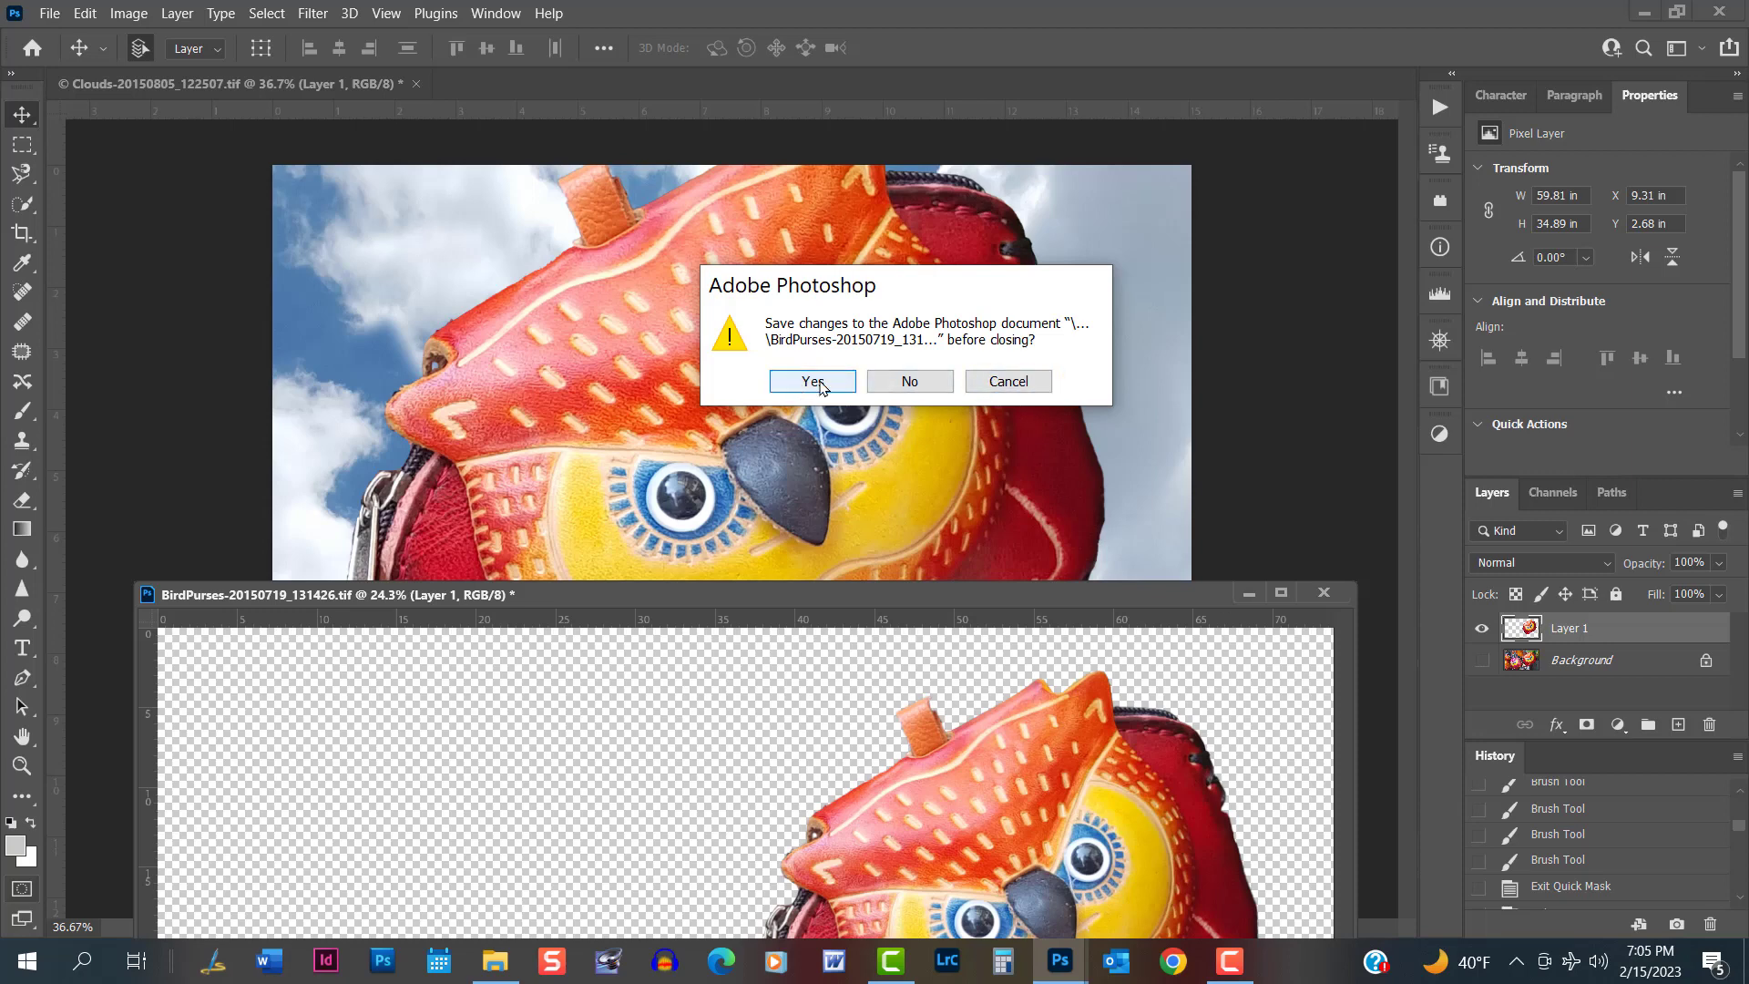
click(946, 387)
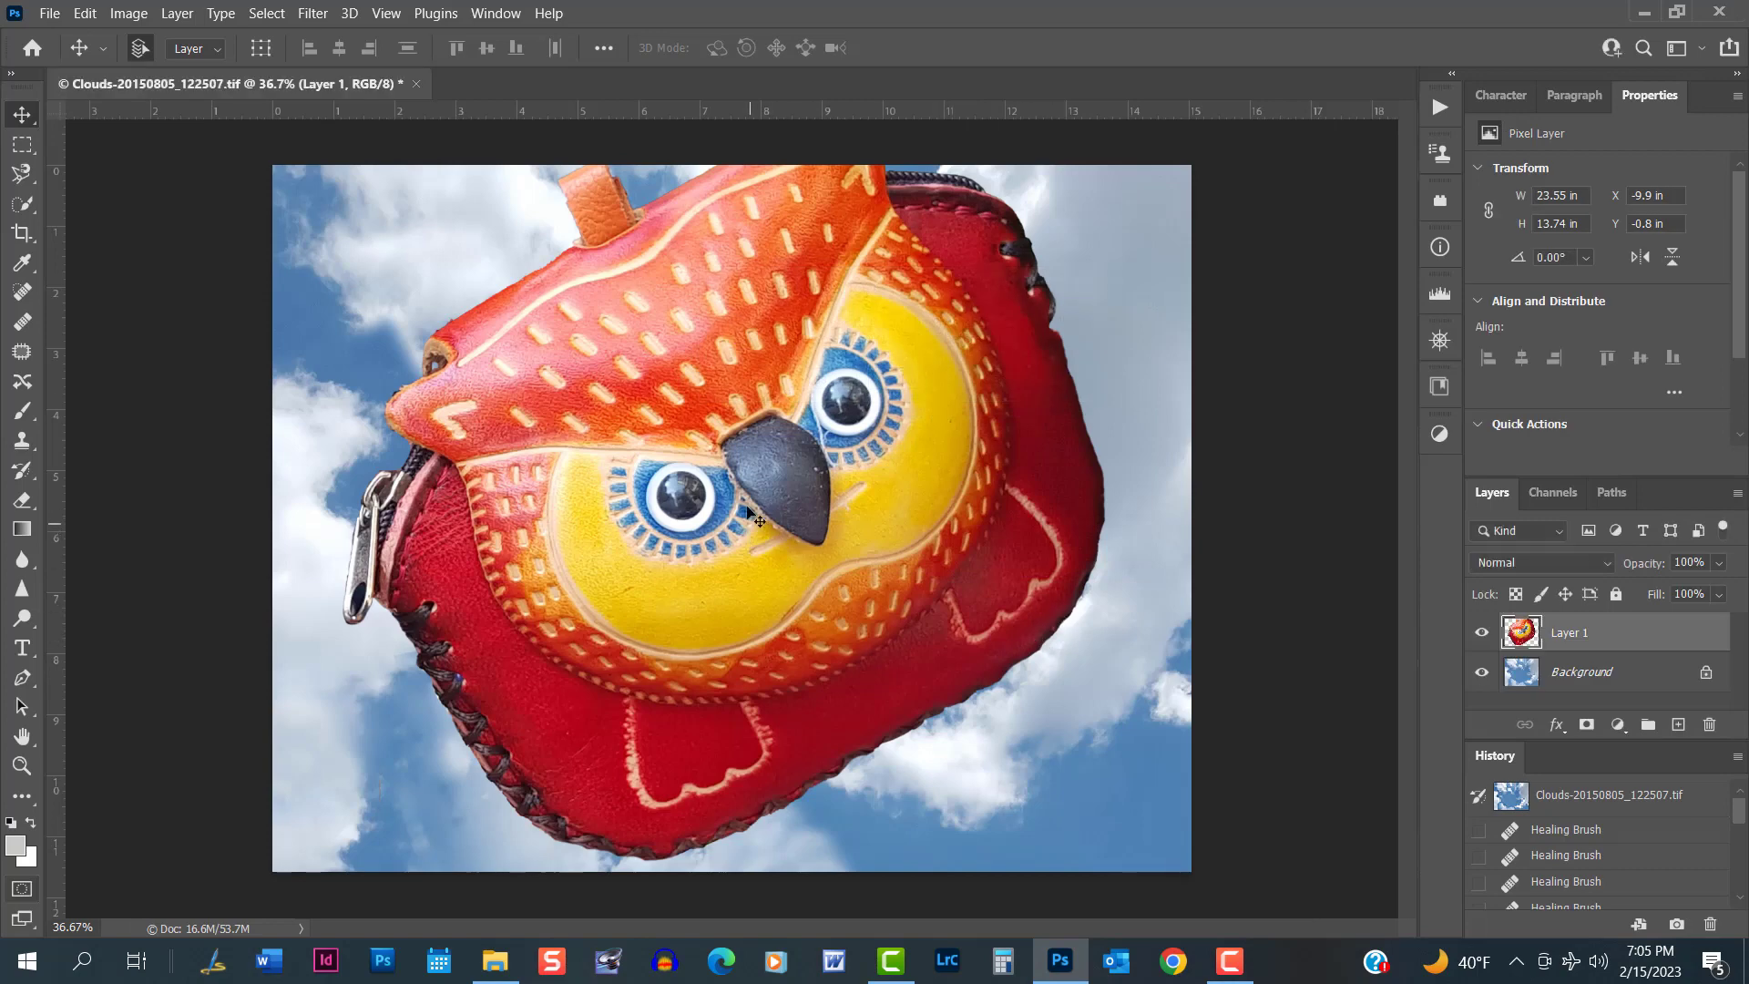
Reposition the purse layer over the sky at about X -9.91 in and Y -0.26 in.
drag(720, 420, 657, 491)
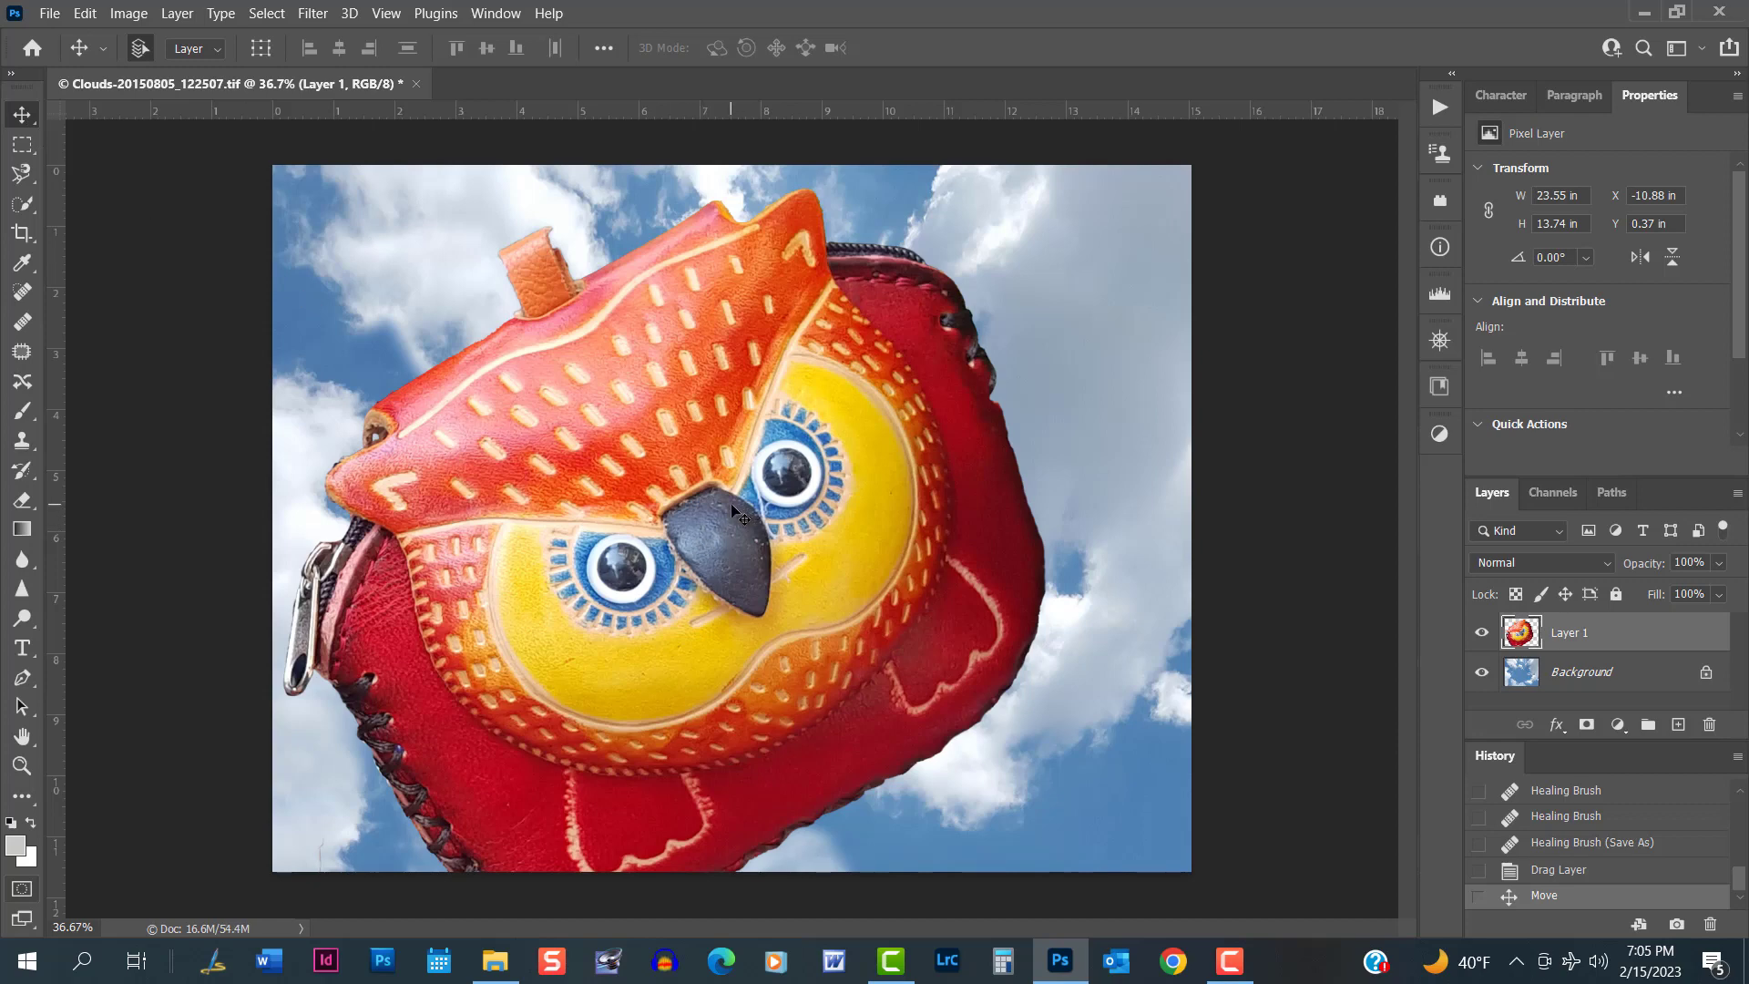
drag(712, 523, 772, 471)
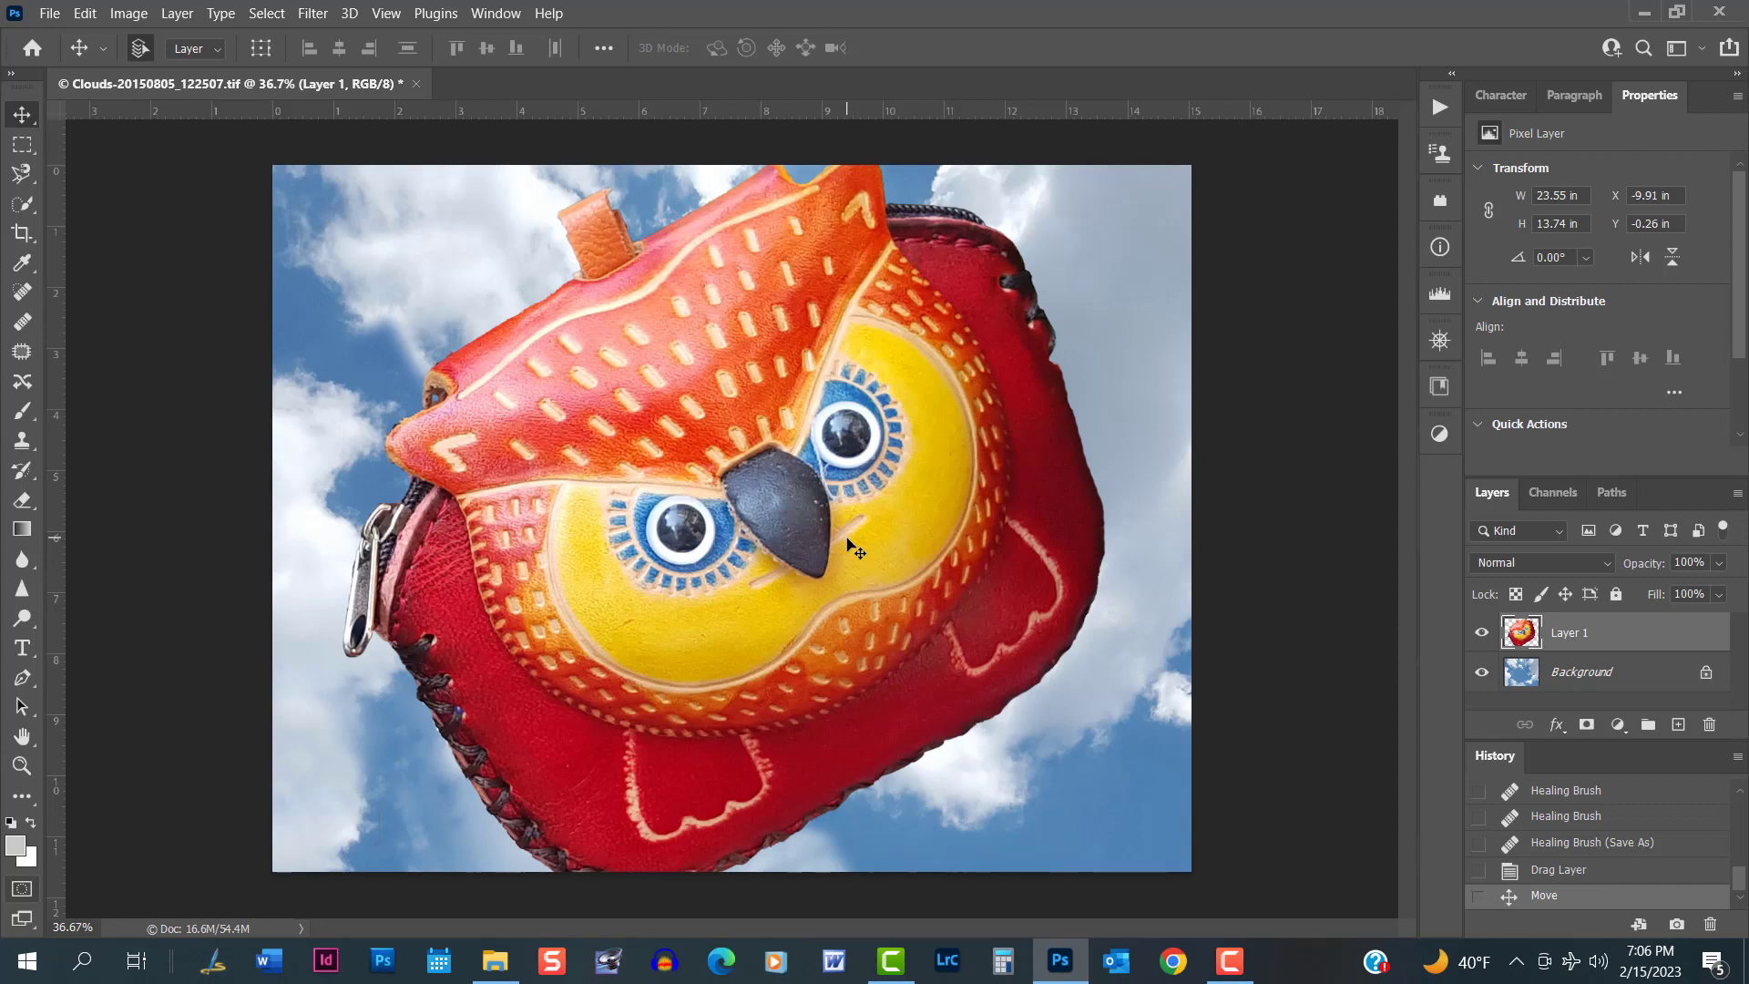
drag(854, 546, 854, 546)
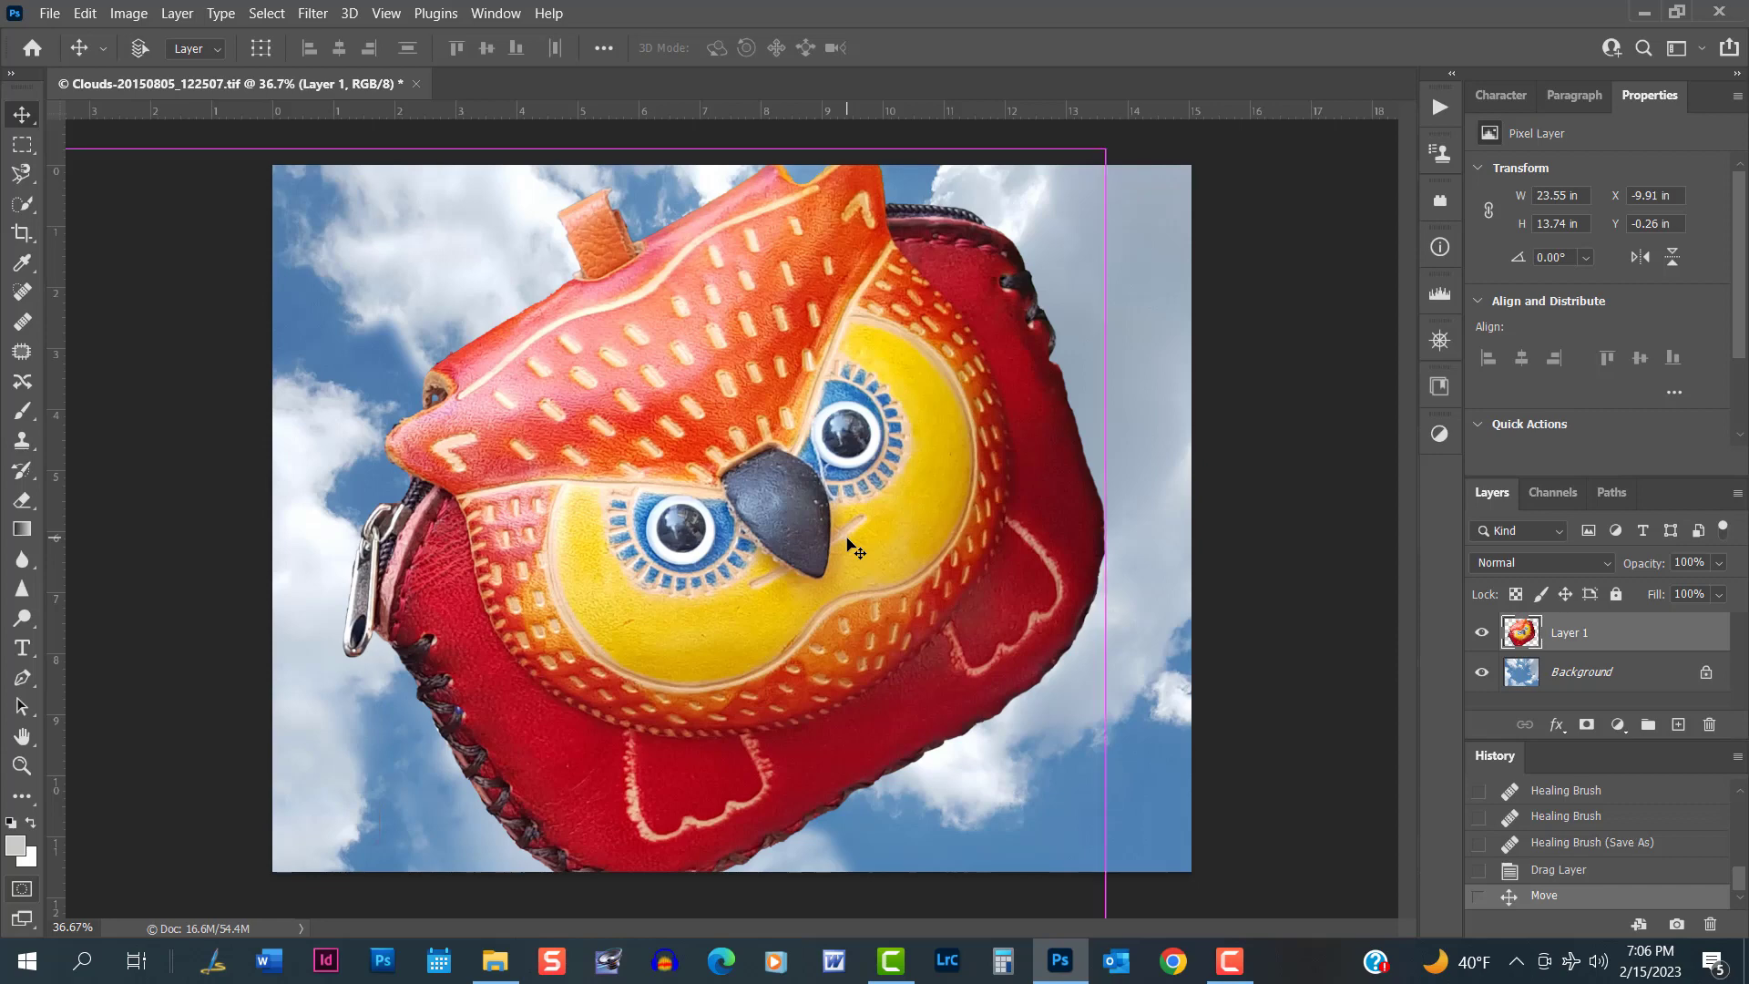
key(ctrl+t)
key(ctrl+minus)
key(ctrl+minus)
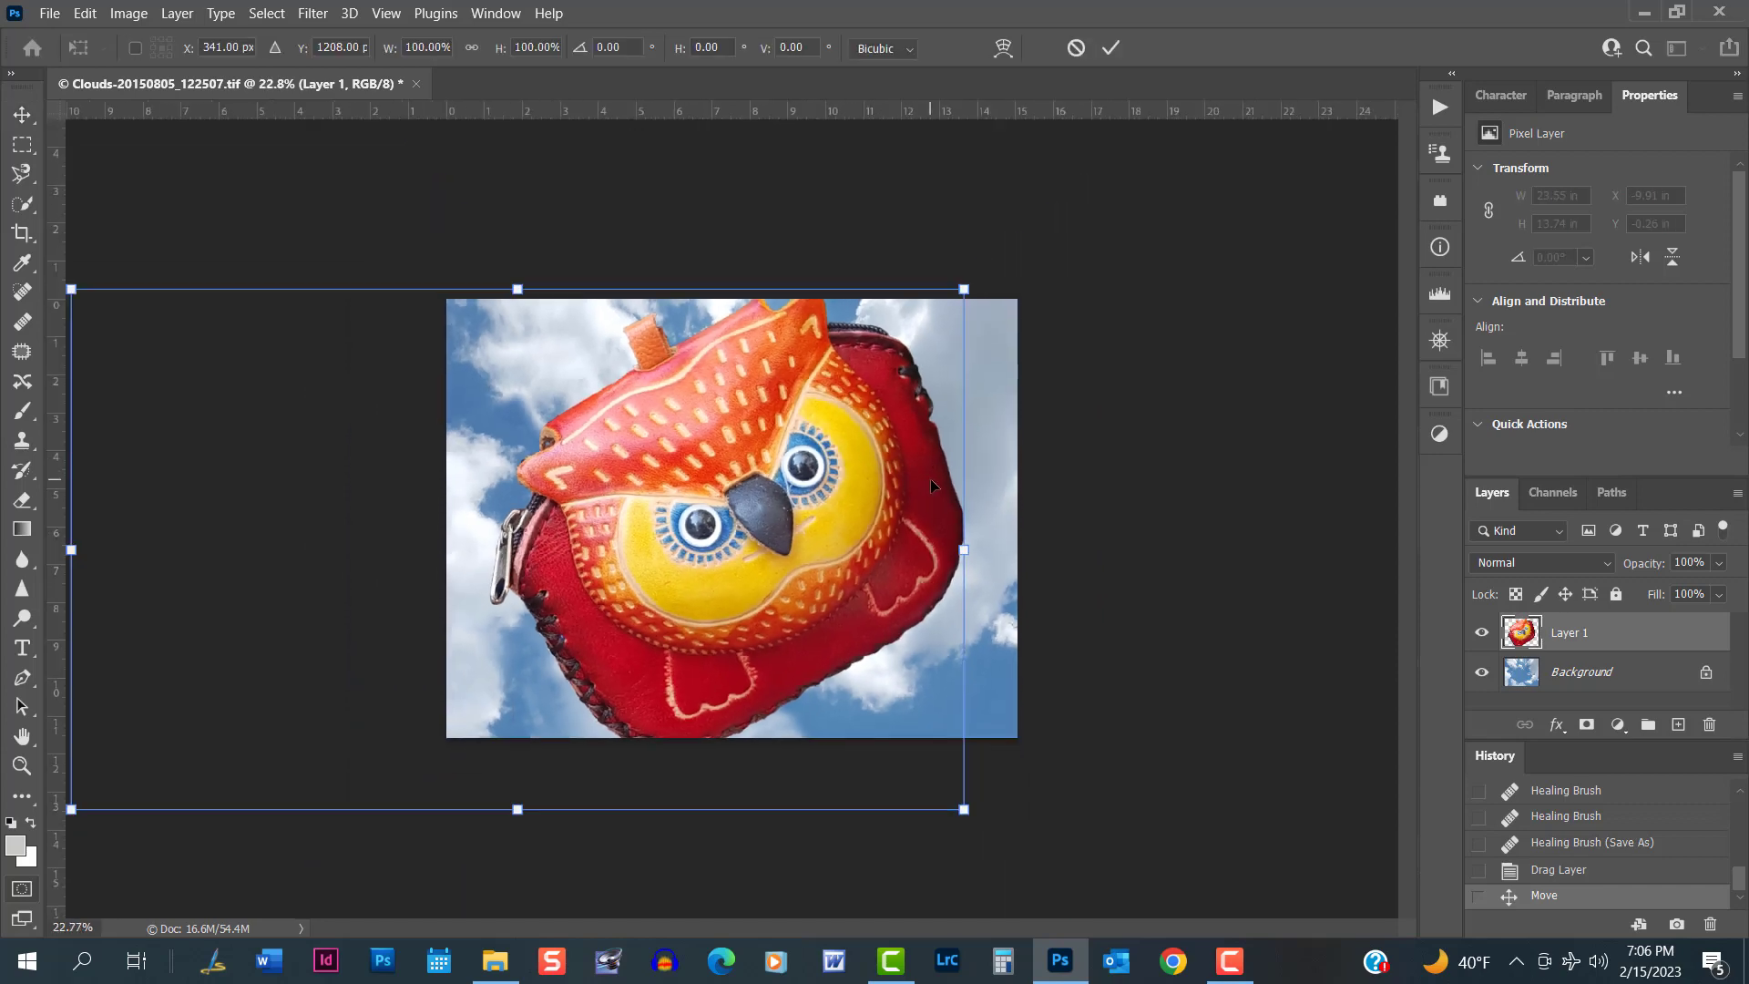
key(ctrl+plus)
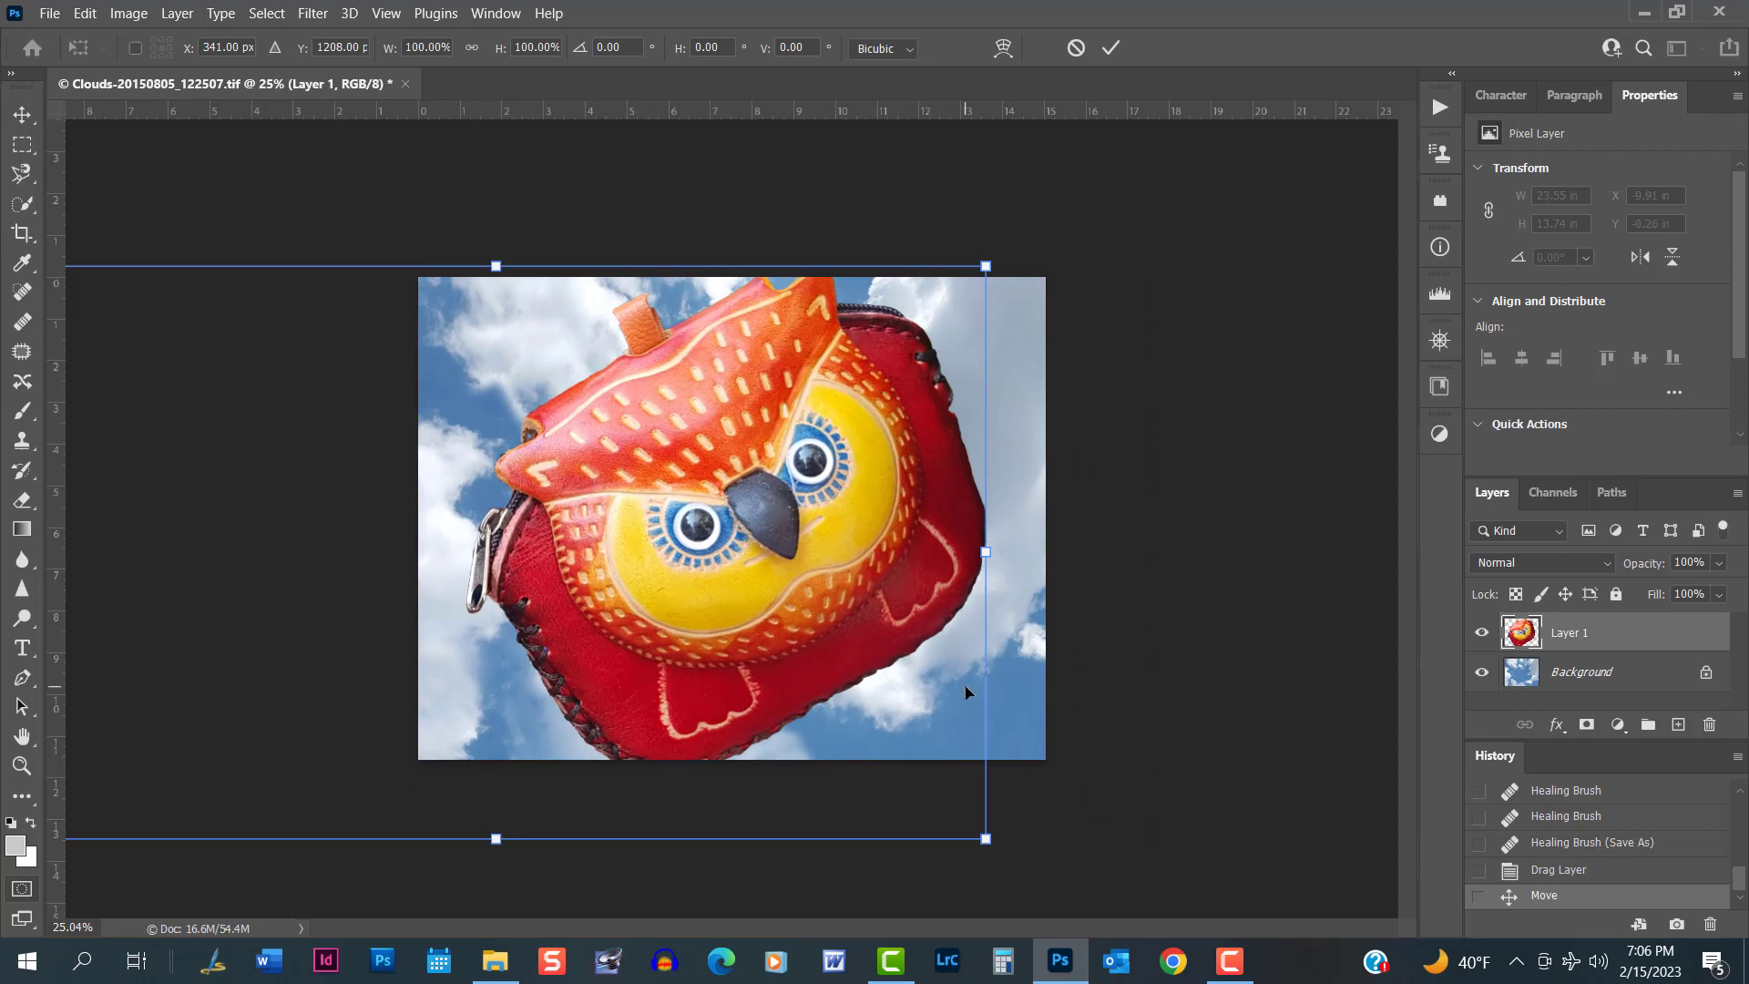
drag(983, 836, 960, 756)
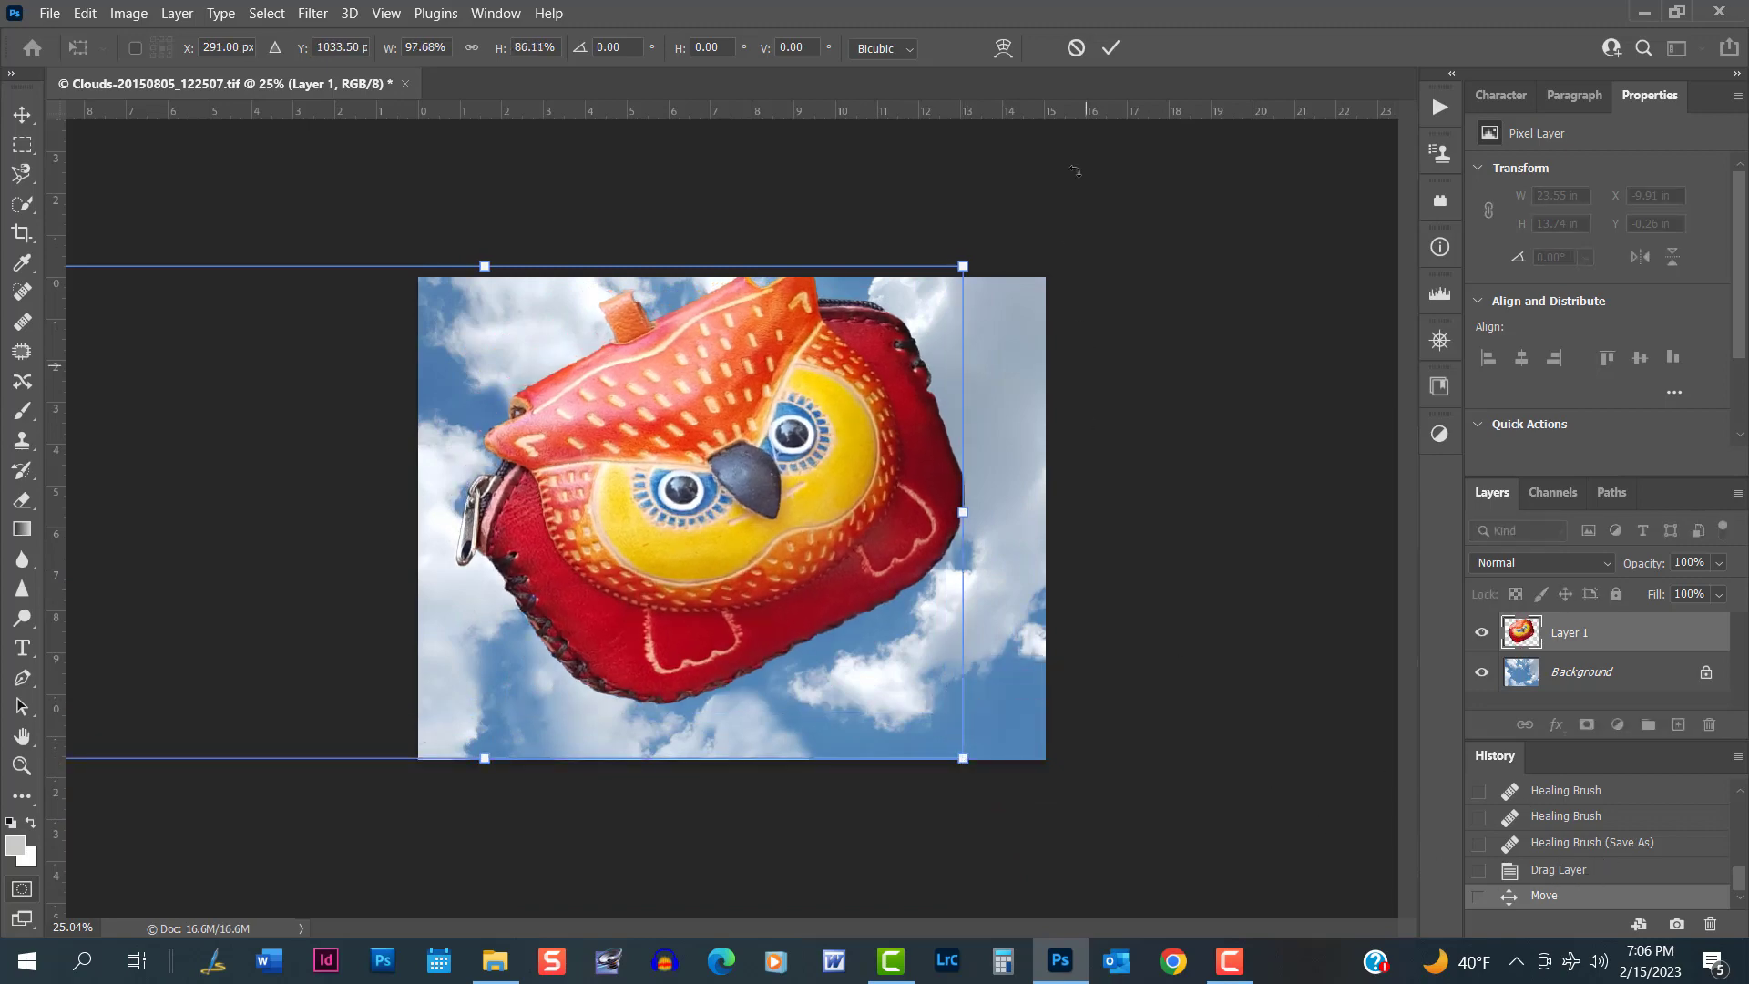
click(1077, 48)
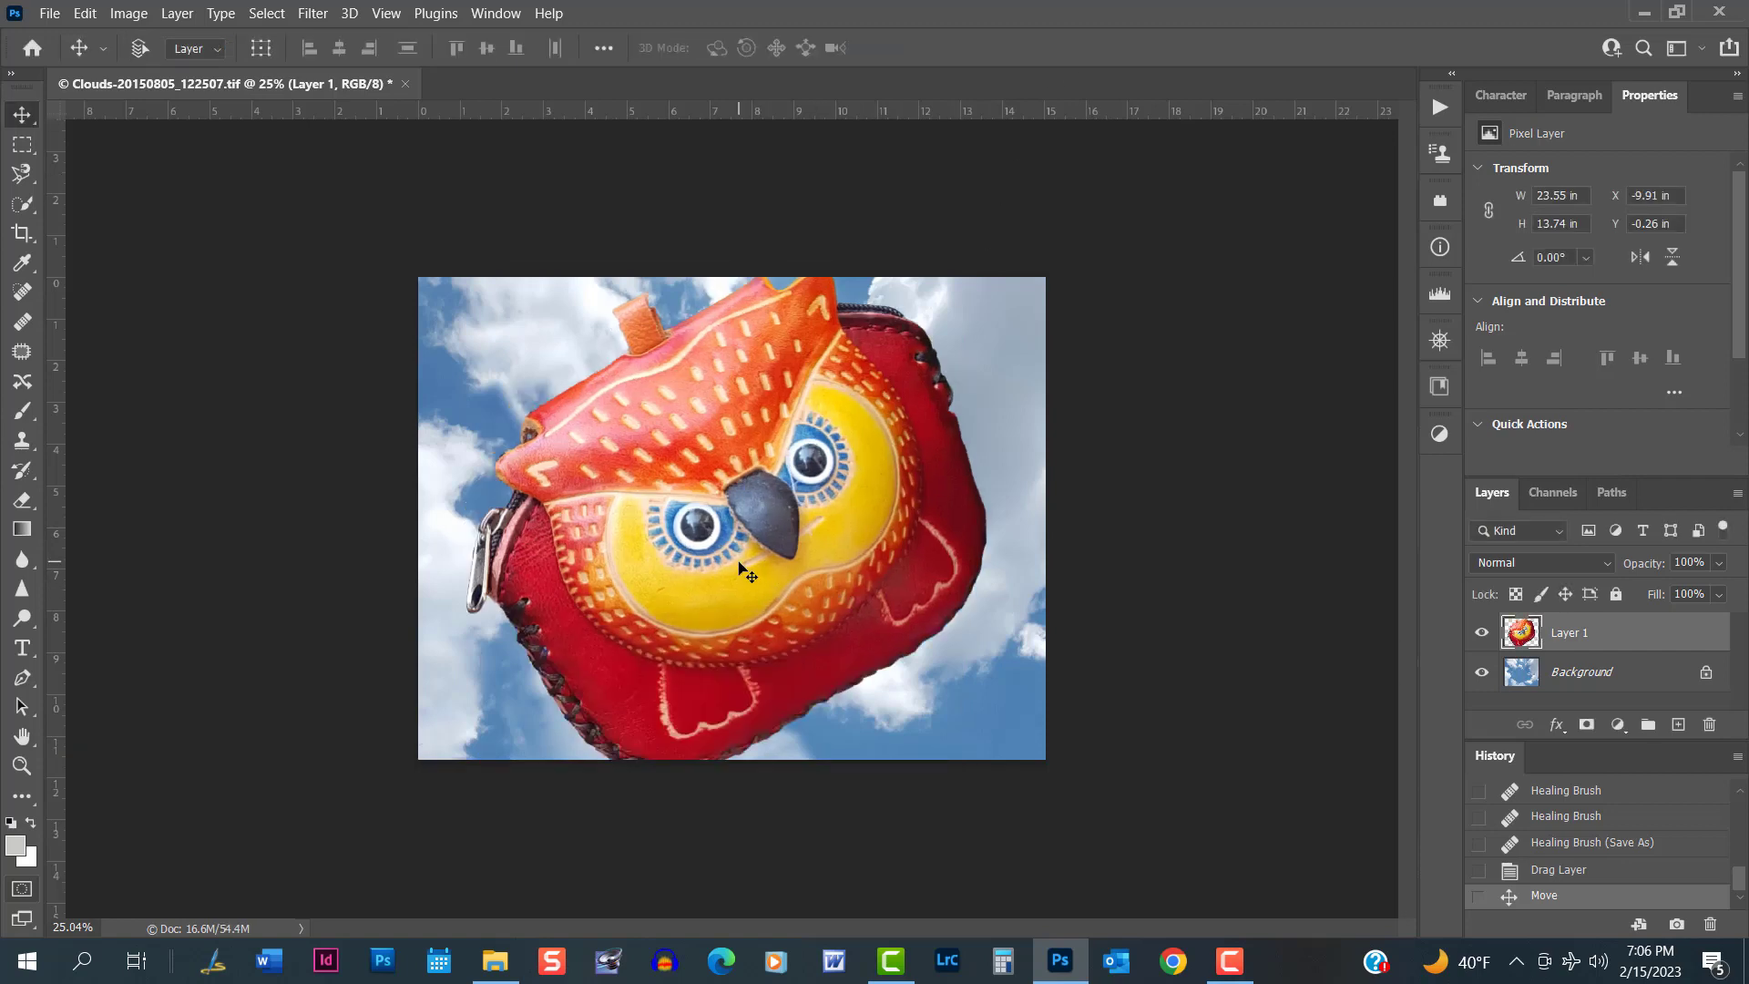
Free-transform the purse layer, scaling it proportionally to about 82.4% and repositioning it over the sky.
key(ctrl+t)
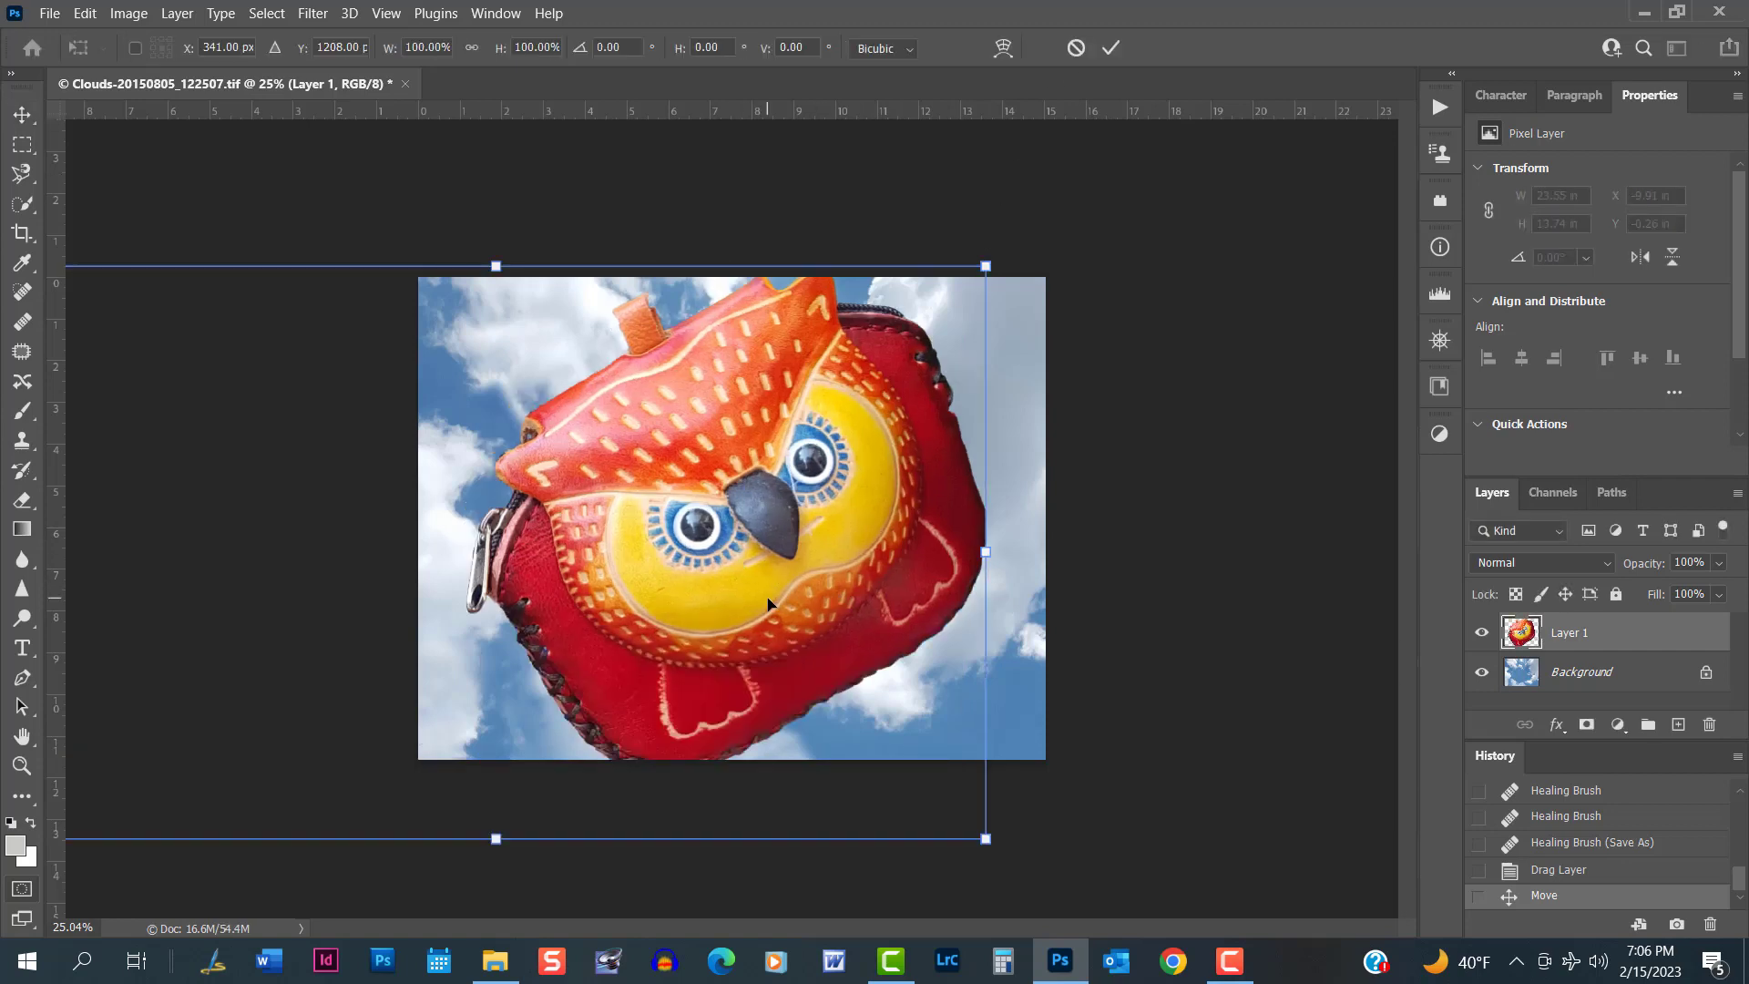
drag(985, 266, 816, 366)
drag(687, 613, 854, 517)
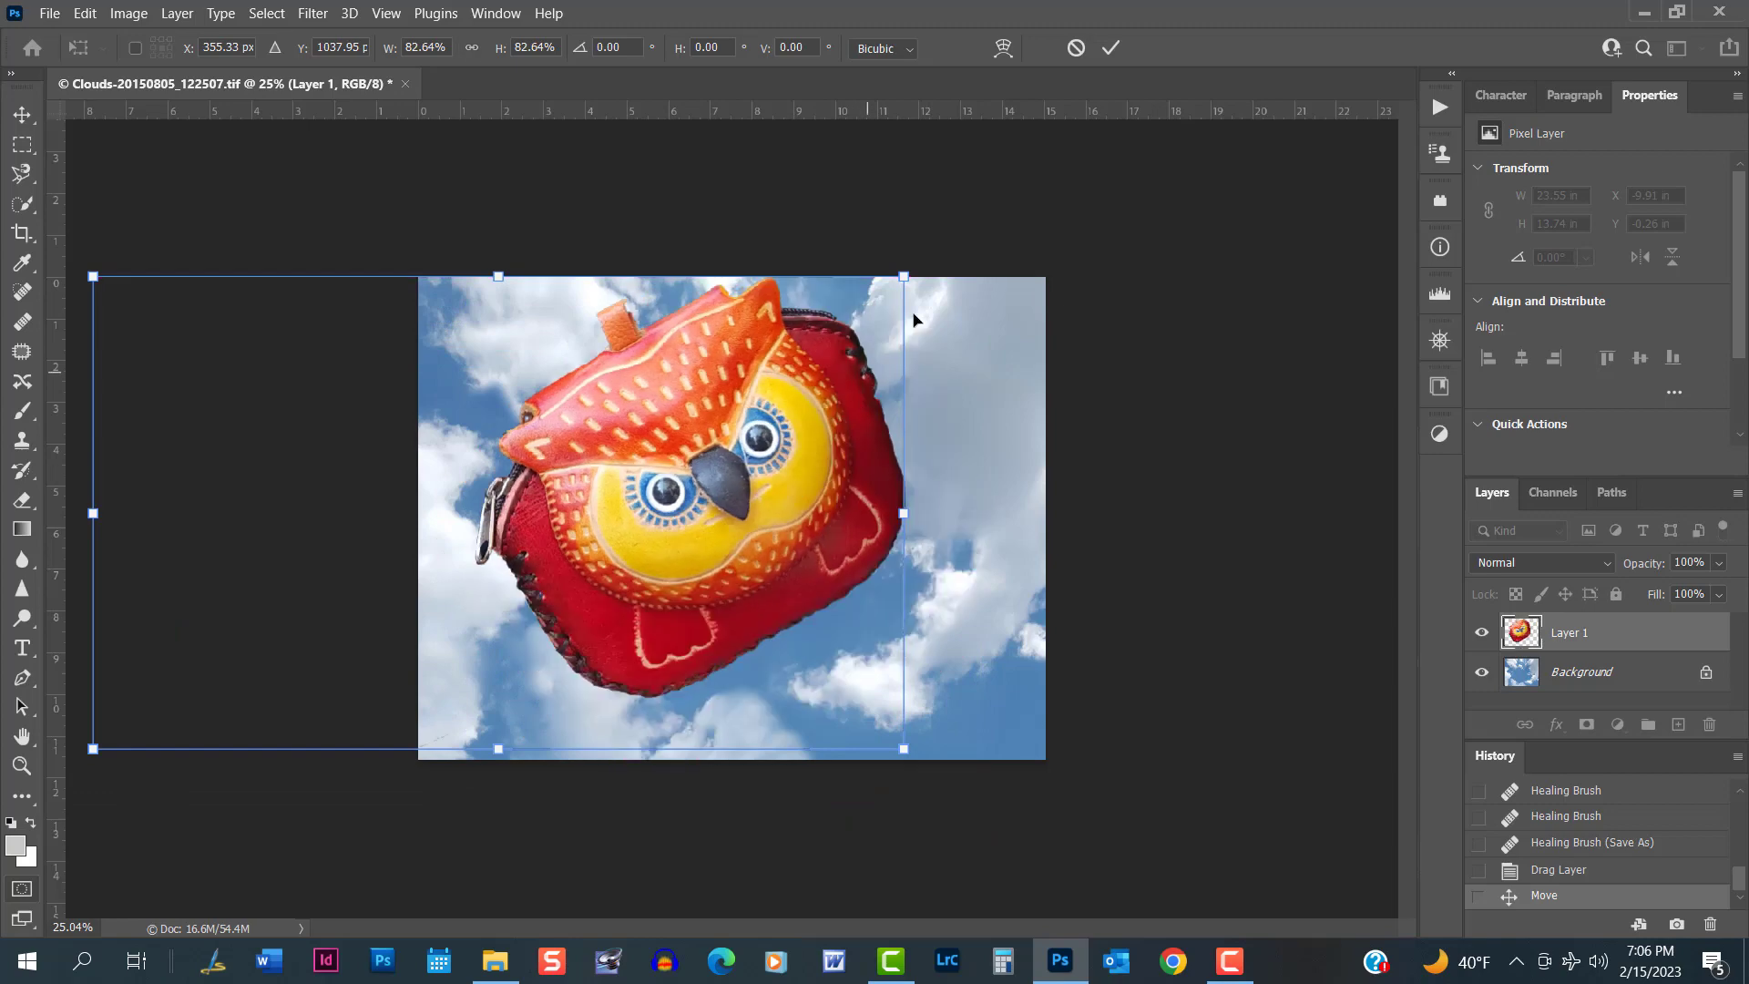
drag(824, 338, 870, 374)
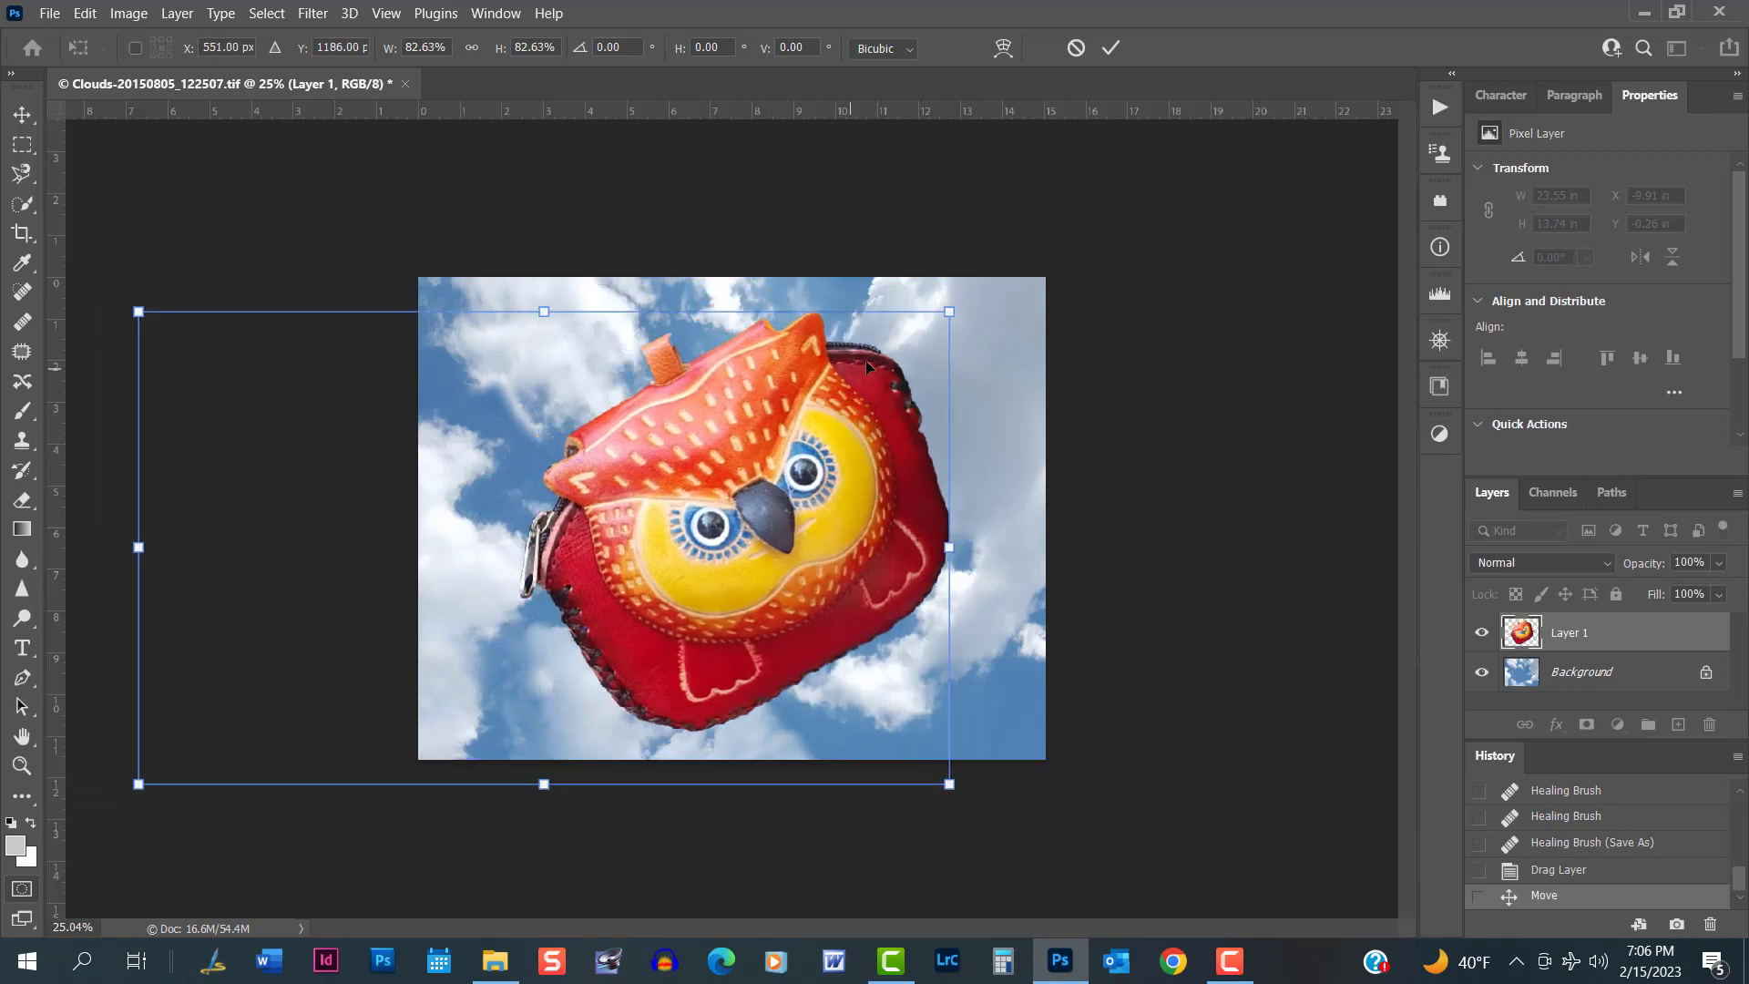
drag(948, 309, 963, 302)
drag(853, 462, 832, 464)
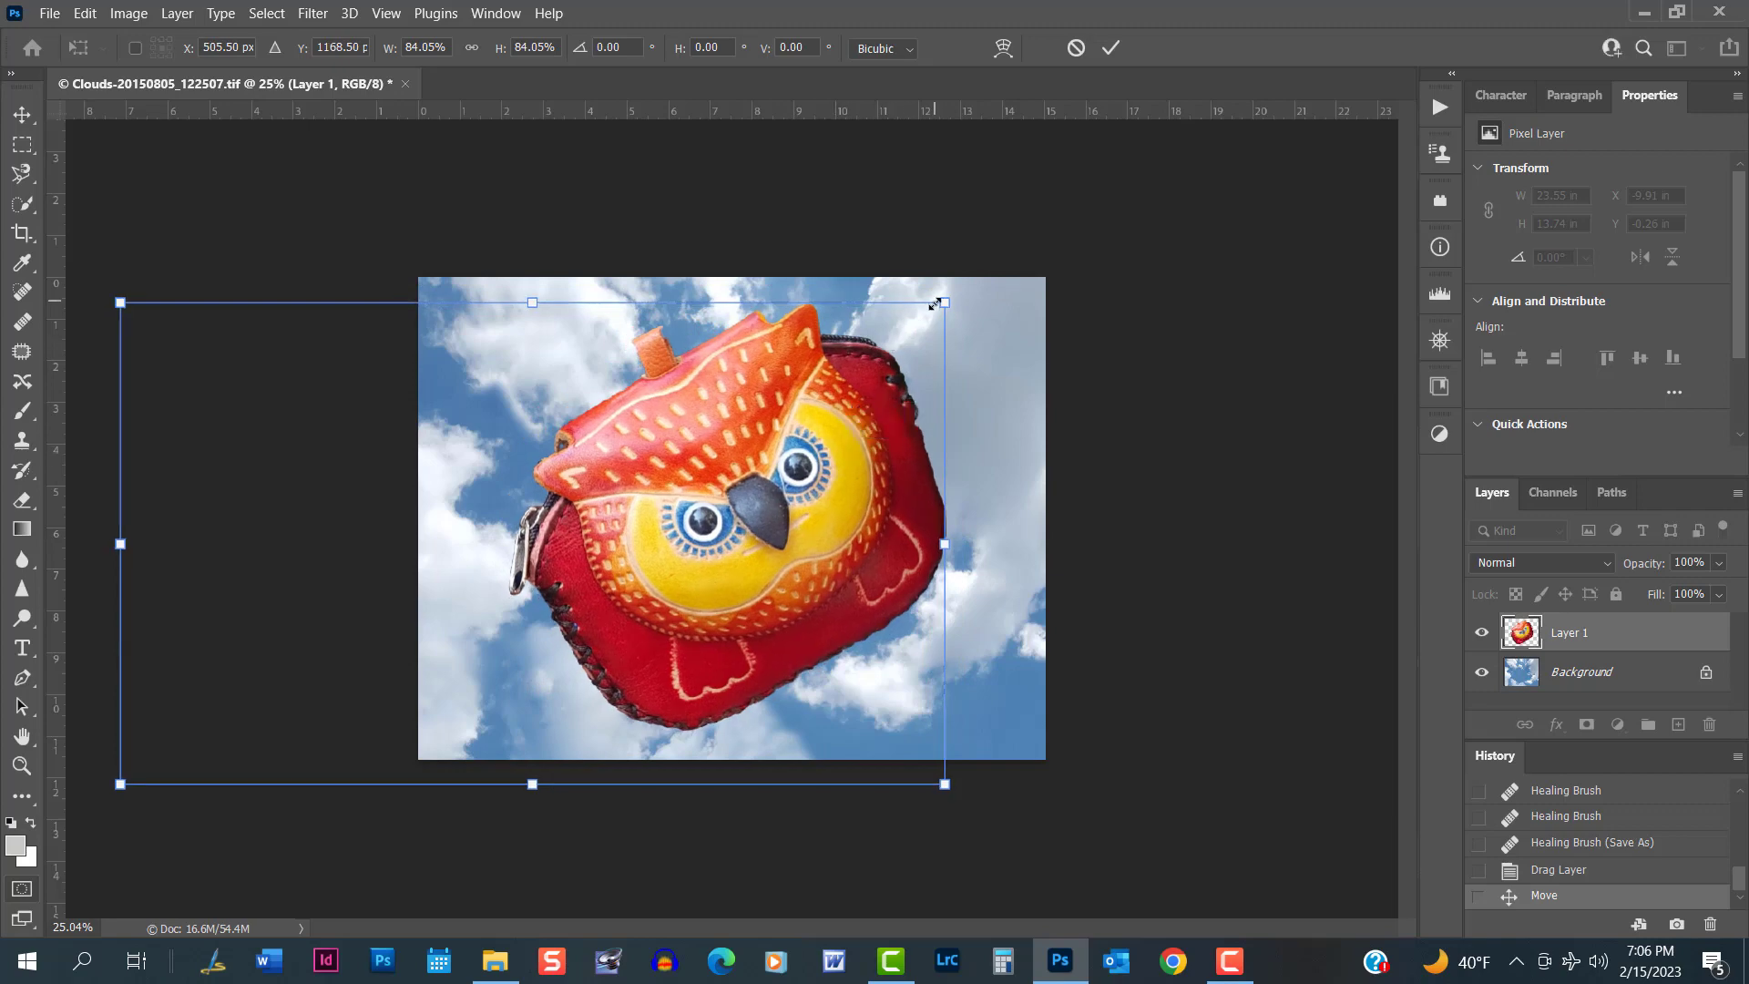
drag(939, 303, 925, 324)
drag(811, 517, 822, 523)
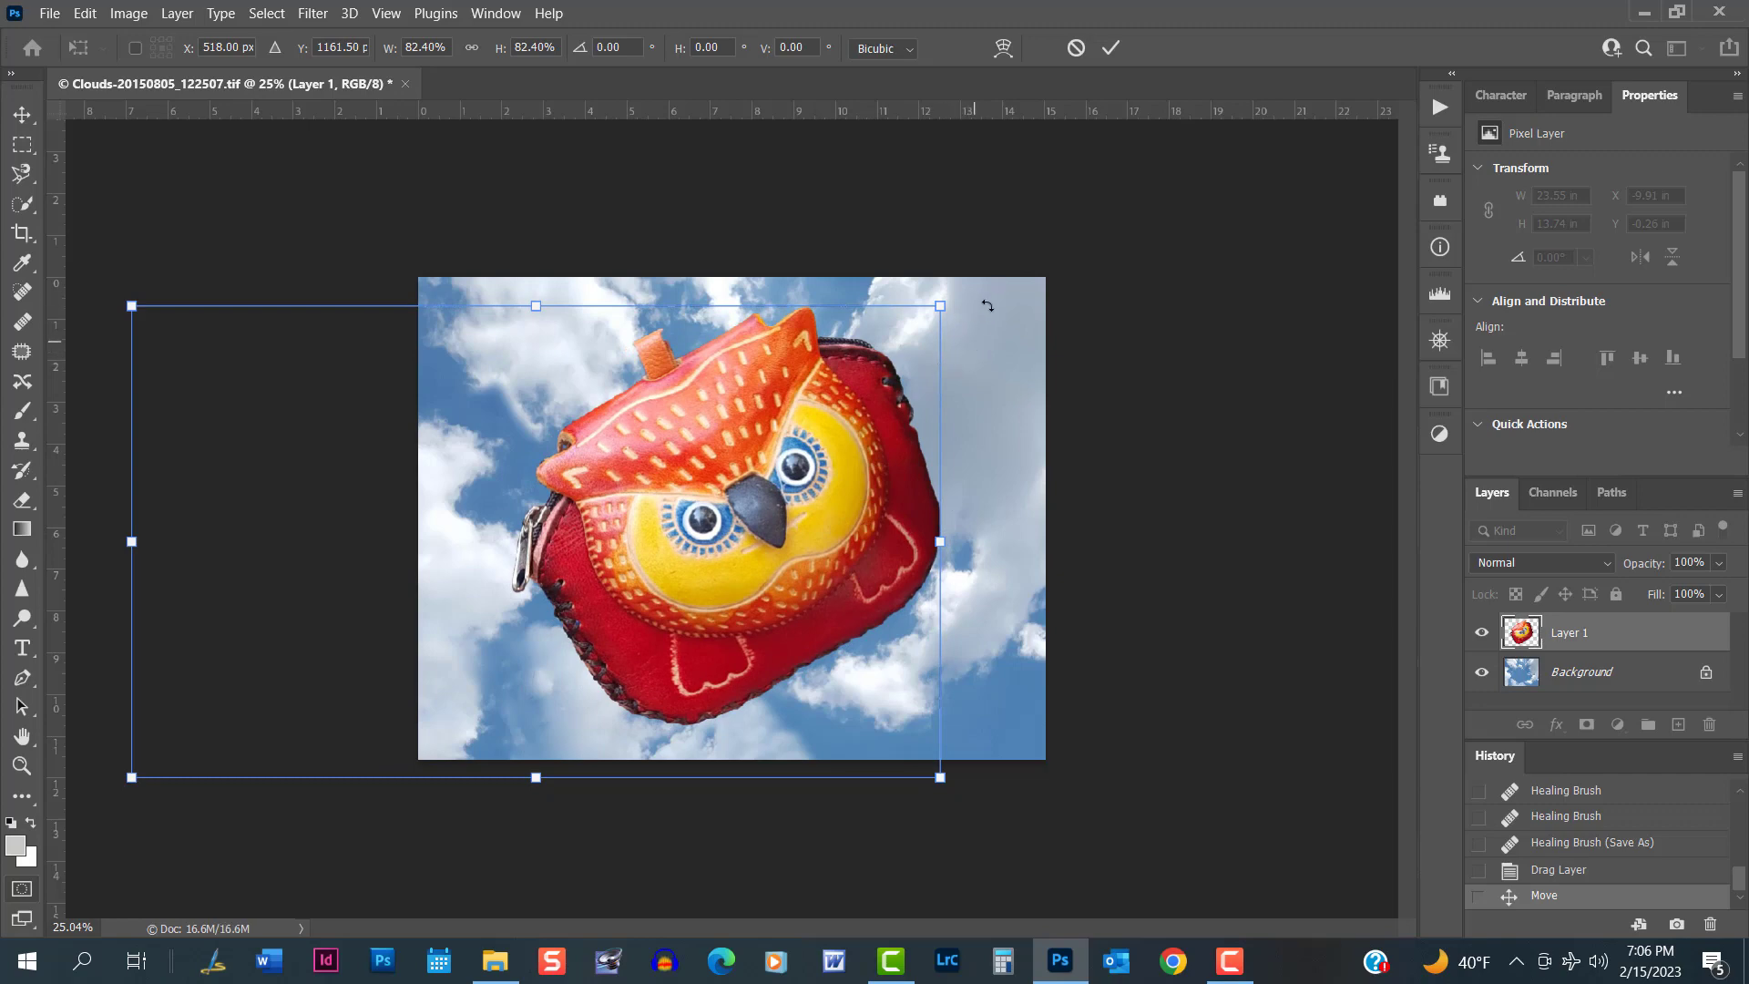
Rotate the purse clockwise to about 7.48°, shift it slightly within the sky and apply the transform.
drag(974, 305, 987, 343)
drag(850, 508, 862, 492)
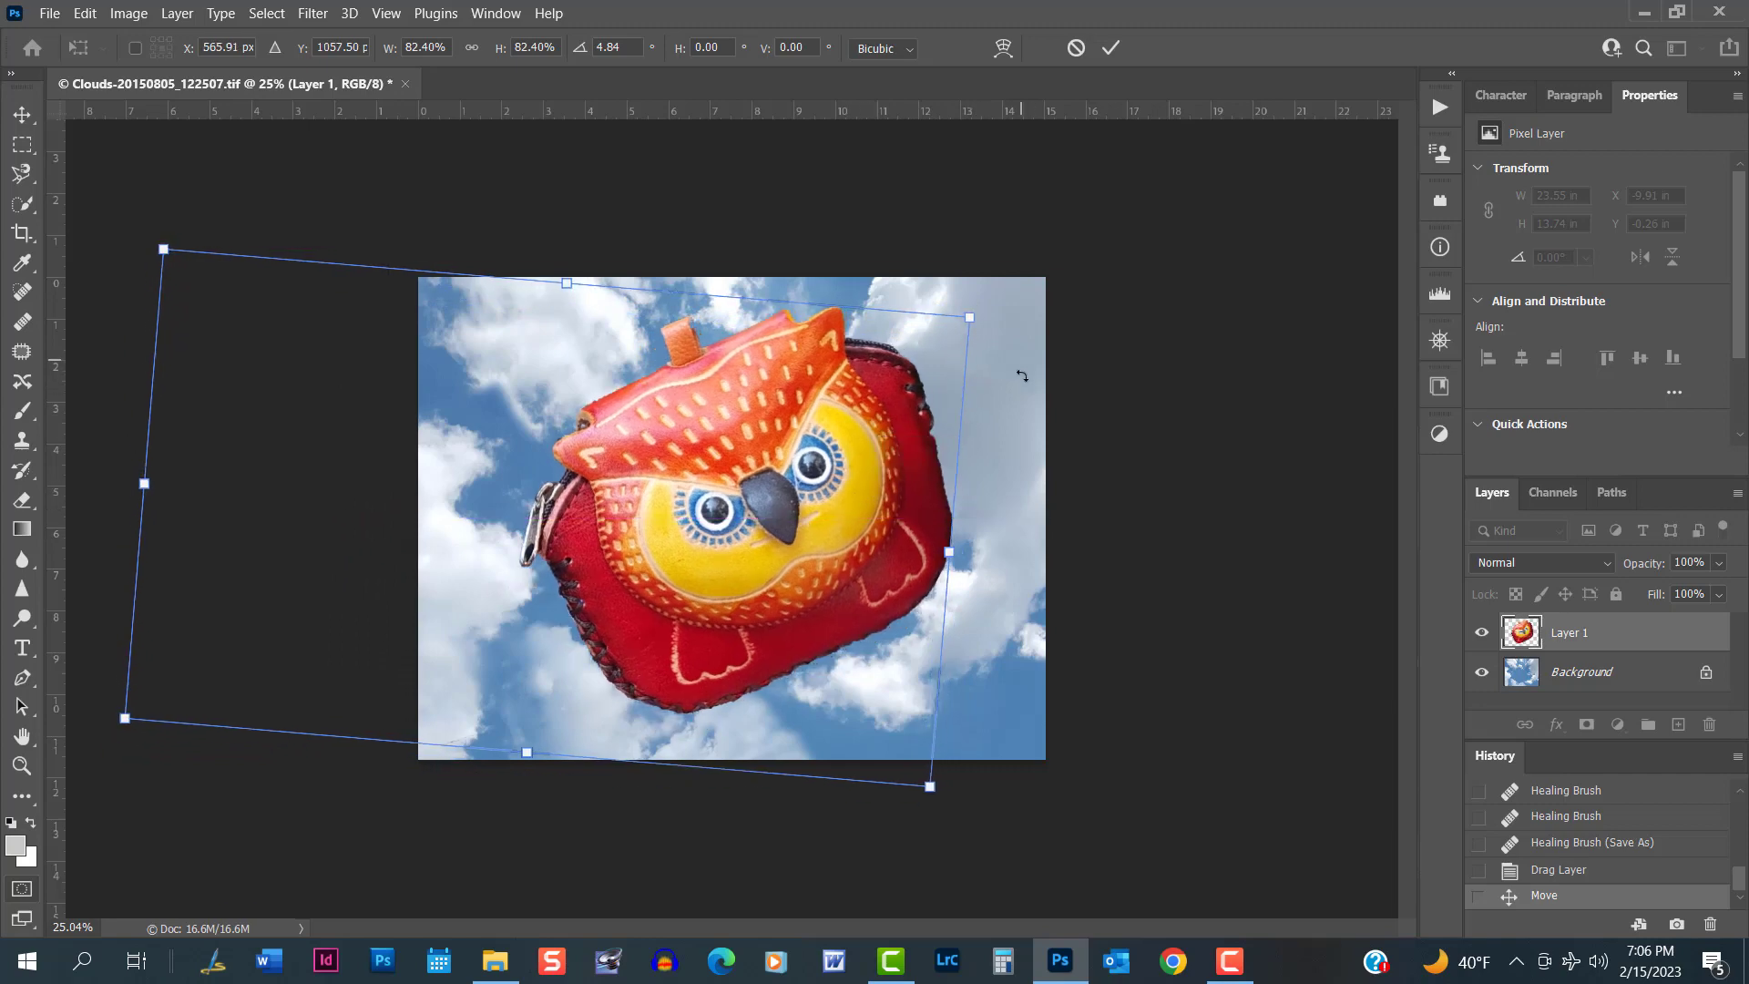
drag(1022, 369, 1019, 385)
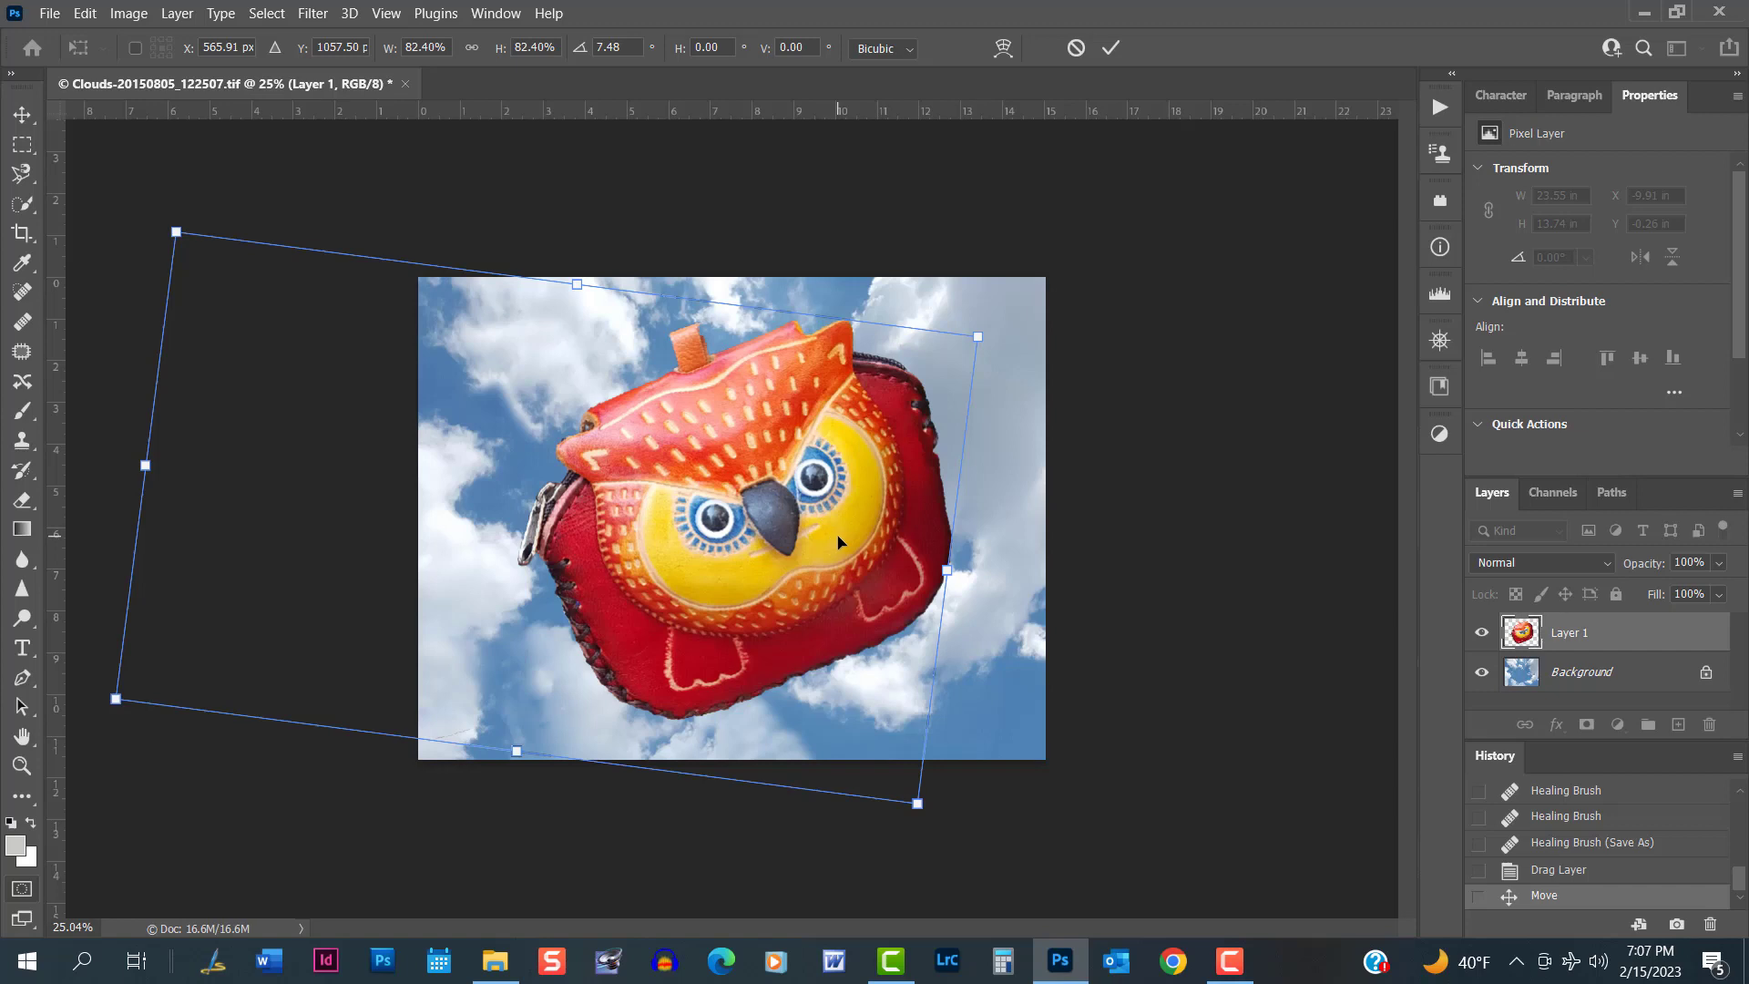
click(1113, 49)
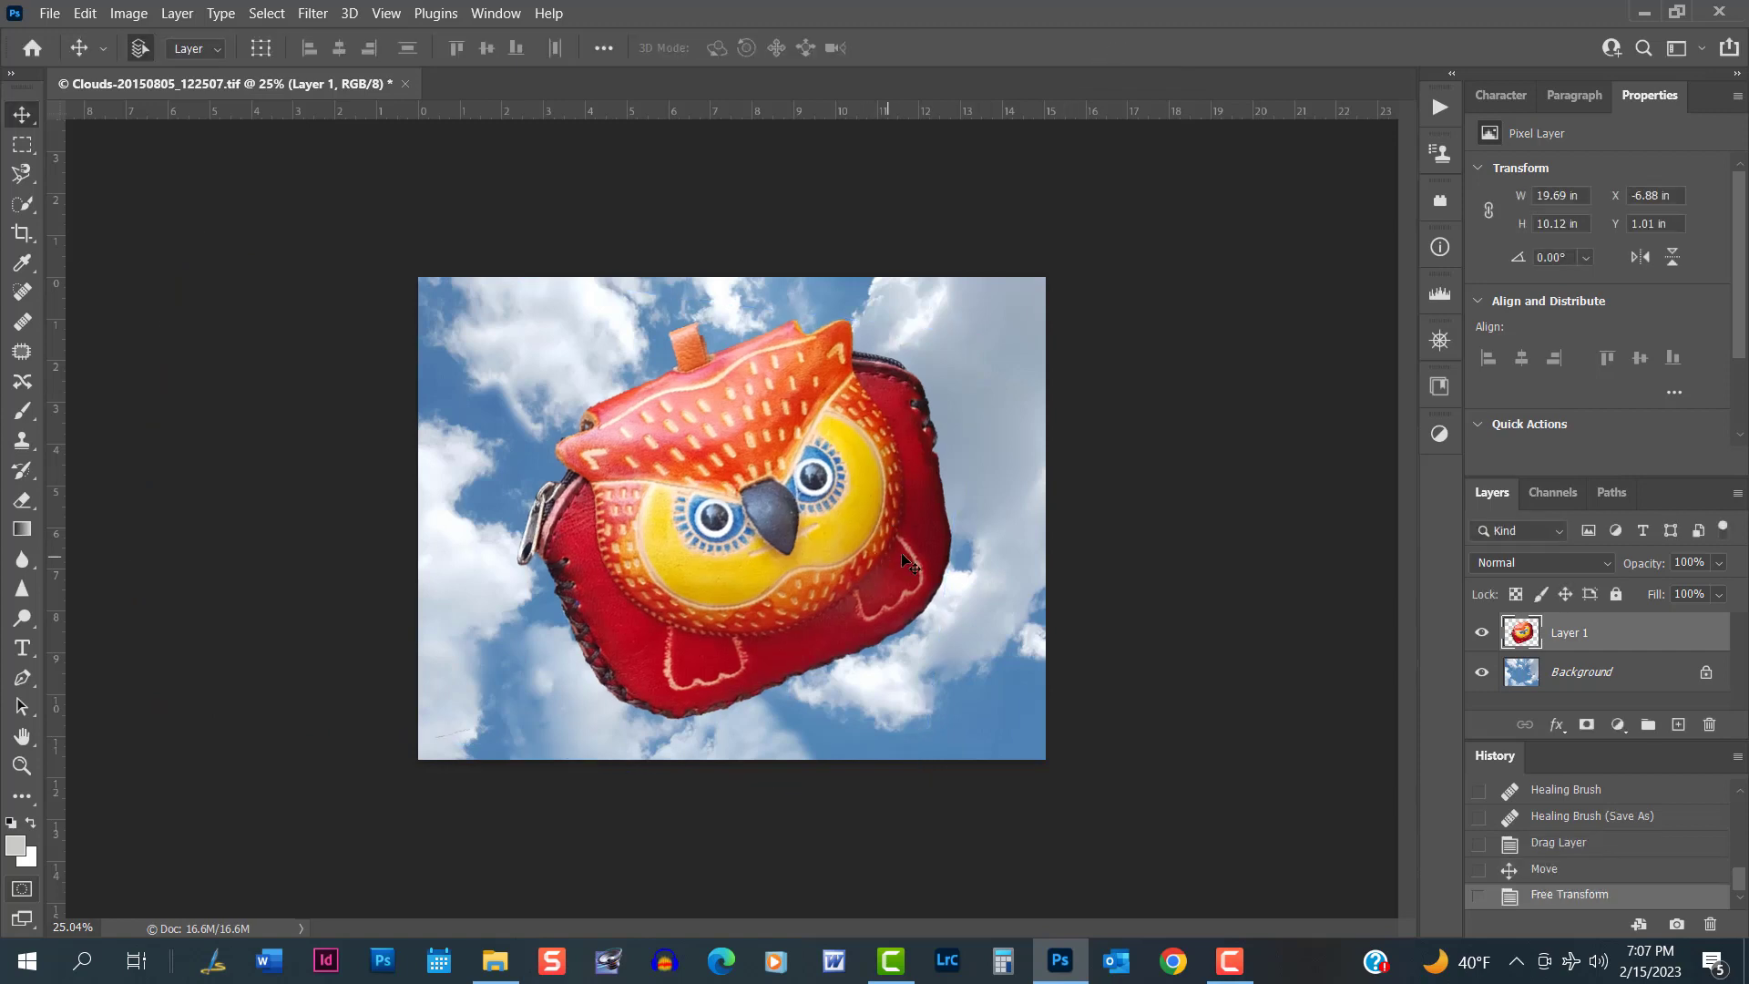
Nudge the purse layer to about X -7.28 in and Y 0.92 in with the Move tool.
drag(882, 559, 878, 558)
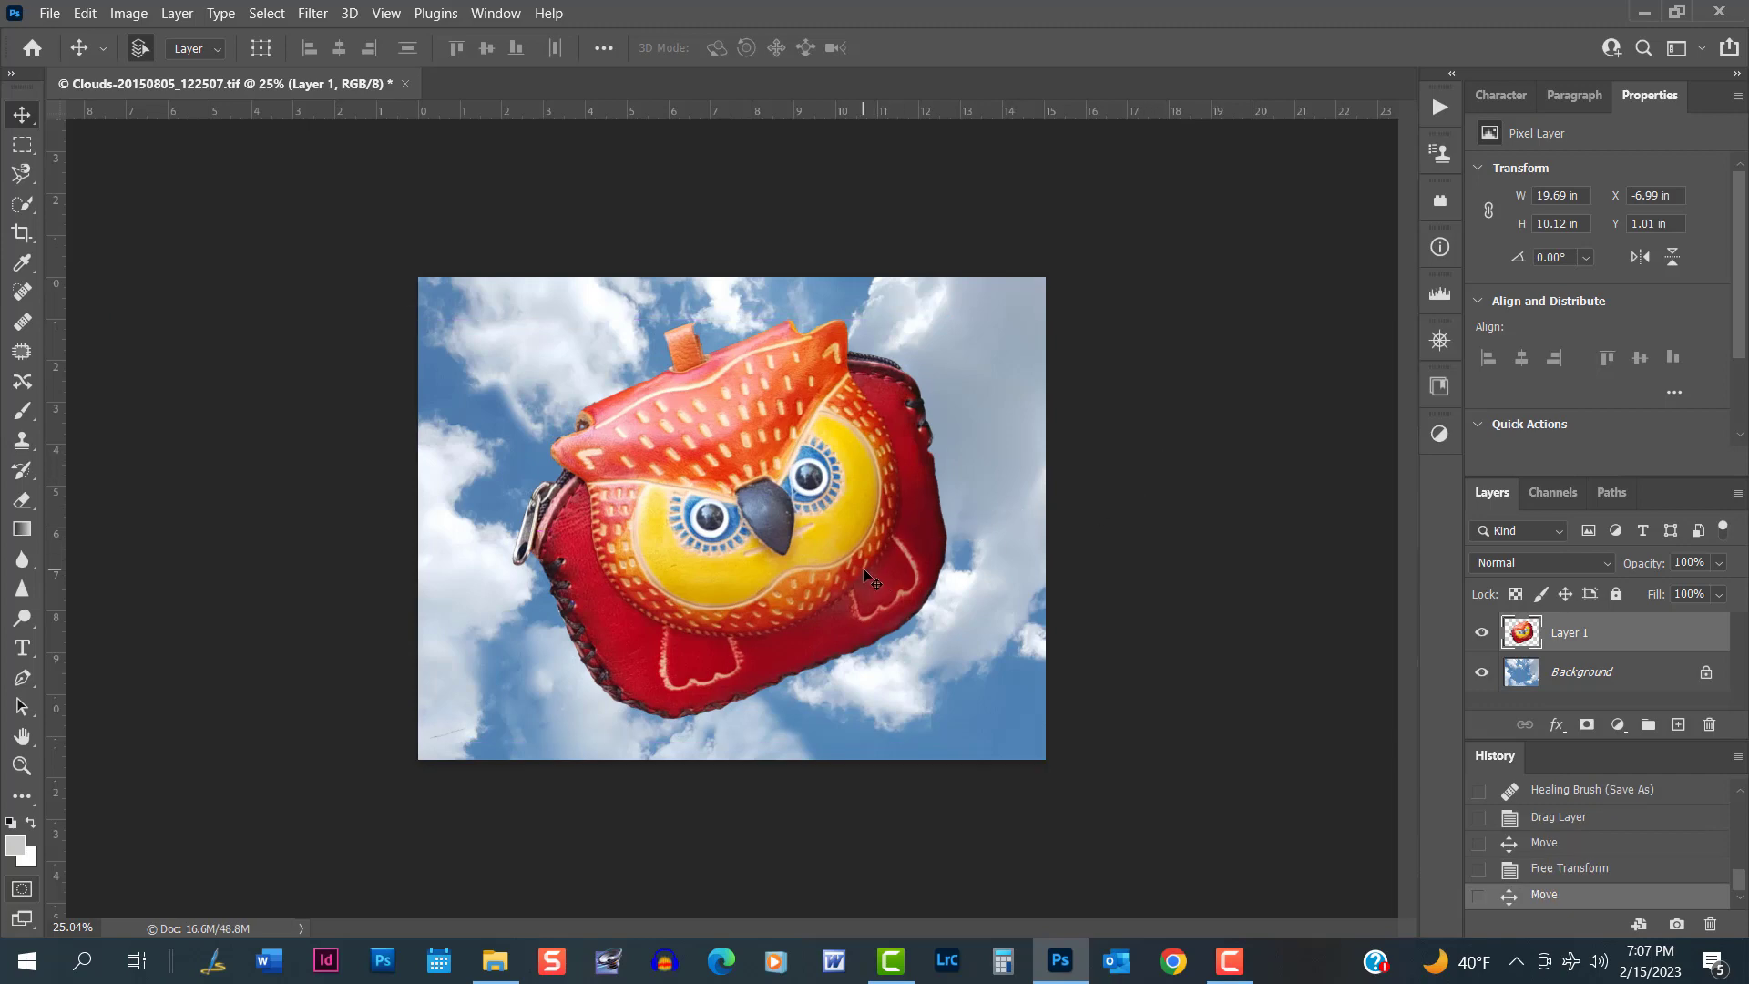
drag(861, 567, 858, 569)
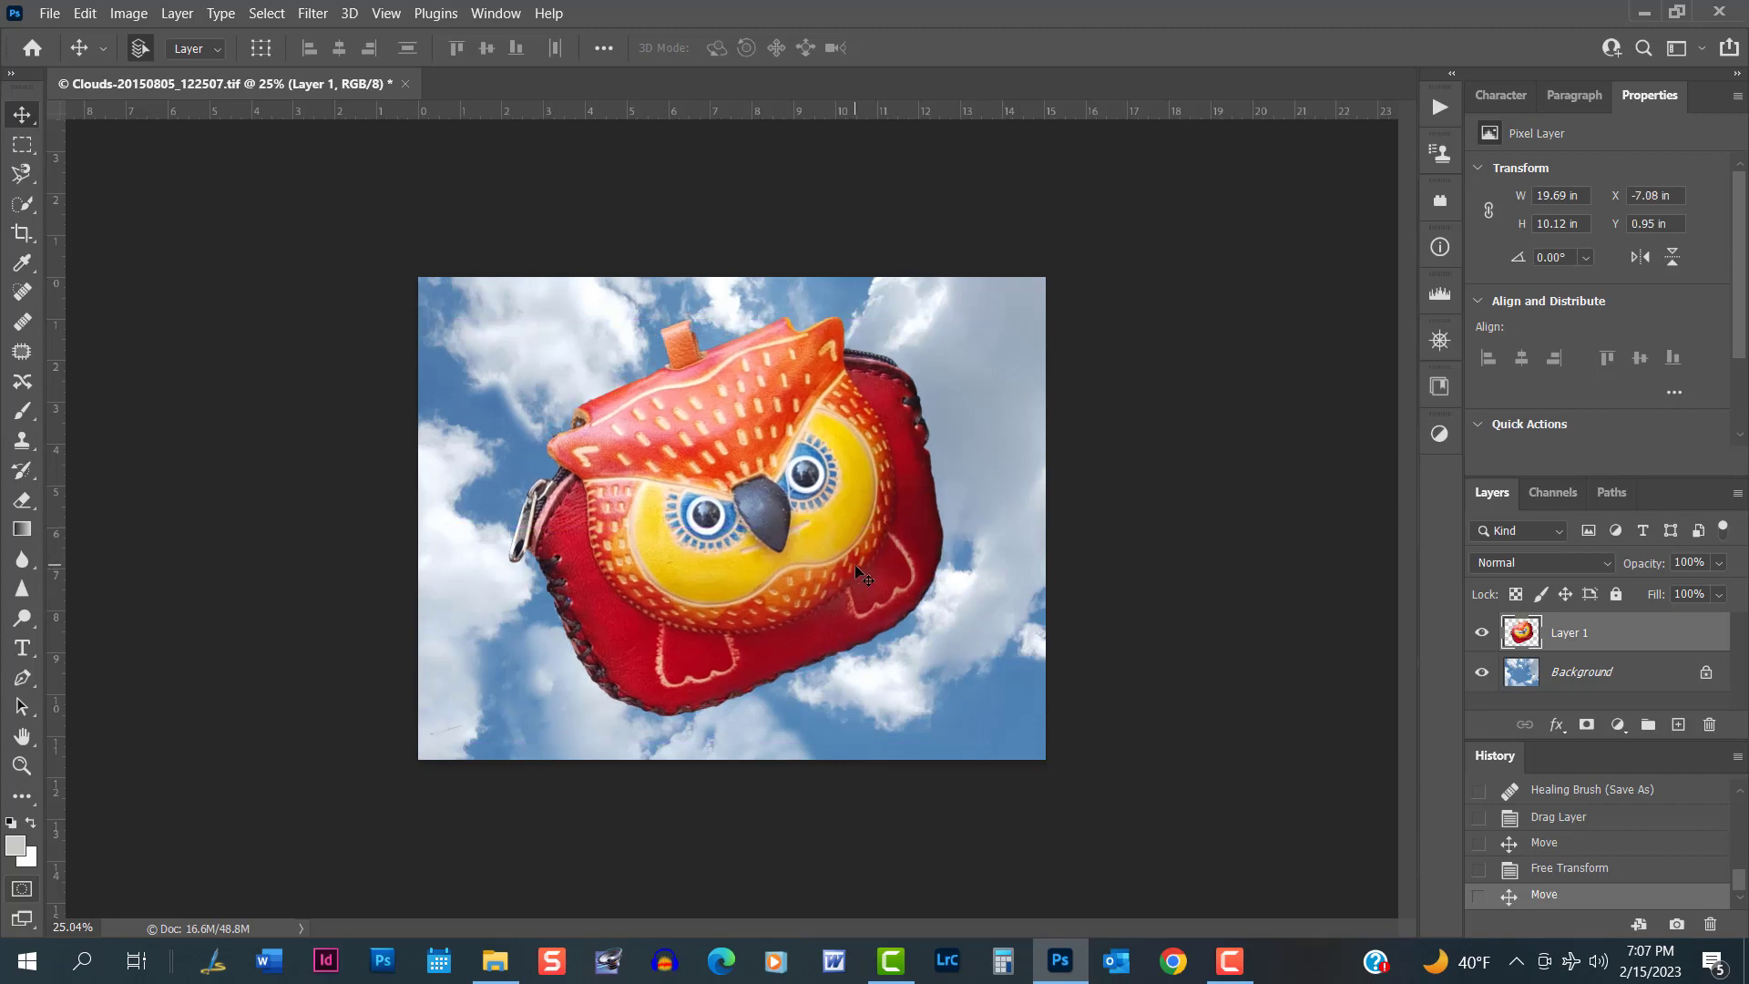
key(Left)
key(Left)
key(Left)
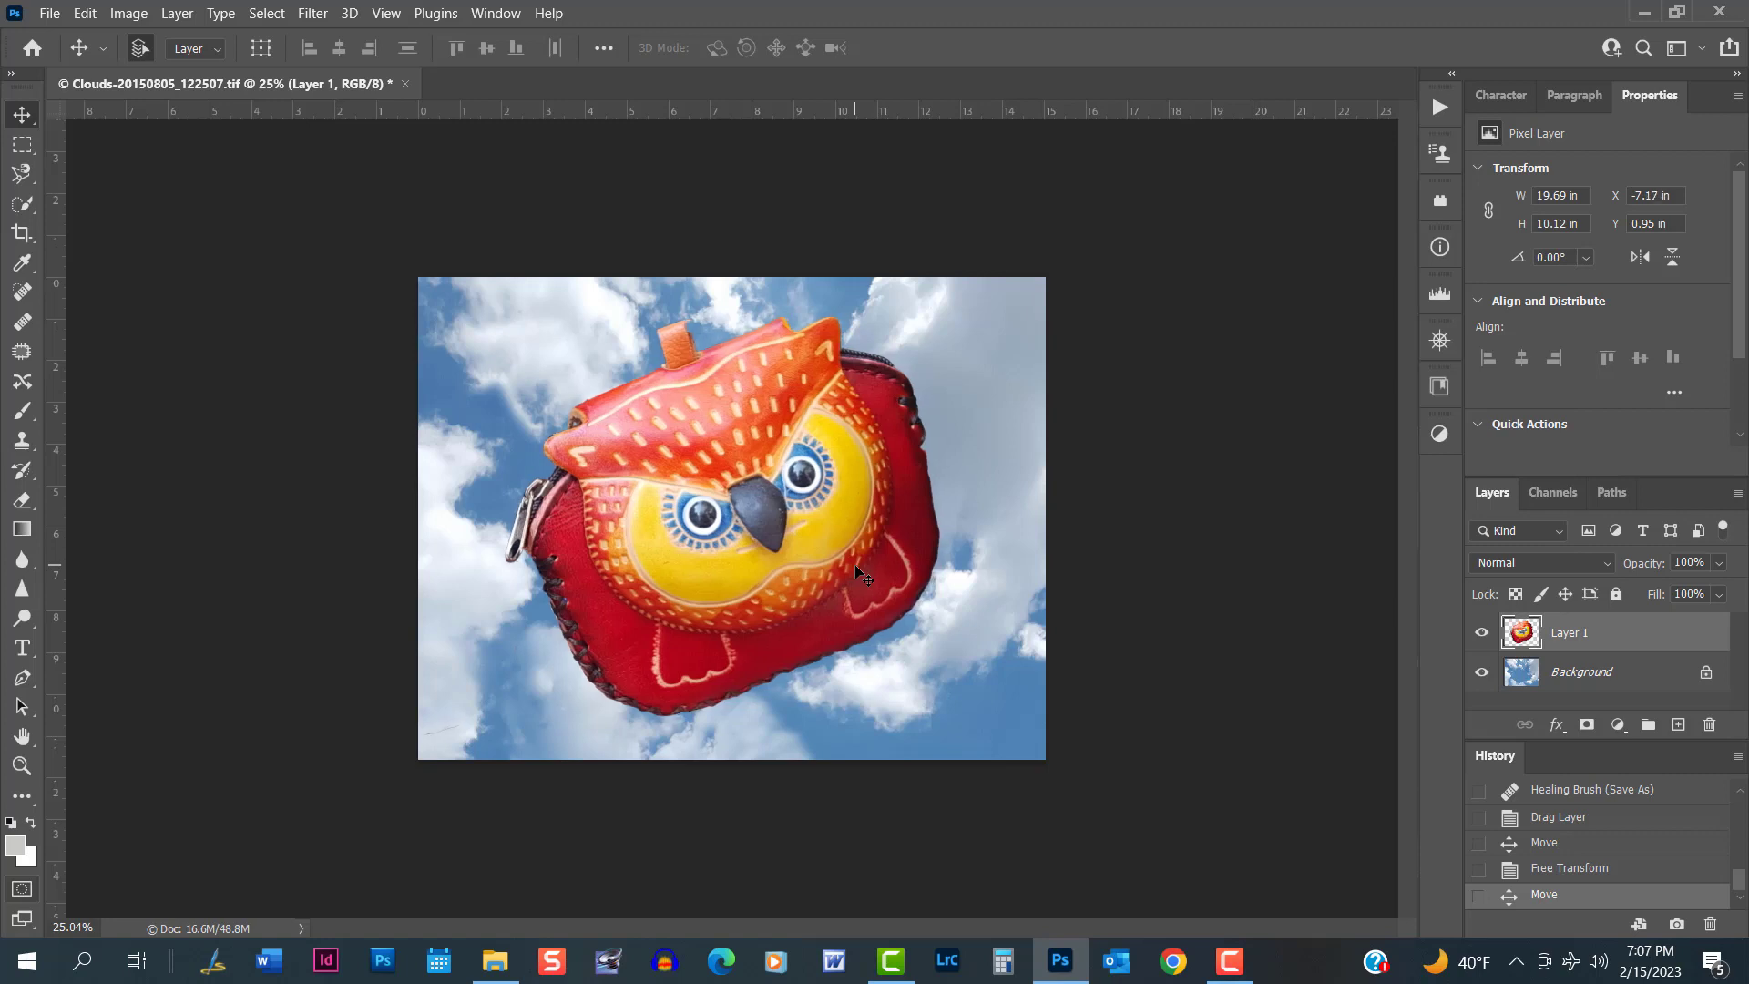
key(Up)
key(Left)
key(Left)
key(Left)
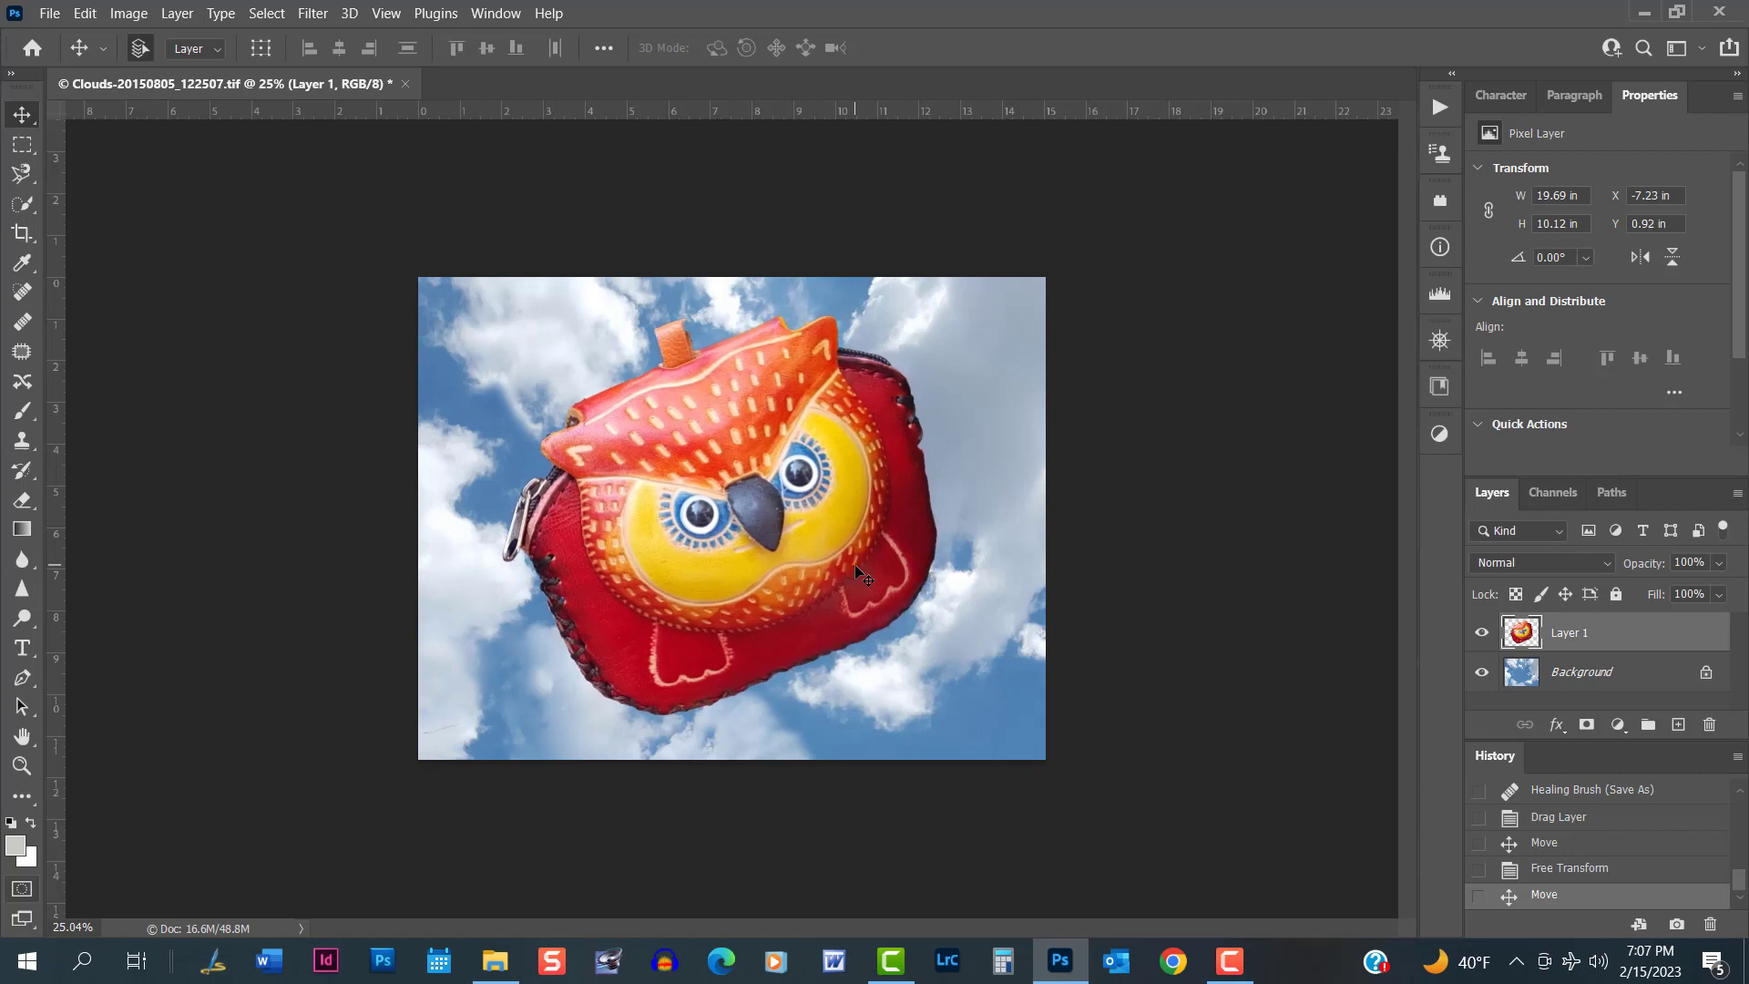
key(Left)
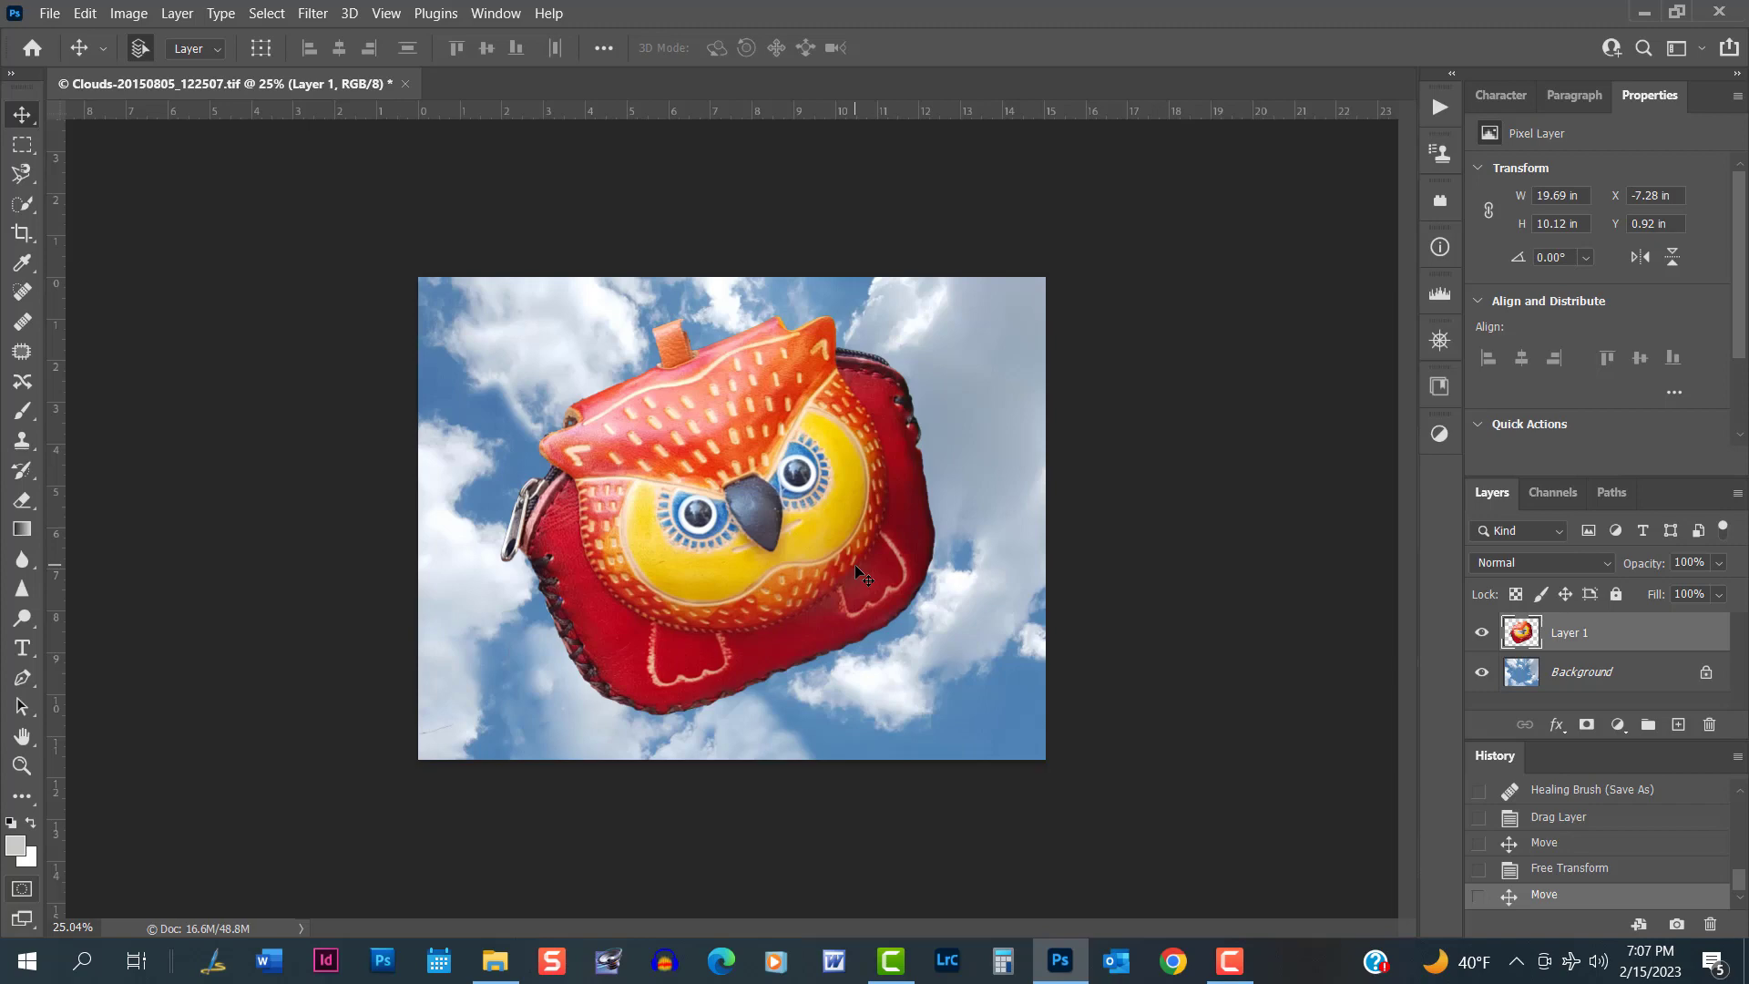
Save a layered copy as Clouds-20150805_122507 copy.tif with no image compression and RLE layer compression.
click(49, 13)
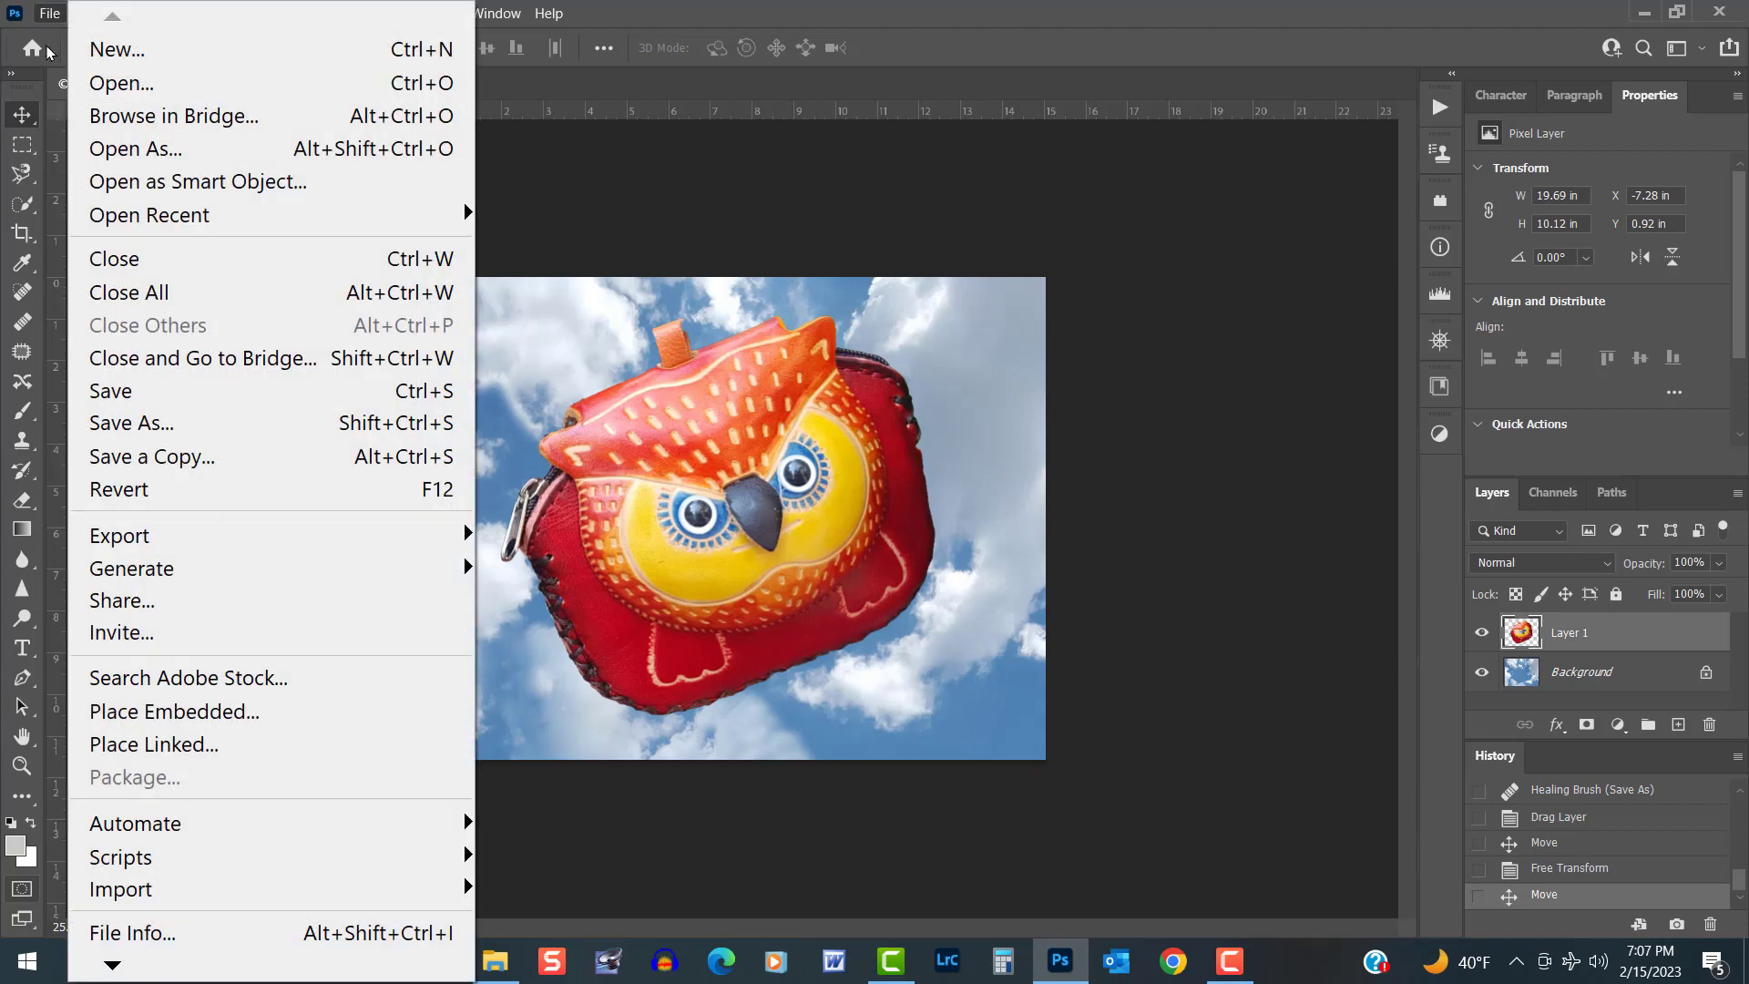
click(198, 457)
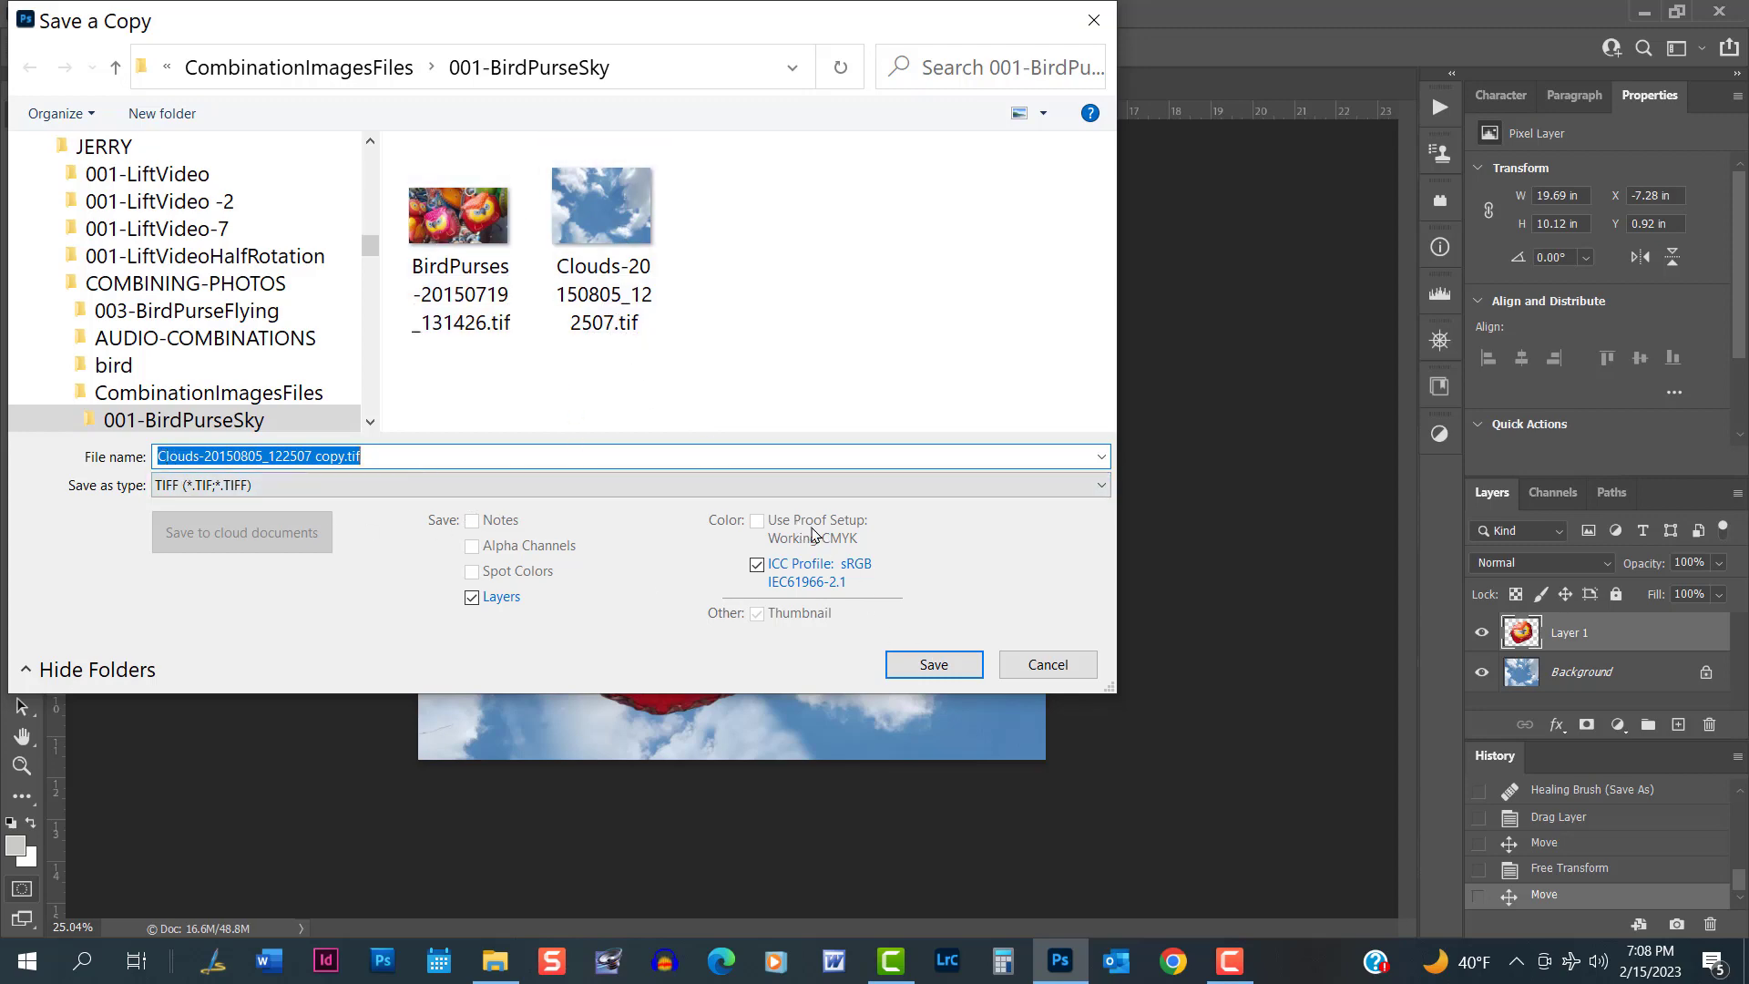
click(927, 671)
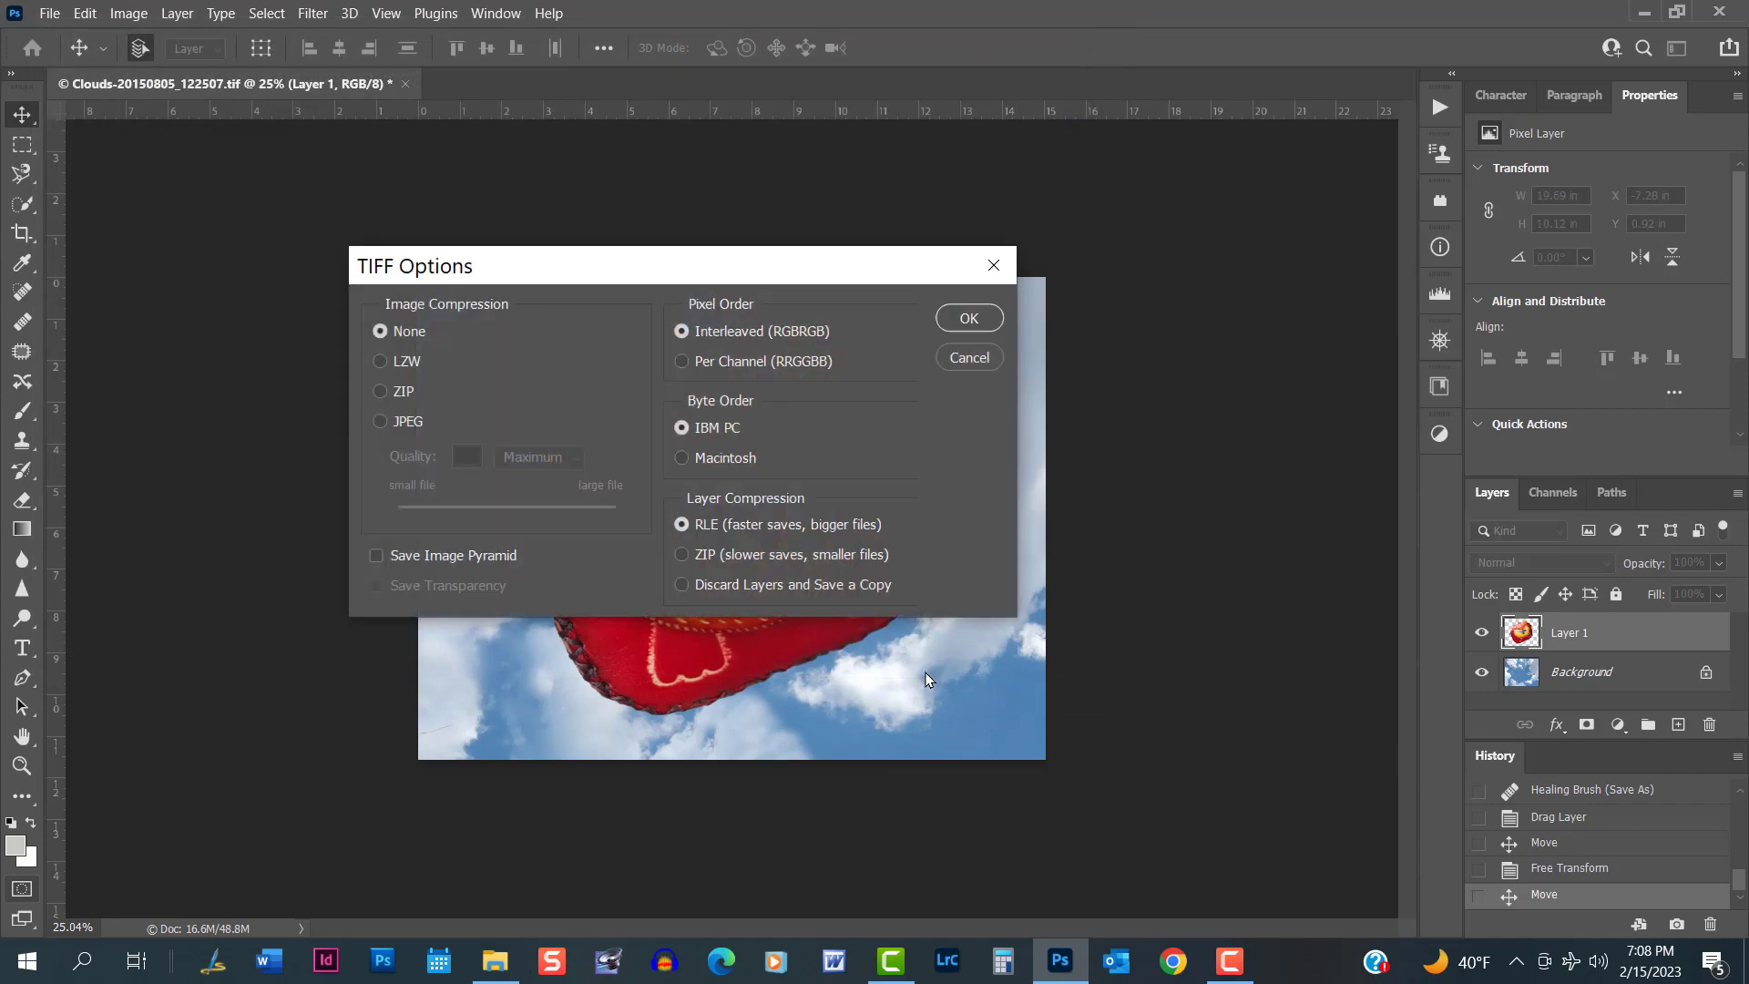
click(969, 316)
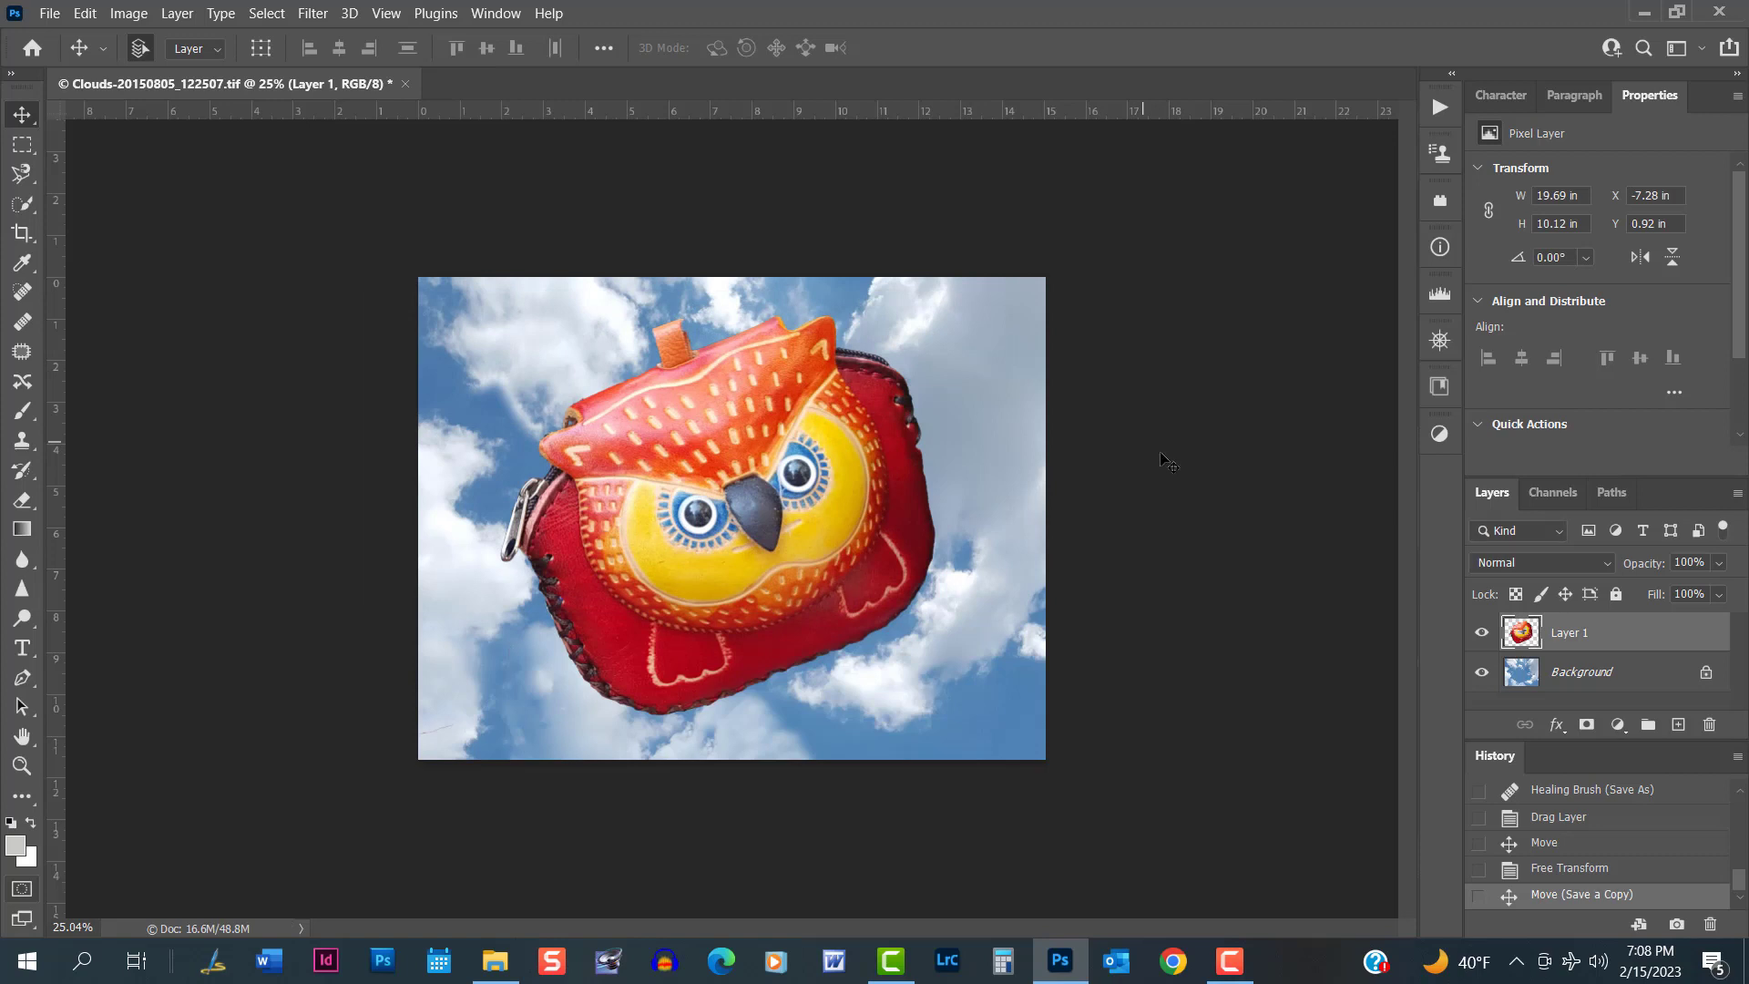
Add a Hue/Saturation adjustment layer directly above the Background layer and set its saturation to +29.
click(1601, 673)
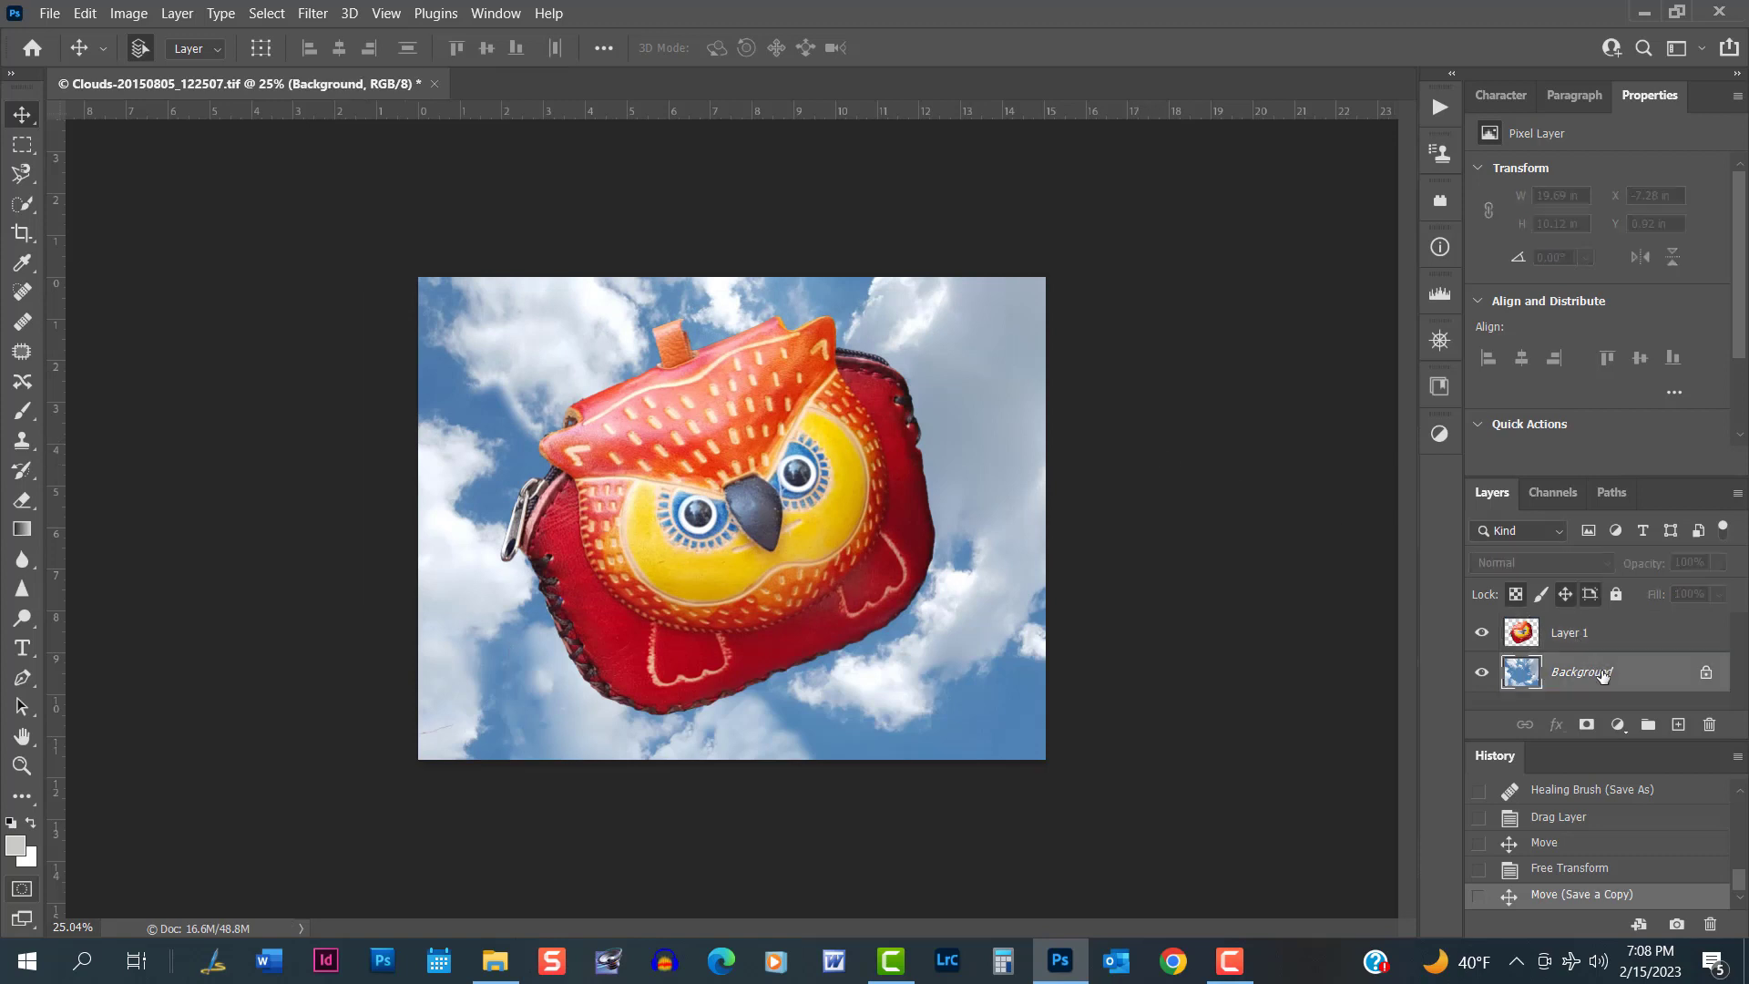
click(1616, 727)
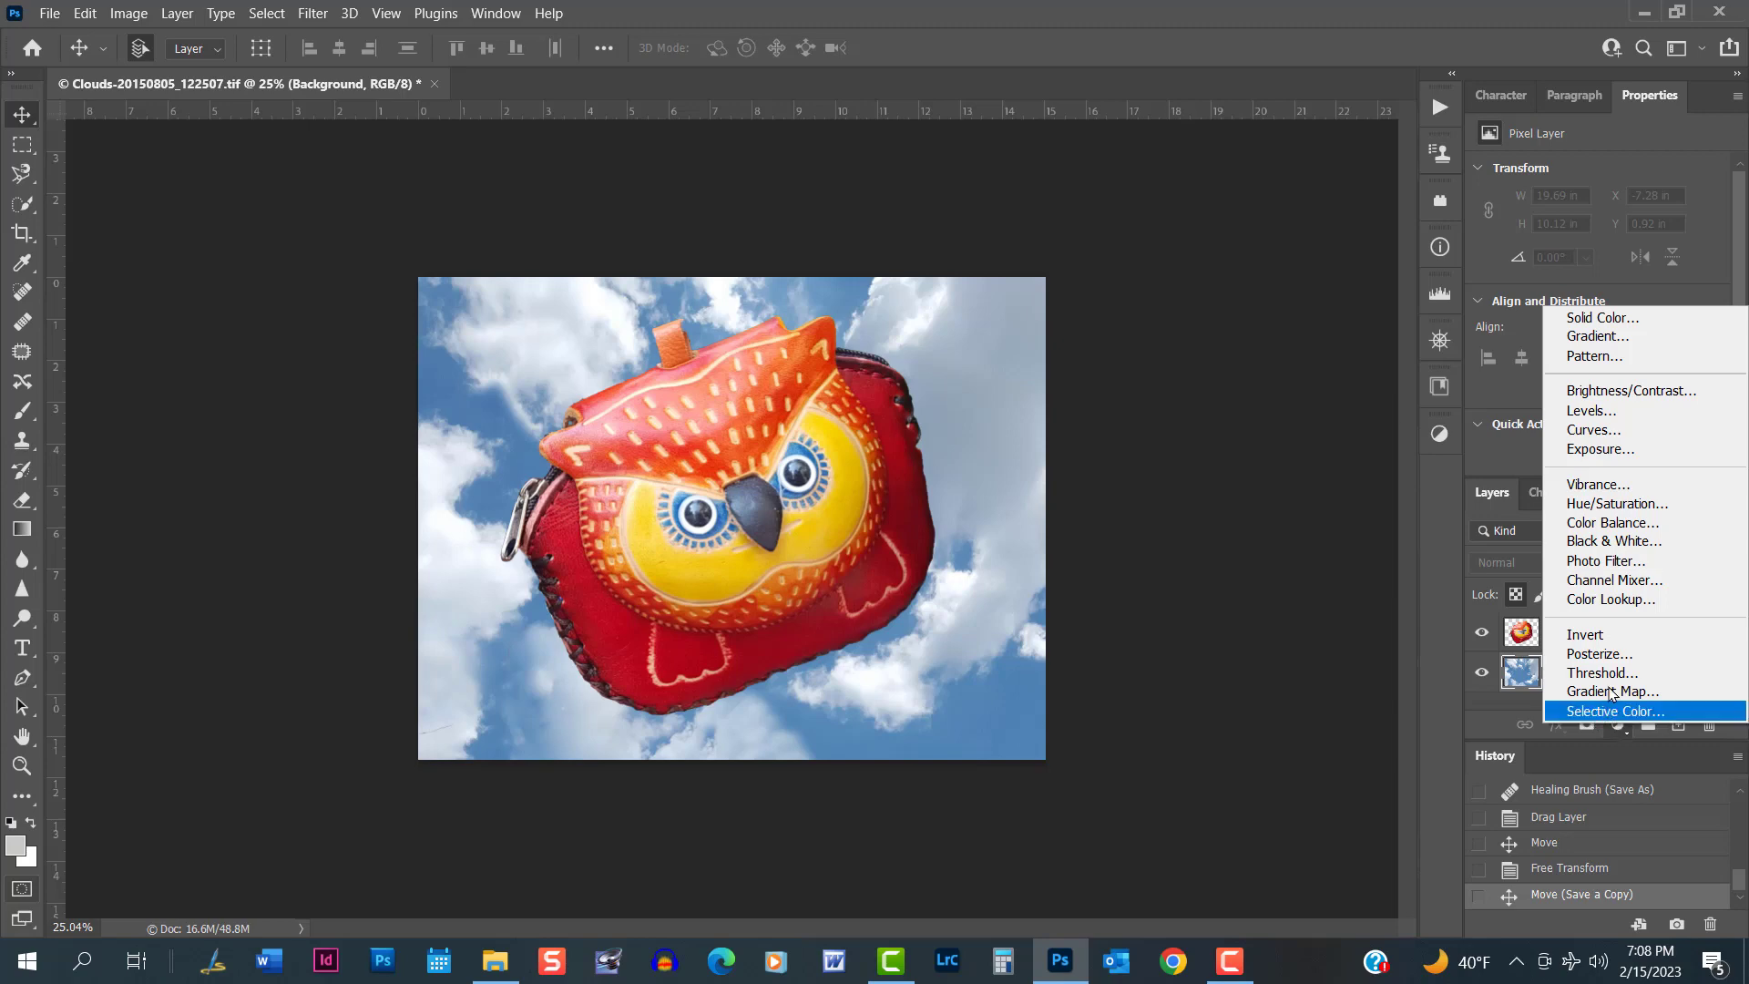
click(1688, 508)
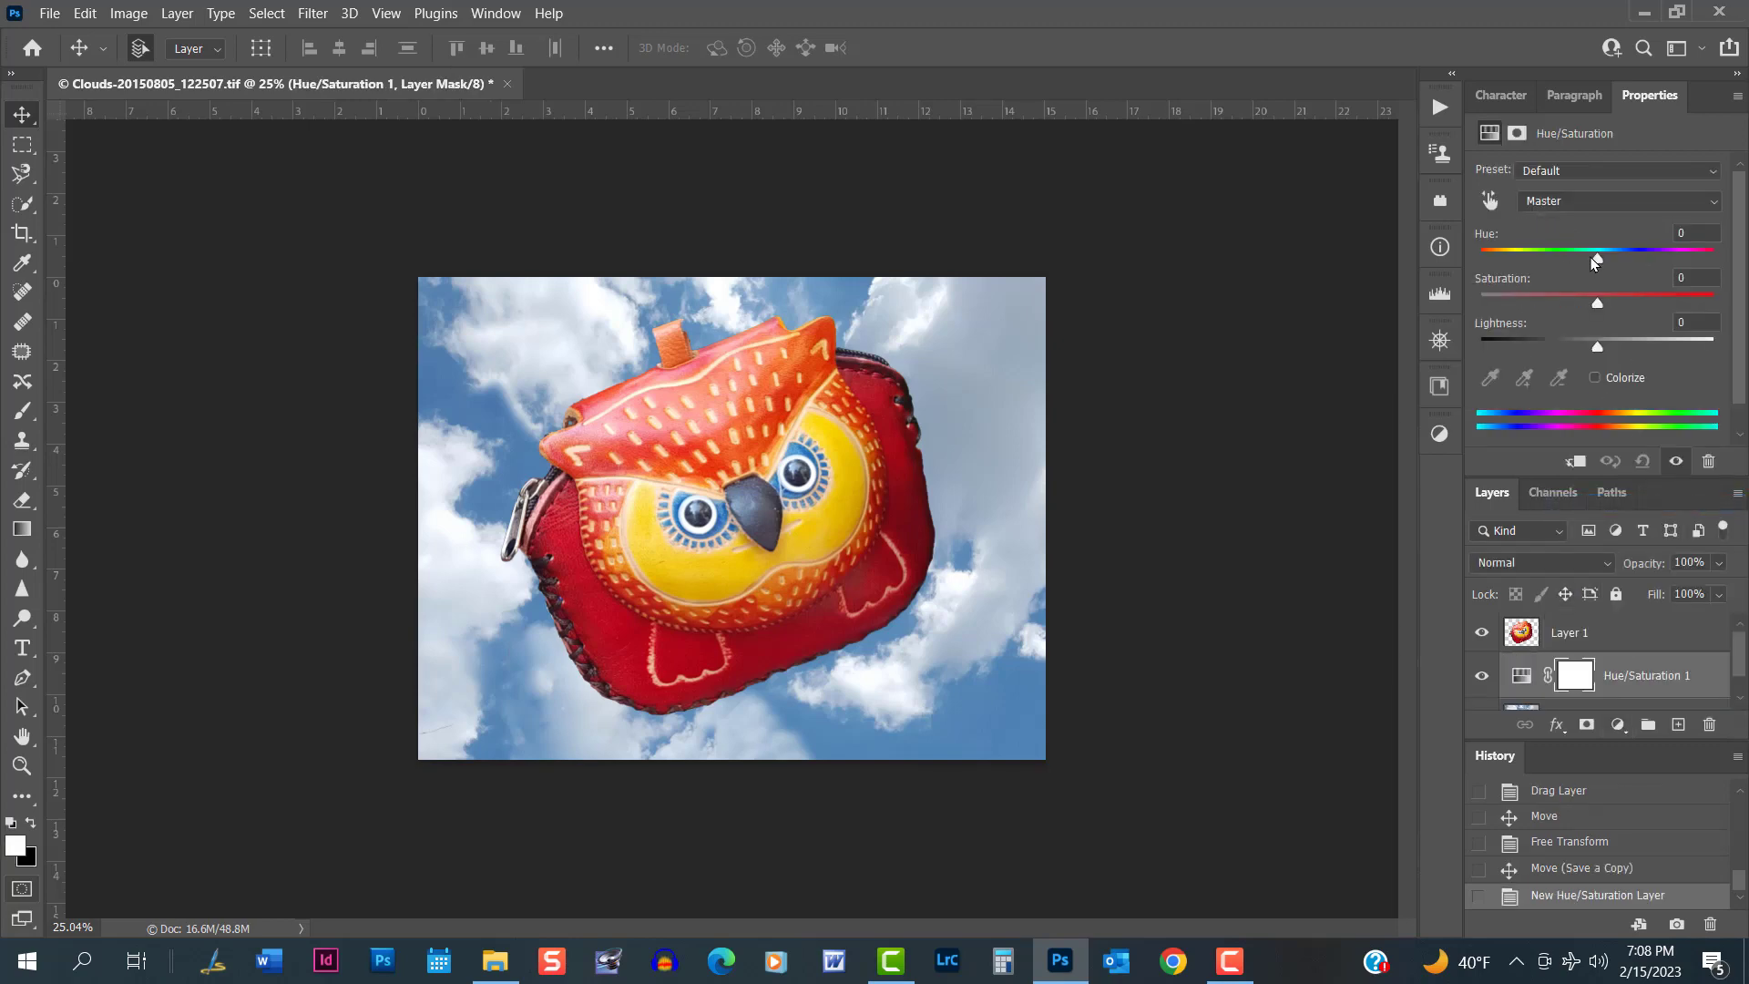
click(1599, 306)
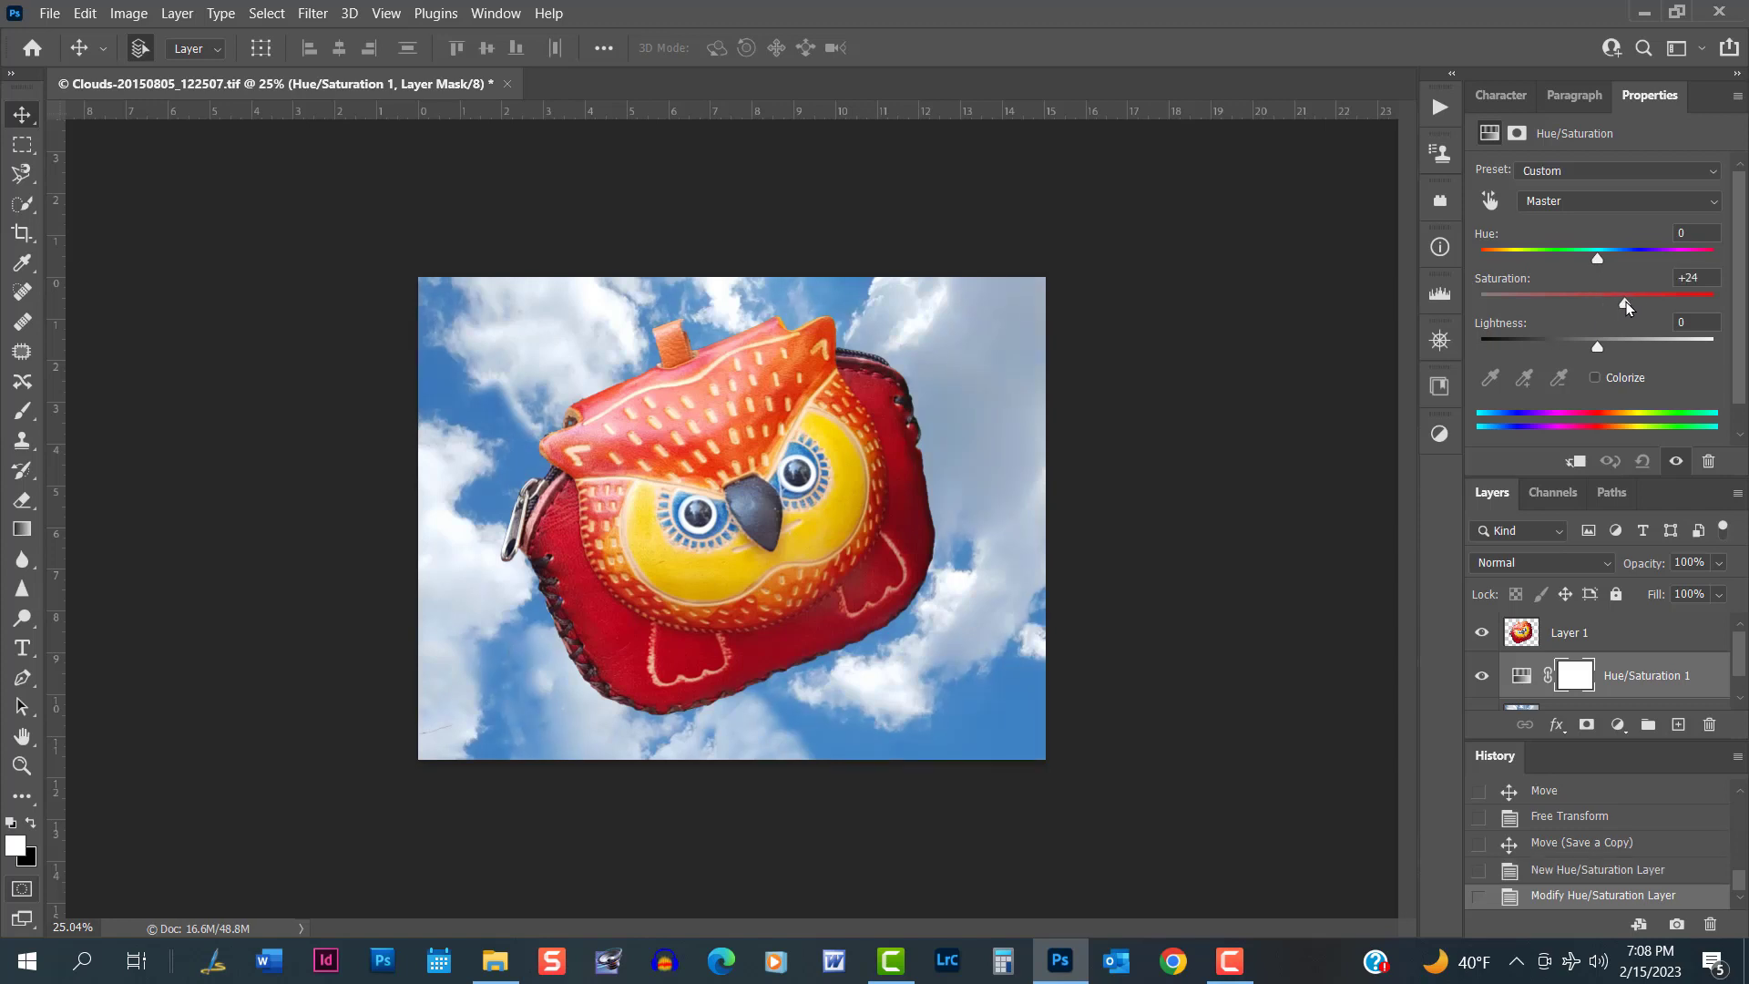
drag(1625, 302, 1726, 310)
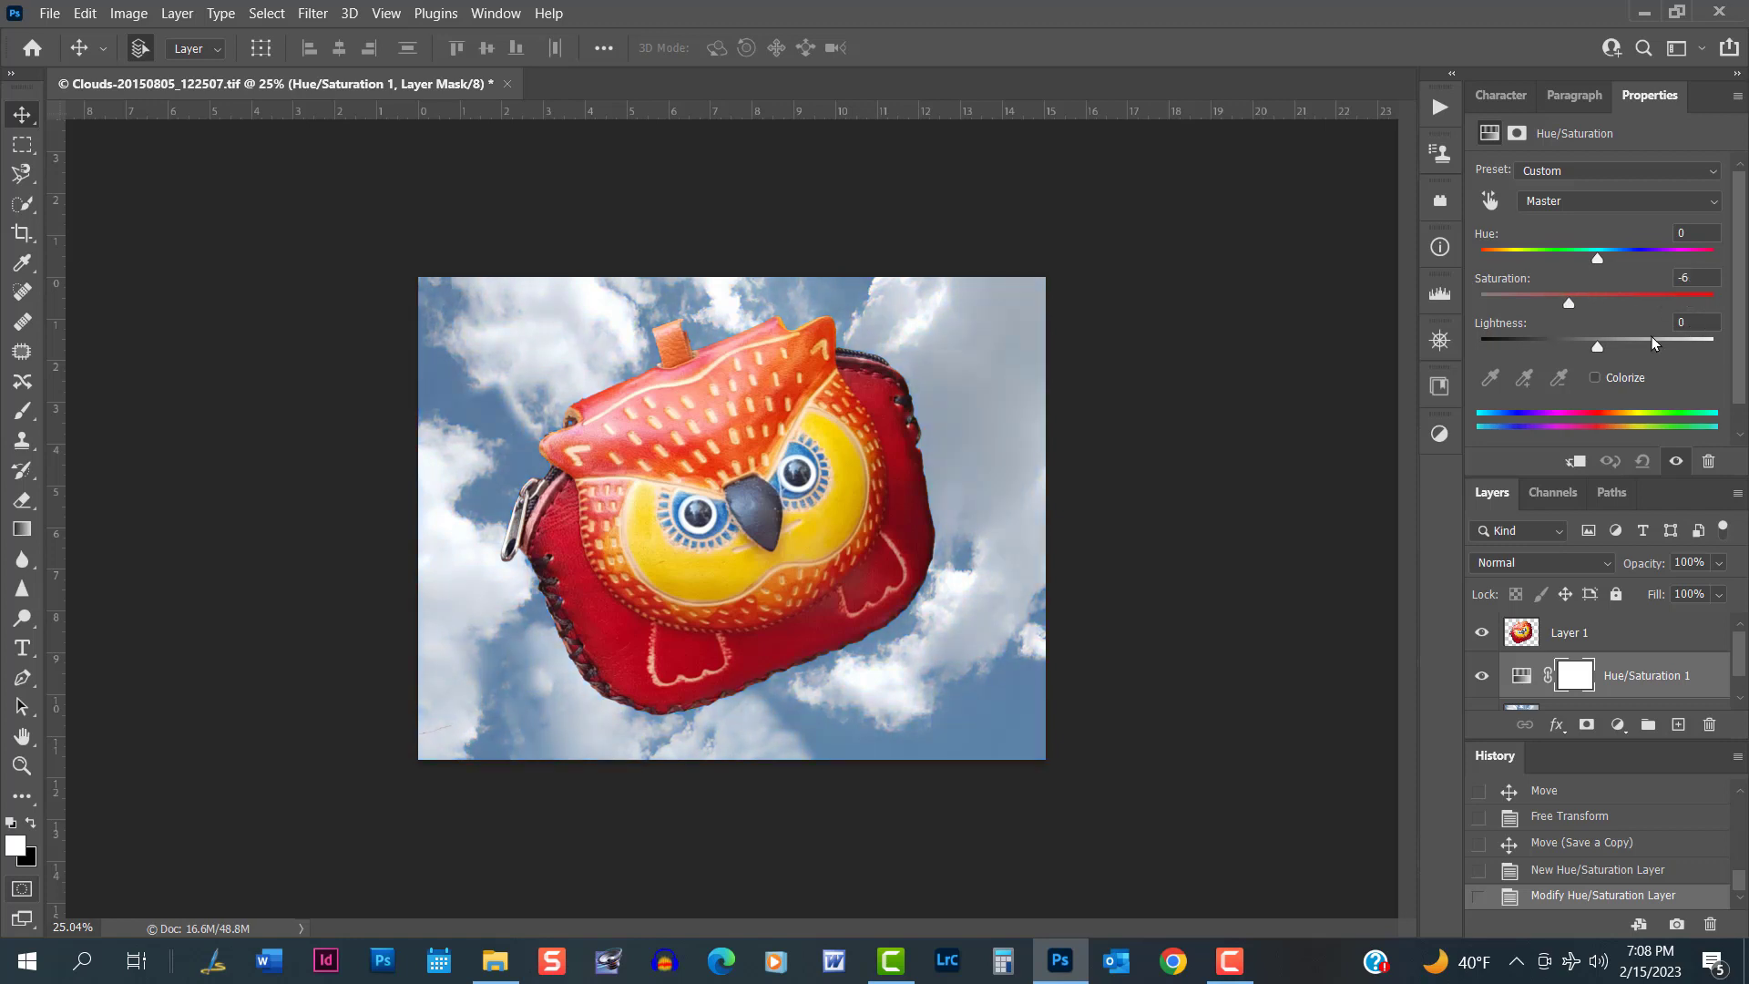
scroll(1631, 650, down, 1)
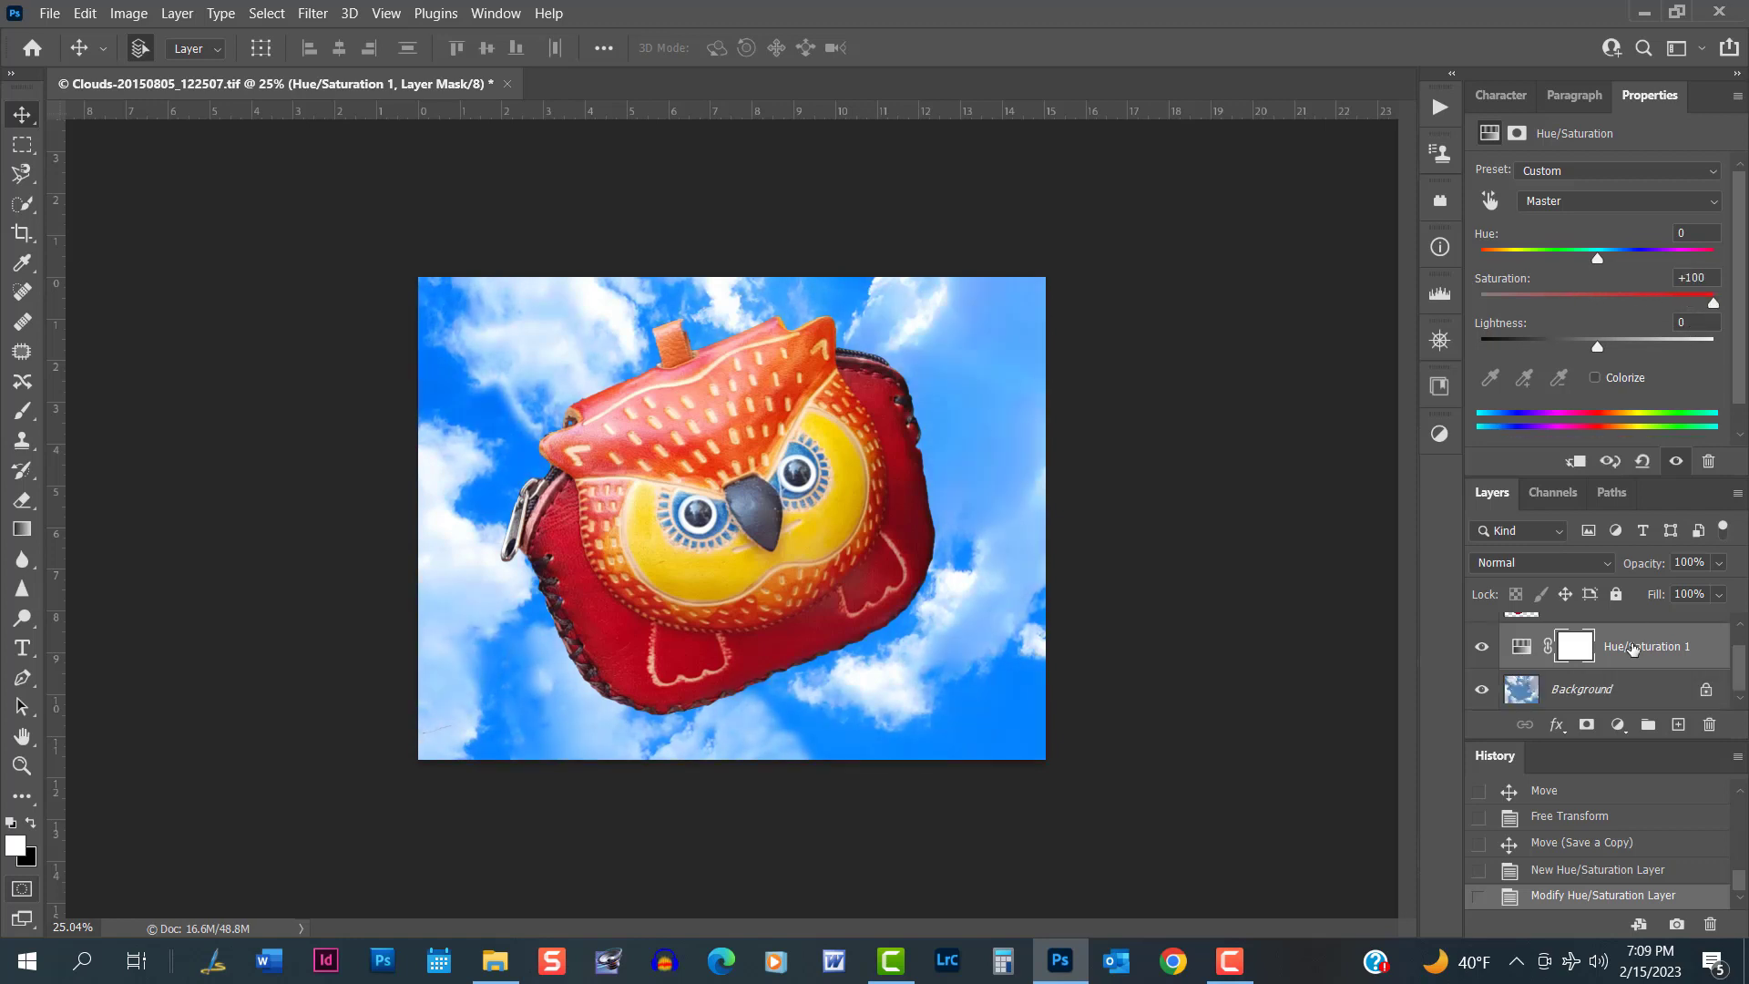
scroll(1639, 662, up, 1)
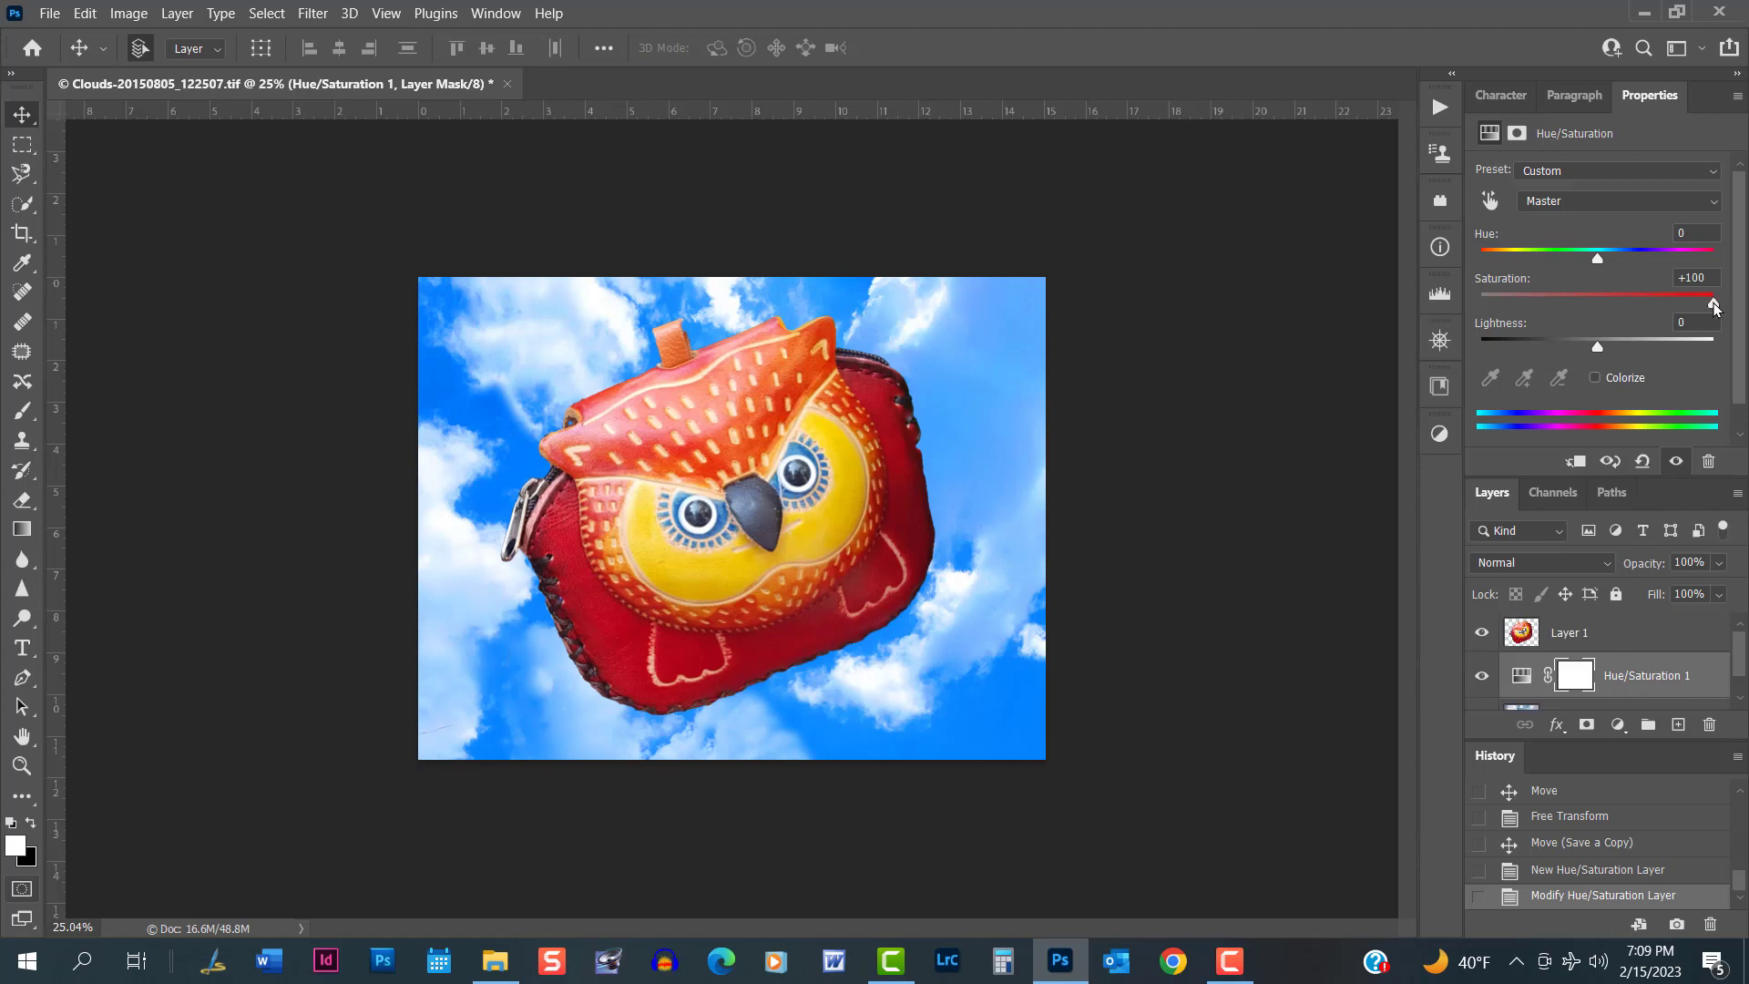
drag(1714, 305, 1631, 310)
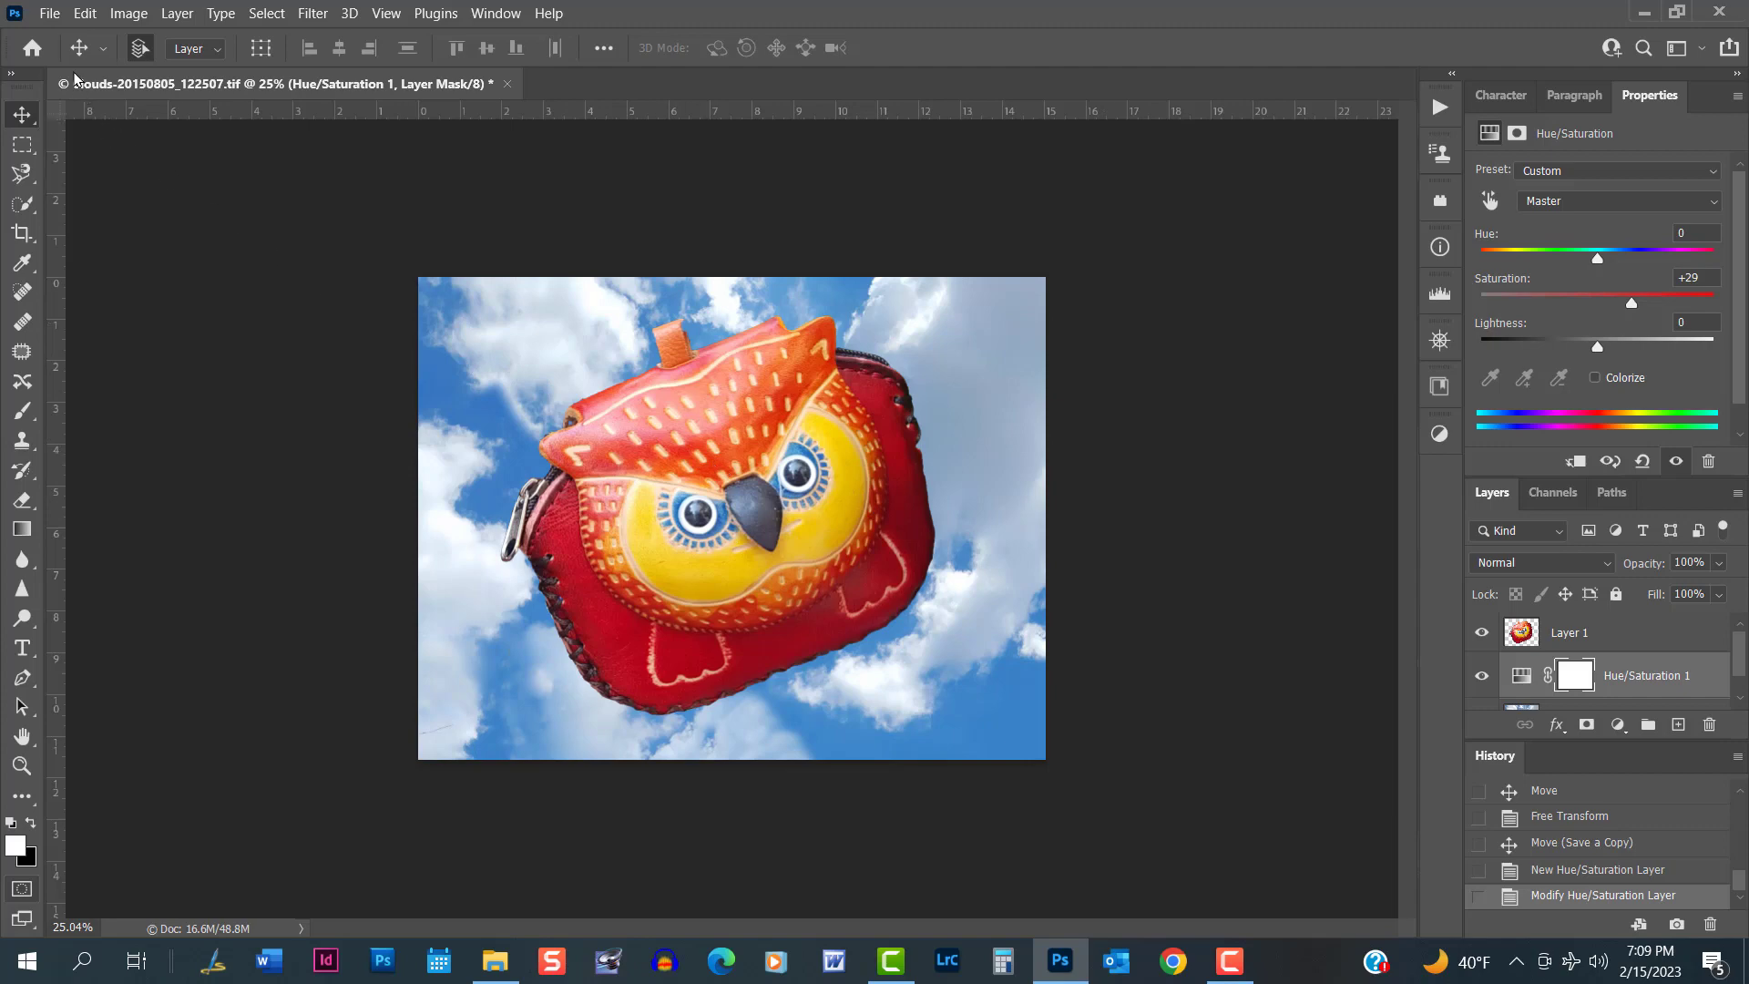
Save a layered TIFF copy over the existing Clouds-20150805_122507 copy.tif, keeping the TIFF options.
click(49, 17)
click(222, 452)
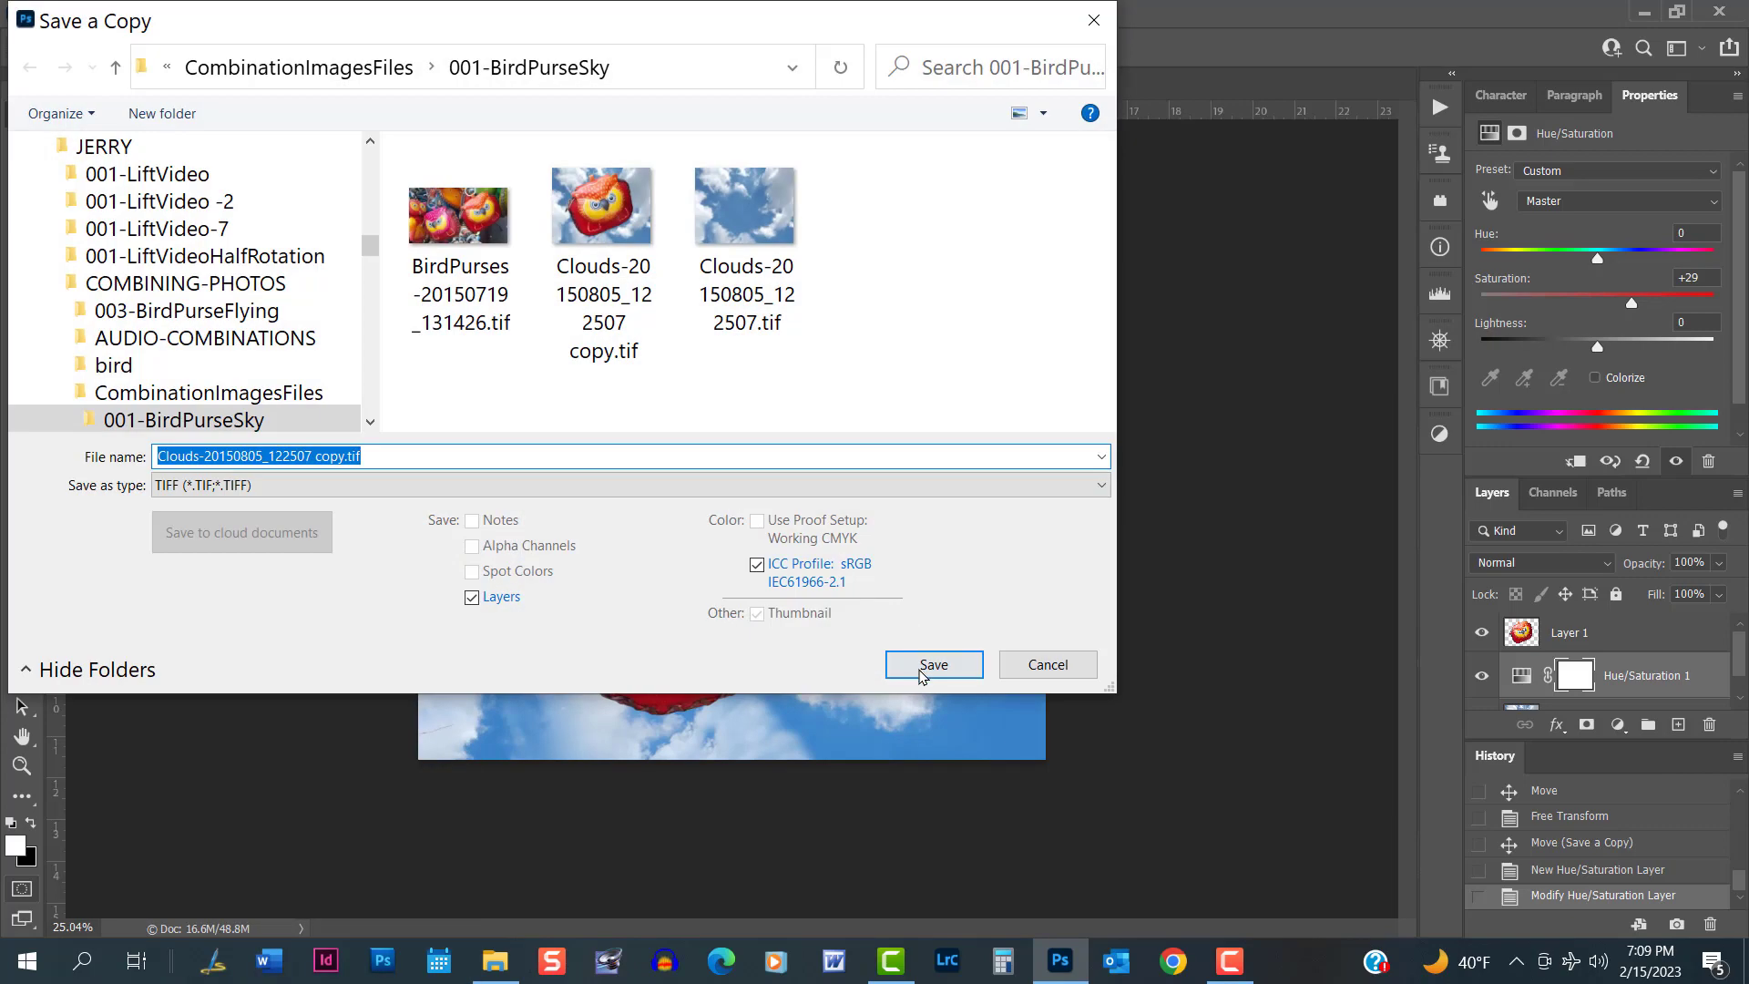
click(930, 664)
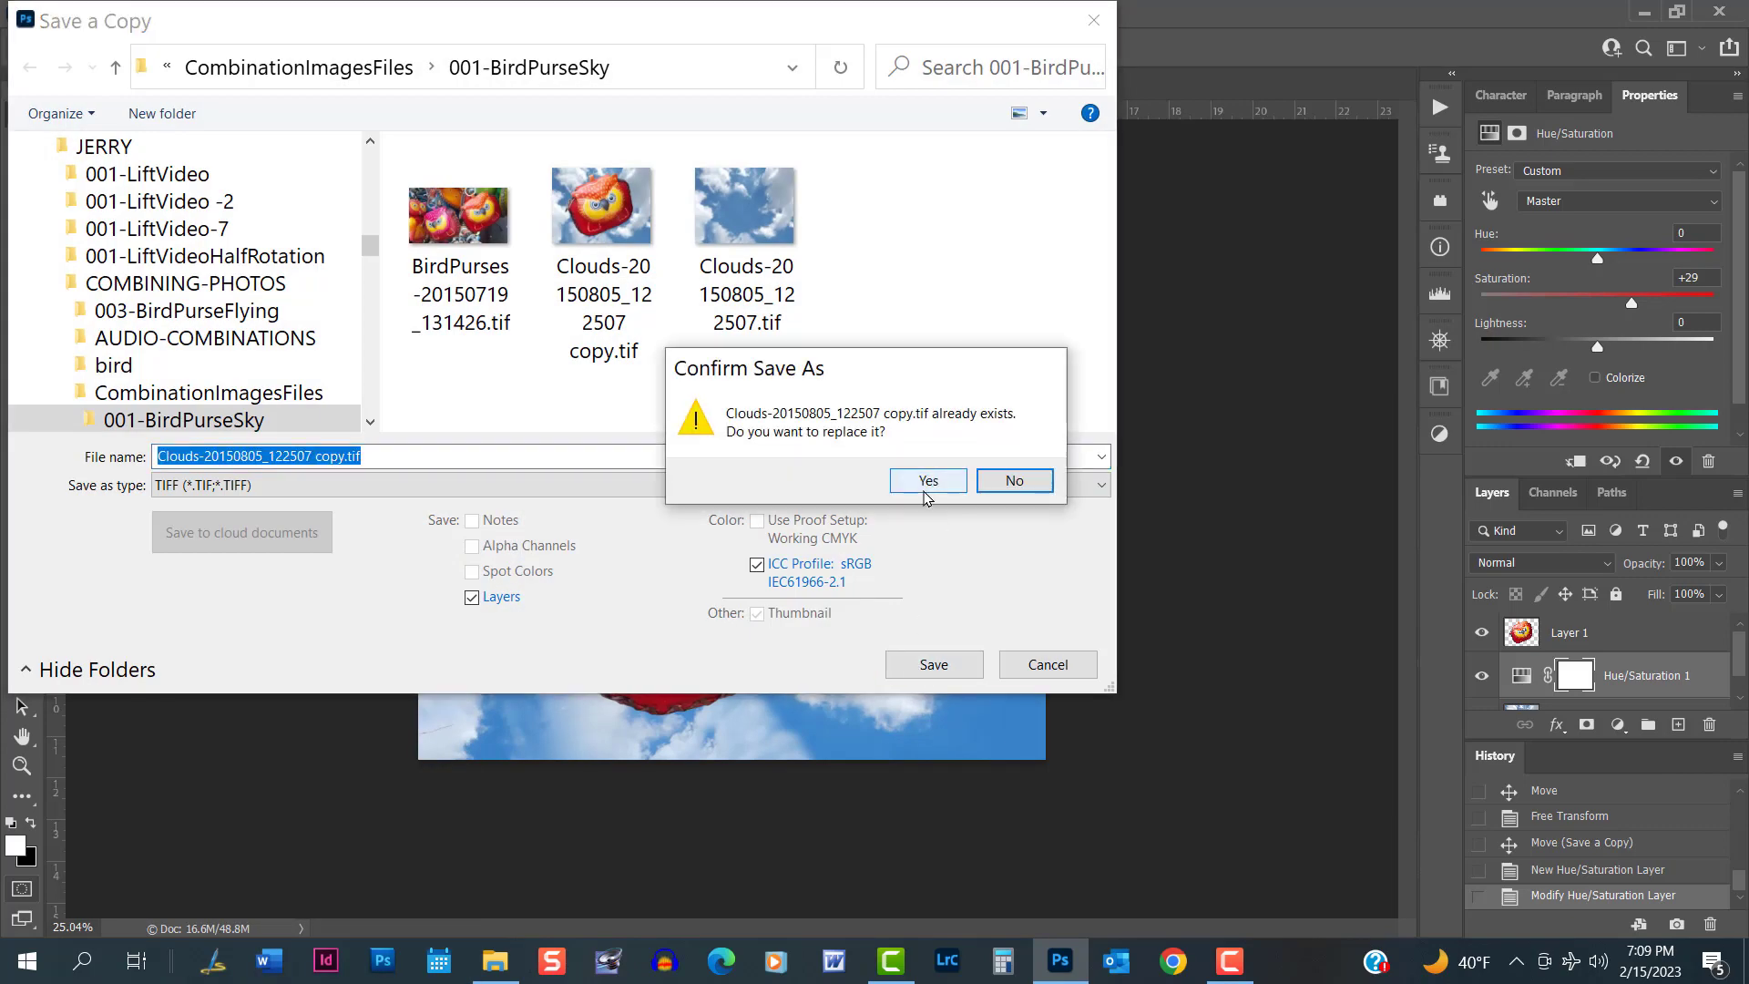
click(927, 481)
click(988, 319)
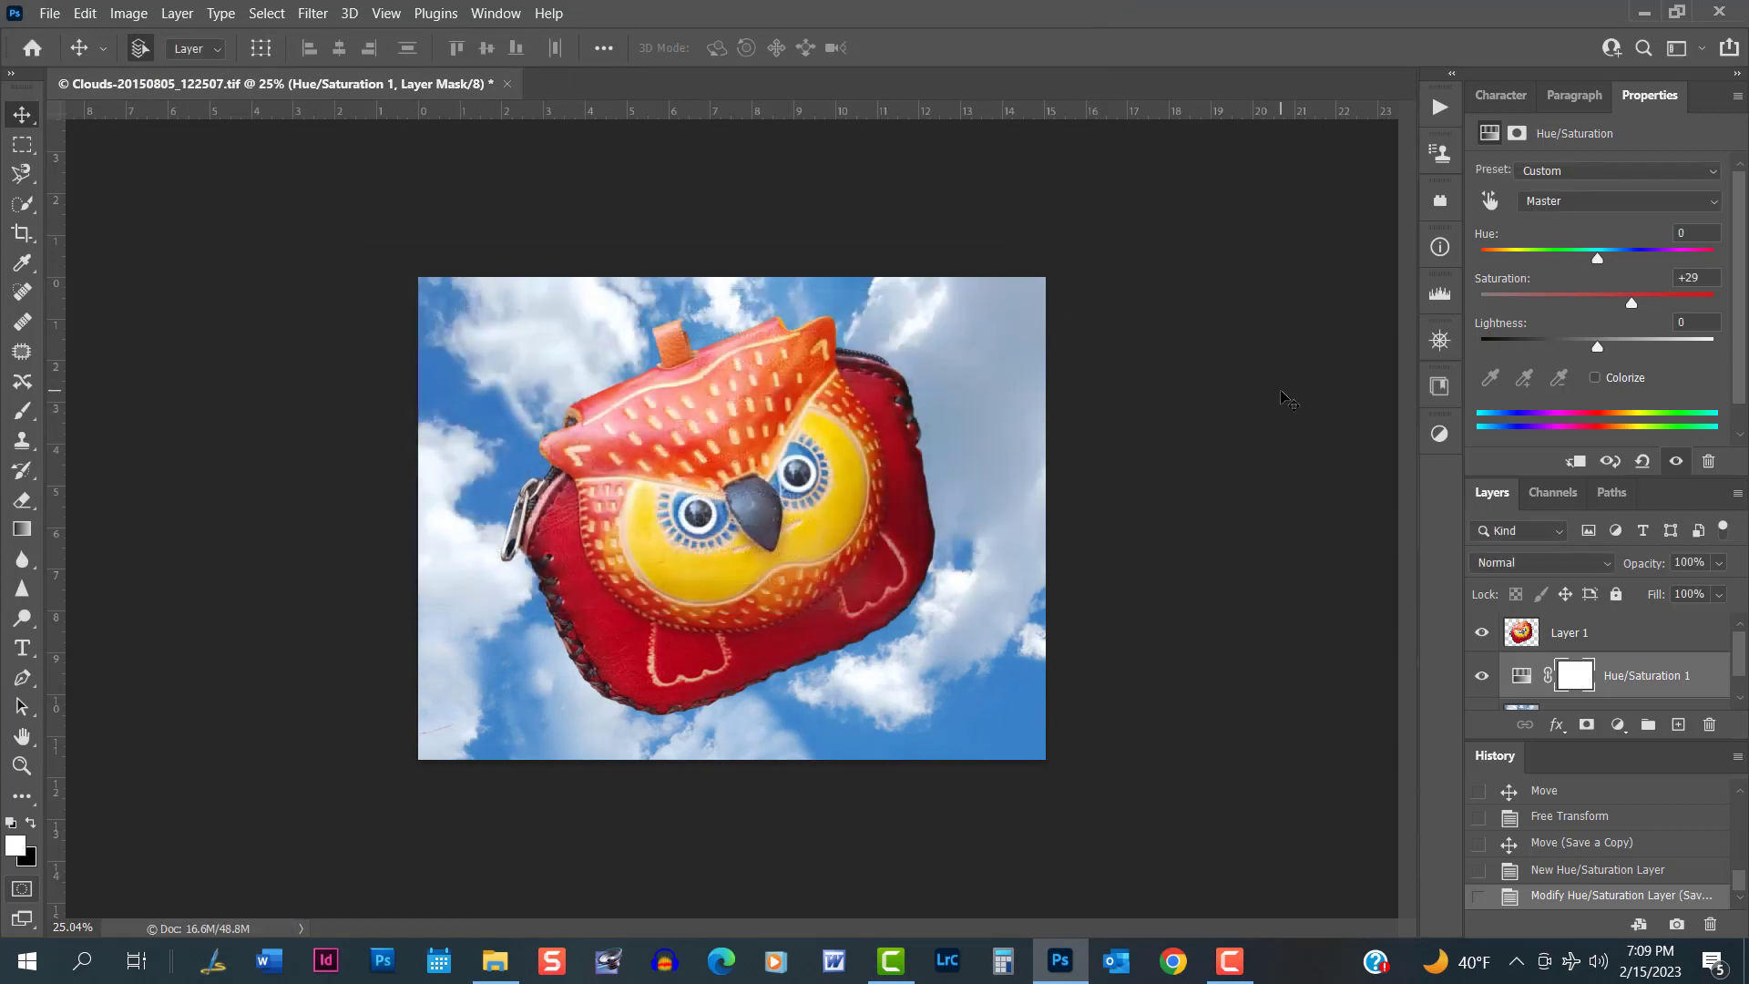
Set the sky adjustment's hue to +39 and save a layered copy as Clouds-20150805_122507 copy-2.tif with no image compression and RLE layer compression.
drag(1597, 258, 1645, 277)
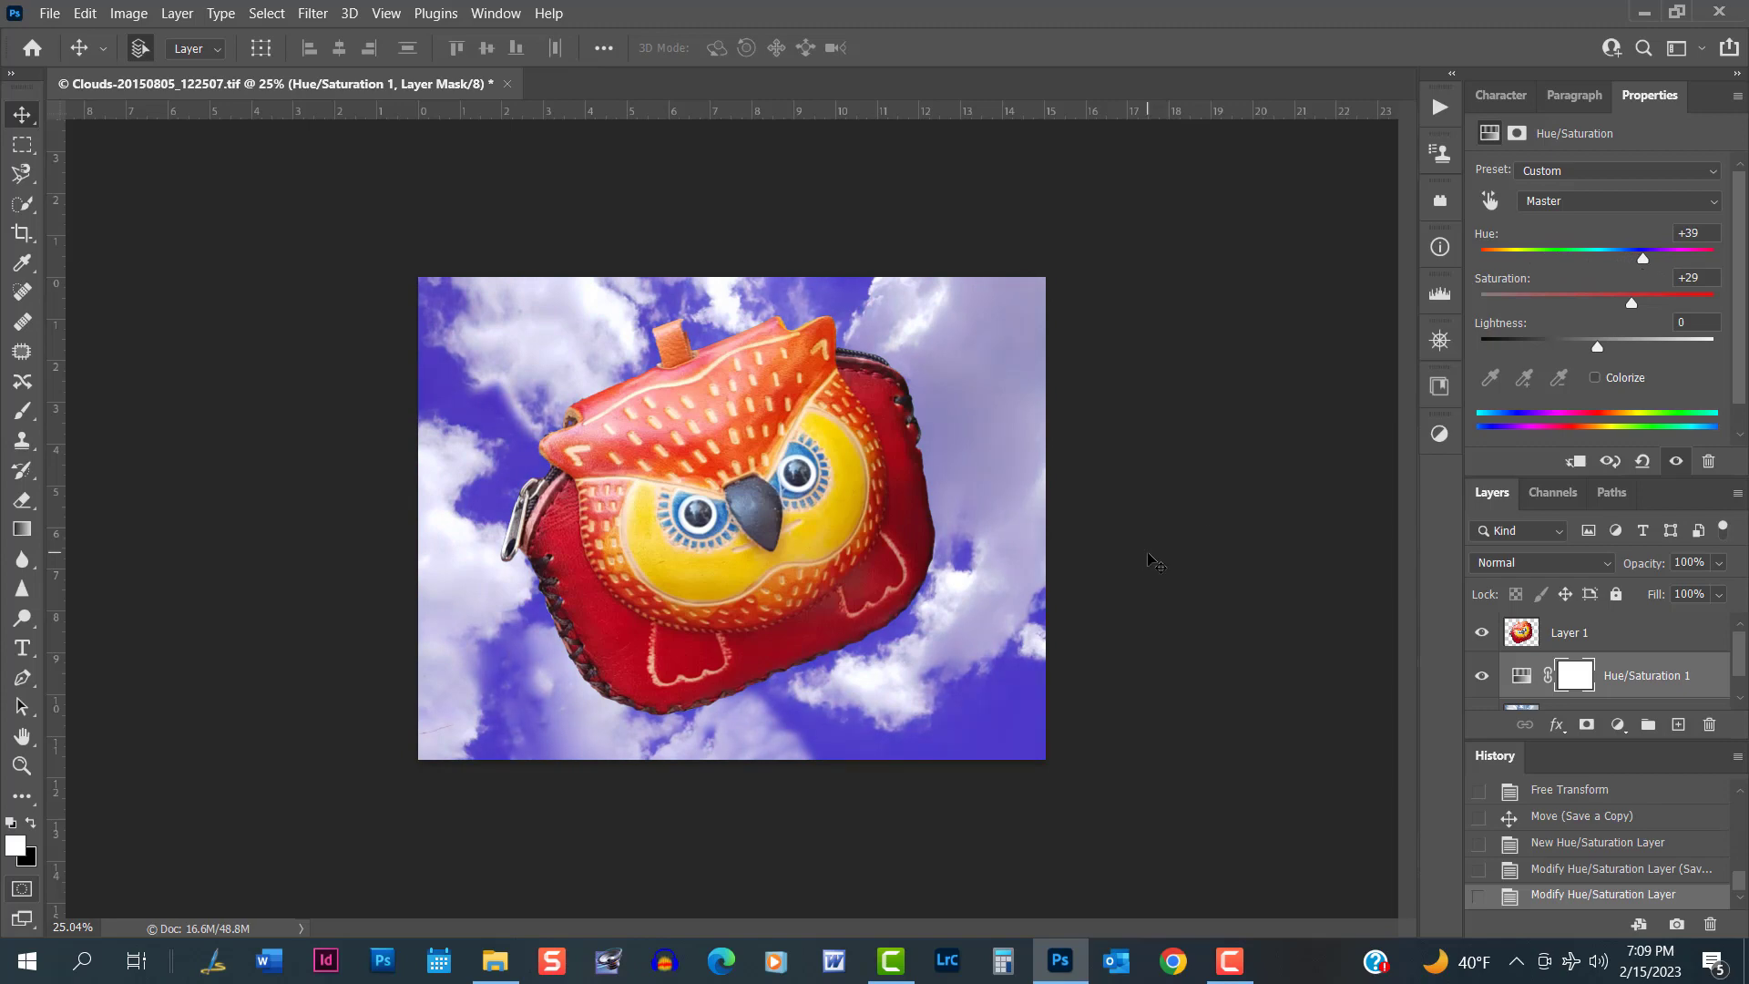
click(49, 14)
click(207, 458)
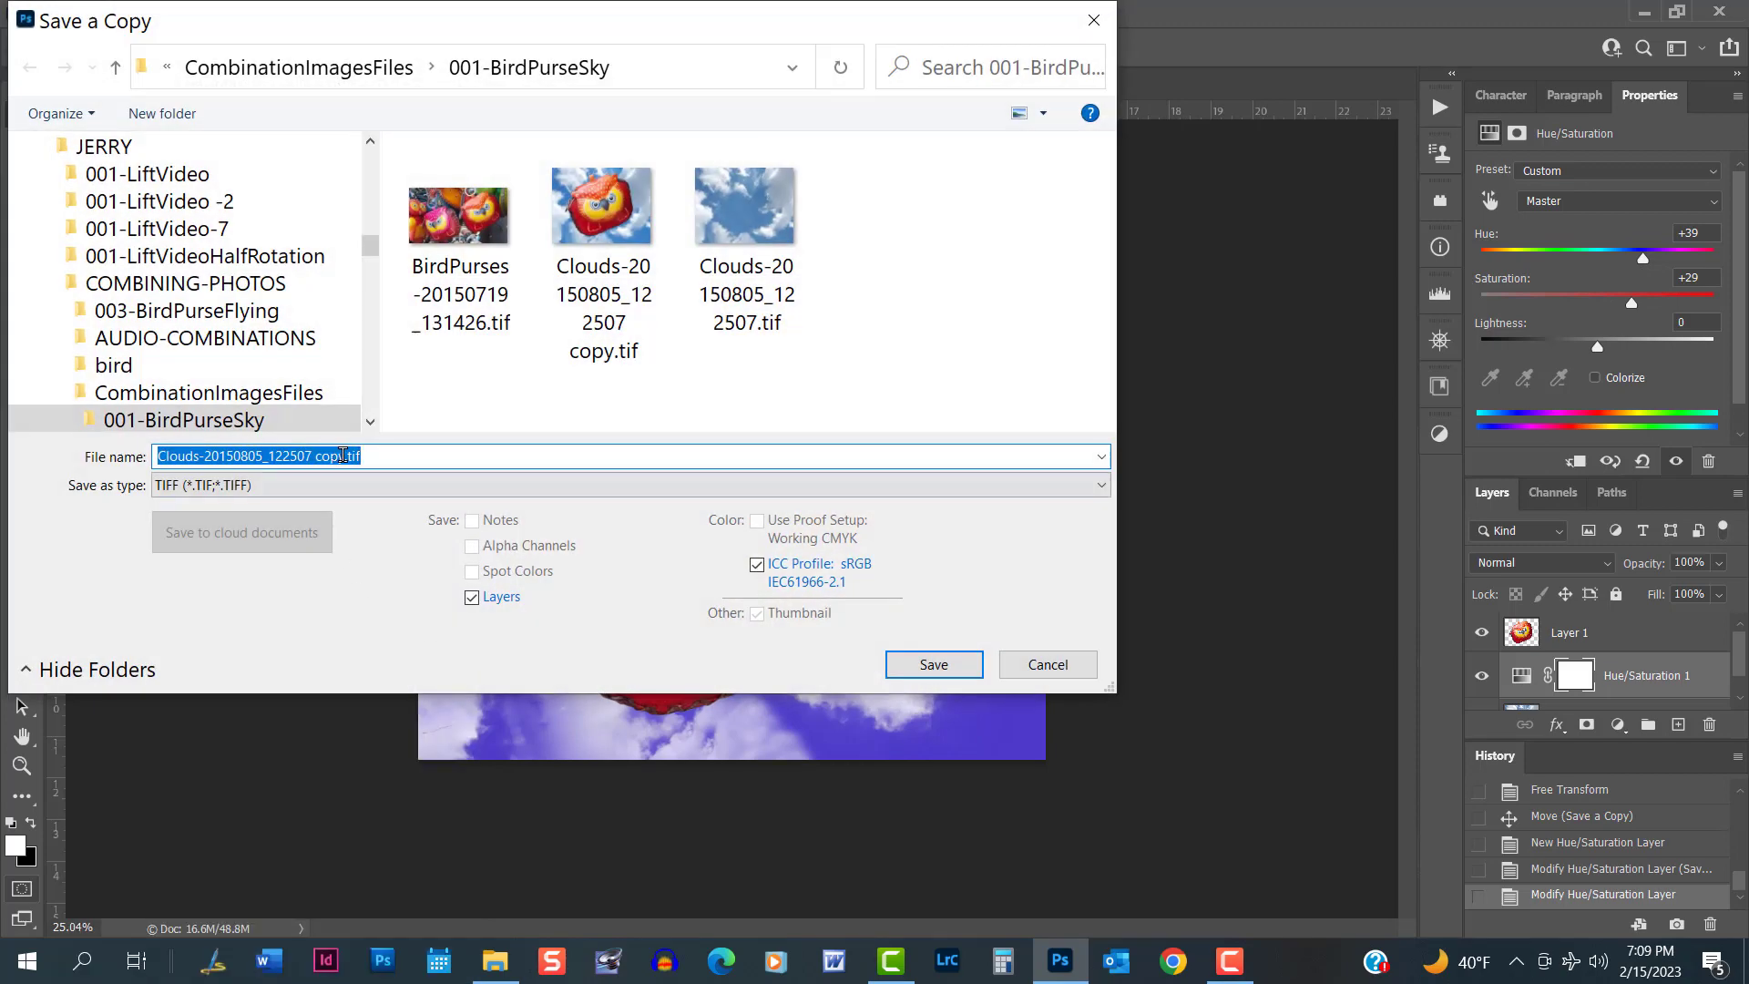
click(343, 455)
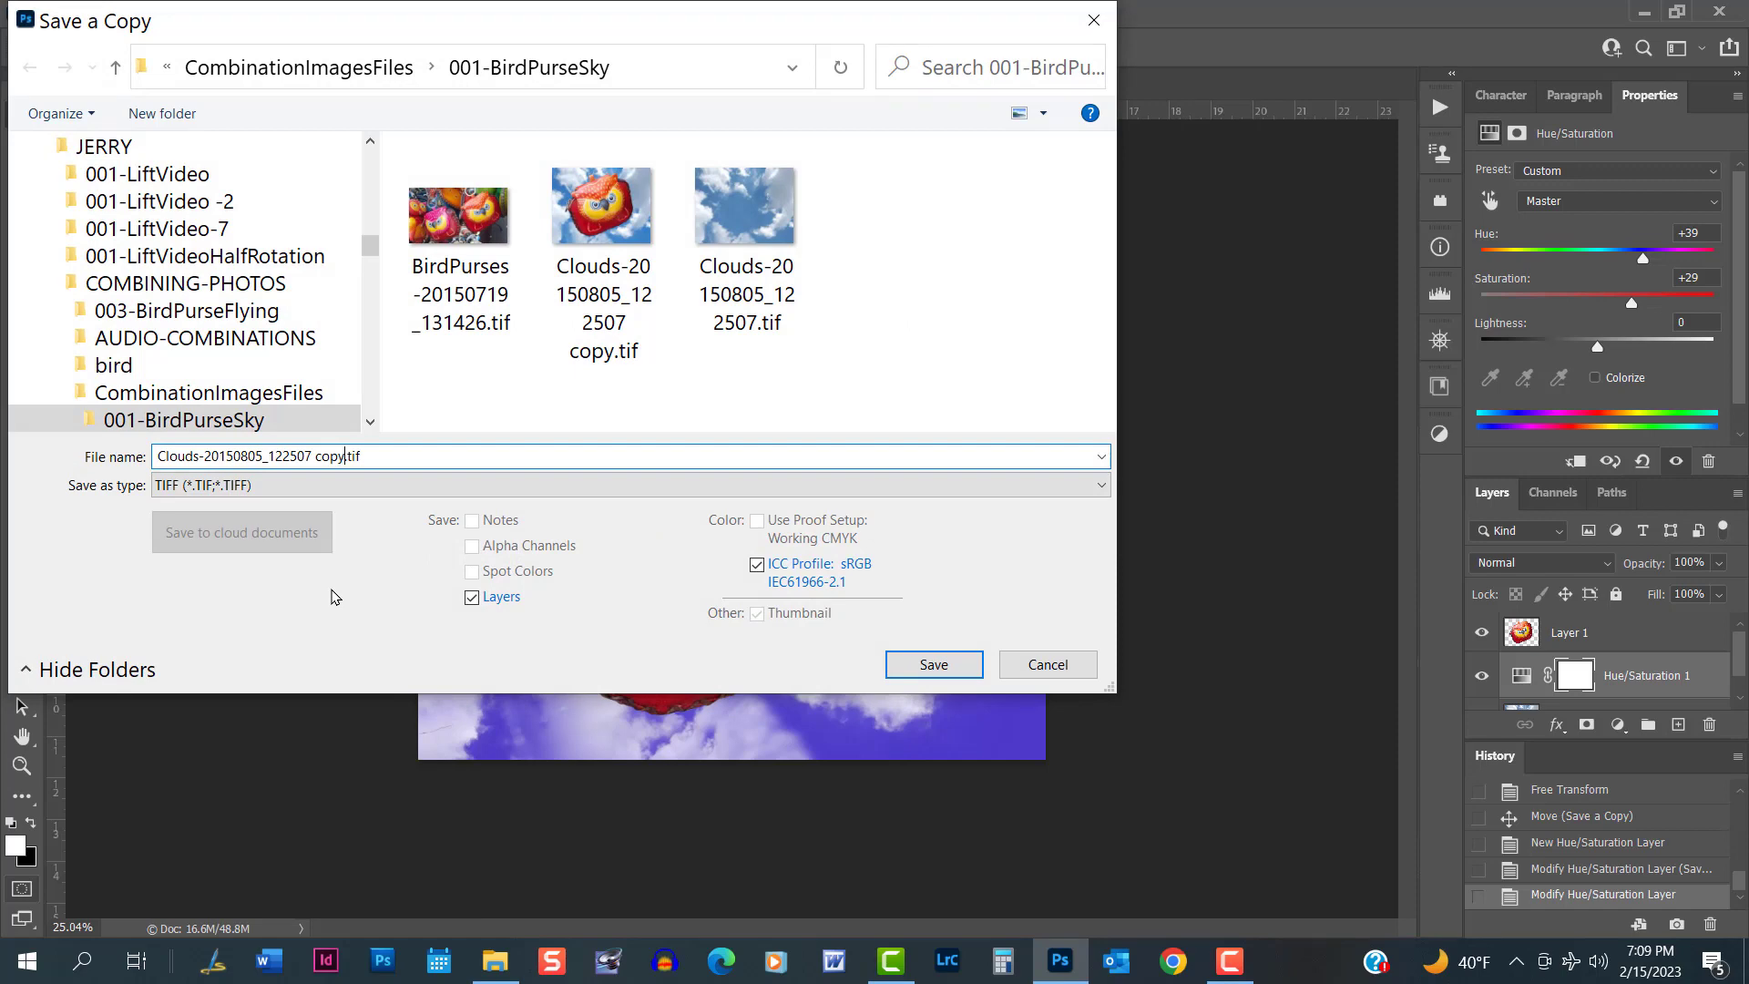
text(-2)
click(933, 664)
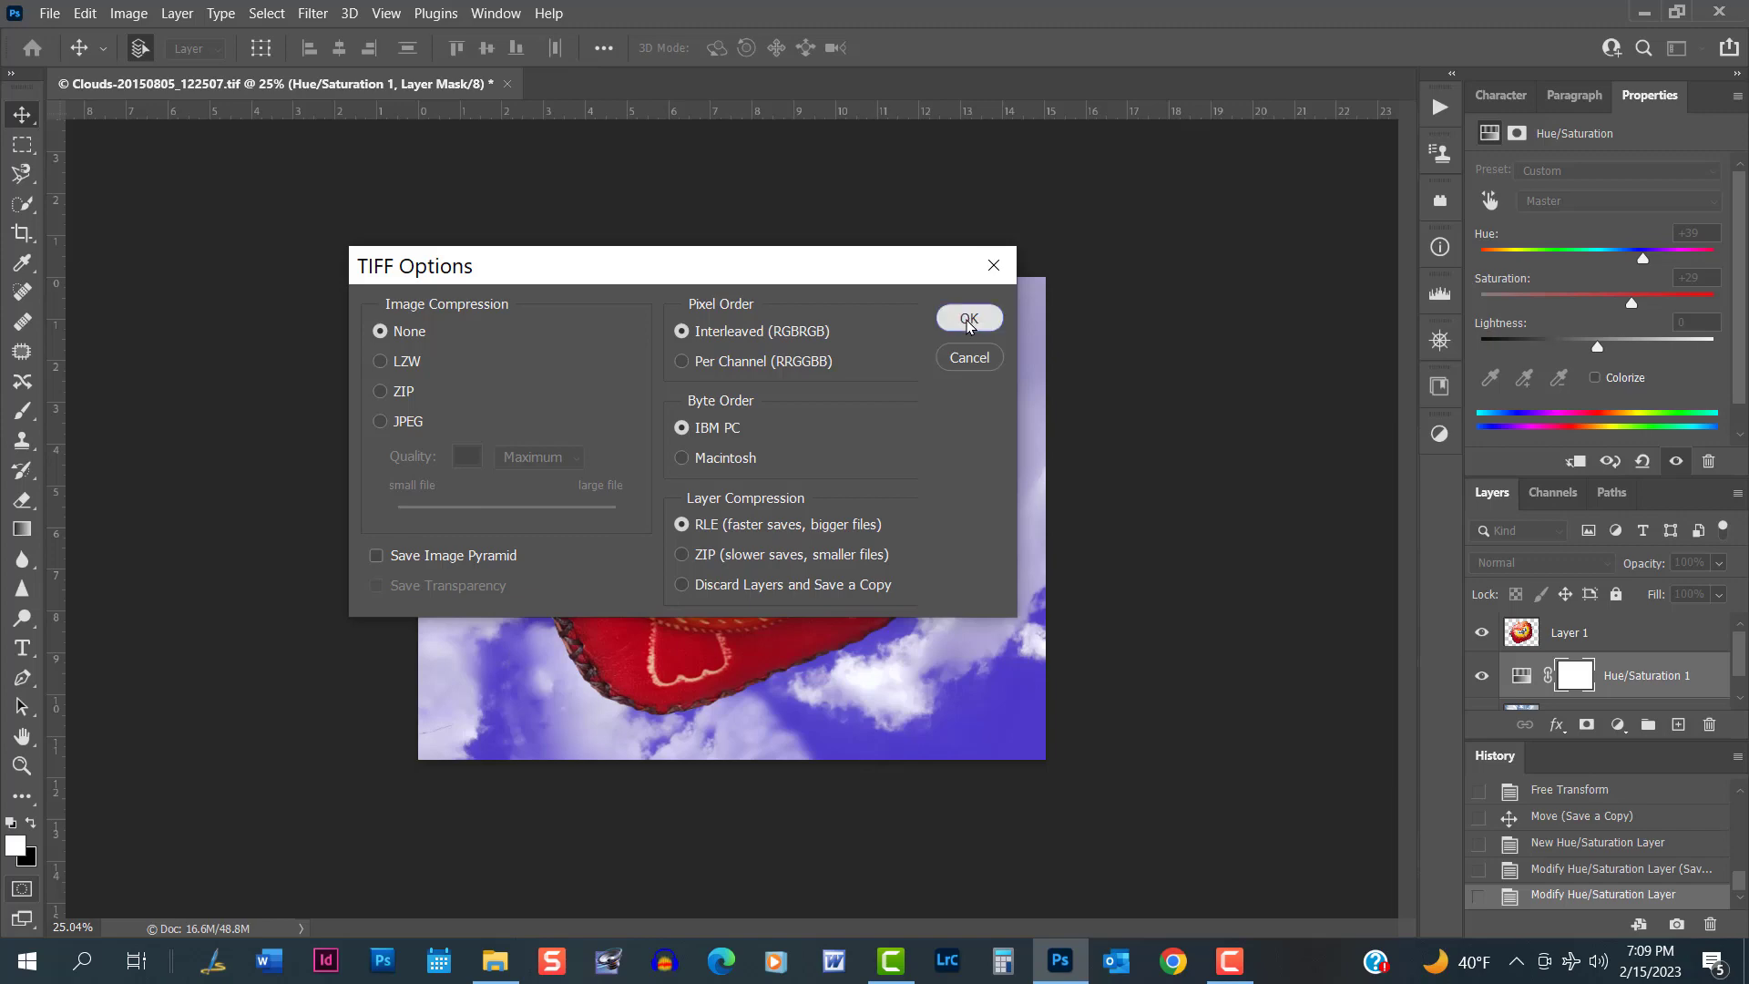
click(970, 317)
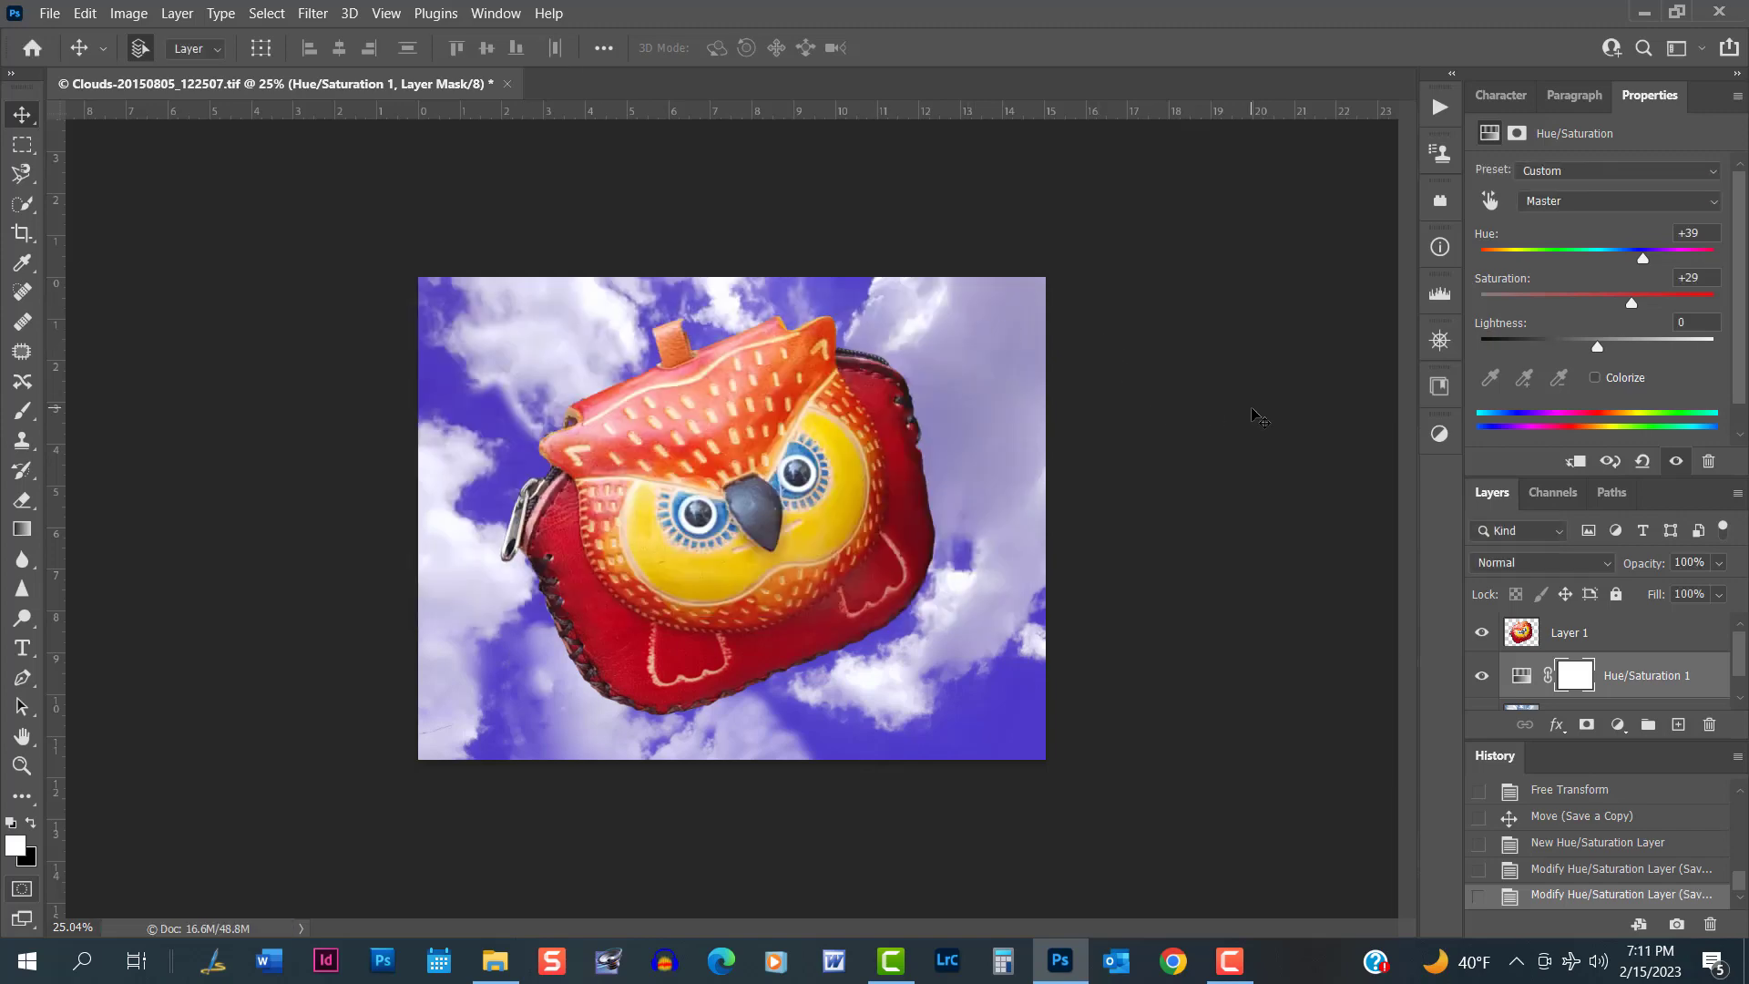
key(ctrl+plus)
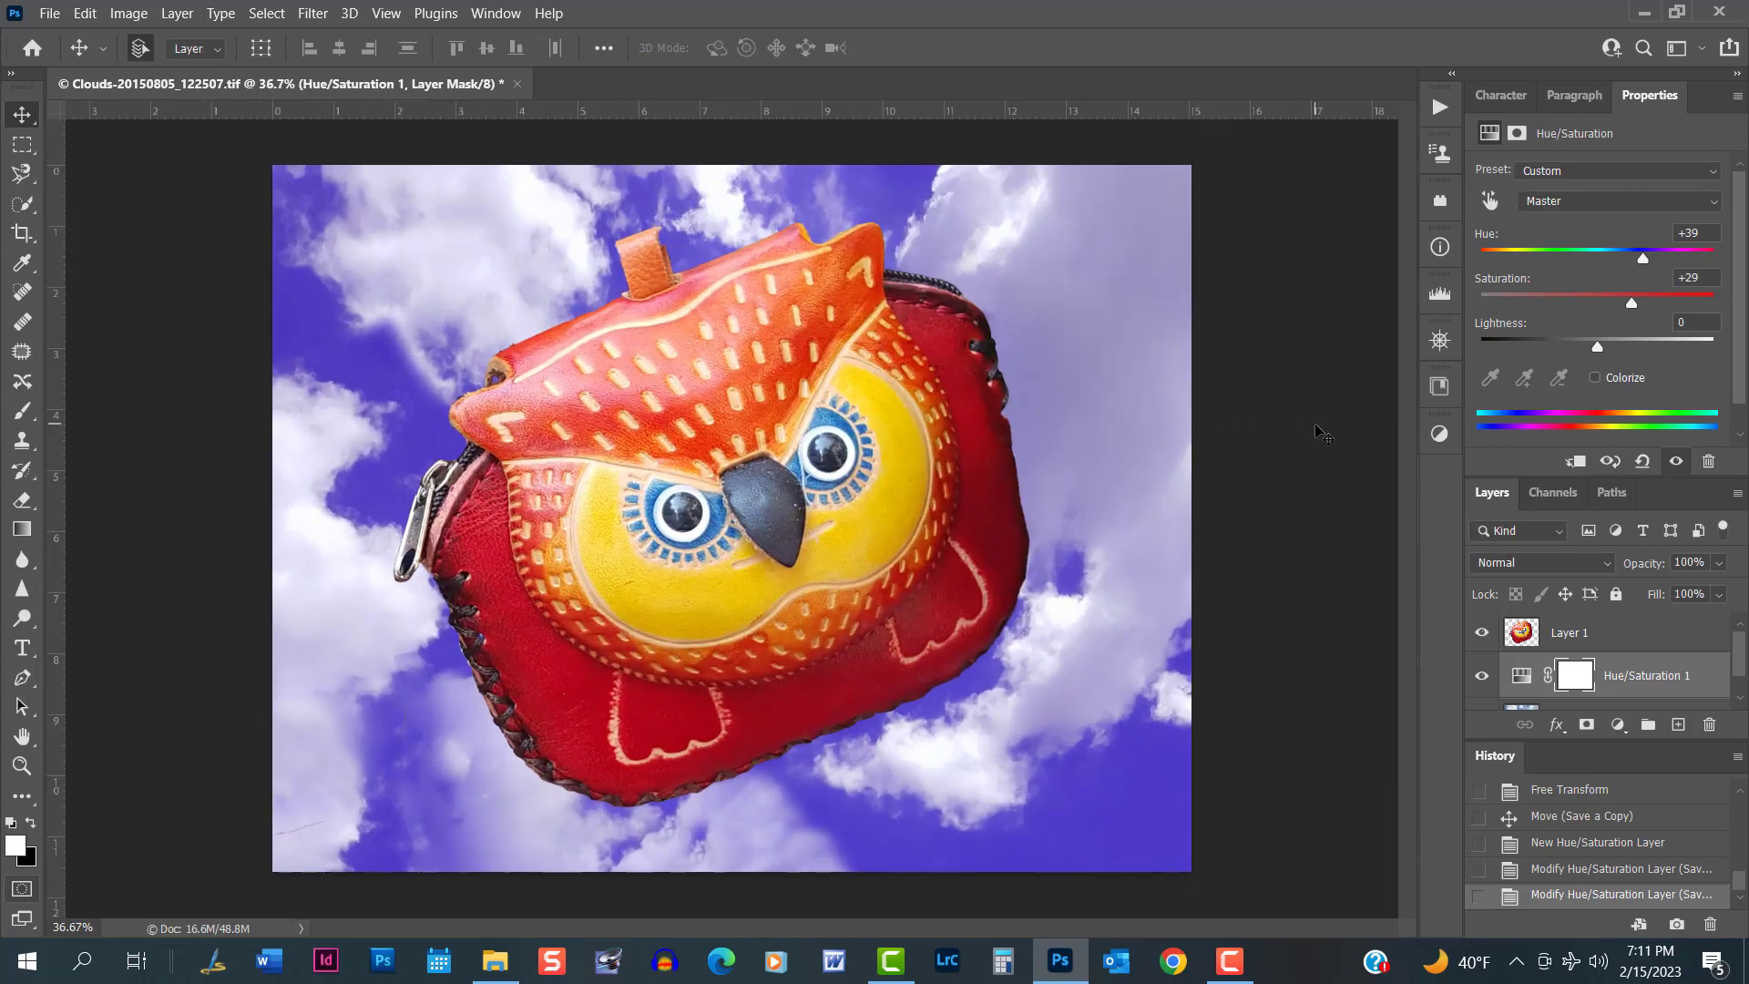